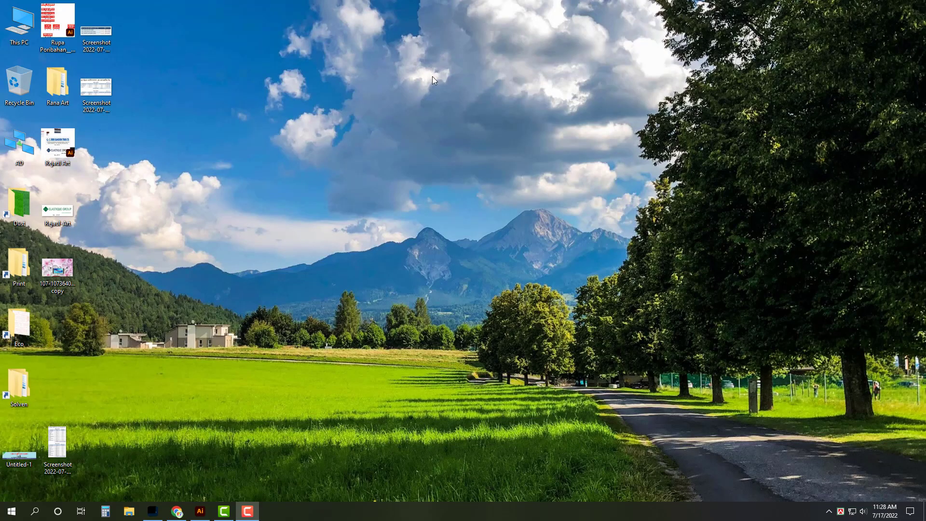
- Refresh the desktop and restore the Illustrator document with the Bengali headline text
right_click(432, 76)
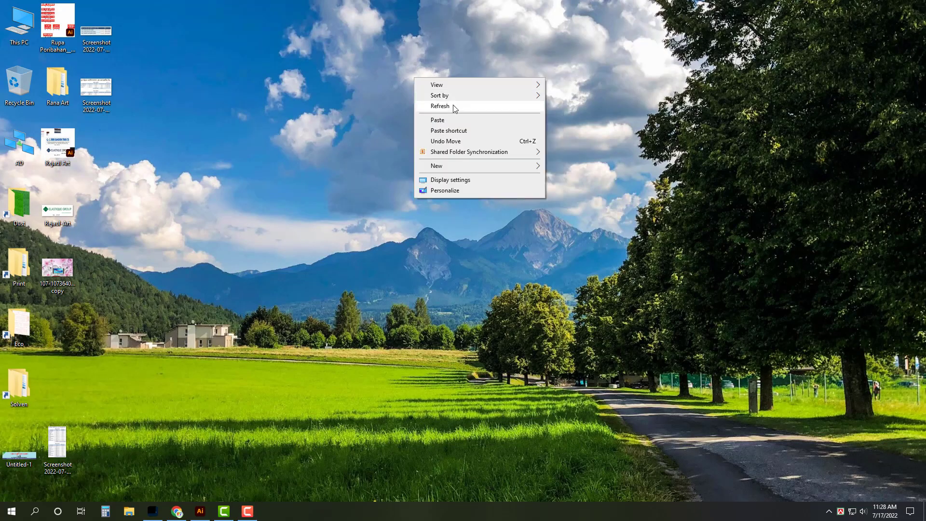
left_click(453, 106)
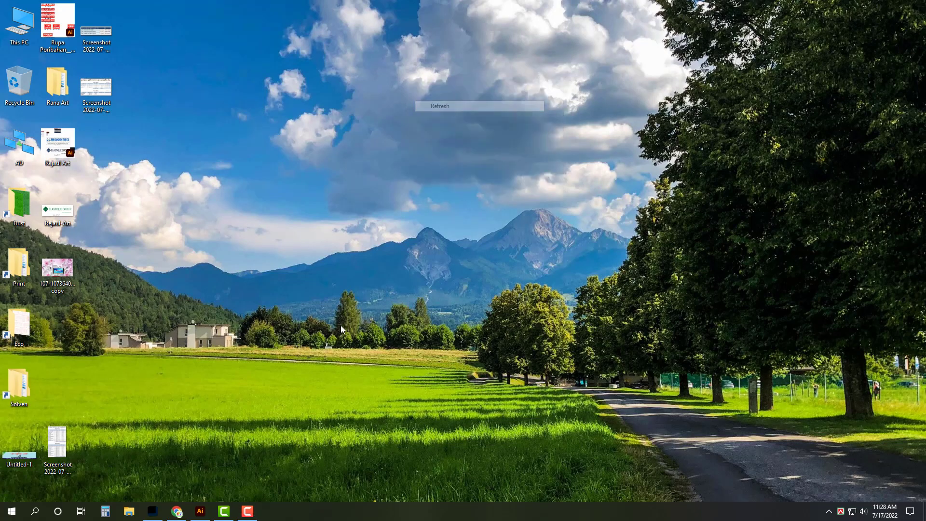
left_click(200, 511)
- Change the headline word পোষ্টার to ব্যানার
key("t")
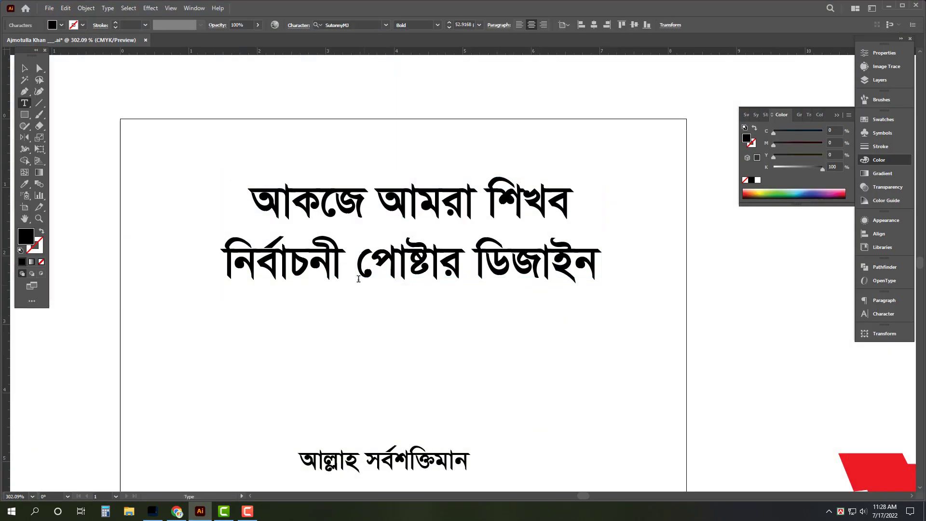
double_click(405, 272)
type("ব্য")
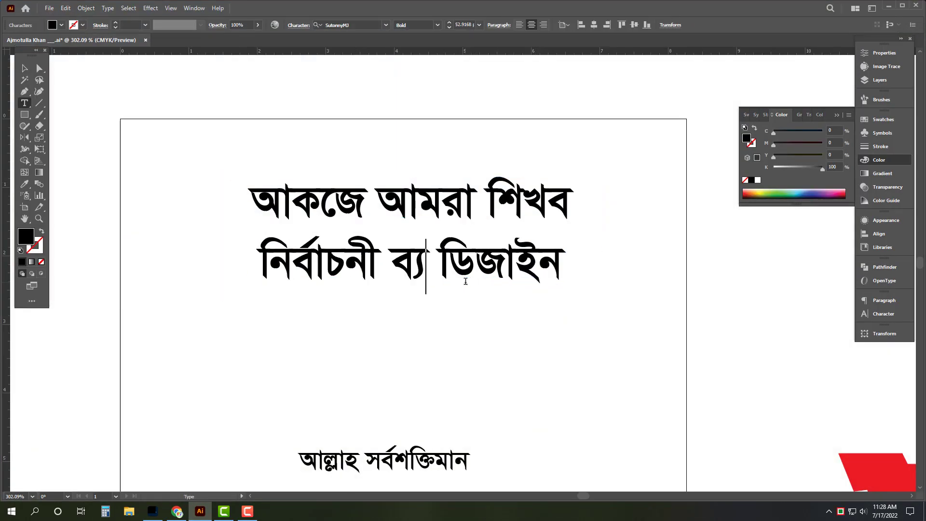
type("ানার")
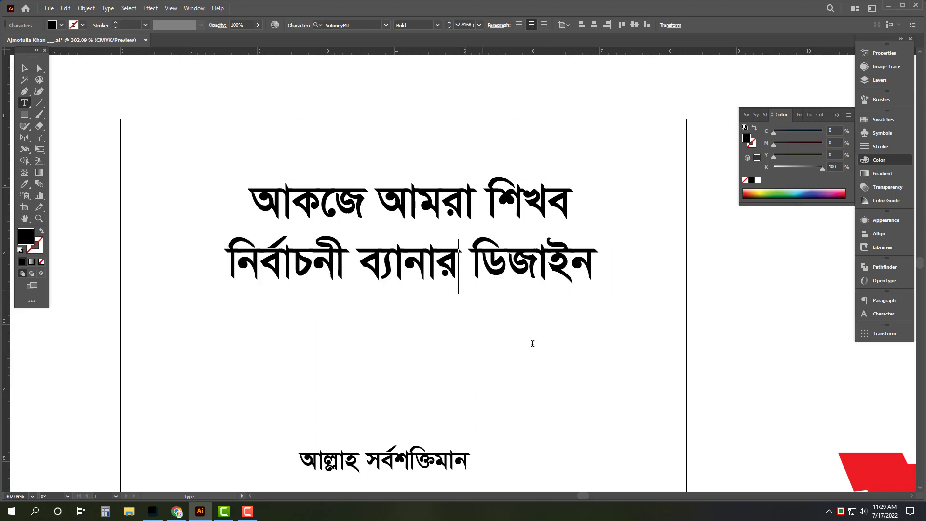
key("Escape")
left_click(554, 356)
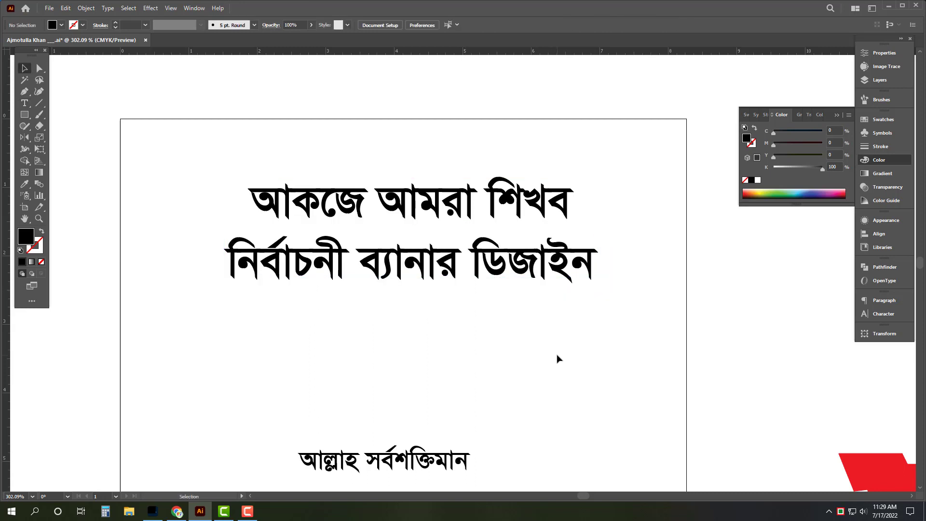
- Delete the headline text from the Illustrator page
scroll(525, 321, "down", 1)
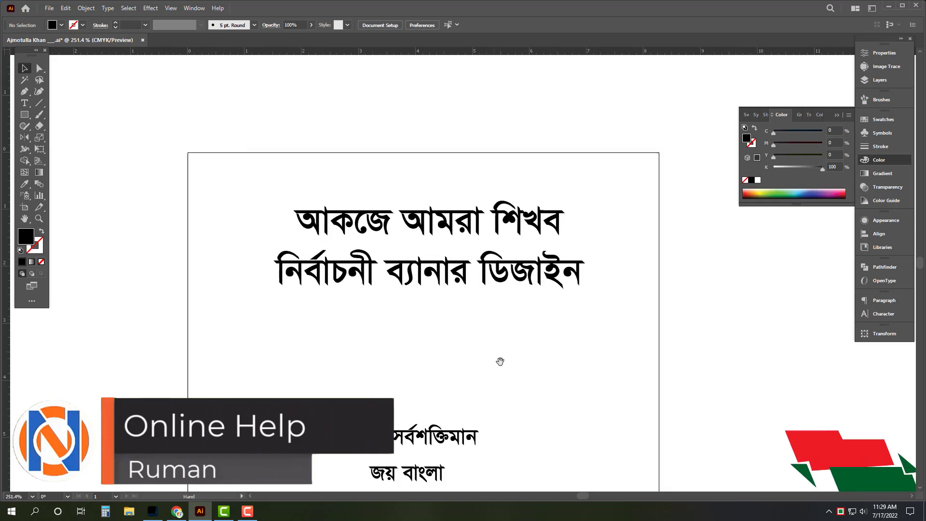
left_click_drag(500, 361, 485, 315)
scroll(323, 207, "down", 3)
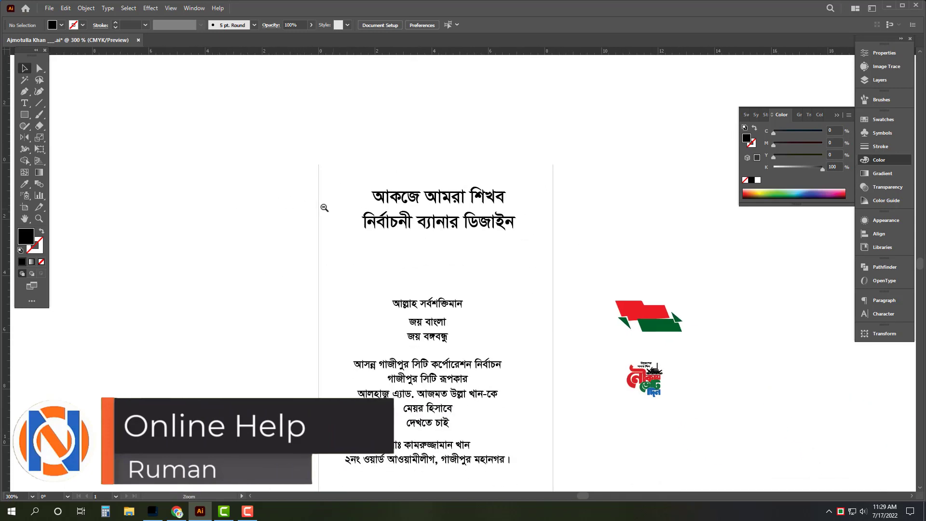
left_click(466, 213)
key("Delete")
- Review the remaining Bengali text and logos at different zoom levels
left_click_drag(502, 328, 576, 379)
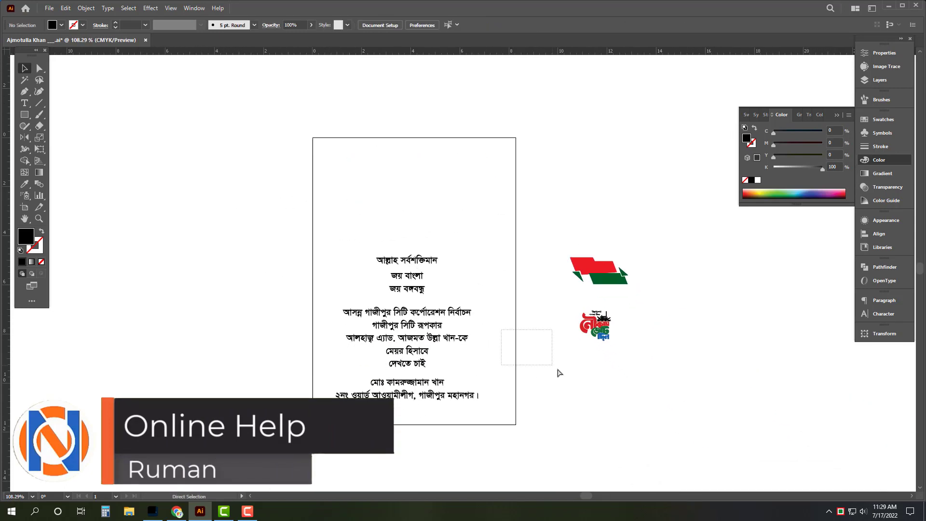
left_click_drag(505, 346, 378, 326)
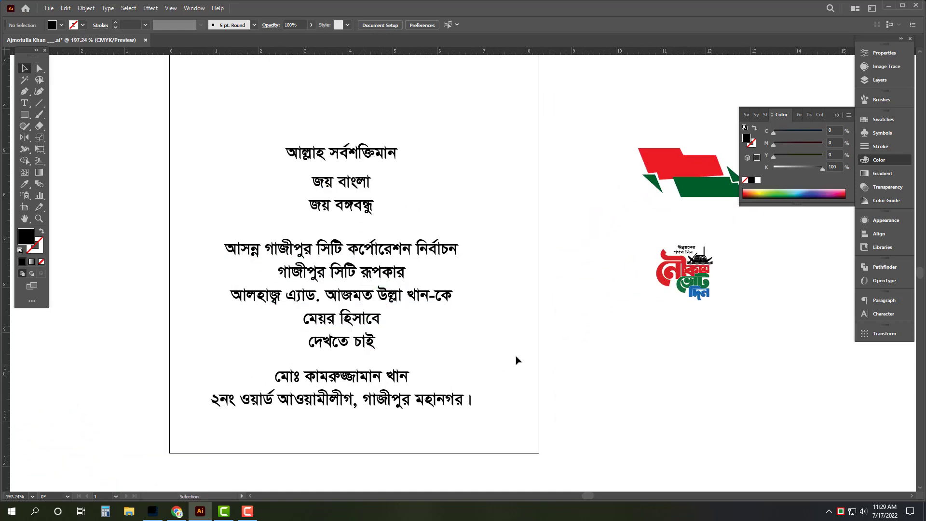
mouse_move(517, 357)
left_mouse_down()
mouse_move(492, 410)
mouse_move(449, 430)
left_mouse_up()
key("ctrl+a")
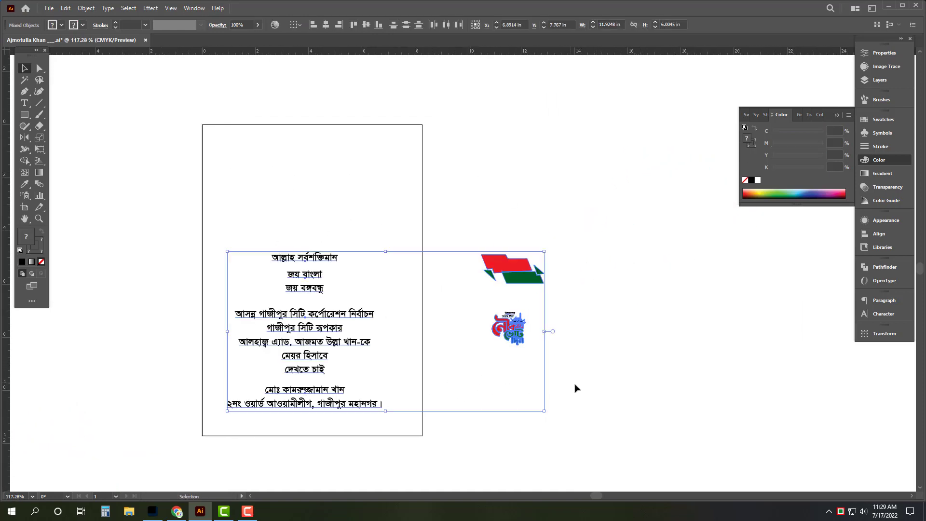
left_click(645, 288)
left_click_drag(646, 288, 567, 339)
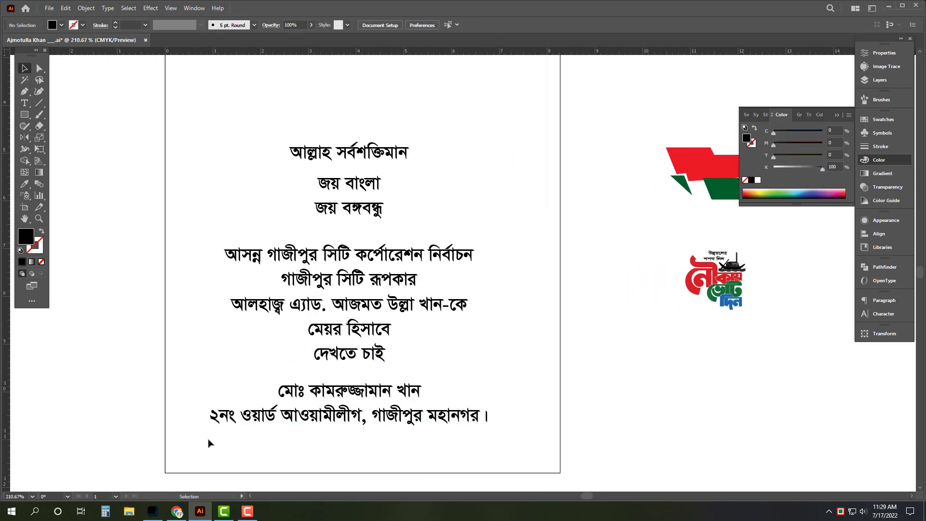
key("super")
- Minimise Illustrator and start a new document in Photoshop
left_click(888, 6)
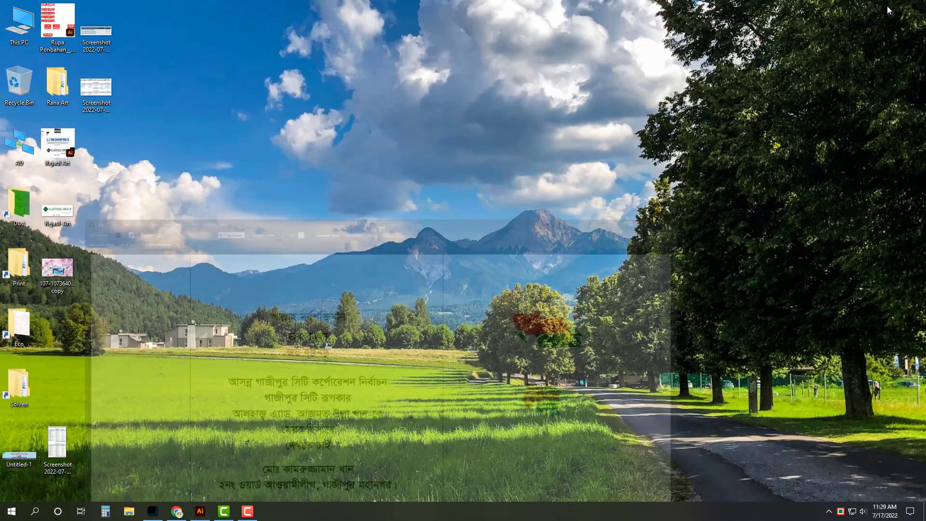
left_click(152, 510)
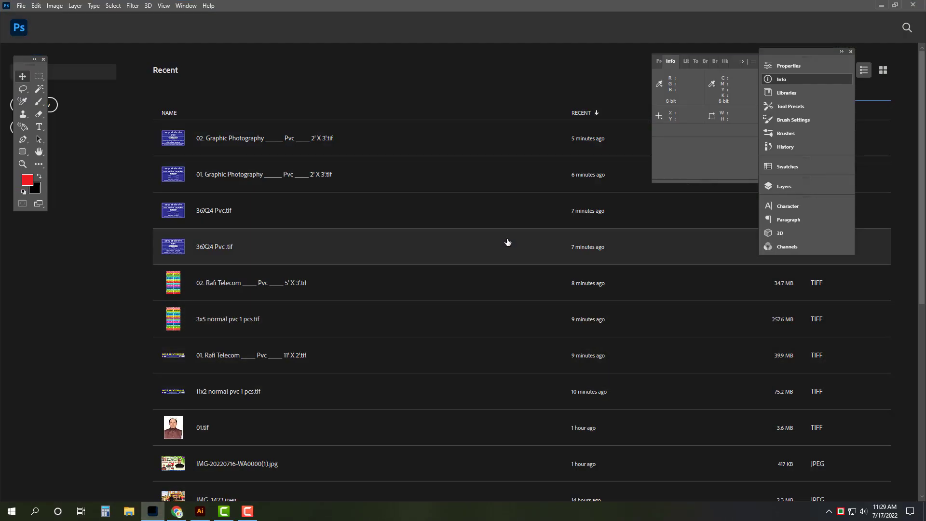
key("ctrl+n")
- Set the new document to 96 × 36 inches in CMYK Color
left_click(772, 182)
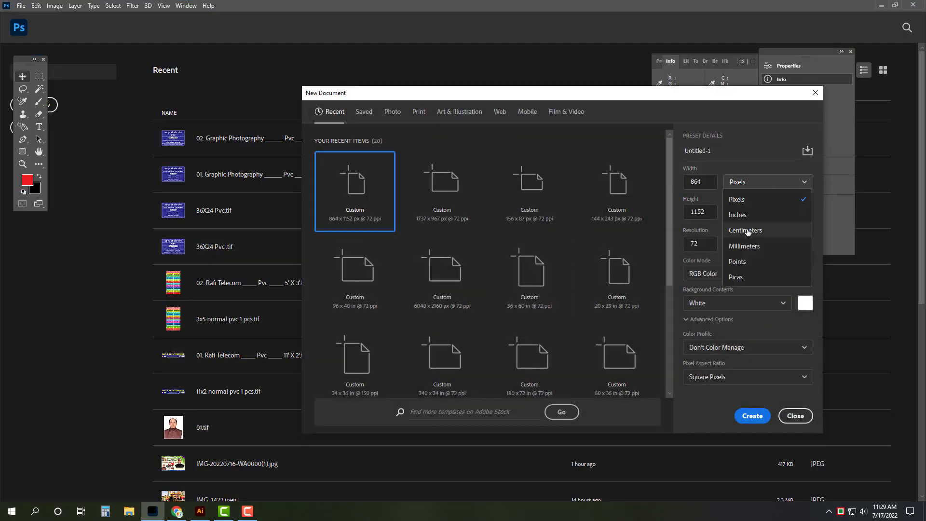
left_click(751, 215)
left_click(772, 181)
left_click(742, 210)
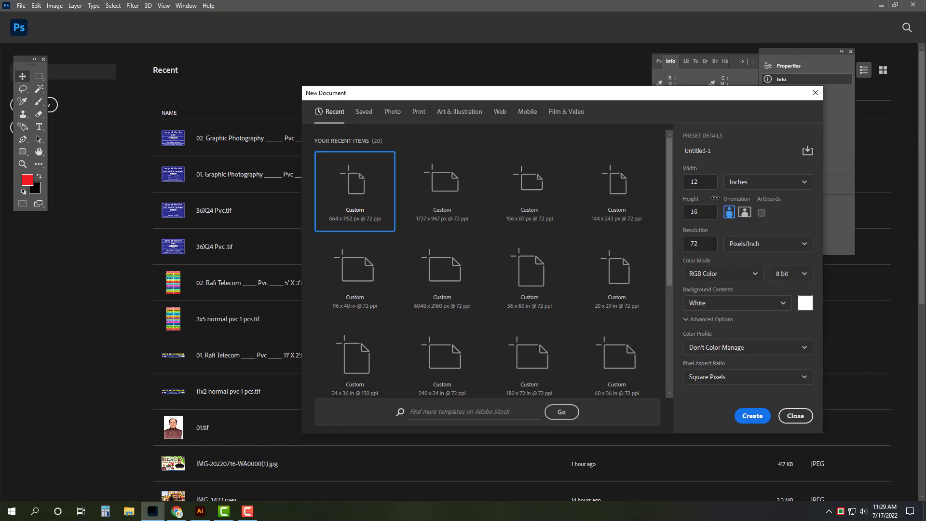
double_click(713, 183)
key("Tab")
type("3")
left_click(714, 274)
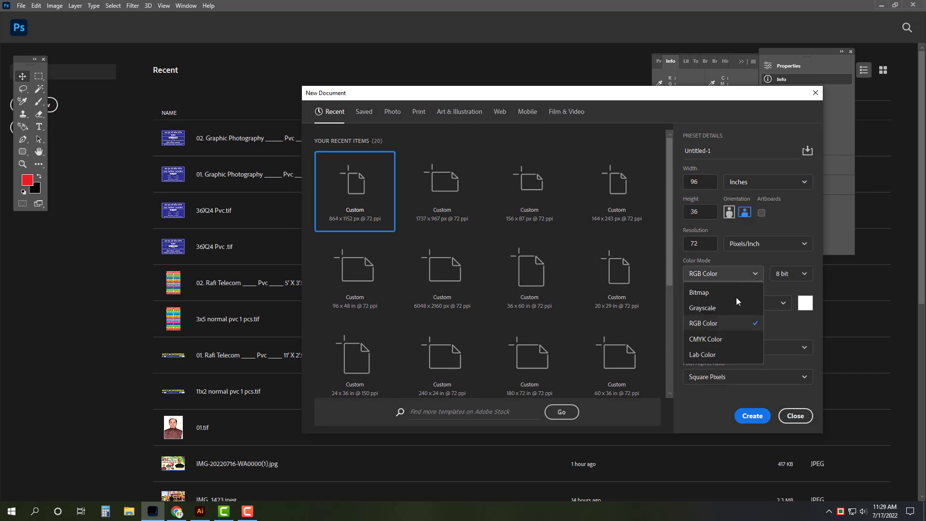
left_click(712, 340)
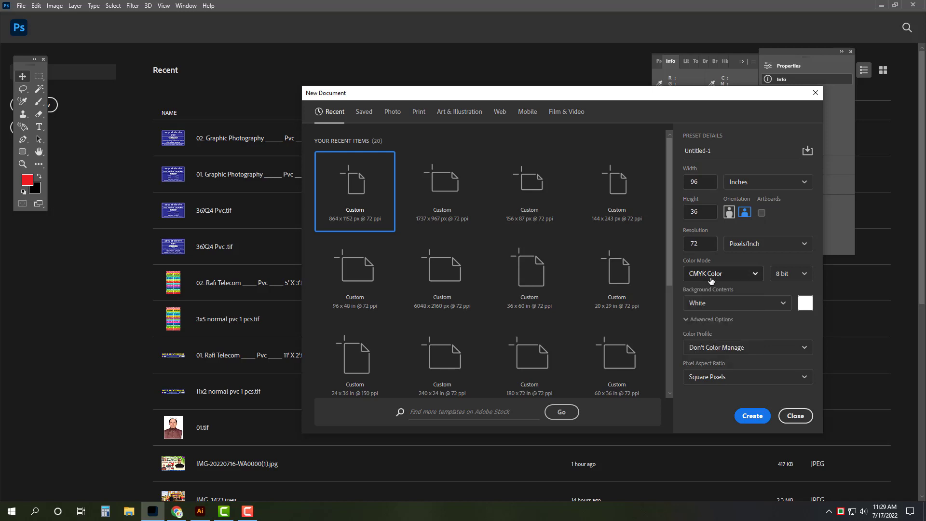
- Create the banner canvas and add vertical guides at 2 in and 94 in
left_click(754, 418)
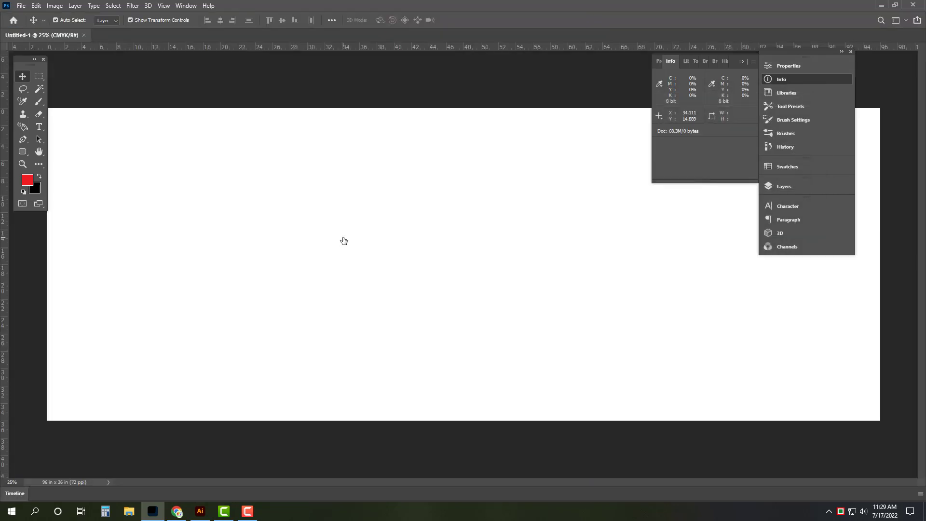
left_click(792, 81)
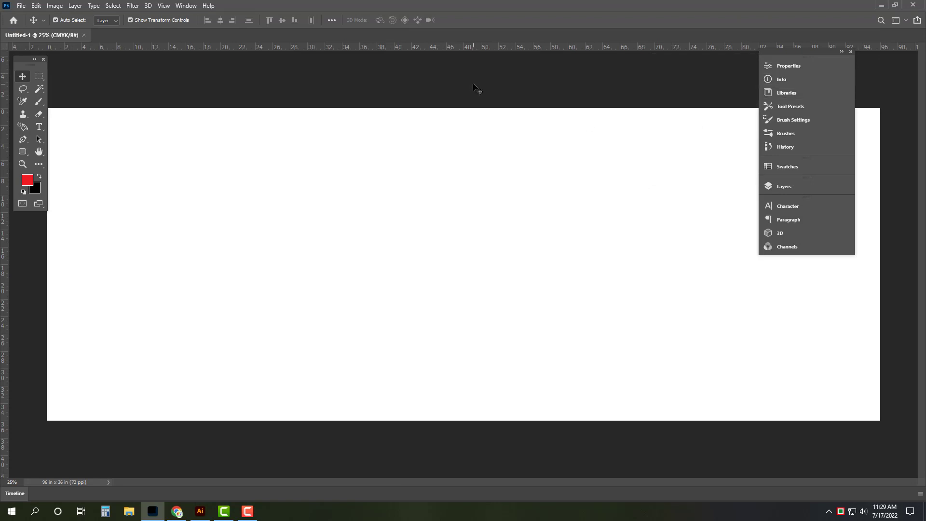
key("Tab")
key("alt+v")
type("e2")
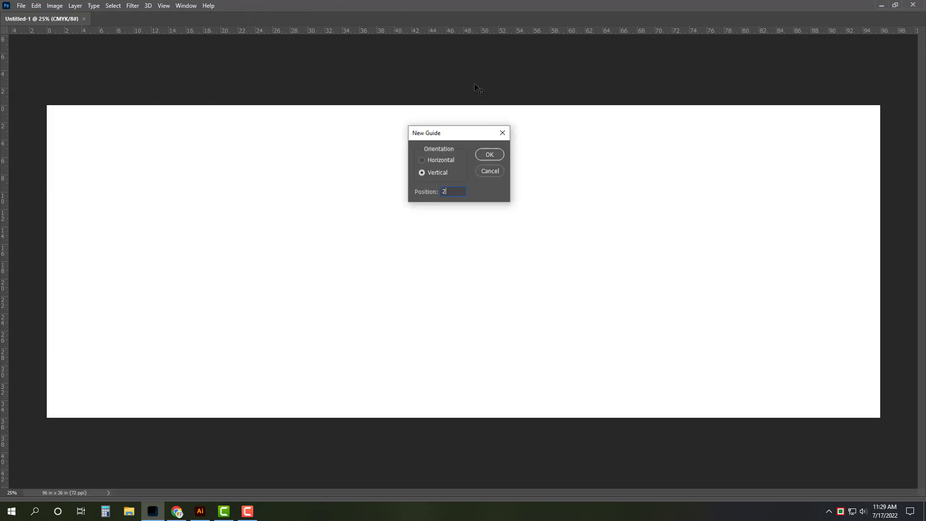
key("Return")
key("alt+v")
type("e9")
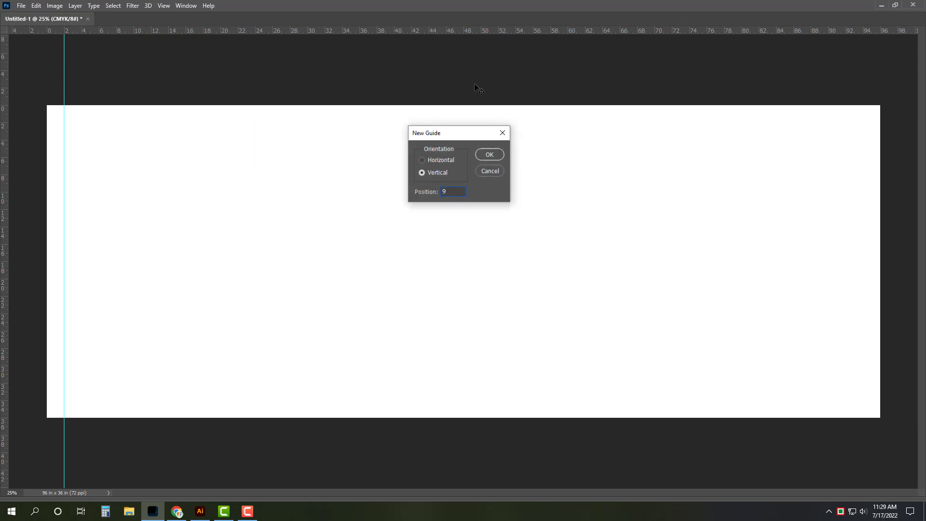
key("Return")
- Add horizontal guides near the top edge and at 35 in
type("1")
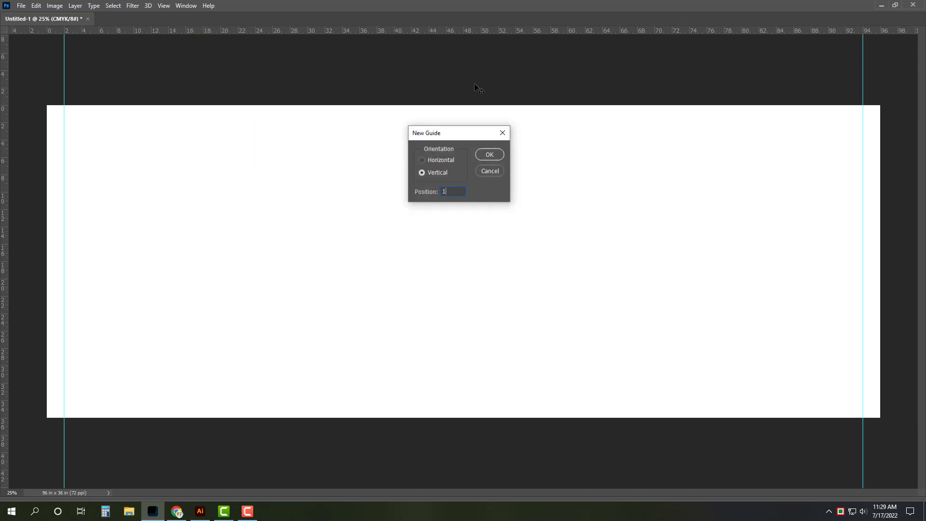
key("Return")
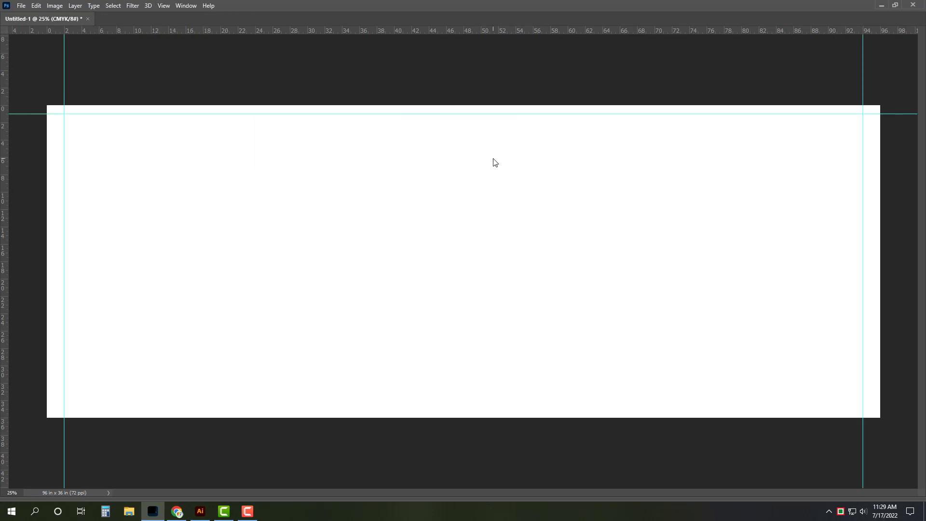
key("alt+v")
type("e35")
left_click(493, 158)
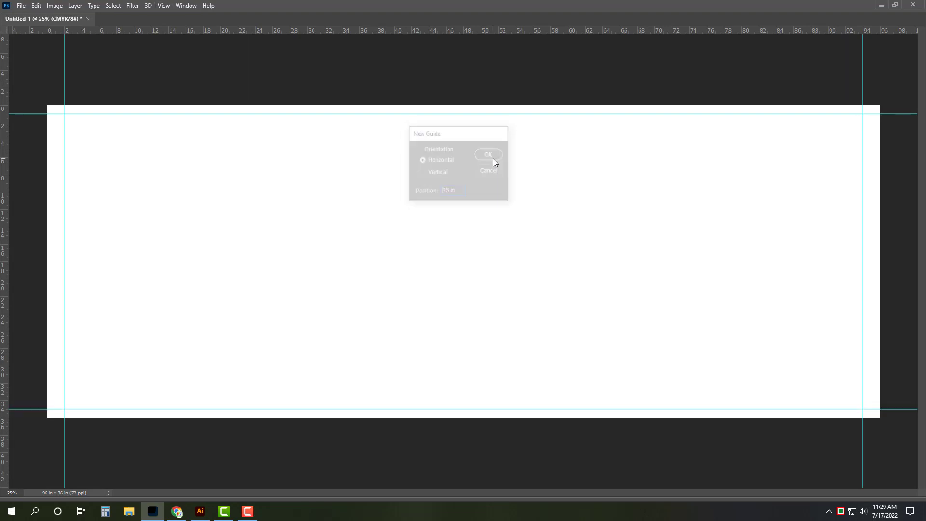
- Unlock the background, add a centre guide at 48 in, and cut আল্লাহ সর্বশক্তিমান
key("Tab")
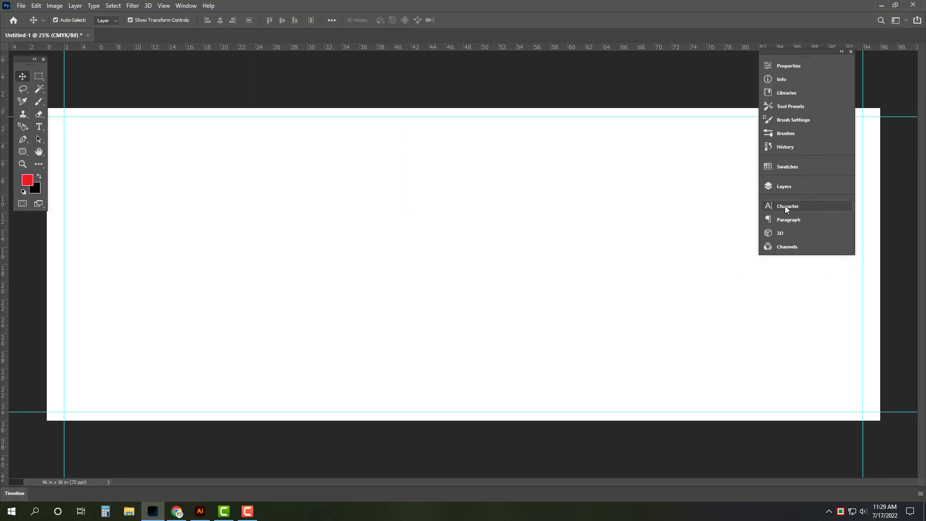
left_click(784, 186)
left_click(739, 239)
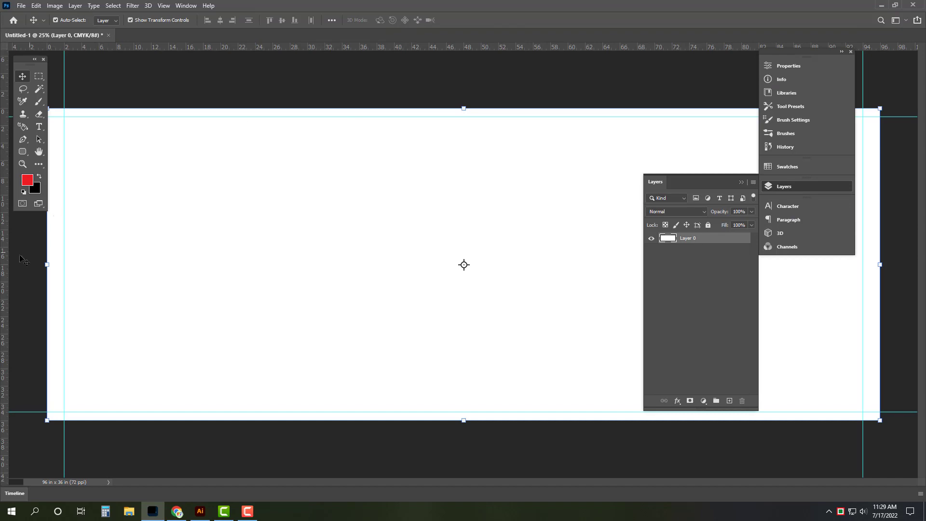
left_click_drag(4, 254, 464, 159)
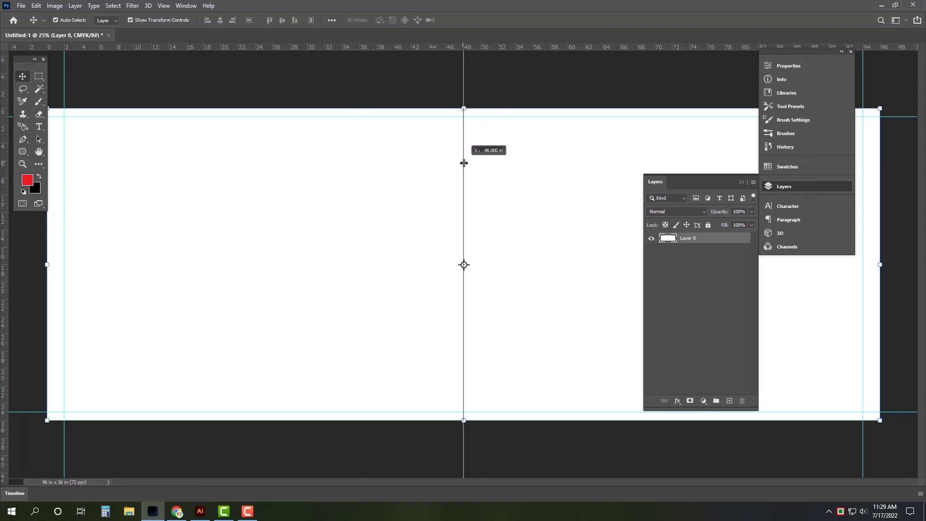
left_click(813, 183)
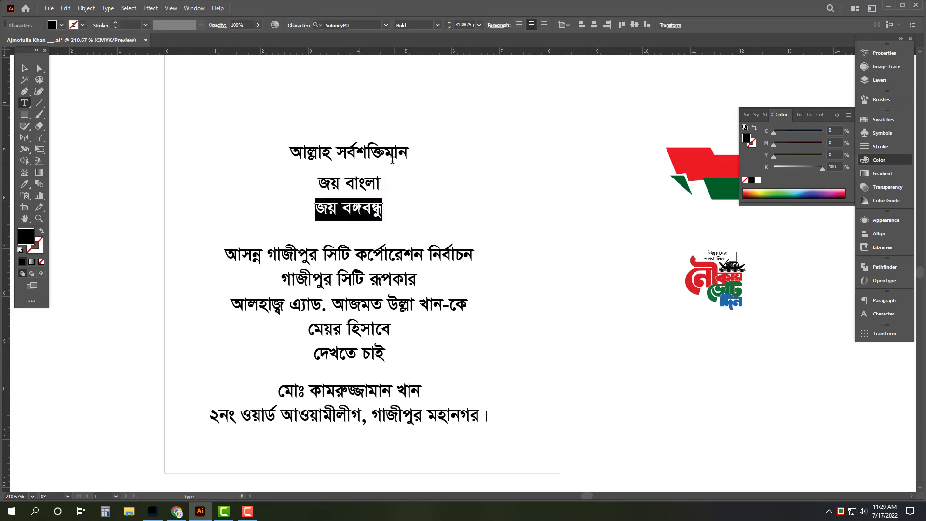
key("BackSpace")
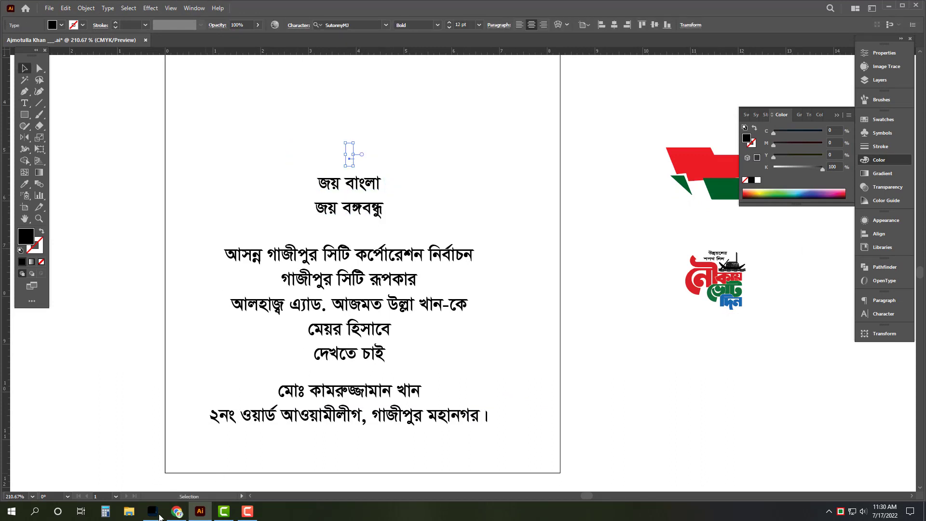
left_click(152, 511)
- Paste আল্লাহ সর্বশক্তিমান as a text layer near the top of the banner
key("u")
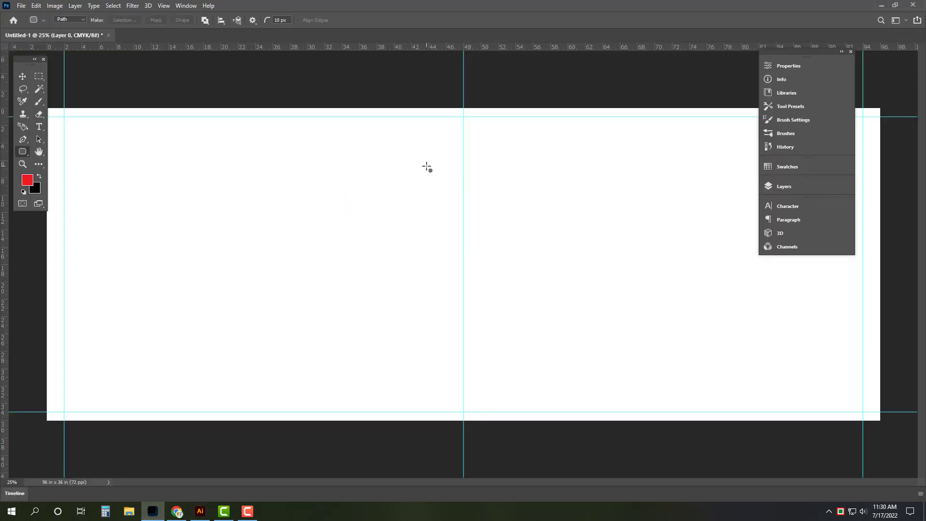
key("t")
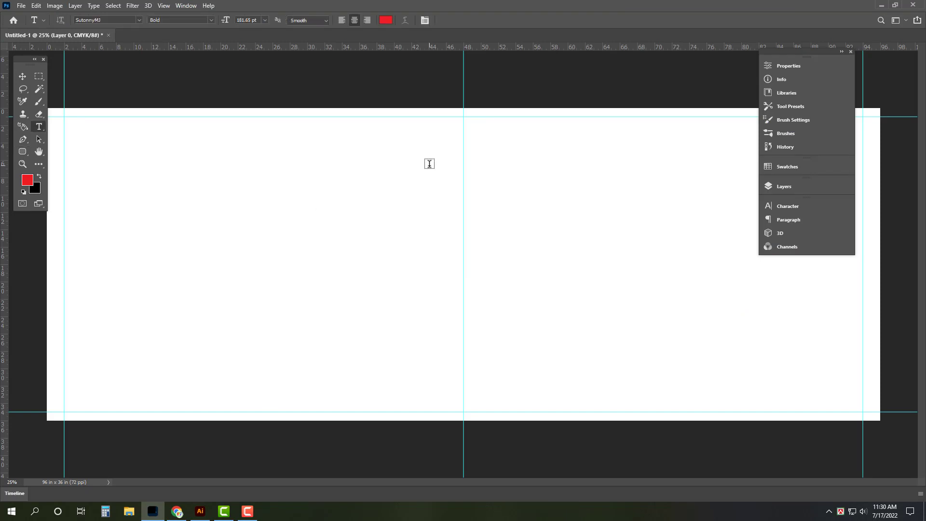
left_click(430, 164)
key("ctrl+v")
key("ctrl+Return")
key("ctrl+t")
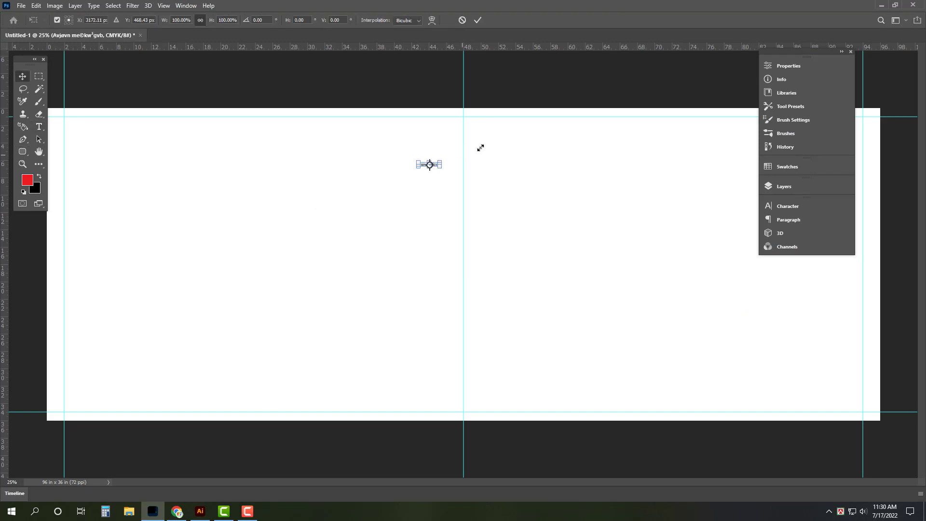
left_click_drag(480, 148, 480, 147)
key("ctrl+z")
key("Return")
- Move the heading onto the top guide and place a copy at top right
scroll(519, 161, "up", 3)
scroll(519, 161, "up", 1)
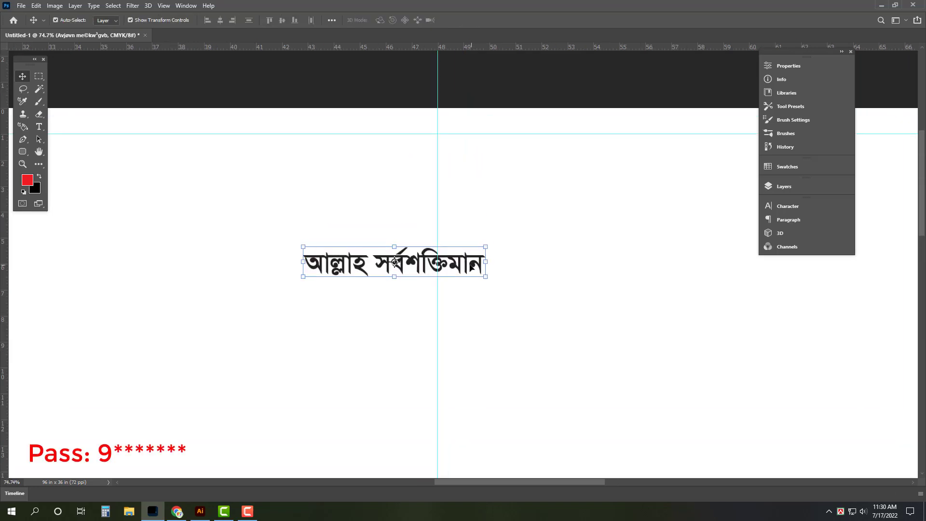
left_click_drag(467, 269, 506, 156)
key("ctrl+0")
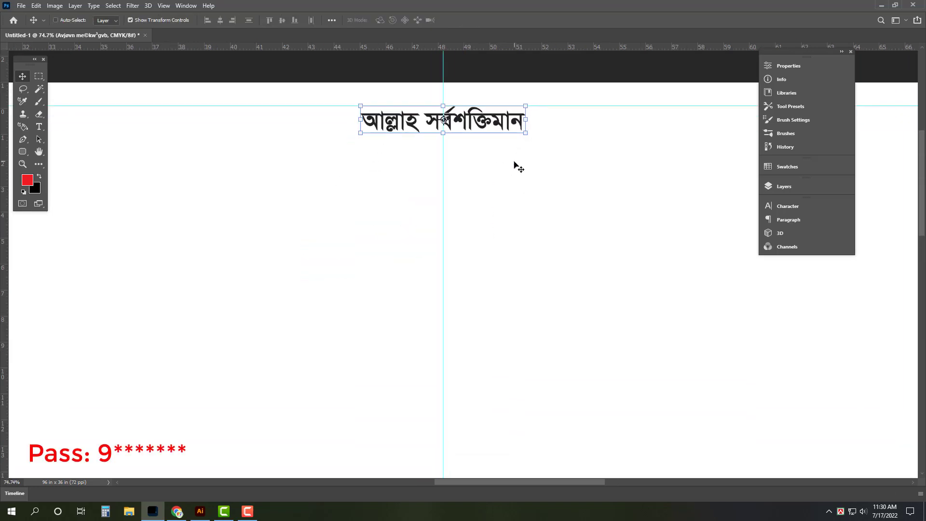
key("Tab")
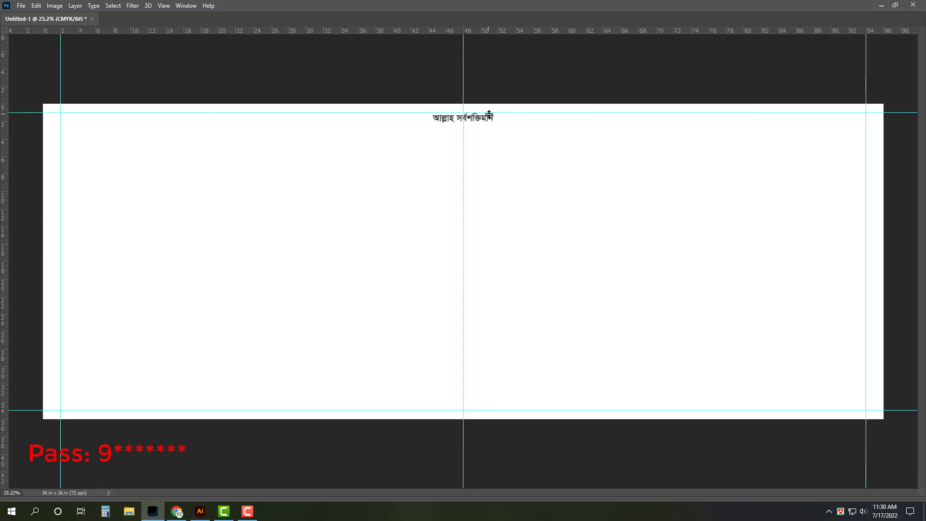
left_click_drag(484, 122, 819, 122)
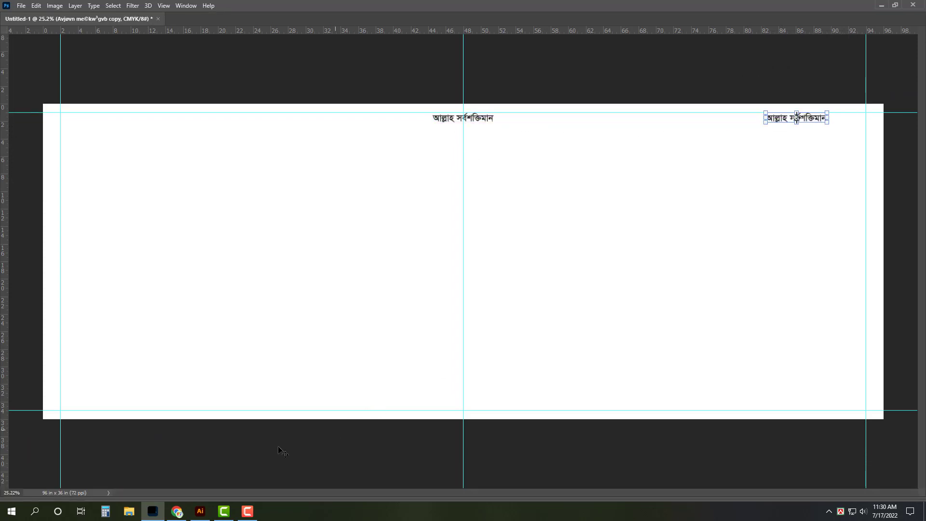
- Left-align and copy the two lines জয় বাংলা / জয় বঙ্গবন্ধু in Illustrator
left_click(199, 511)
key("ctrl+a")
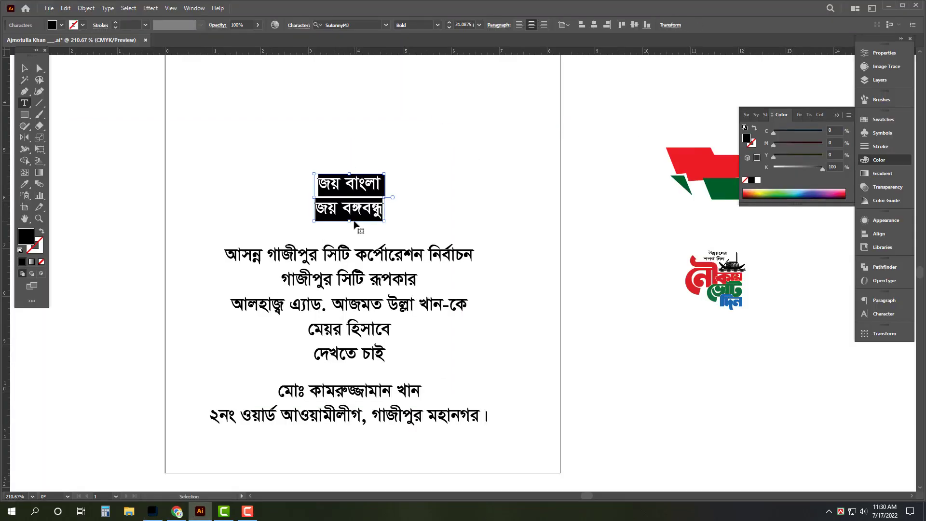
key("BackSpace")
key("ctrl+z")
key("Escape")
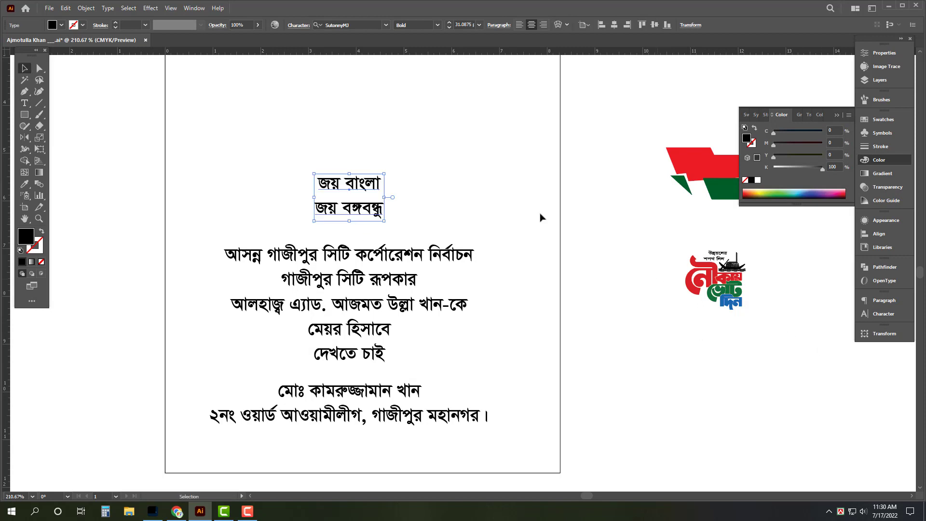
key("ctrl+shift+l")
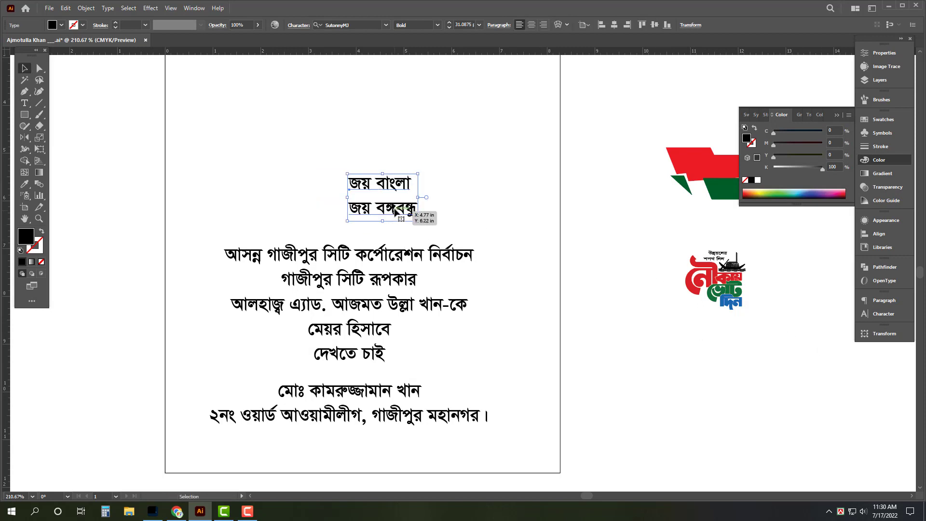
double_click(409, 217)
key("ctrl+a")
key("ctrl+c")
key("Escape")
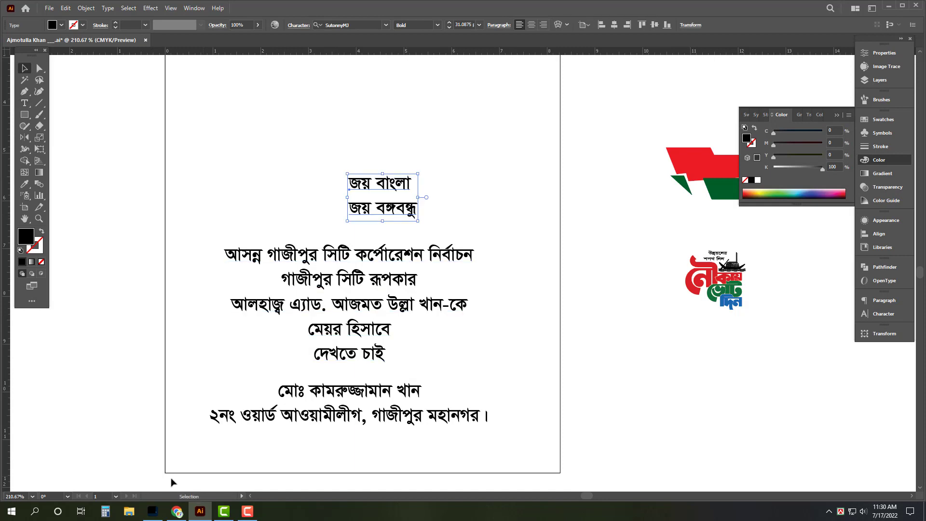
left_click(153, 512)
- Replace the top-right copy with জয় বাংলা / জয় বঙ্গবন্ধু, enlarge it, and nudge it right
left_click(813, 146)
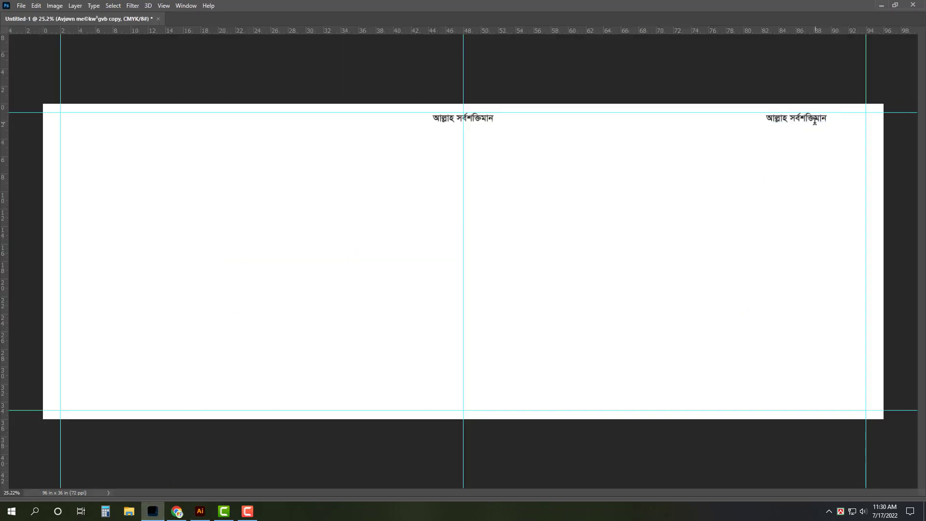
key("ctrl+a")
key("ctrl+v")
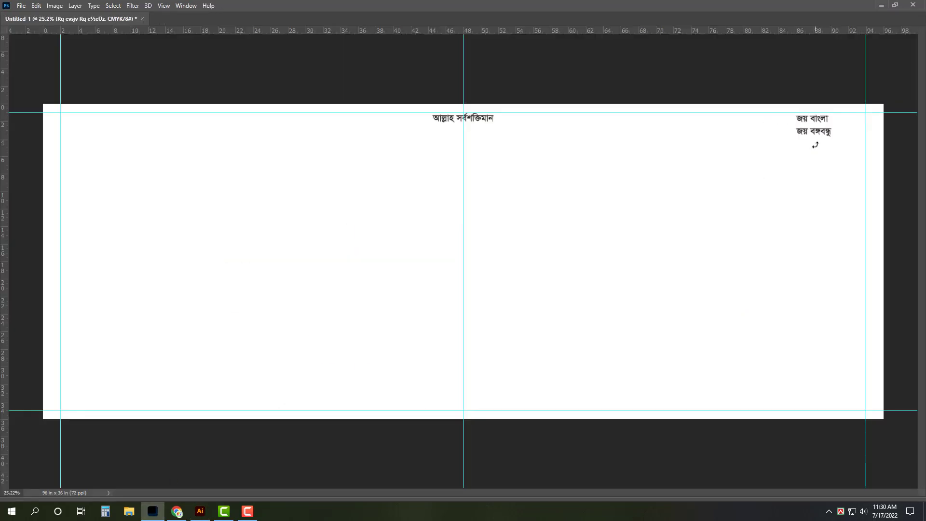
key("ctrl+t")
left_click_drag(835, 140, 874, 130)
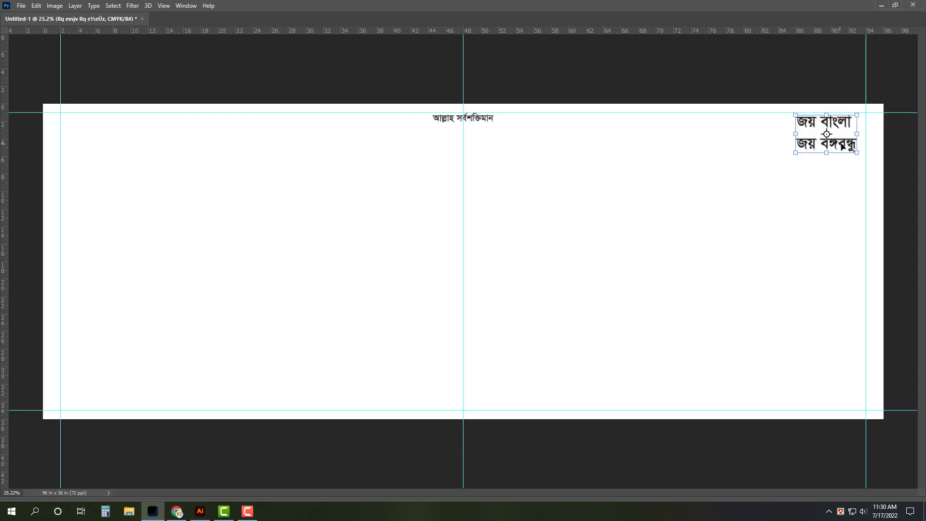
key("Tab")
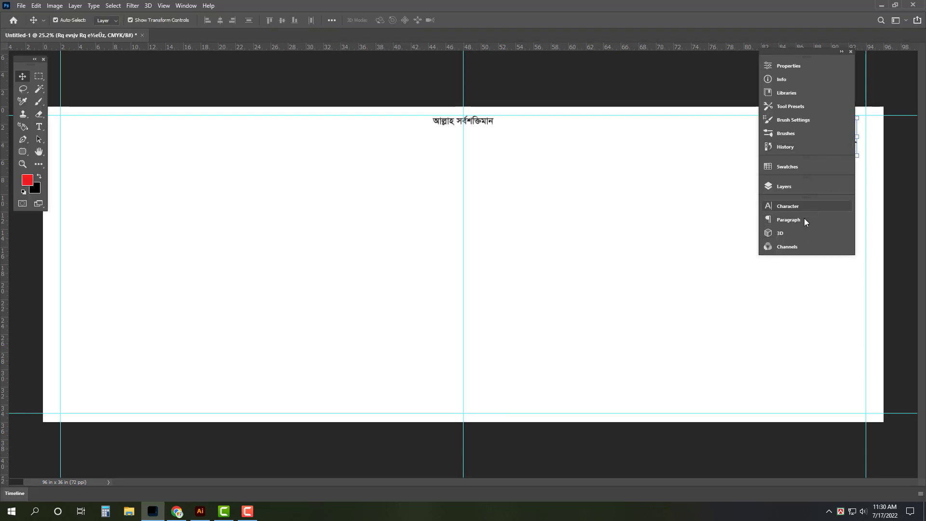
left_click(804, 223)
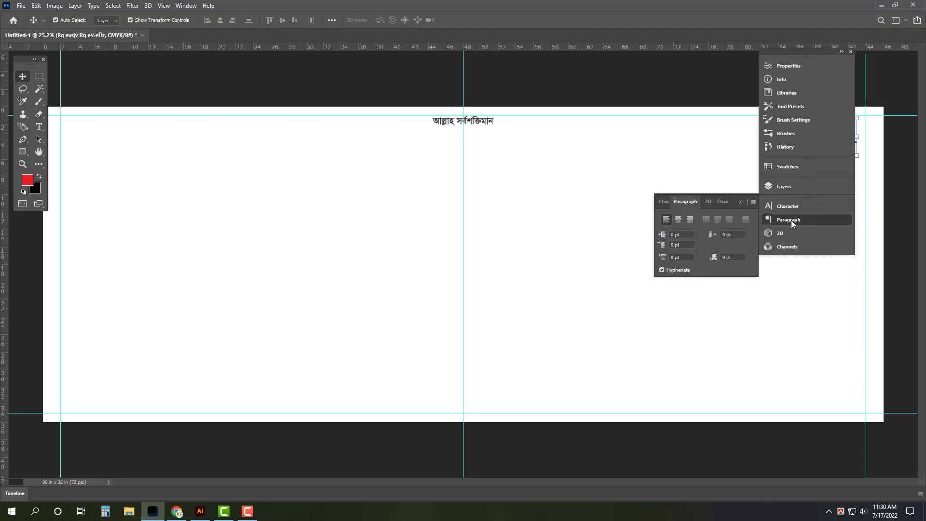
left_click(791, 220)
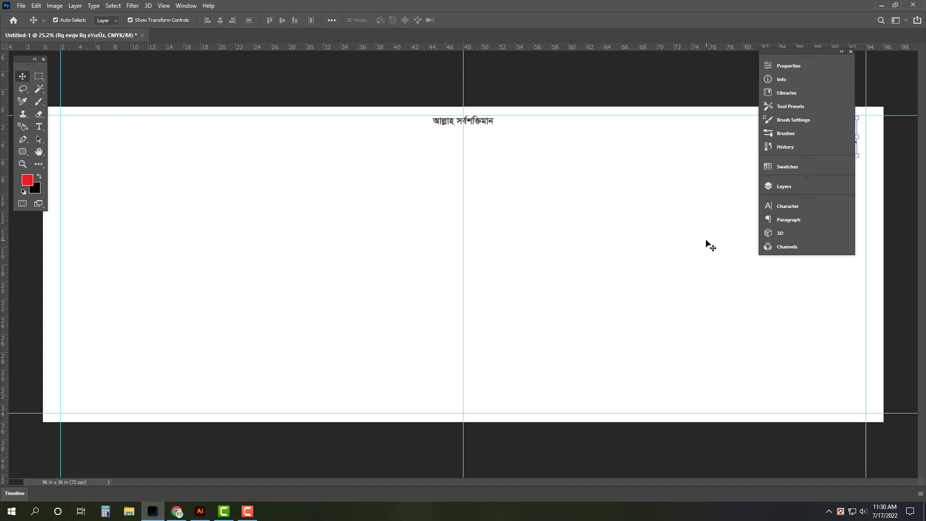
key("Tab")
key("Return")
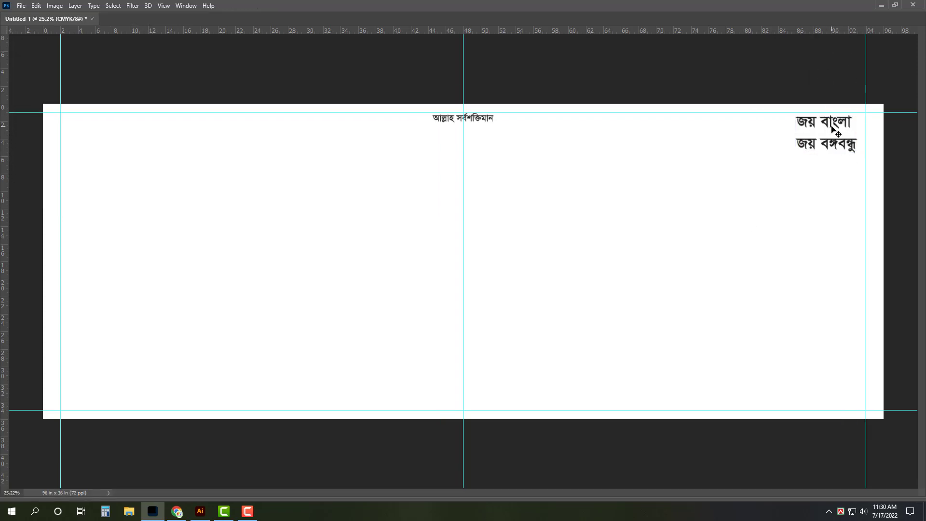
left_click_drag(833, 126, 840, 126)
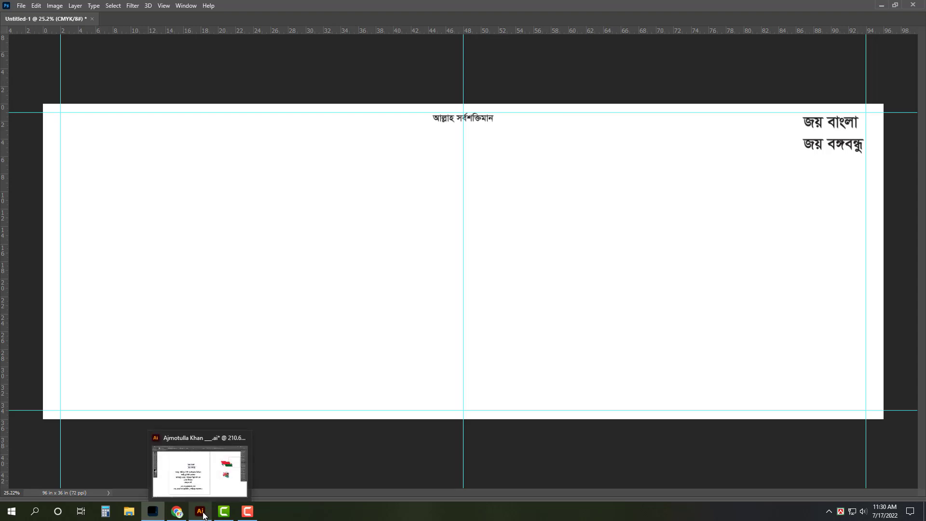
mouse_move(200, 510)
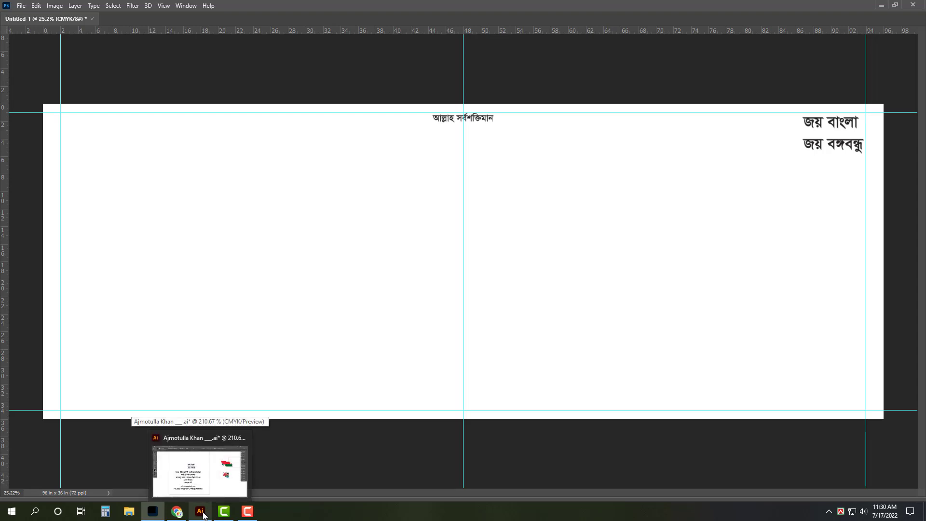
- Cut the lines আসন্ন through রূপকার from Illustrator's middle block, then select the Photoshop heading
left_click(203, 515)
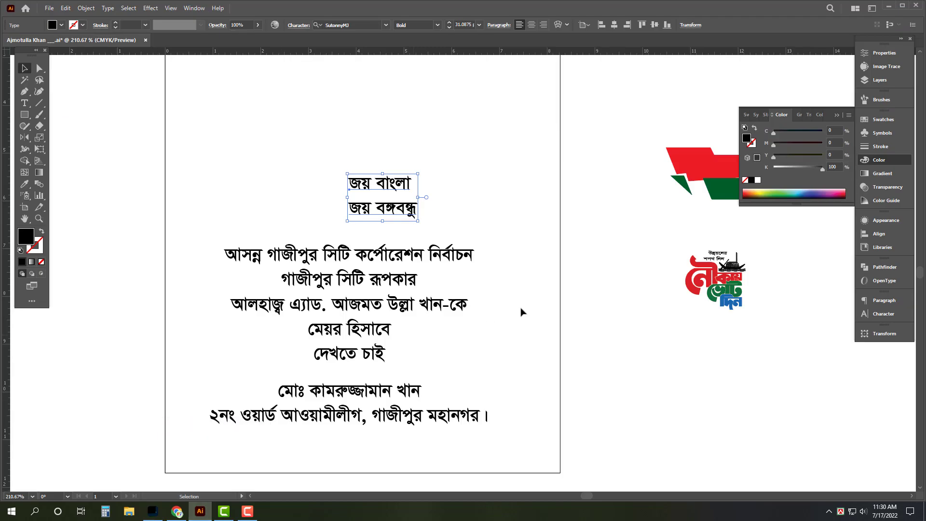
left_click(412, 260)
triple_click(412, 260)
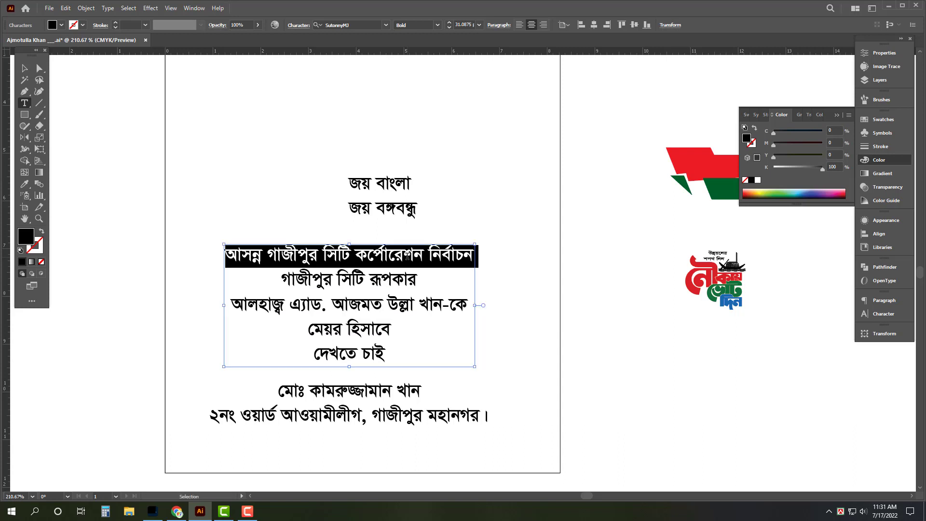
key("ctrl+a")
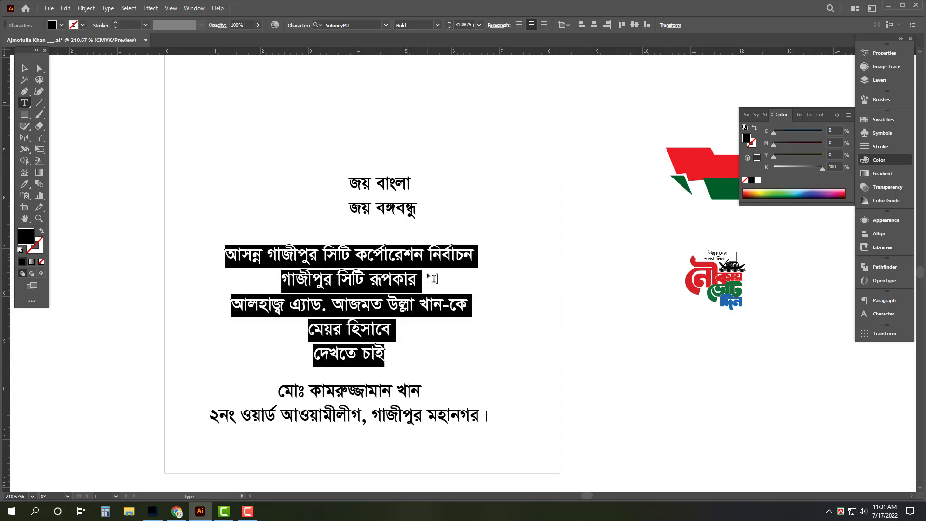
left_click(463, 308)
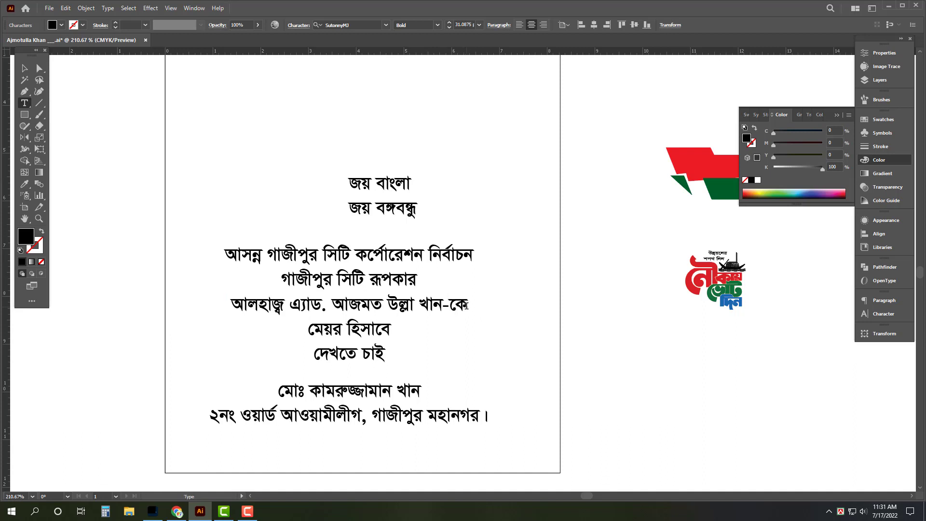
key("Escape")
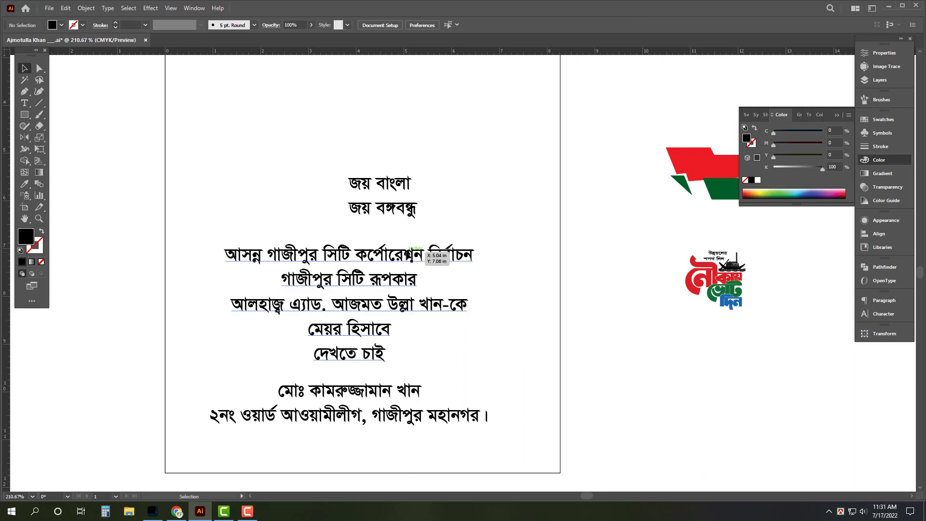
double_click(437, 258)
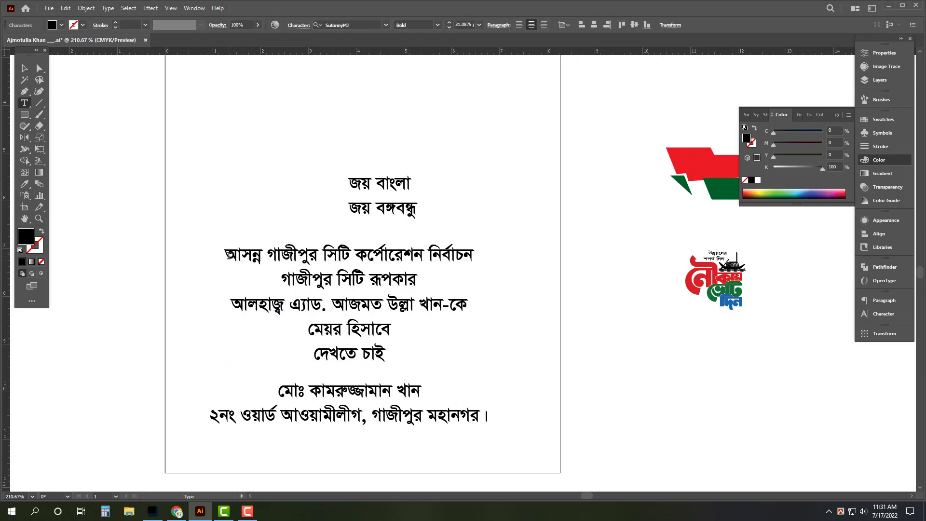
left_click_drag(227, 256, 475, 306)
key("ctrl+c")
key("BackSpace")
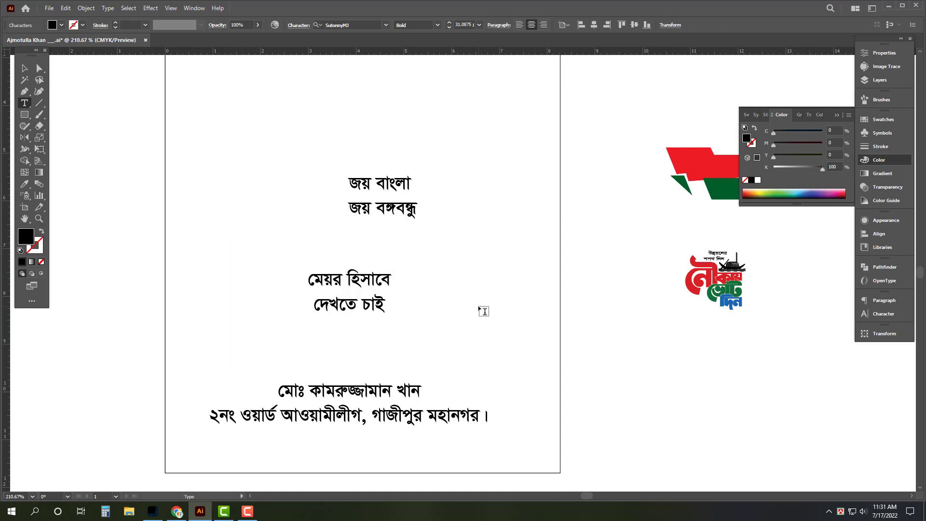
key("Escape")
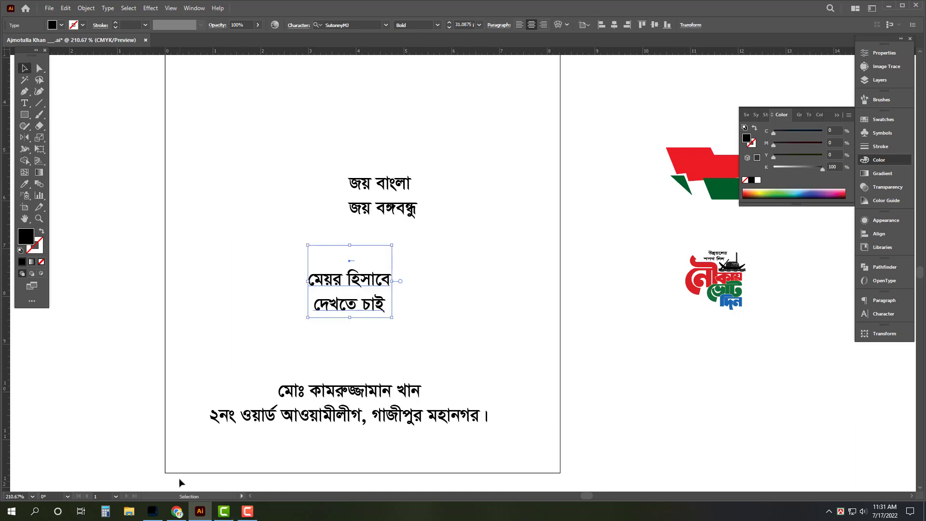
left_click(152, 511)
left_click(479, 122)
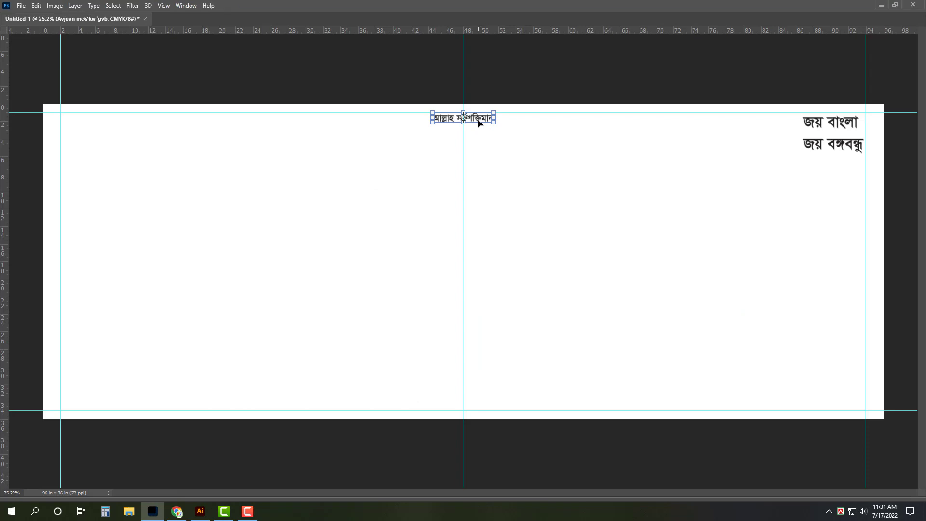
- Duplicate the top heading, replace it with the three-line election headline, enlarge it and move it up
left_click_drag(491, 120, 489, 172)
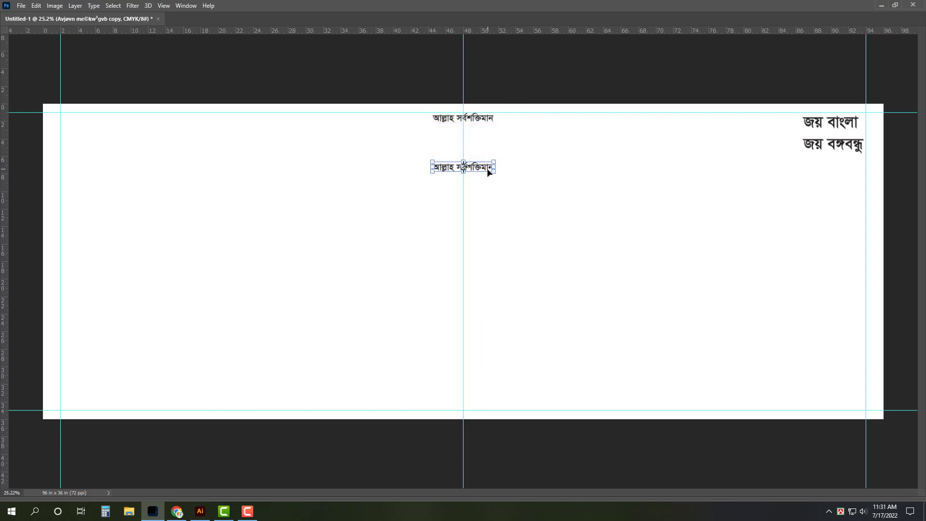
double_click(488, 172)
key("ctrl+a")
key("ctrl+v")
key("ctrl+Return")
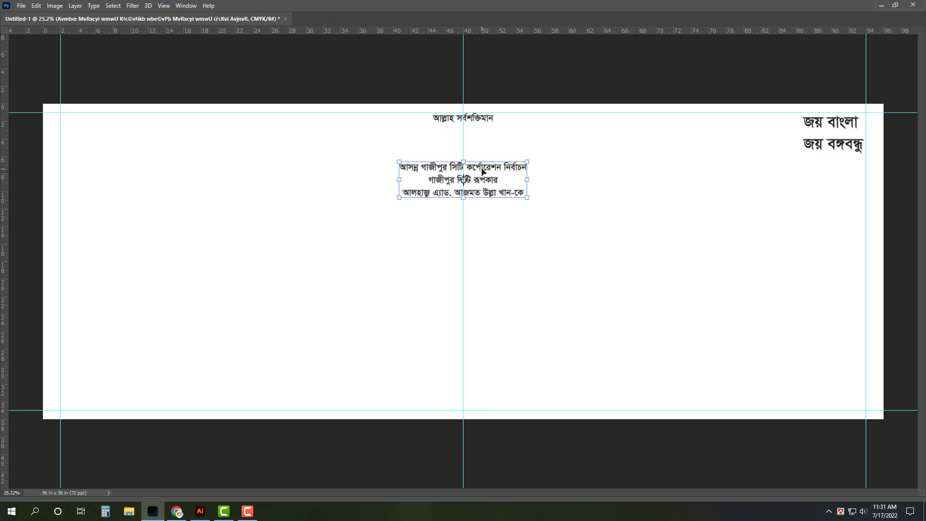
left_click_drag(466, 197, 456, 247)
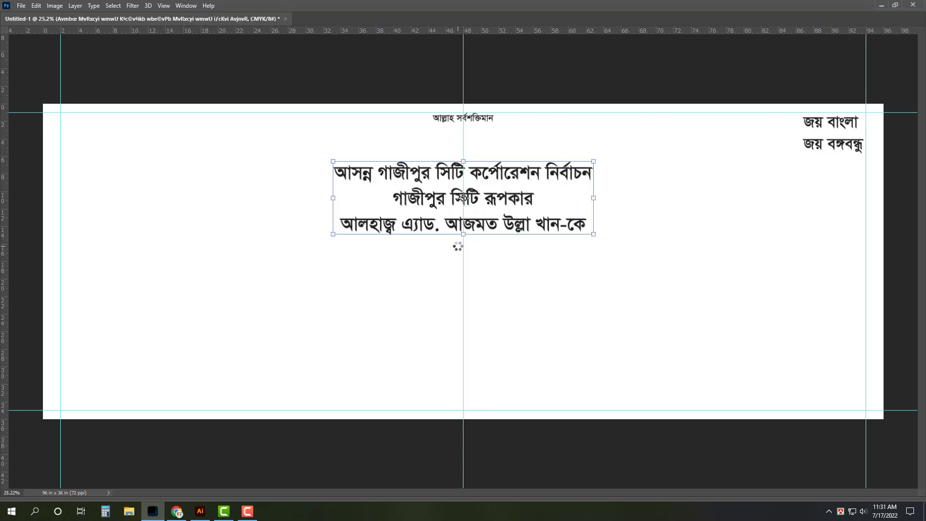
key("Return")
left_click_drag(514, 178, 514, 154)
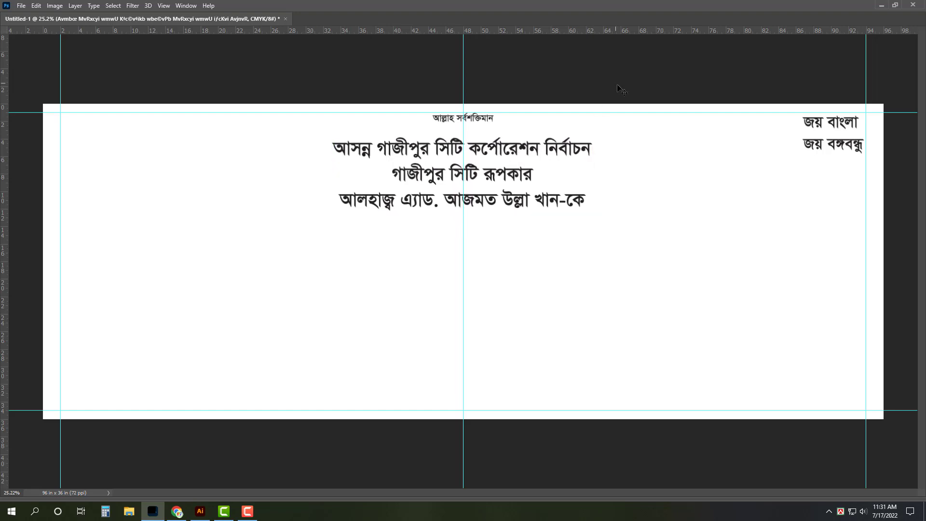
- Select the মেয়র হিসাবে / দেখতে চাই text in the Illustrator file
left_click(617, 89)
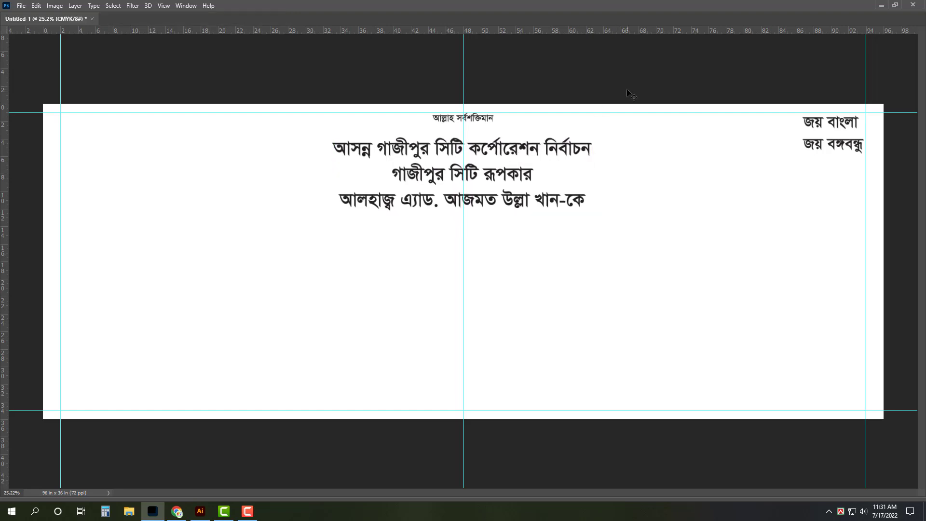
left_click(552, 207)
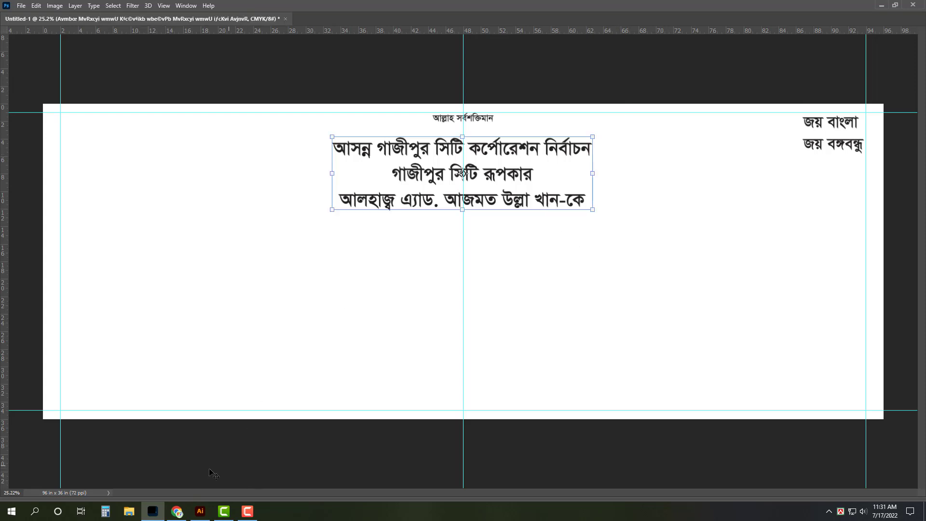
left_click(200, 511)
mouse_move(358, 285)
left_mouse_down()
mouse_move(404, 282)
mouse_move(414, 314)
left_mouse_up()
key("ctrl+c")
key("t")
- Cut the two lines মেয়র হিসাবে / দেখতে চাই from Illustrator
key("BackSpace")
key("Escape")
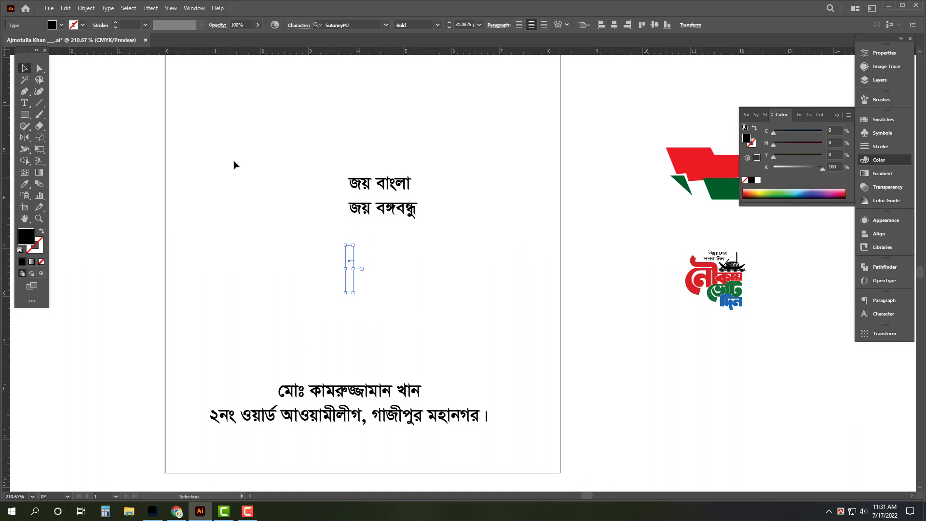
left_click_drag(234, 165, 428, 311)
key("Delete")
left_click(152, 511)
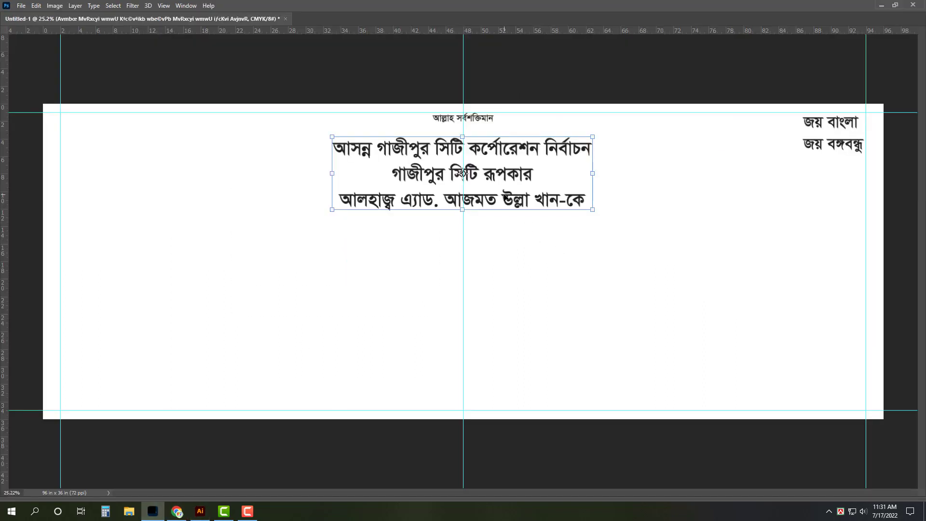
- Paste মেয়র হিসাবে / দেখতে চাই centred under the headline and bring up the TIFF Save As dialog
left_click_drag(505, 197, 505, 303)
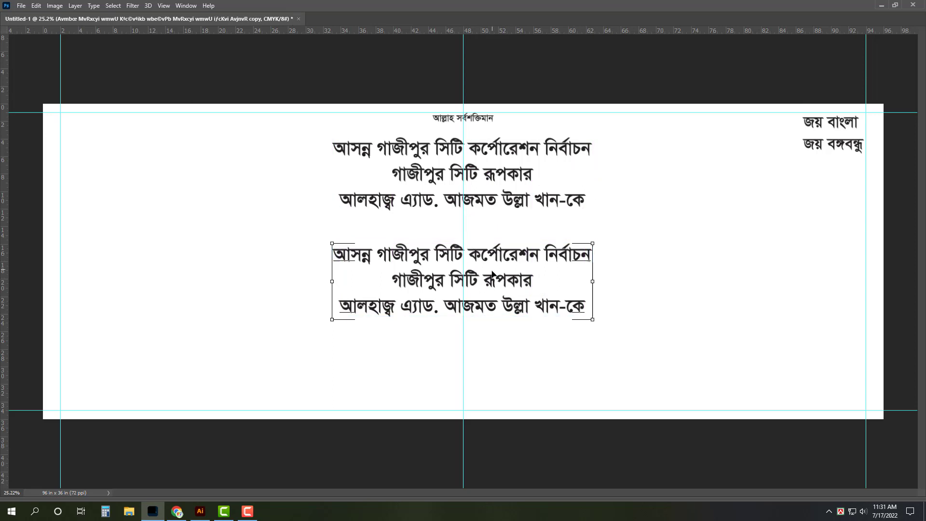
key("ctrl+v")
left_click_drag(489, 261, 489, 240)
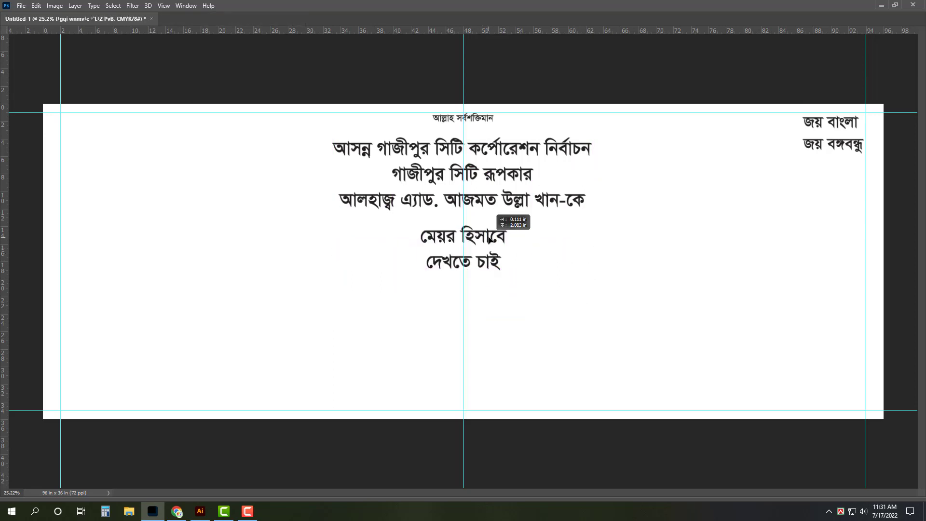
left_click(200, 511)
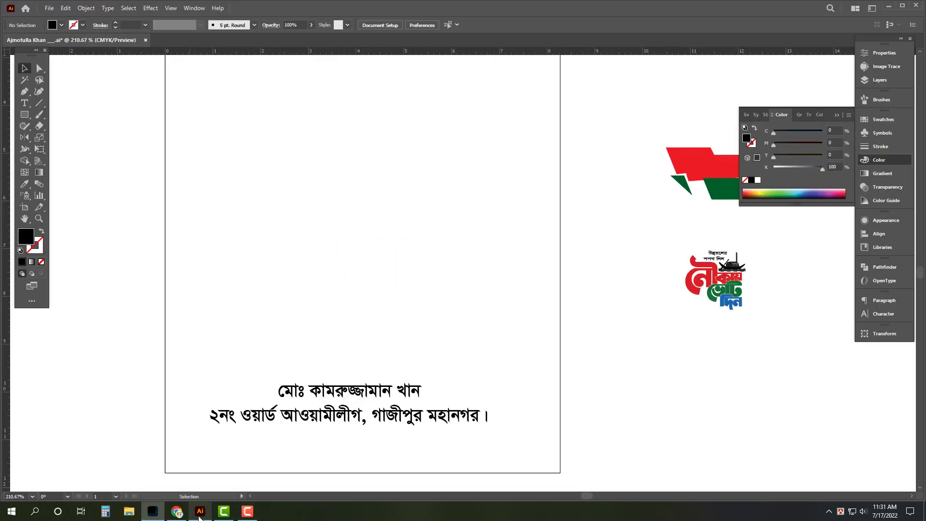
key("alt+Tab")
left_click(593, 55)
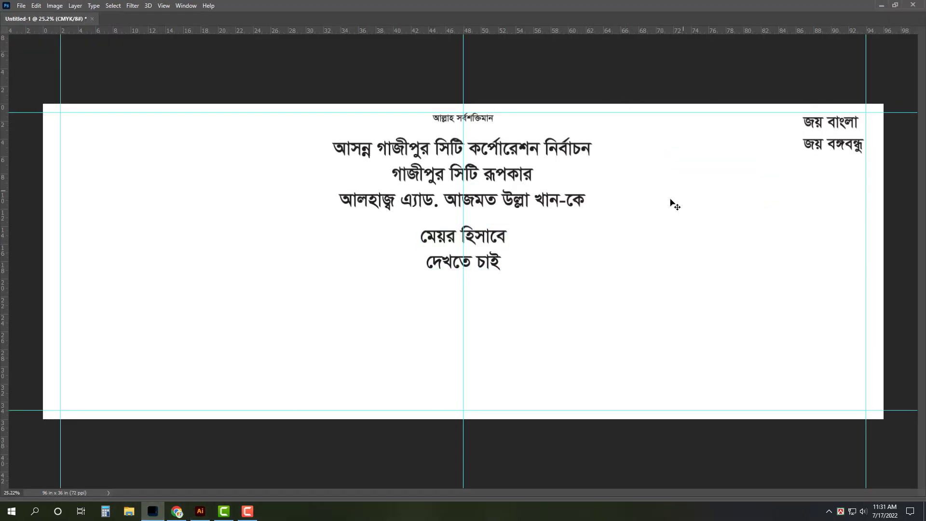
key("ctrl+a")
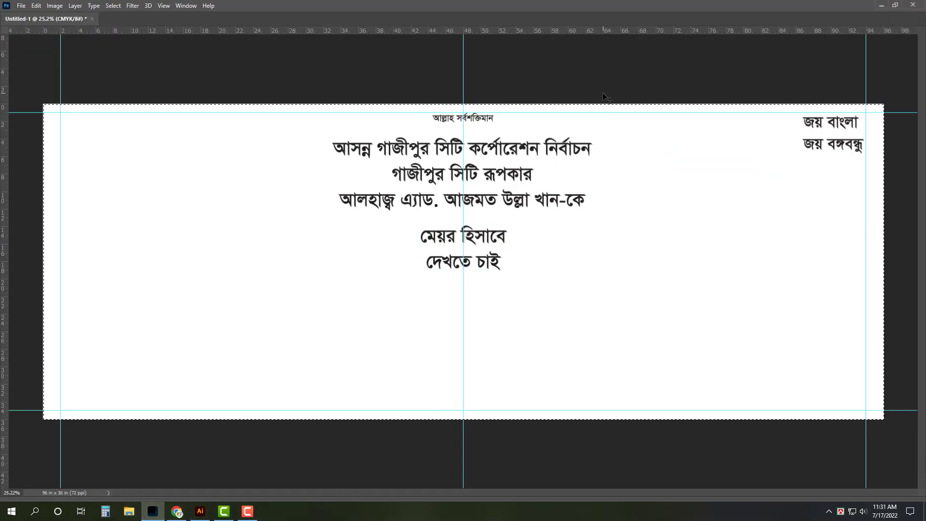
key("ctrl+s")
- Browse to the Aster Printing Press folder on the All Art (F:) drive
left_click(42, 210)
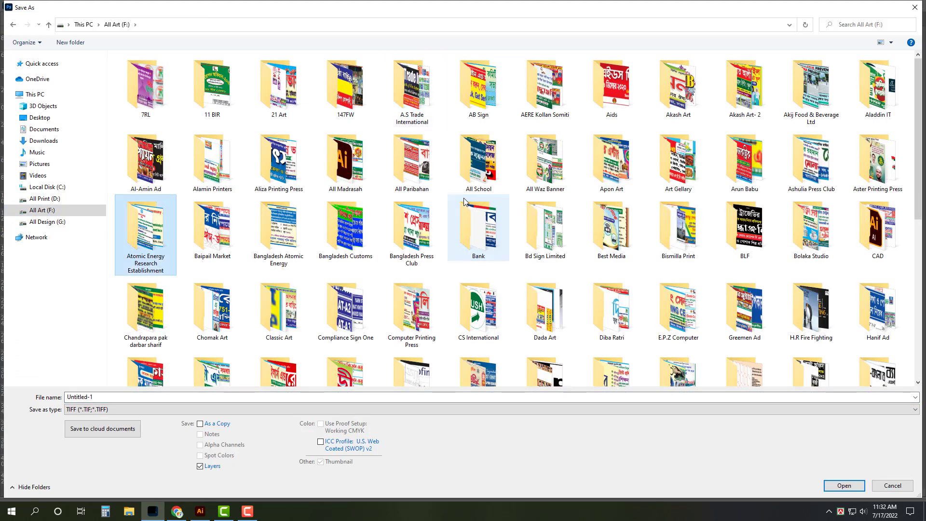
type("aster")
key("Return")
double_click(144, 97)
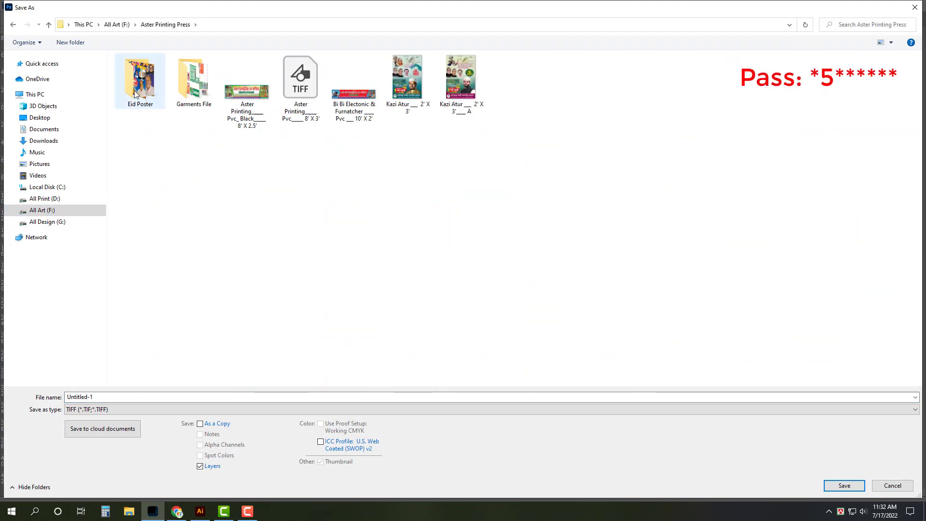
key("BackSpace")
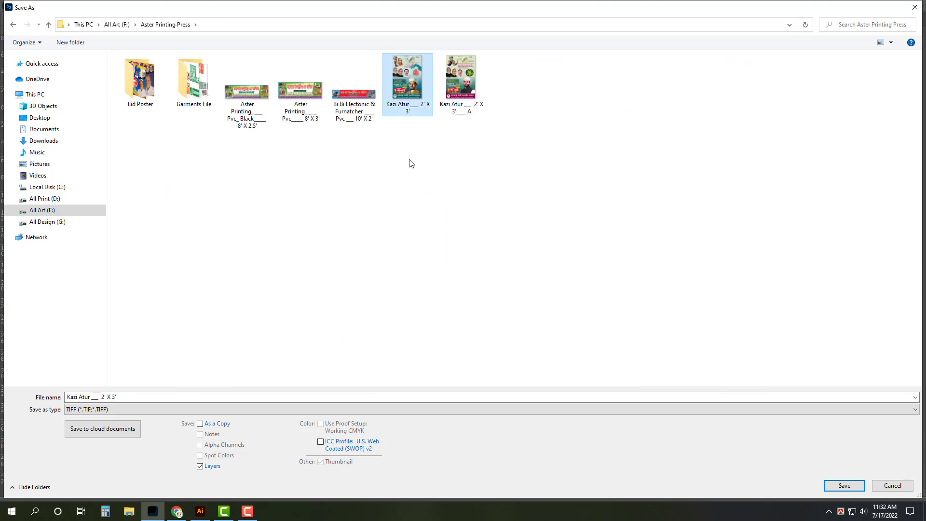
- Save the banner as a TIFF whose name ends with the 3' X 8' size
left_click(465, 110)
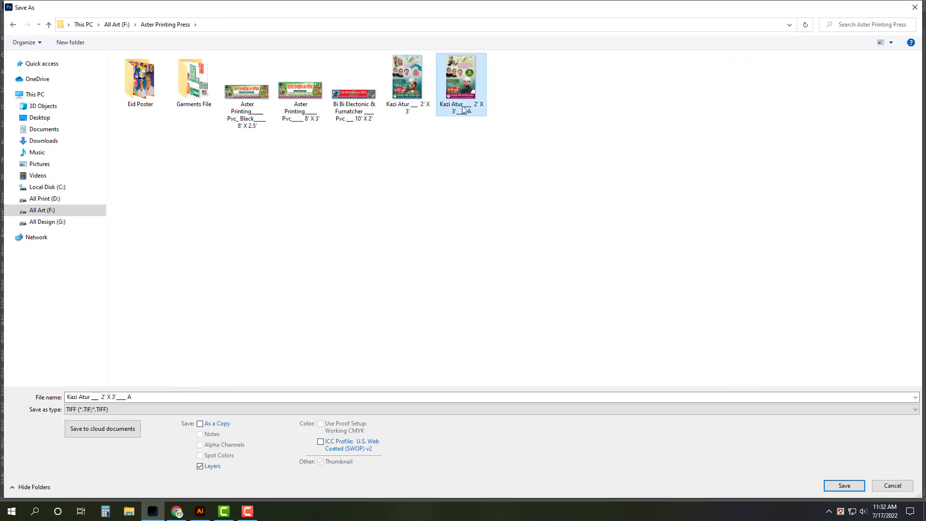
left_click(187, 399)
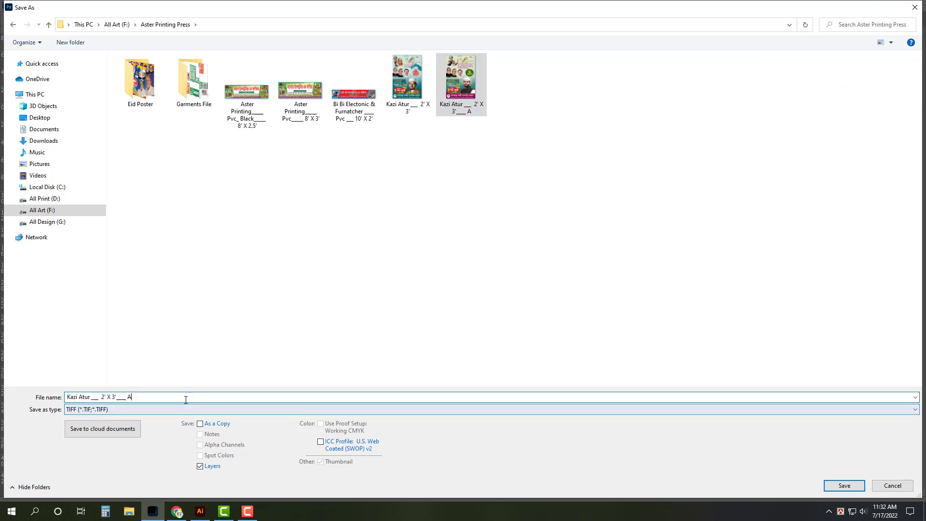
key("BackSpace")
type("B")
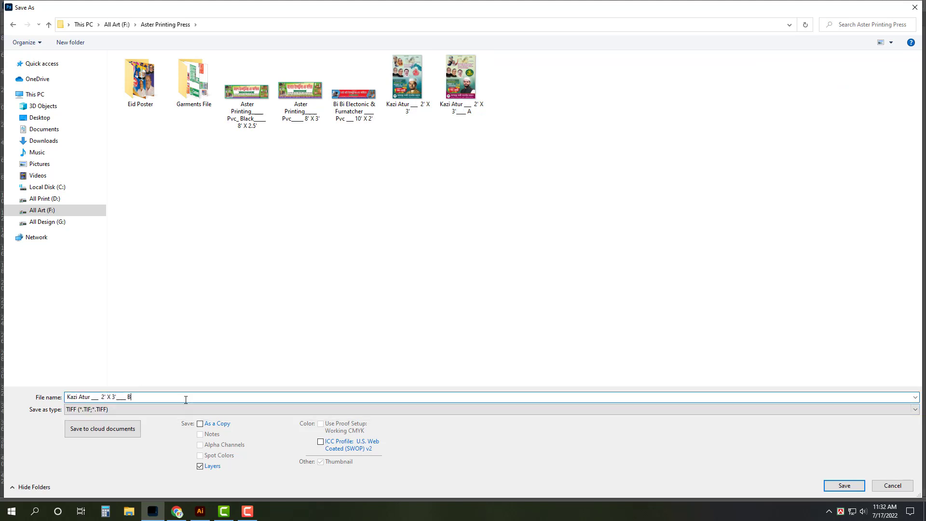
left_click_drag(102, 399, 283, 408)
type("3")
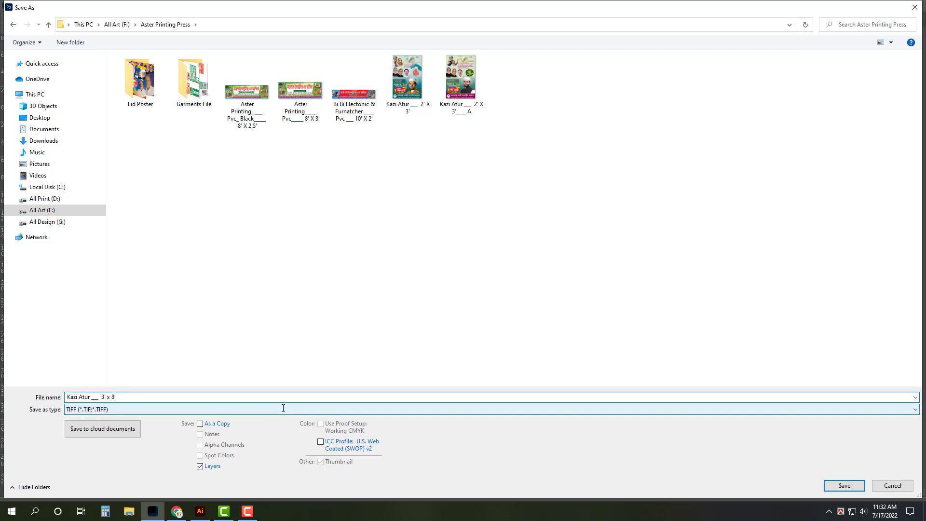
key("BackSpace")
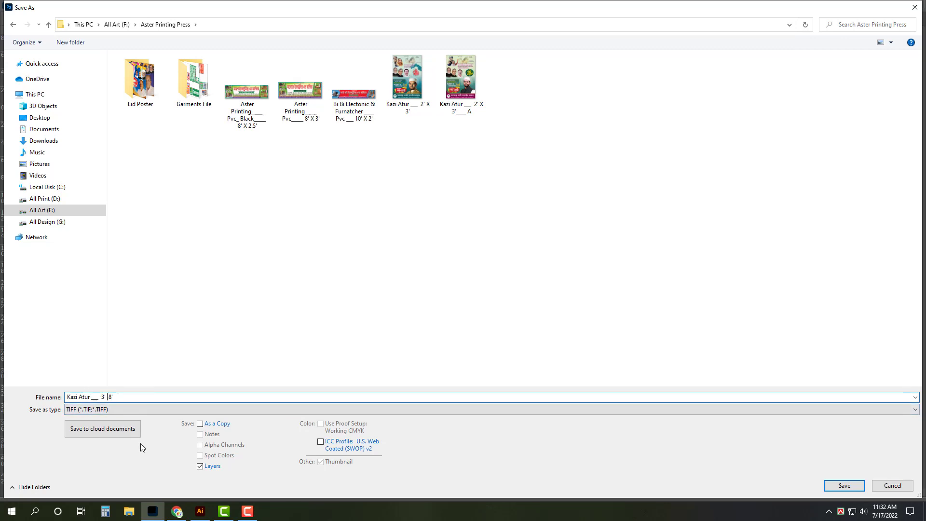
type("X")
key("Return")
key("Return")
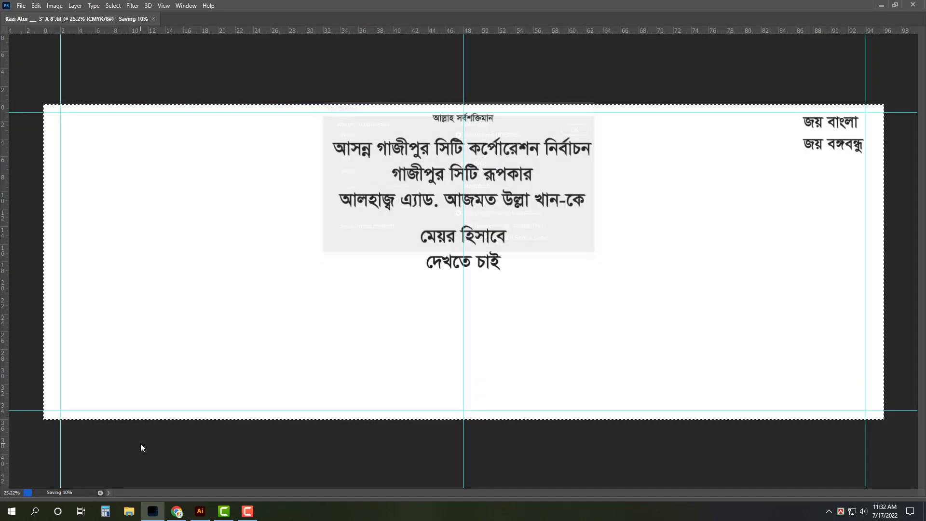
- Open the 2' X 3' A Eid poster file
key("ctrl+o")
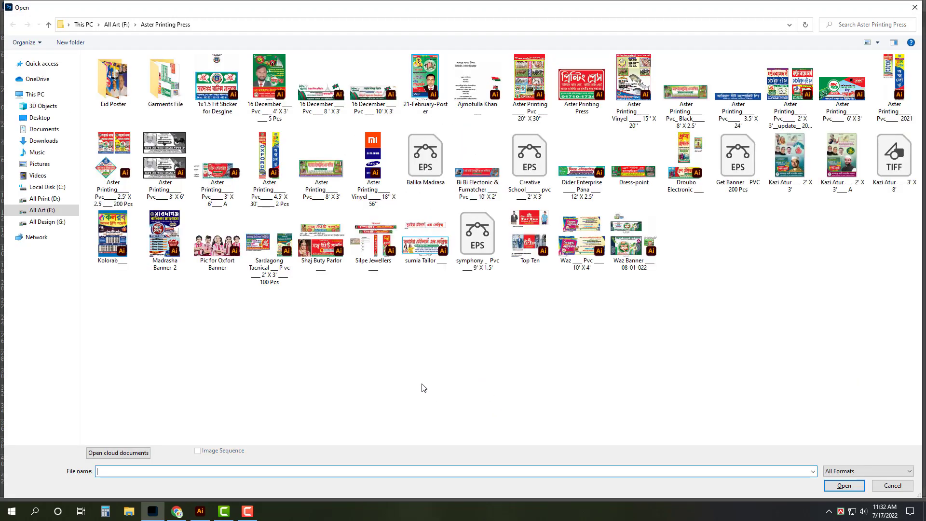
left_click(842, 154)
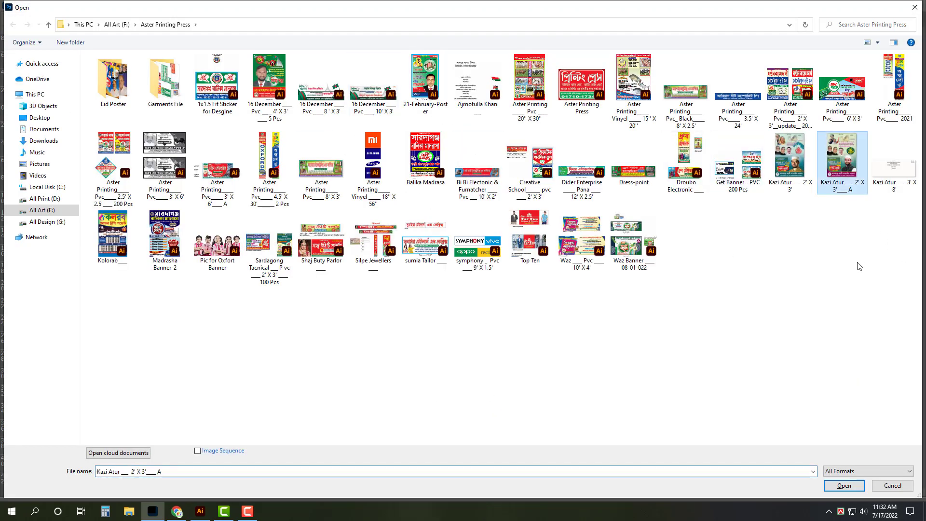
key("Return")
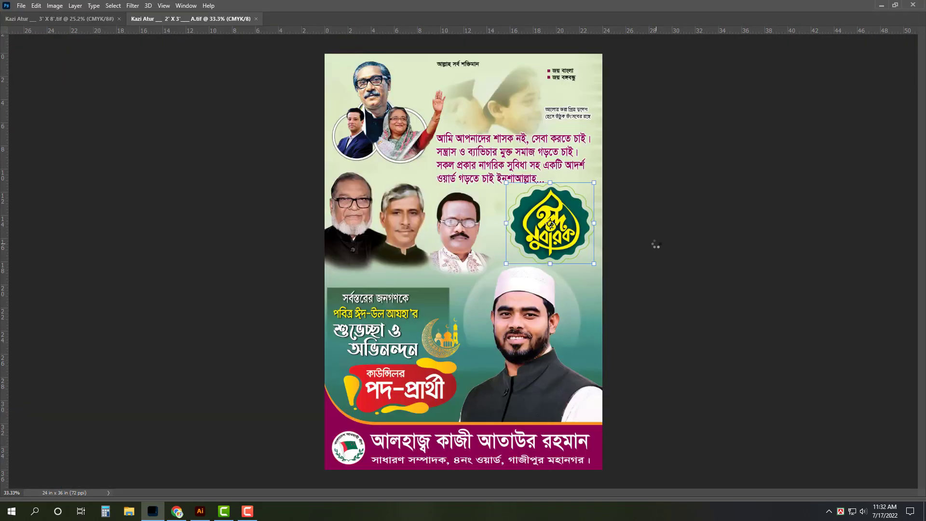
- Drag the leaders' portrait group and the young man's photo from the poster into the banner
left_click(505, 463)
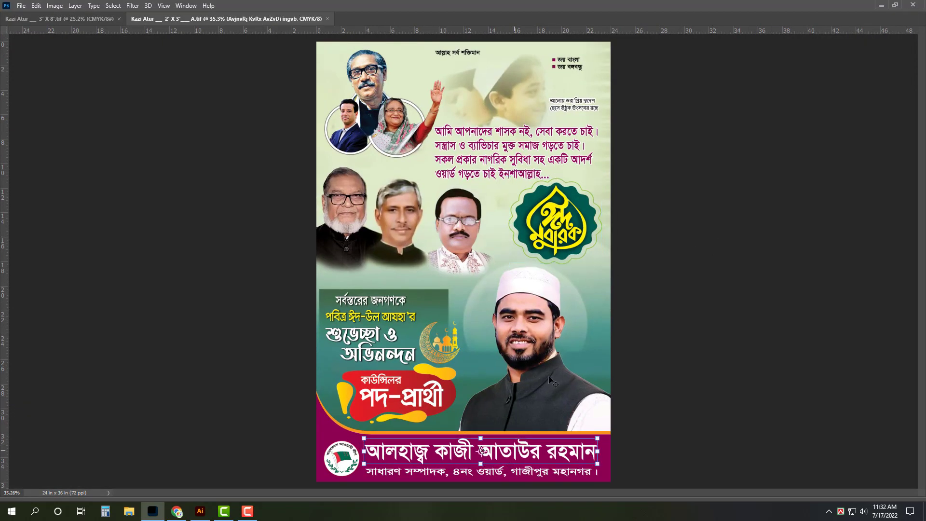
left_click(559, 410)
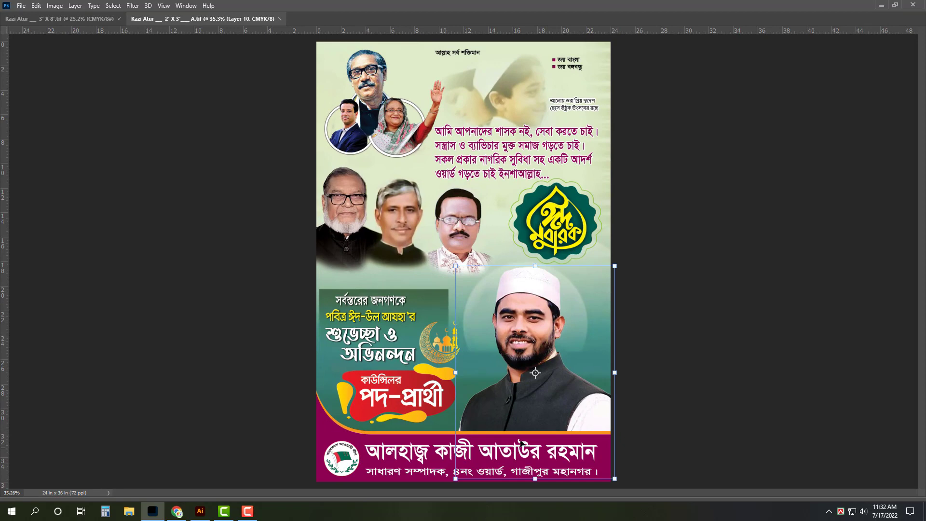
mouse_move(410, 128)
left_mouse_down()
mouse_move(68, 20)
mouse_move(177, 180)
mouse_move(90, 133)
left_mouse_up()
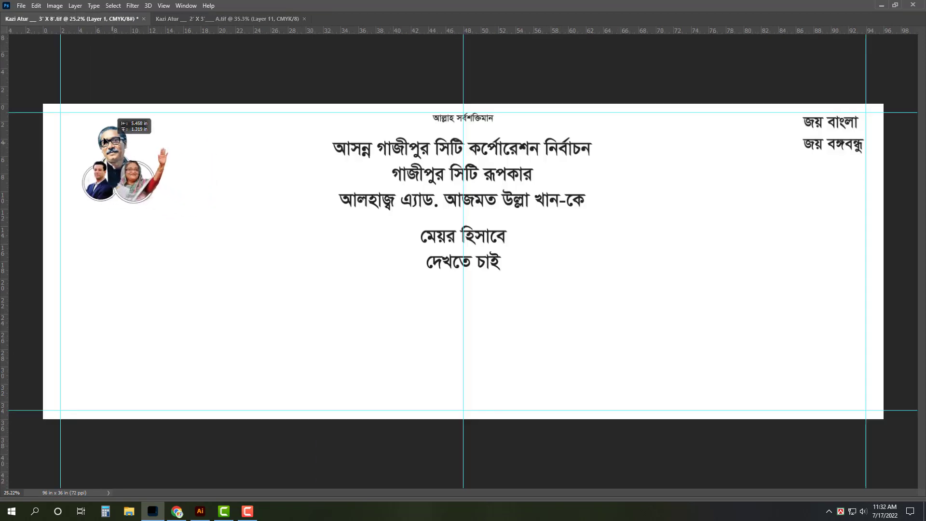
left_click(220, 20)
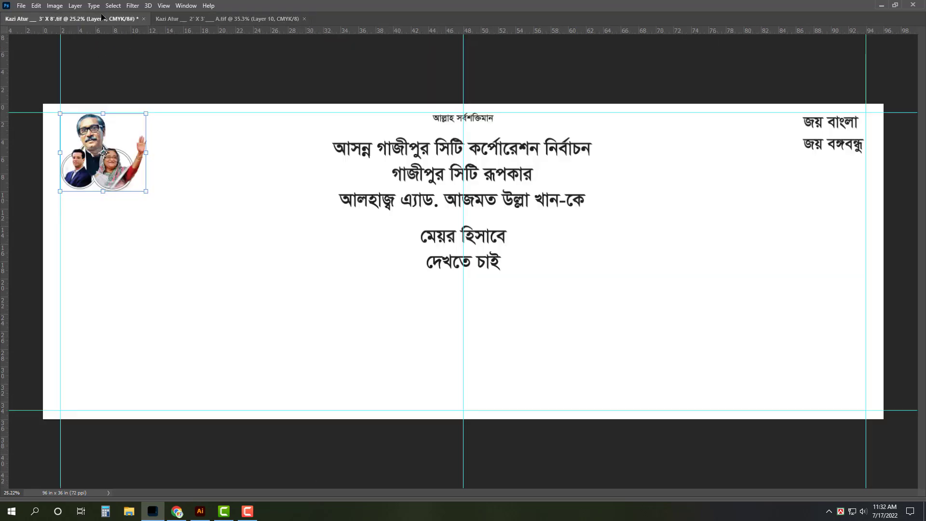
left_click_drag(547, 394, 198, 349)
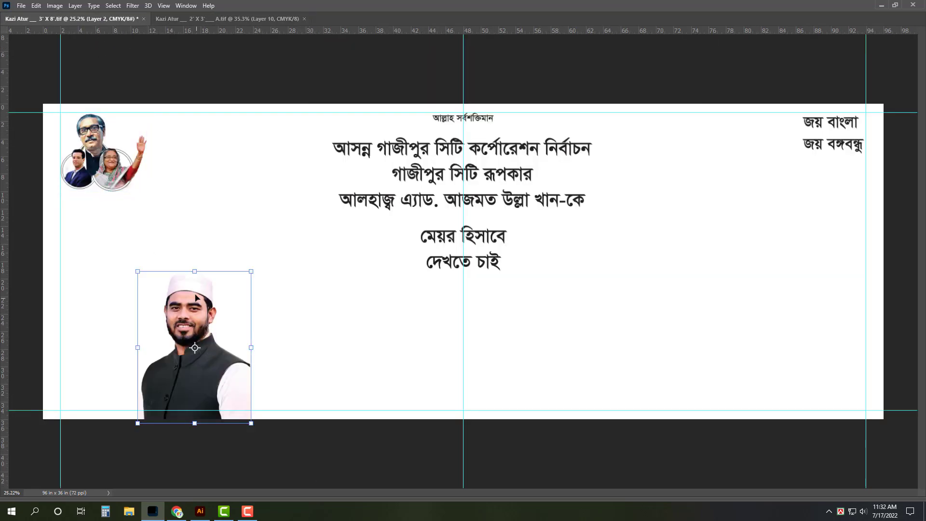
- Flip the young man's photo horizontally, enlarge it and move it to the bottom-left
right_click(196, 348)
left_click(247, 461)
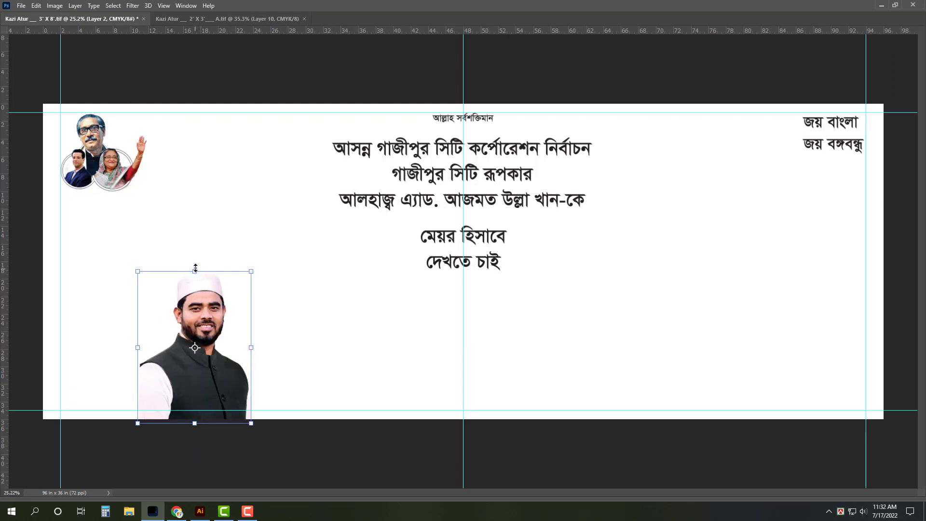
left_click_drag(195, 268, 195, 187)
left_click_drag(193, 352, 149, 360)
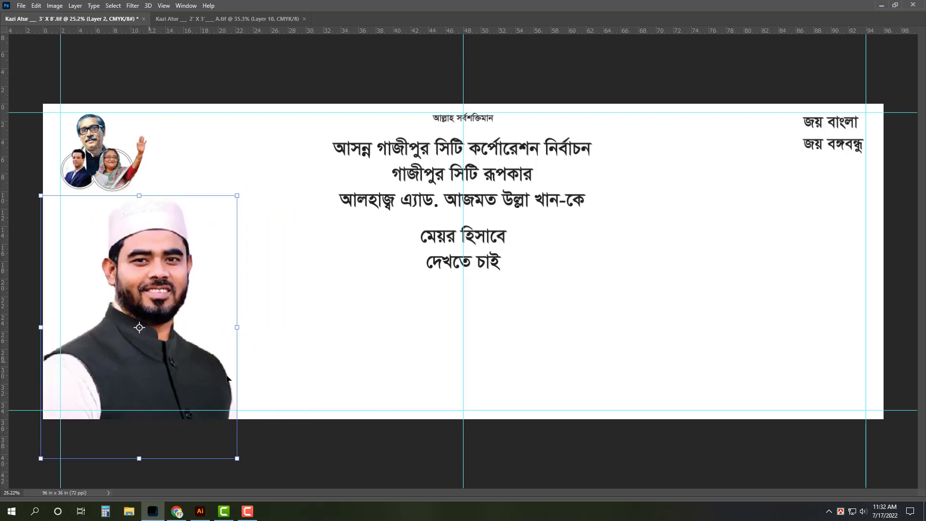
key("Return")
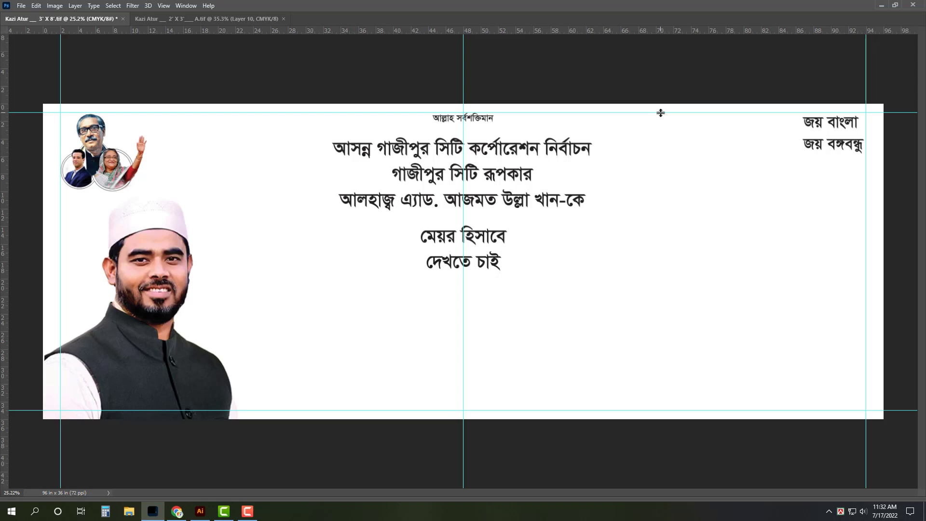
- Finish the pending transform on the Eid poster, then return to the banner
left_click(206, 20)
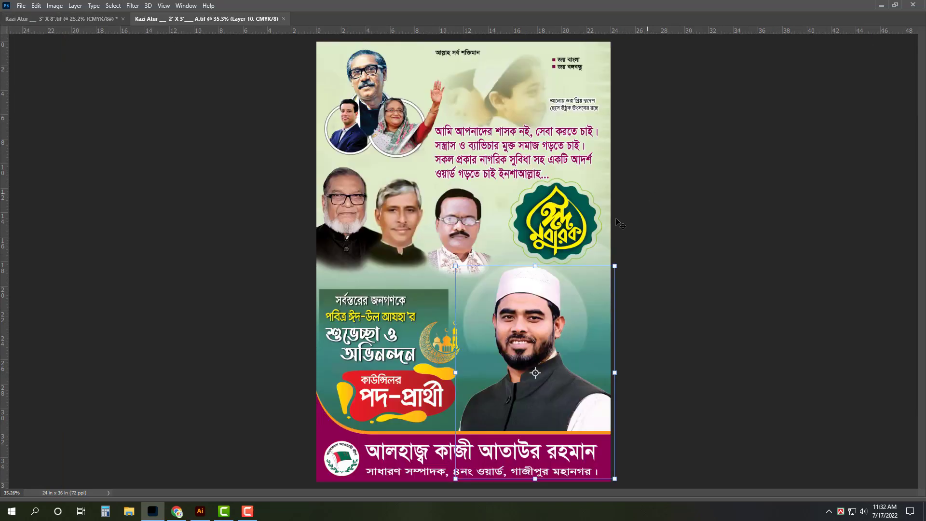
left_click(703, 398)
left_click(74, 18)
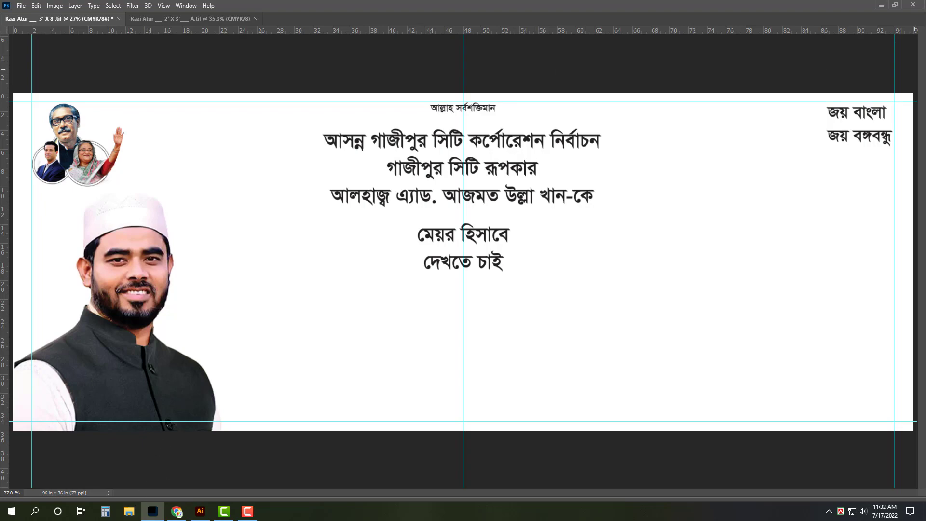
- Through This PC, browse All Design (G:) > Political > Awami League > Pic and open the grey-haired man's photo
left_click(882, 5)
double_click(19, 24)
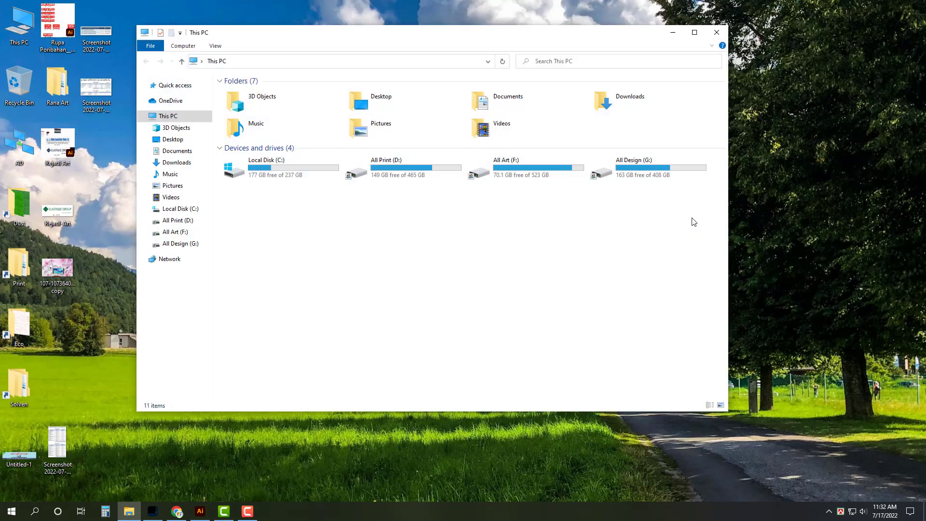
double_click(659, 179)
left_click(694, 33)
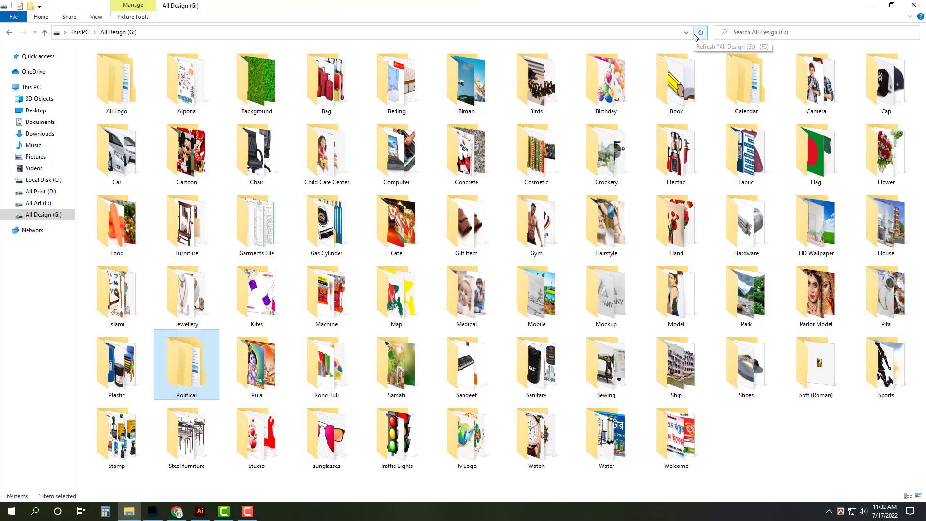
key("Return")
double_click(677, 110)
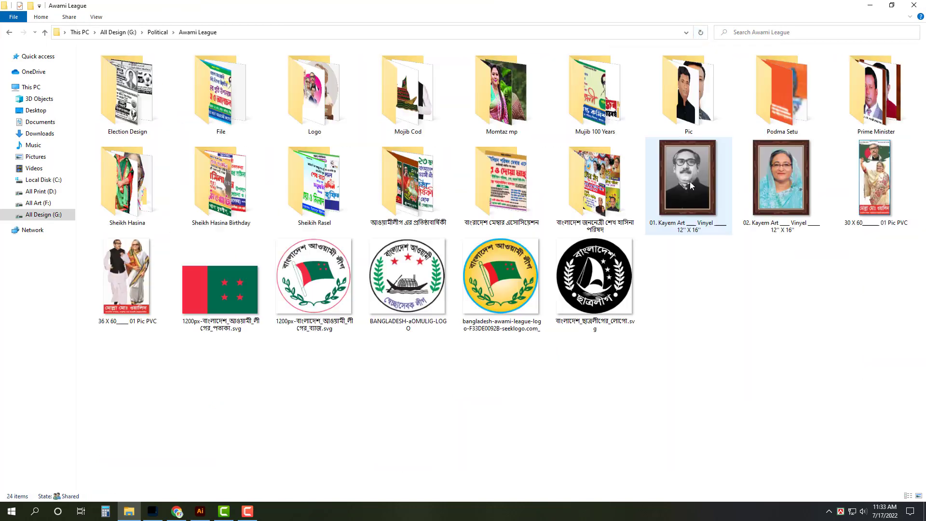
double_click(689, 92)
scroll(614, 367, "down", 10)
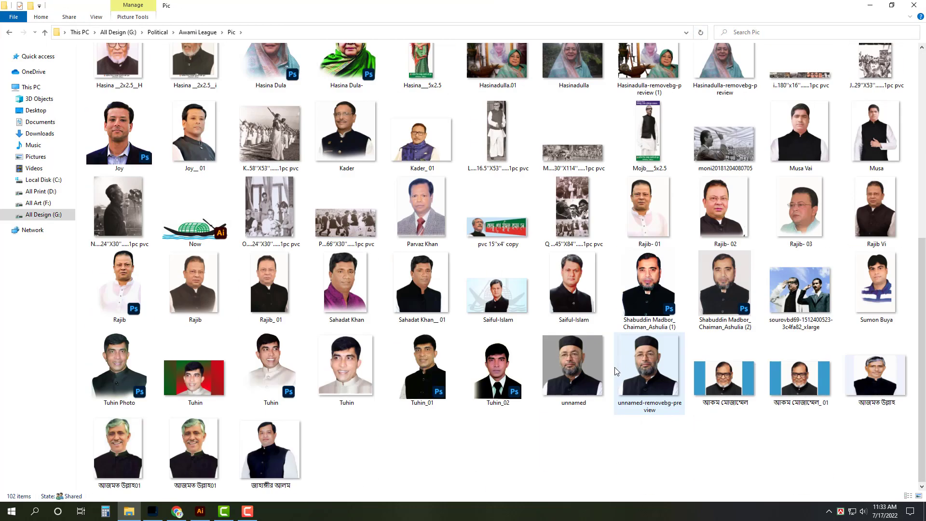
scroll(309, 444, "down", 2)
double_click(198, 464)
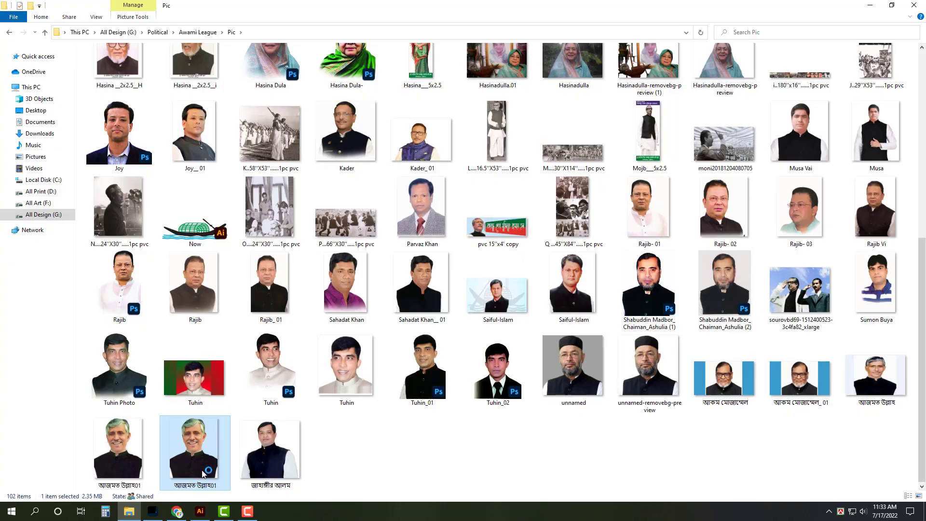
- Fit the photo on screen and check its curves and image size without changing them
key("ctrl+0")
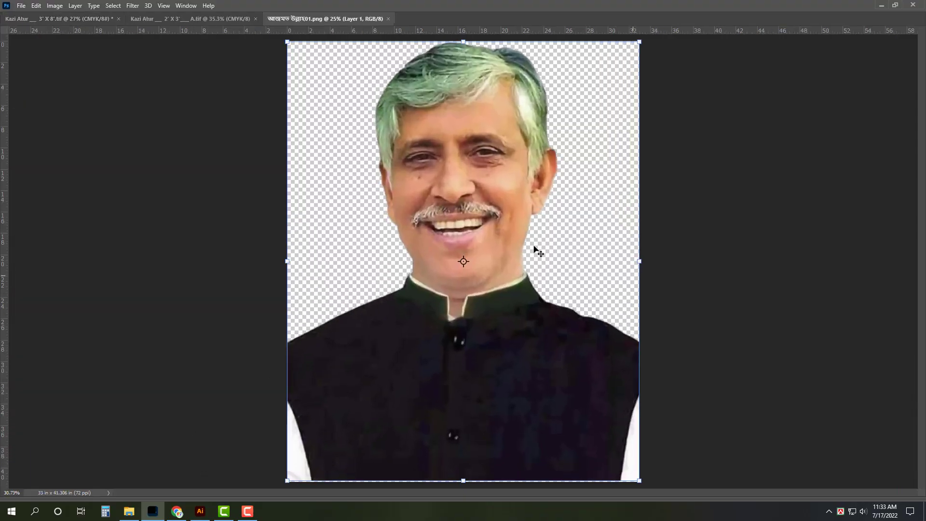
key("ctrl+m")
key("Escape")
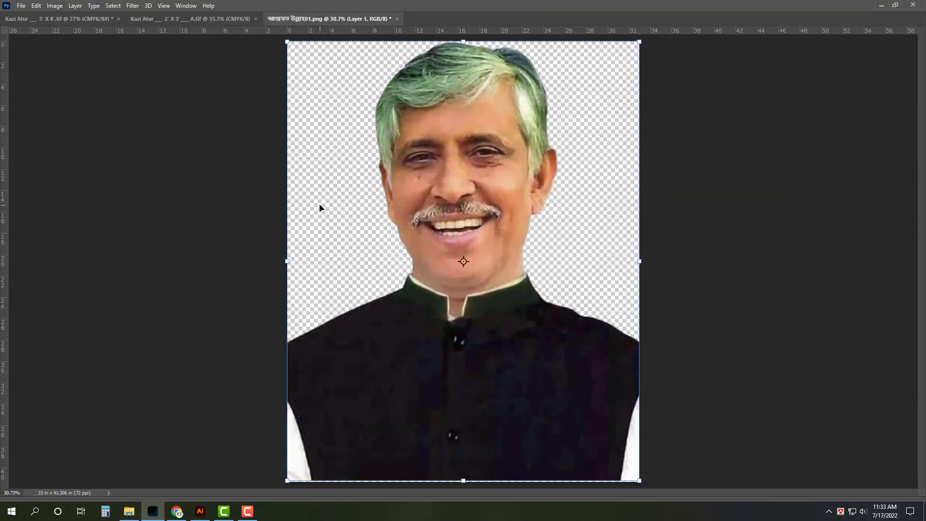
left_click(55, 6)
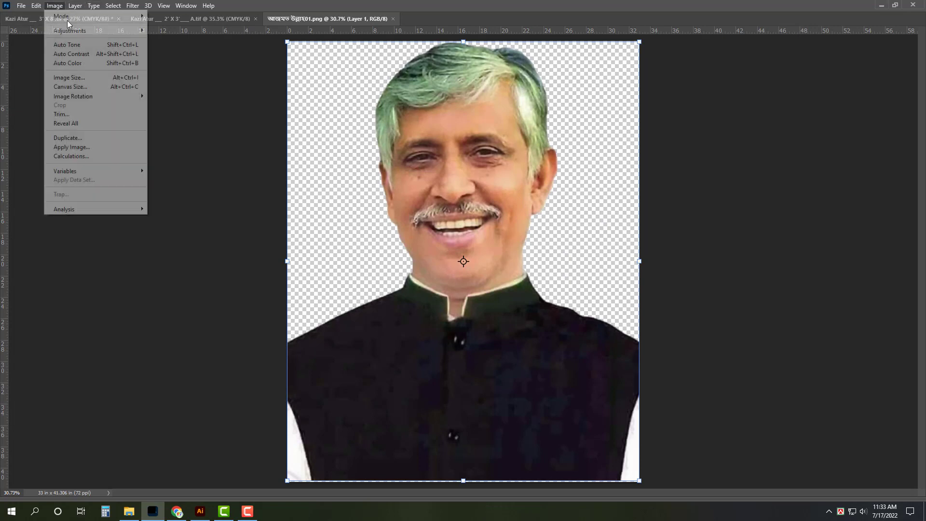
left_click(77, 78)
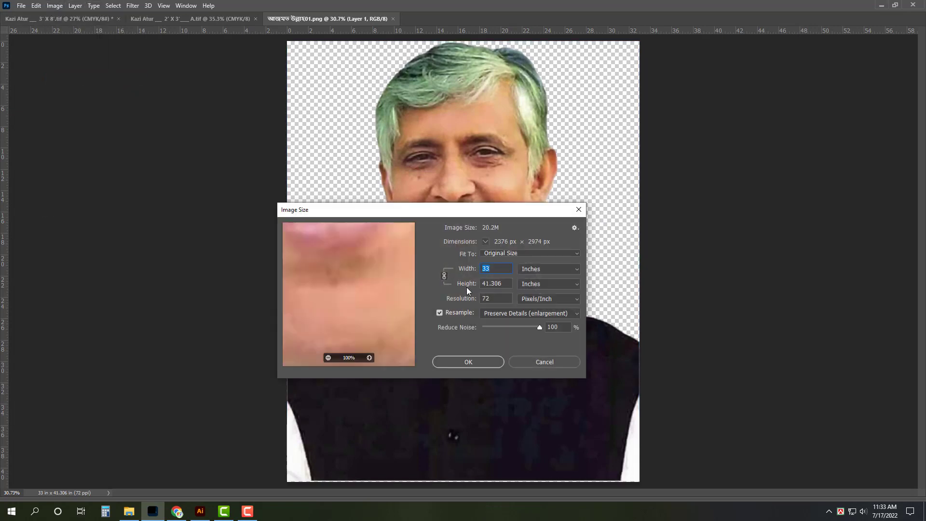
key("Escape")
- Apply Smart Blur to the grey-haired man's photo
left_click(132, 6)
mouse_move(145, 129)
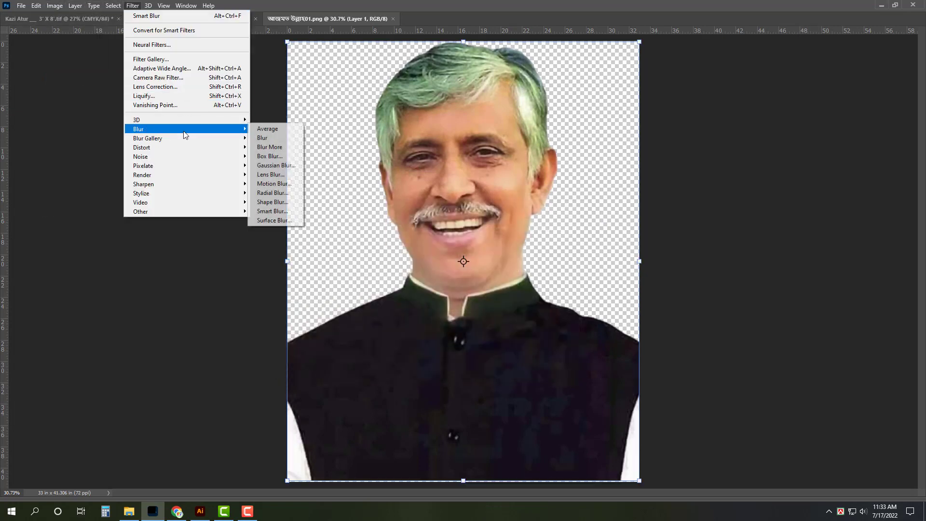
left_click(273, 211)
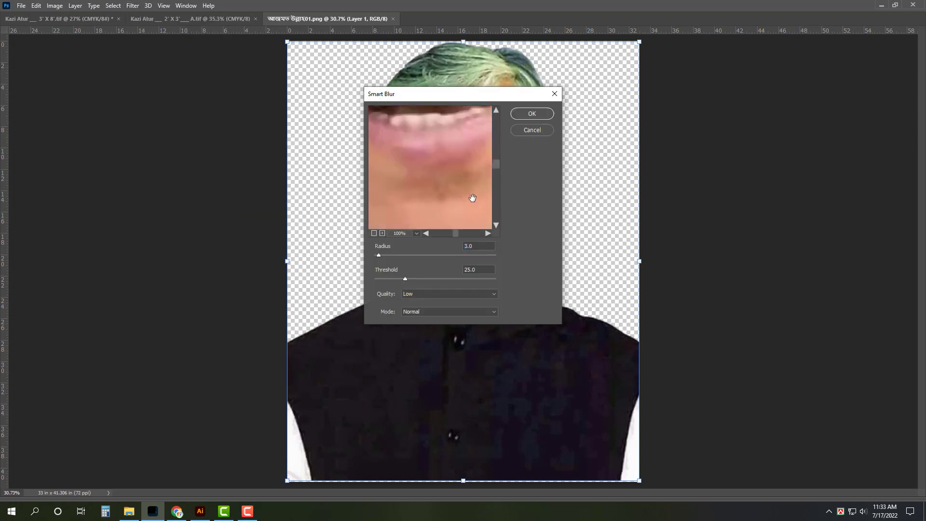
left_click_drag(472, 198, 473, 227)
key("Return")
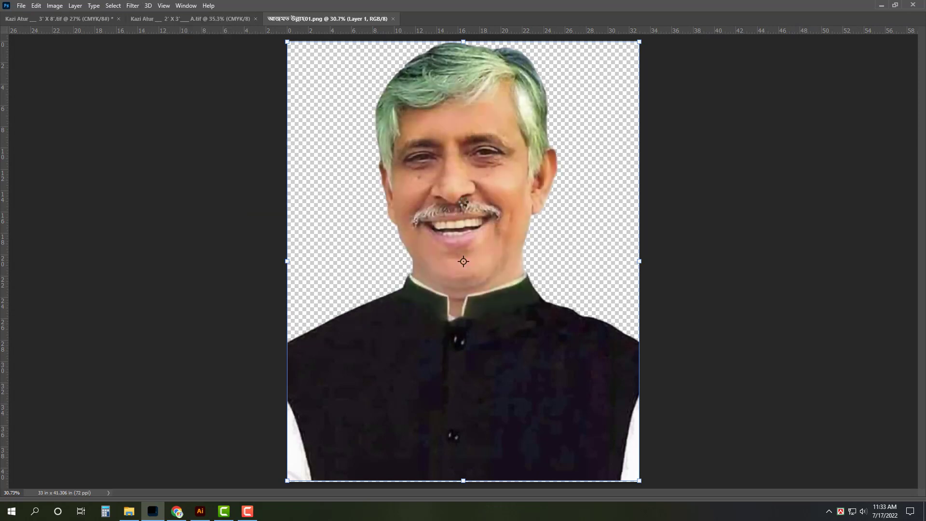
- Close the photo file without saving and paste the photo into the banner
key("ctrl+w")
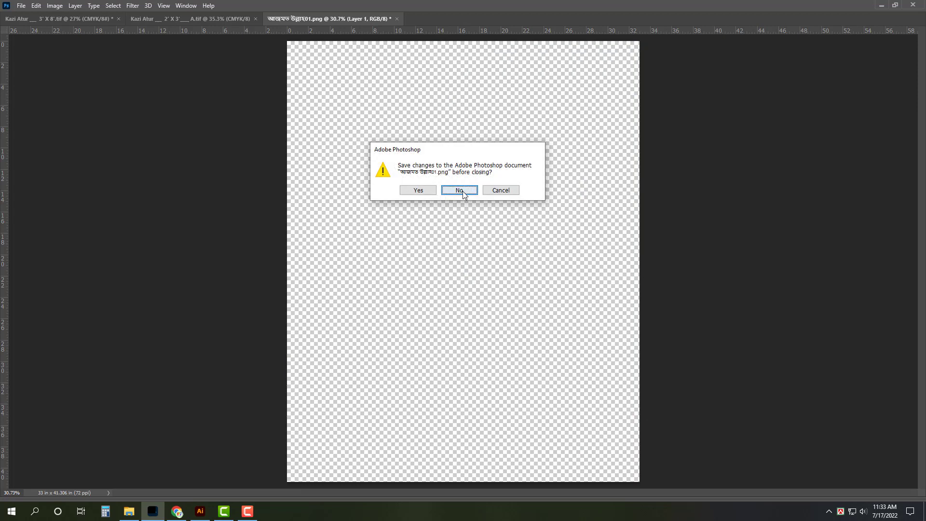
left_click(462, 190)
key("ctrl+v")
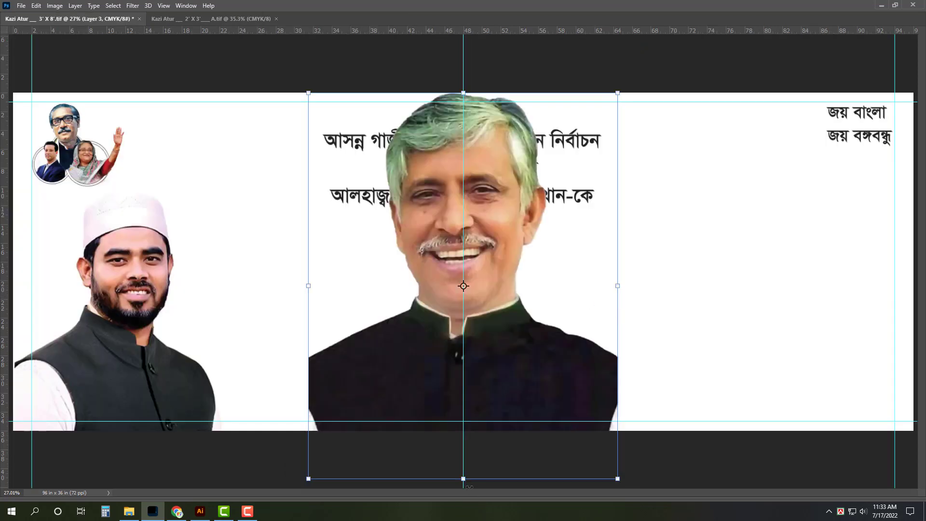
- Scale the pasted grey-haired man's photo down and move it to the banner's right edge
left_click_drag(468, 487, 468, 446)
left_click_drag(489, 334, 767, 333)
left_click_drag(775, 92, 775, 144)
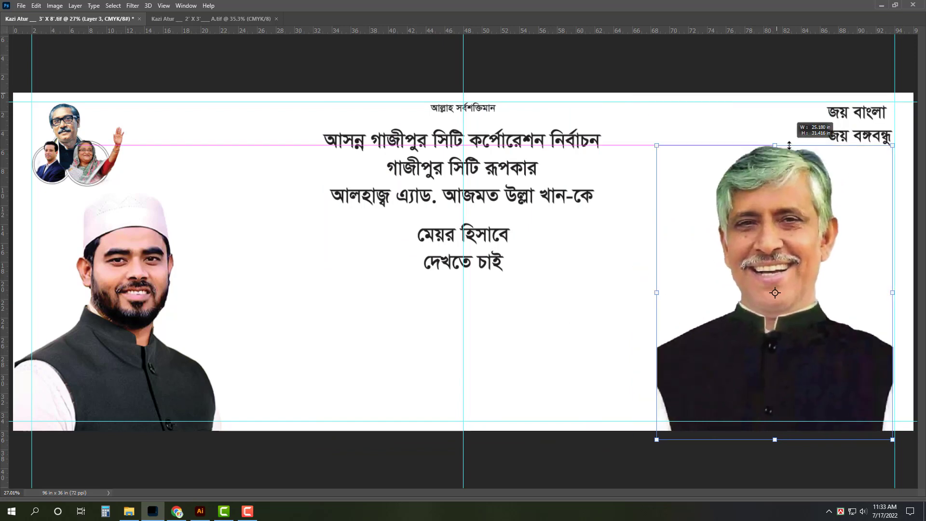
key("Return")
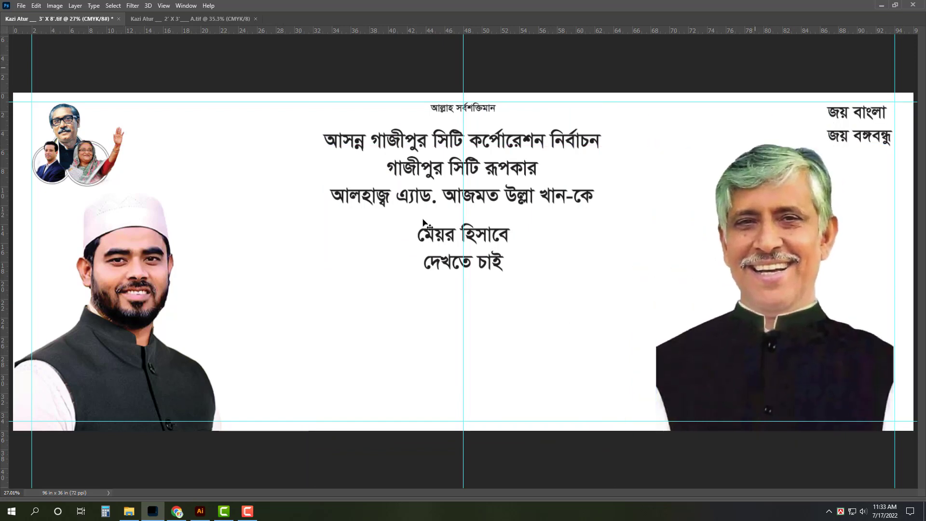
- Shrink the young man's photo slightly and enlarge the top-left leaders group
left_click(116, 272)
key("ctrl+t")
left_click_drag(221, 192, 207, 206)
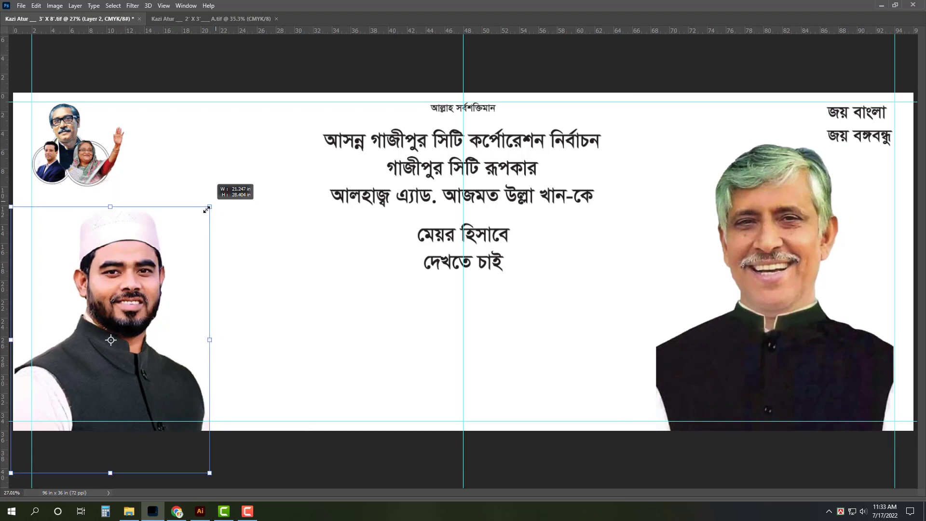
key("Return")
left_click(77, 145)
key("ctrl+t")
left_click_drag(124, 186, 140, 201)
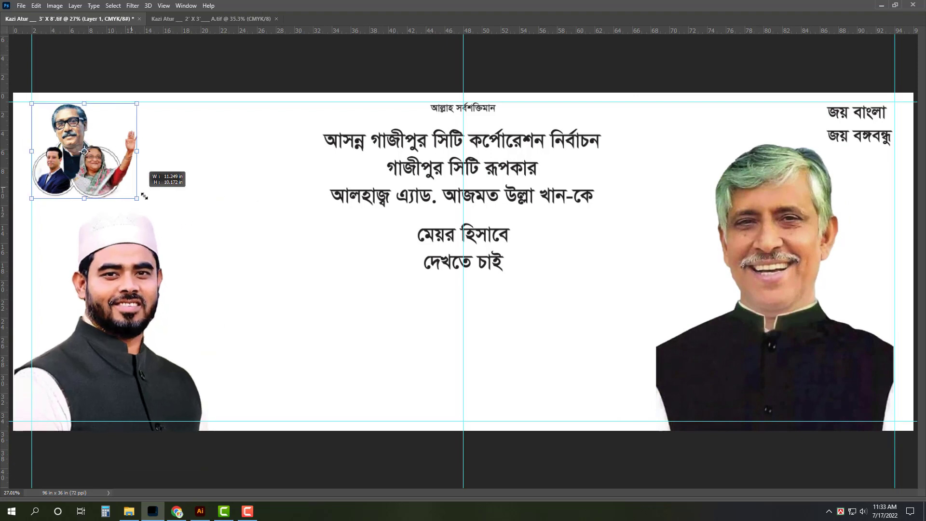
key("Return")
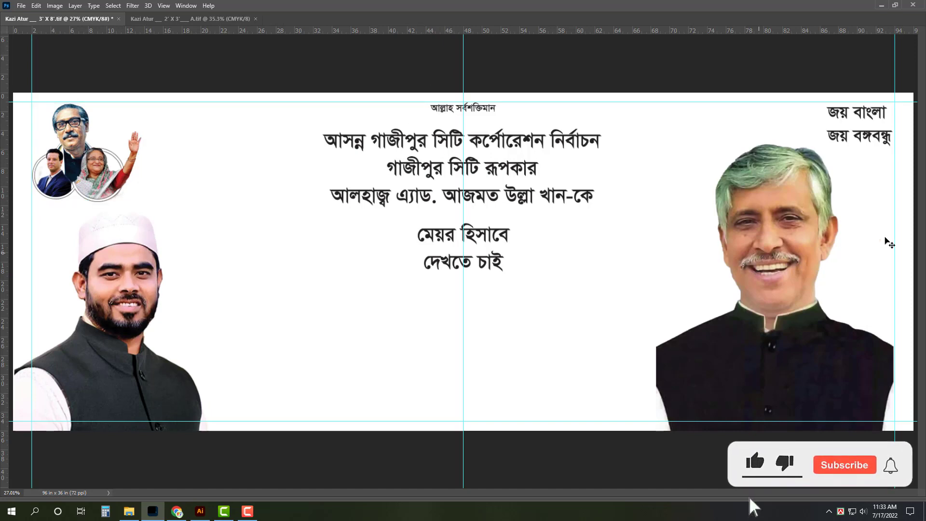
left_click(651, 141)
key("ctrl+t")
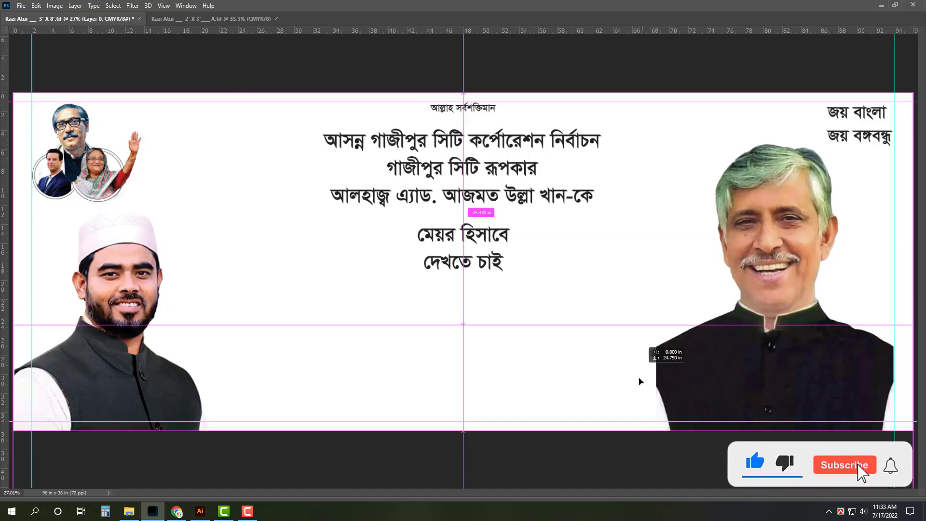
- Fill the bottom strip with green
key("Tab")
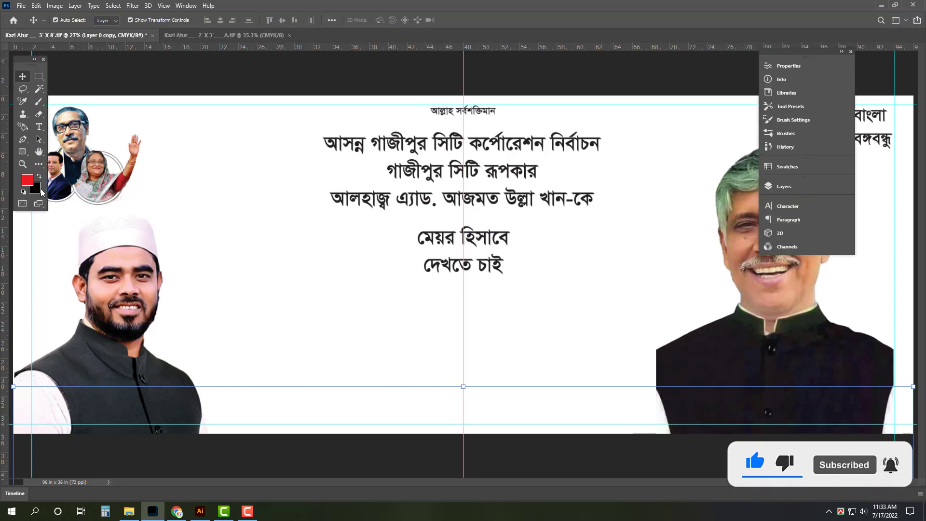
left_click(34, 189)
type("30")
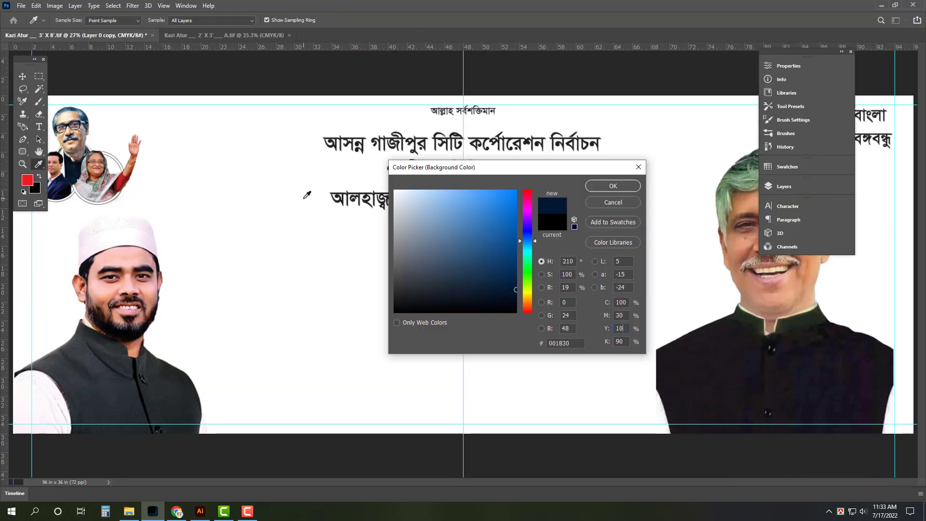
key("Return")
key("ctrl+BackSpace")
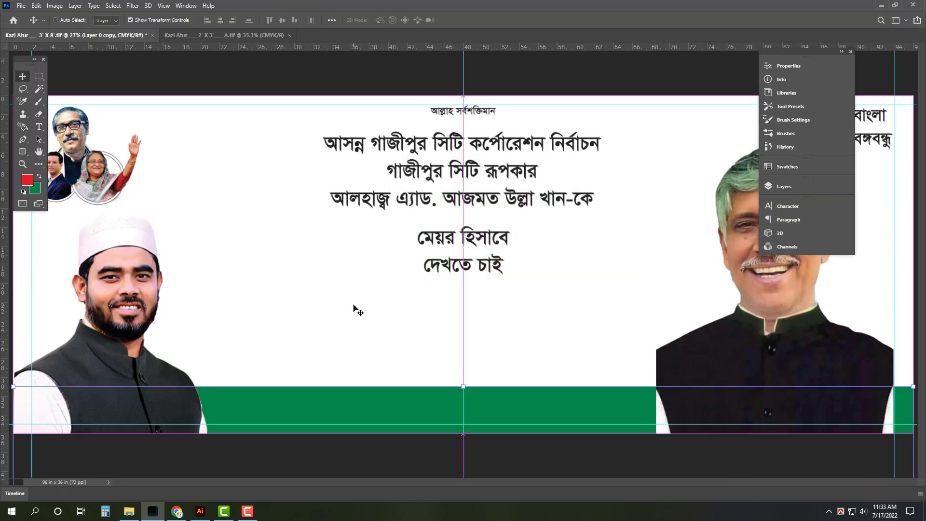
- Reorder layers so the left portrait sits in front of the green strip, nudged slightly left
key("ctrl+shift+bracketright")
left_click(175, 373)
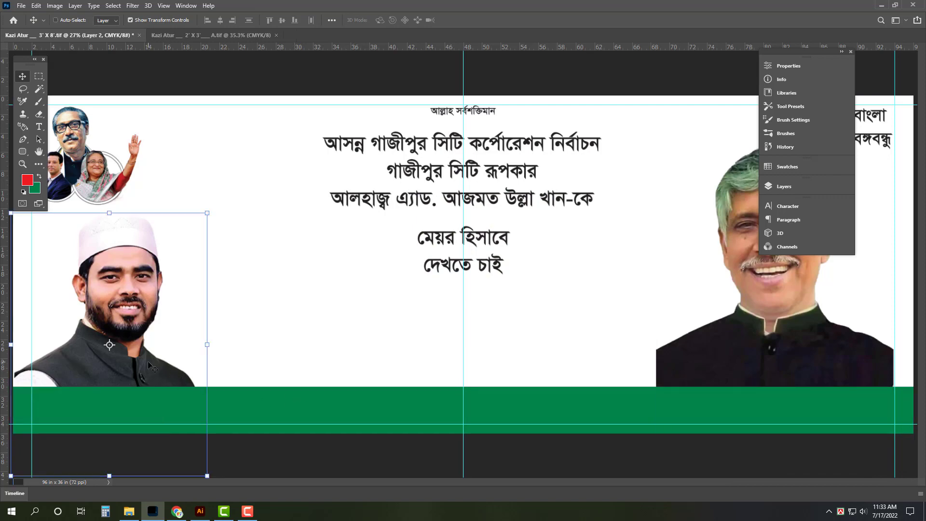
key("ctrl+shift+bracketright")
key("Tab")
key("shift+Left")
key("shift+Left")
key("shift+Left")
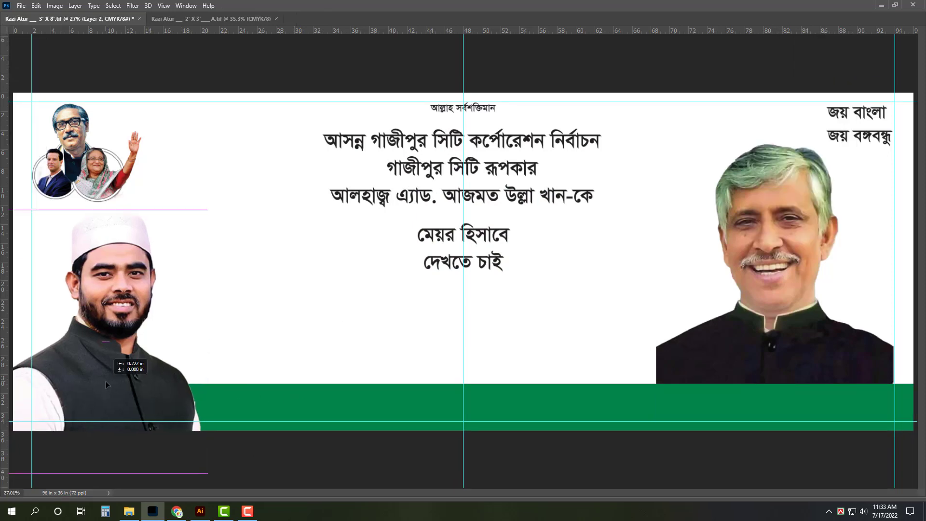
left_click(354, 460)
- Shrink the right portrait and move it flush against the banner's right edge
left_click(810, 297)
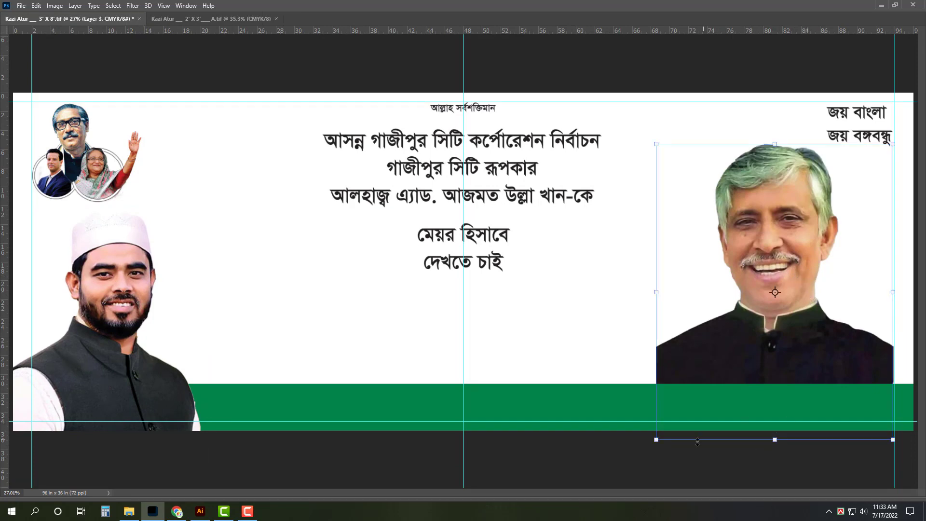
left_click_drag(665, 433, 669, 425)
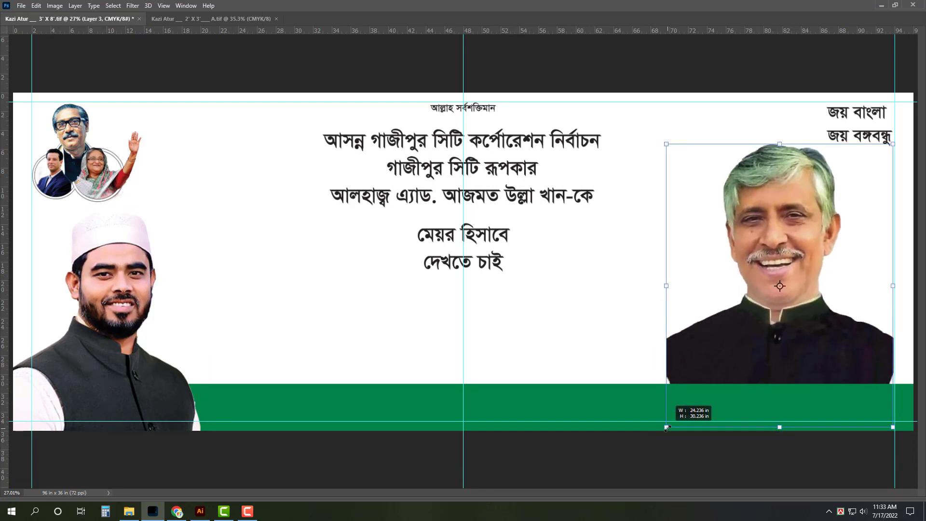
left_click_drag(720, 371, 742, 372)
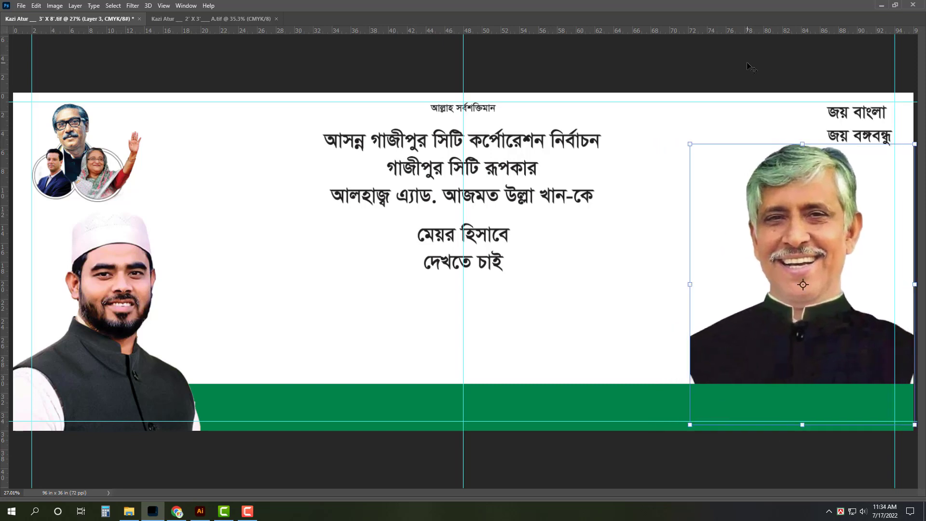
key("Return")
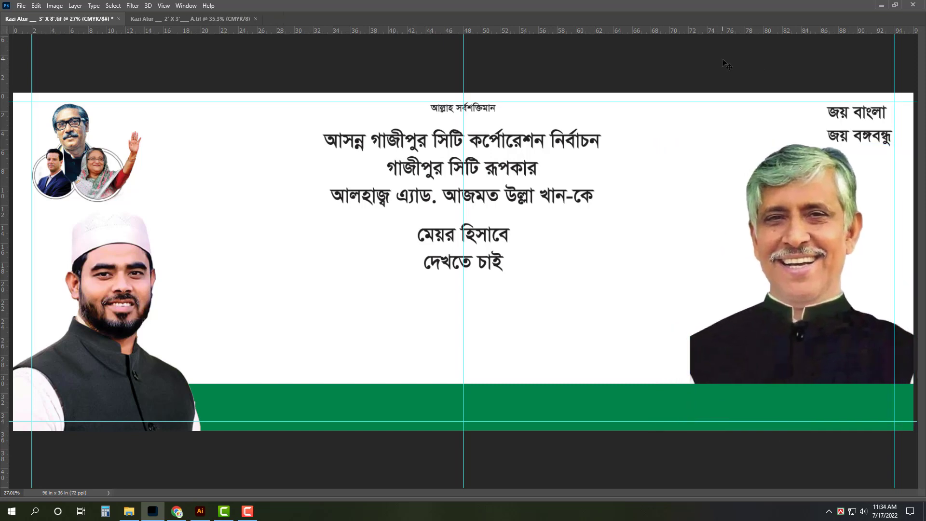
- Cut the red-green ribbon logo from Illustrator
left_click(195, 514)
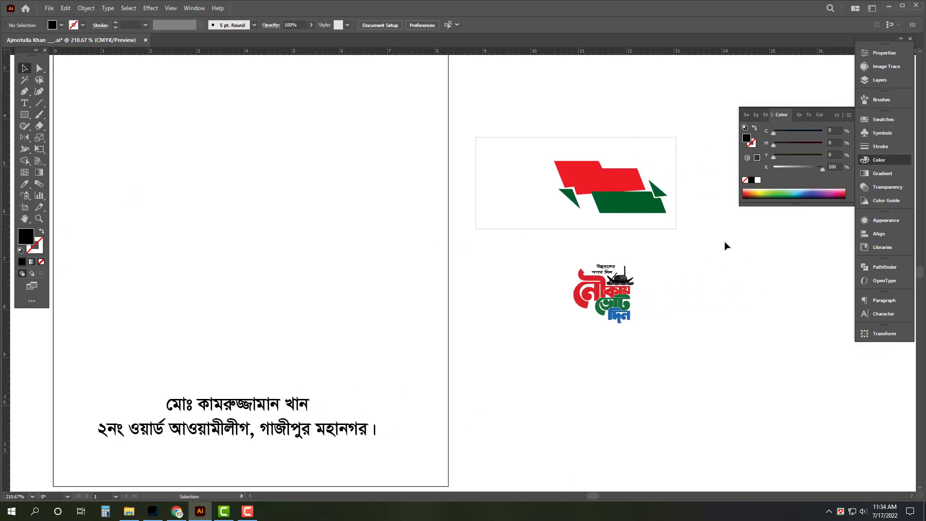
left_click(603, 180)
key("ctrl+x")
left_click(152, 511)
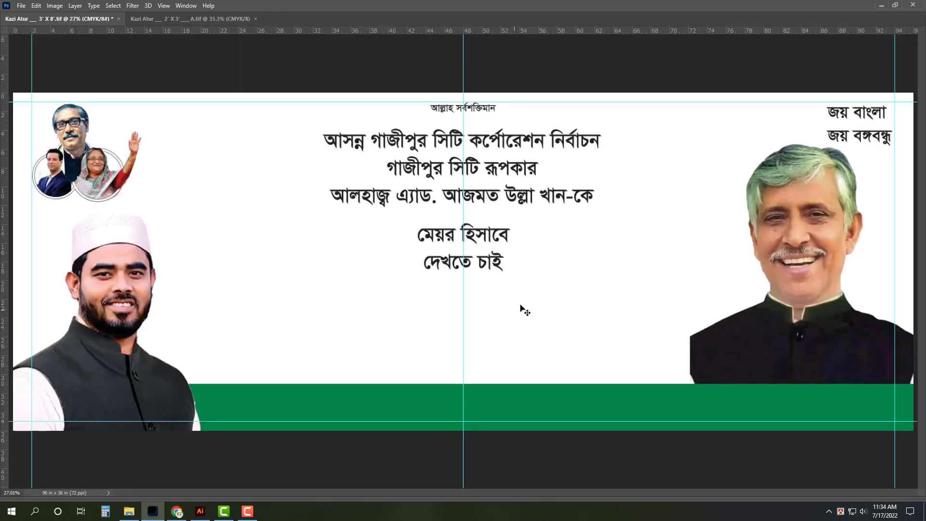
- Paste the red-green ribbon logo into the banner and enlarge it
key("ctrl+v")
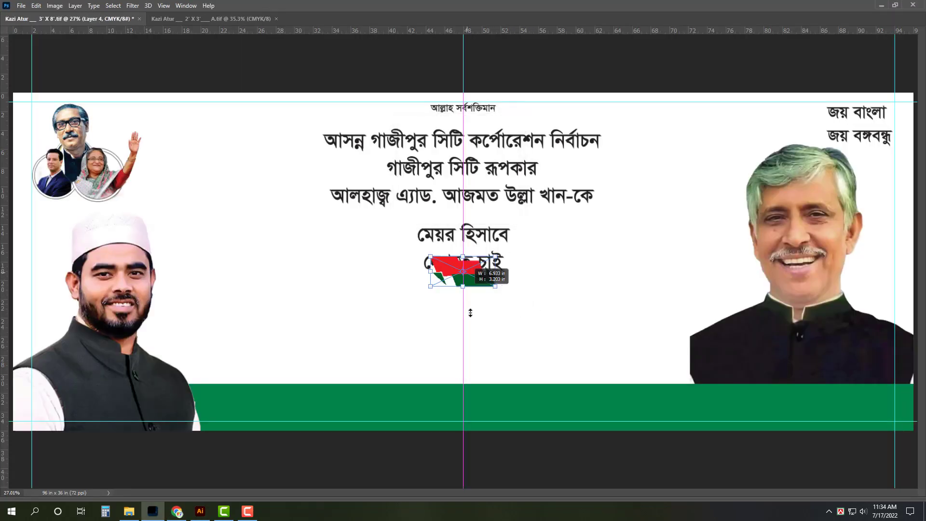
mouse_move(471, 314)
left_mouse_down()
mouse_move(477, 348)
mouse_move(491, 358)
left_mouse_up()
key("Return")
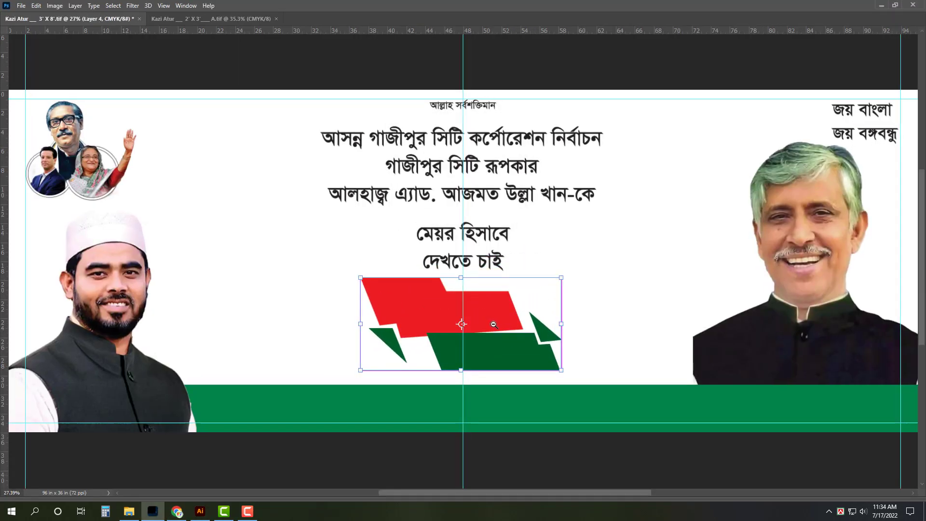
scroll(491, 338, "up", 1)
scroll(544, 177, "down", 1)
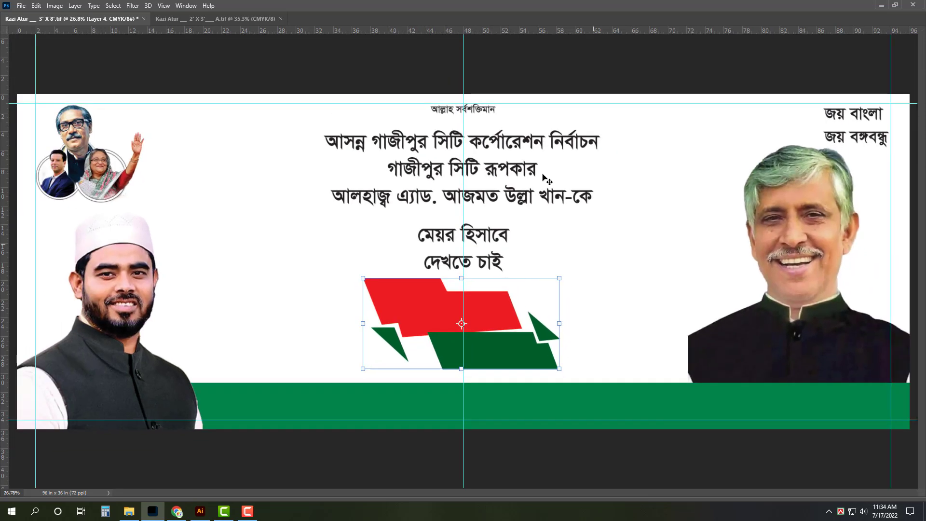
- Add ে so the headline's first line ends with নির্বাচনে, then begin scaling the headline up
left_click(557, 197)
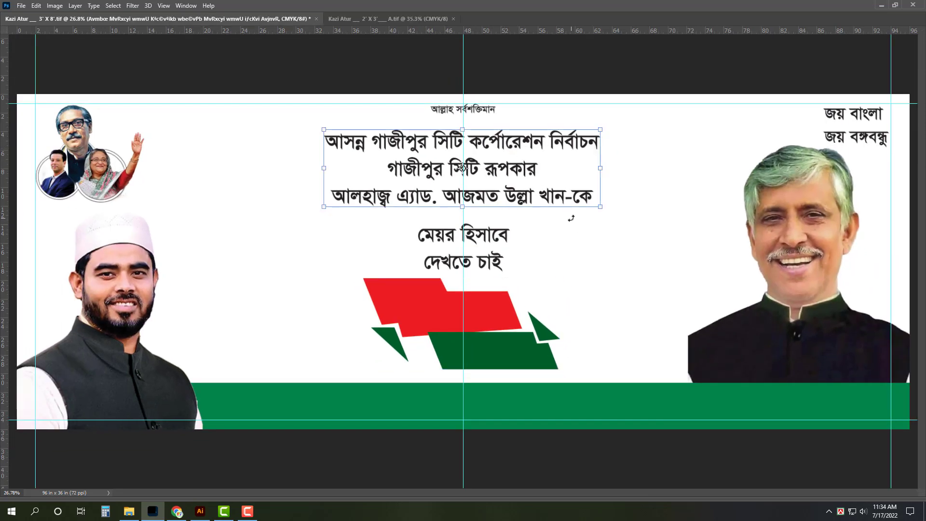
key("t")
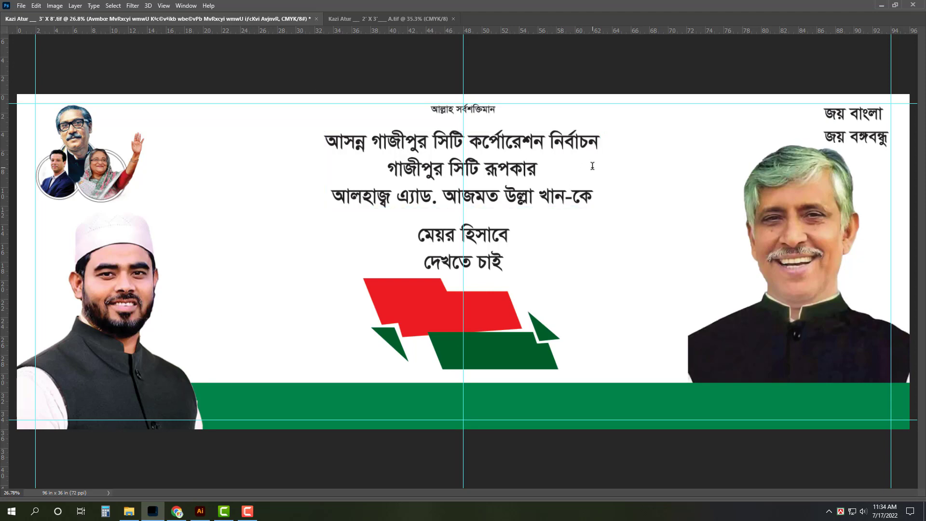
left_click(590, 150)
type("ে")
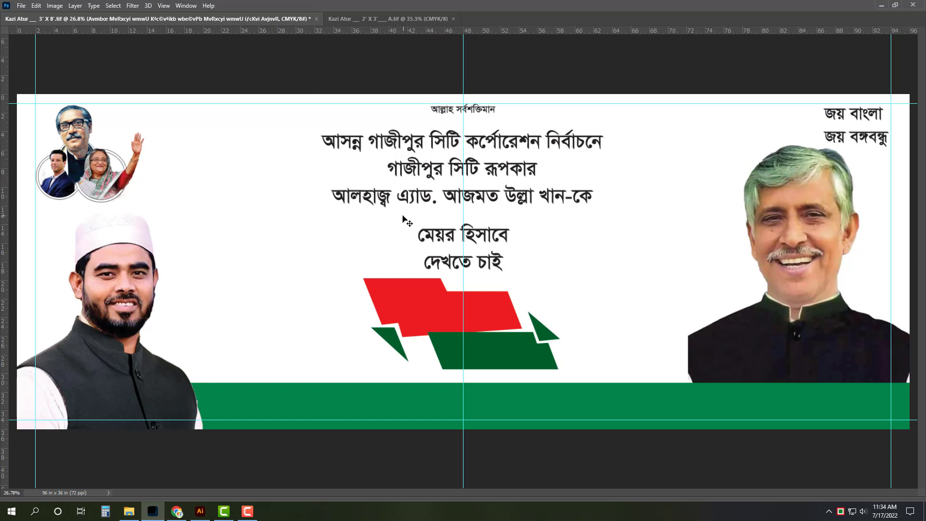
left_click(453, 247)
key("ctrl+t")
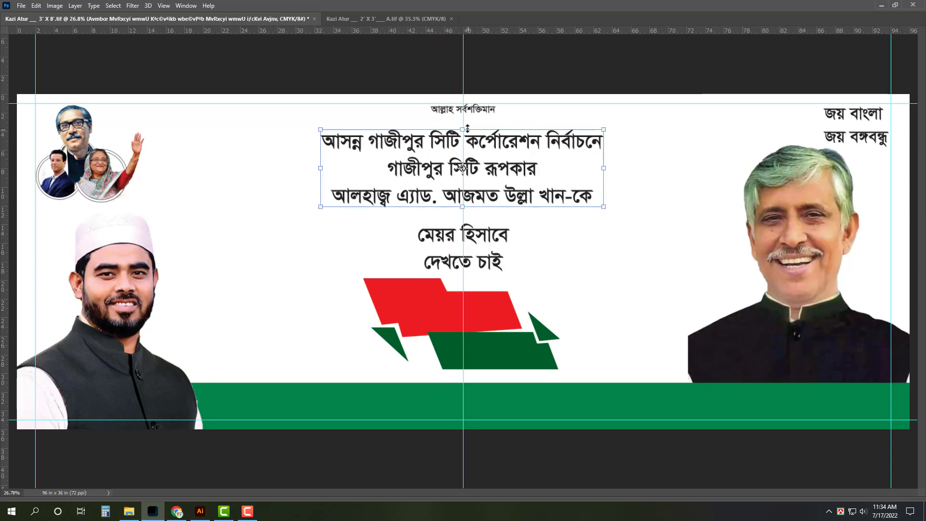
left_click_drag(467, 128, 464, 119)
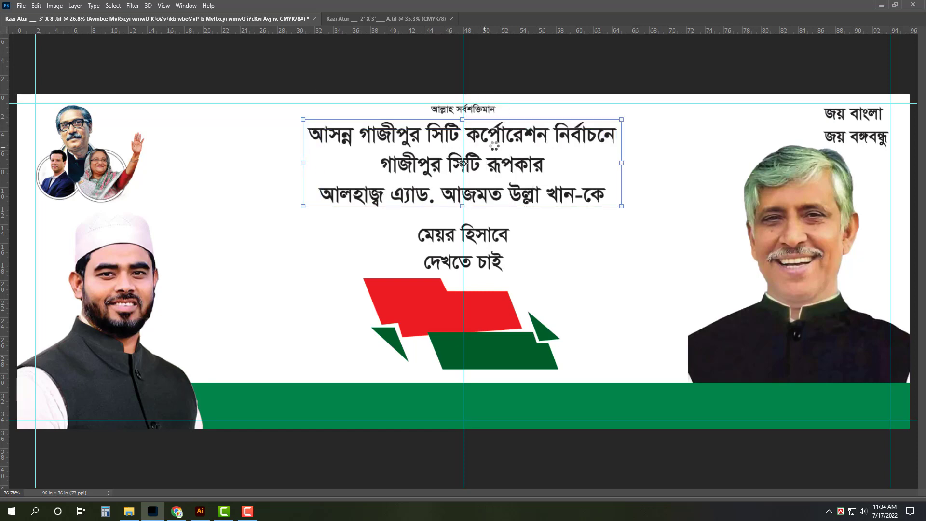
- Nudge the enlarged headline into position and select the জয় বাংলা / জয় বঙ্গবন্ধু text layer
left_click_drag(484, 147, 511, 140)
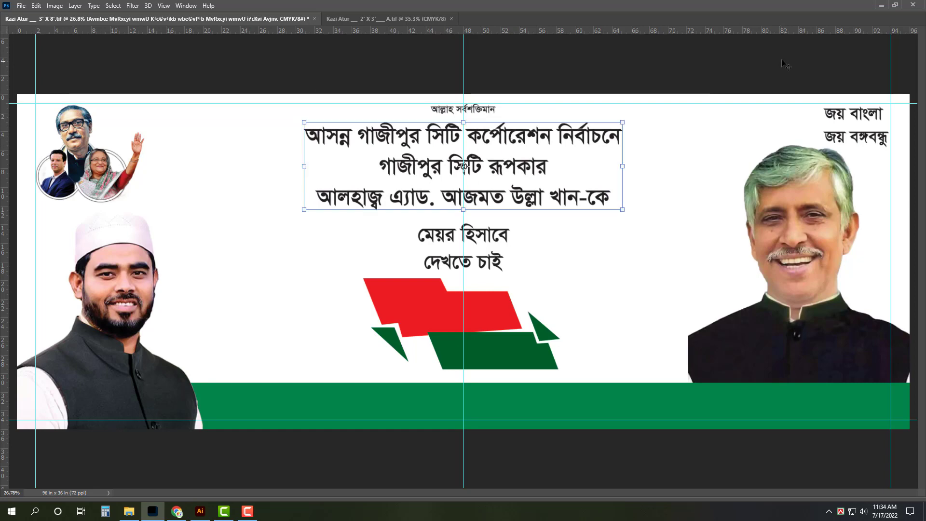
left_click(871, 138)
scroll(871, 138, "up", 5)
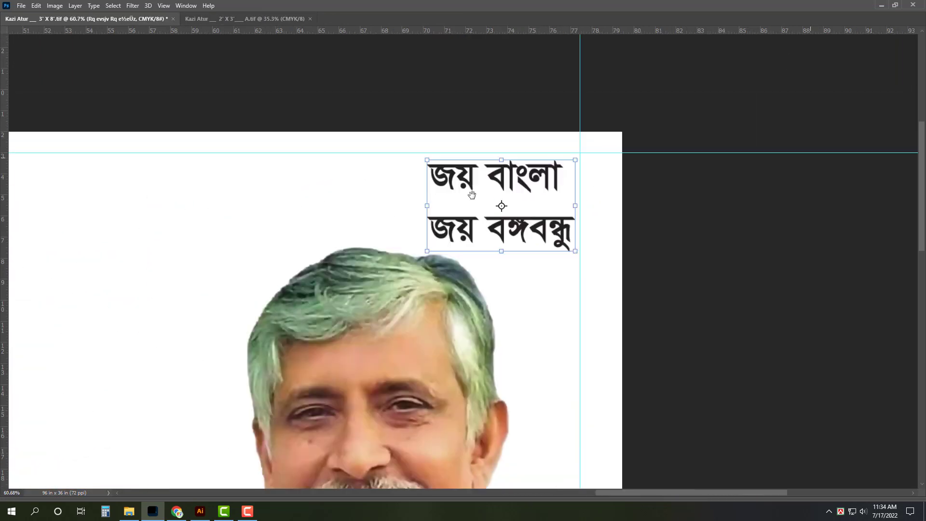
key("Tab")
- Set the slogan's leading to 150 pt after first trying 120 pt
left_click(836, 205)
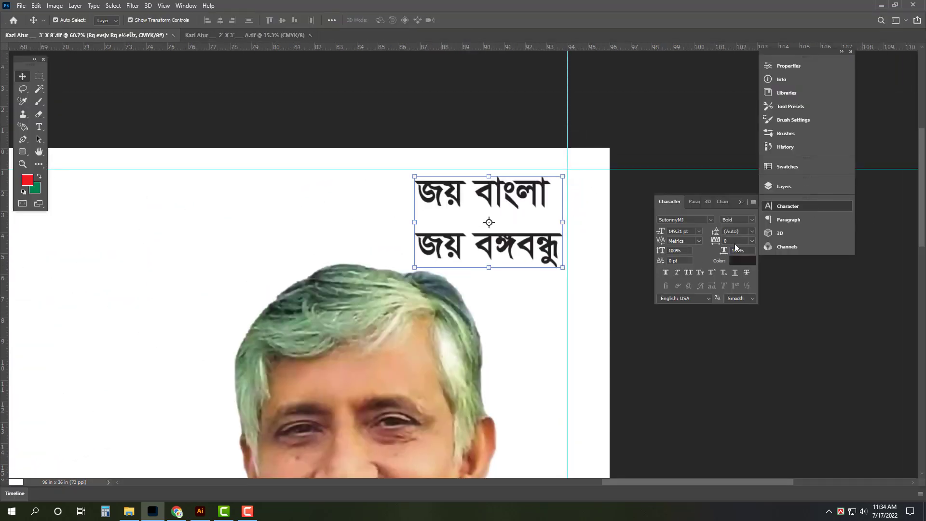
type("120")
key("Return")
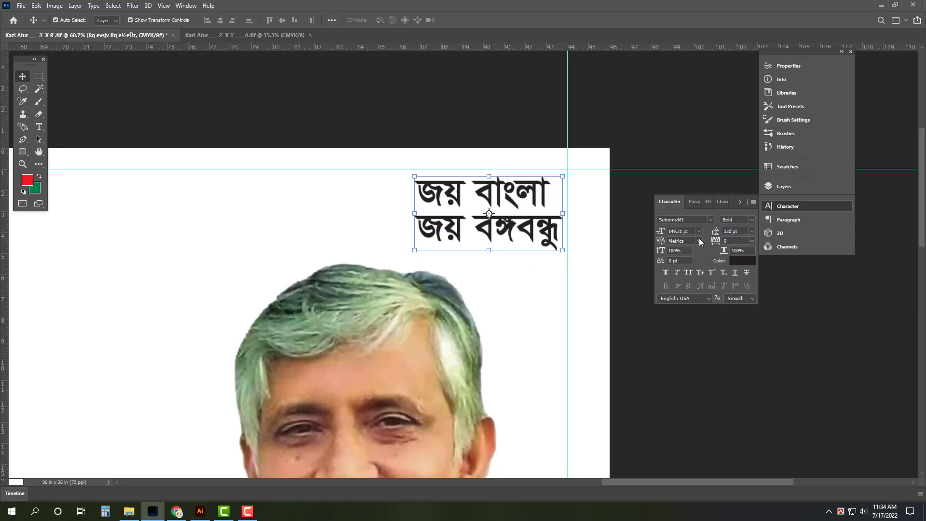
double_click(733, 231)
type("150")
key("Return")
key("ctrl+0")
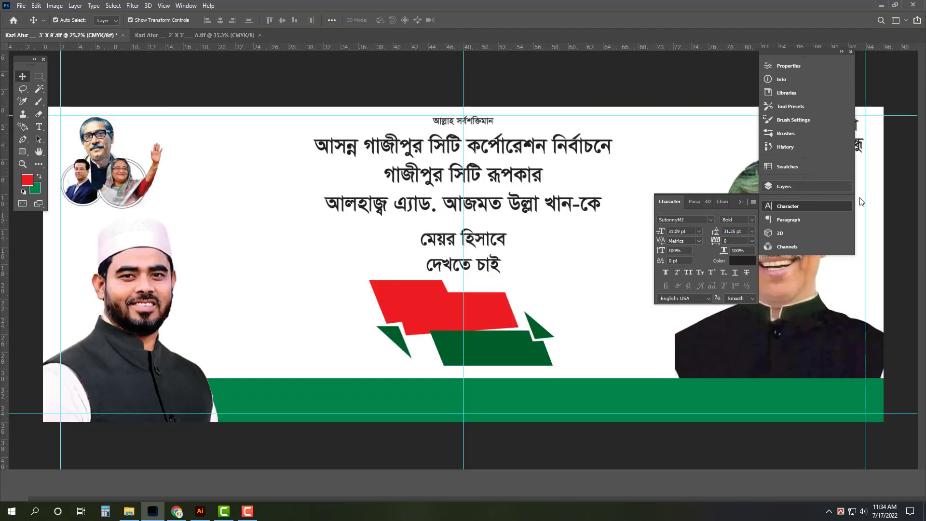
key("Tab")
scroll(518, 139, "up", 3)
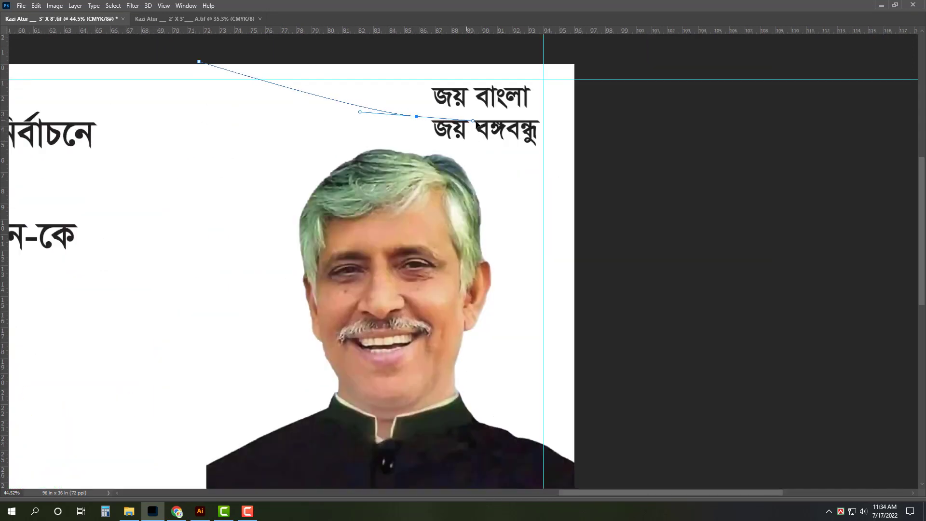
- Draw a curved path across the top-right corner and fill that corner shape green on a new layer
left_click_drag(318, 109, 413, 116)
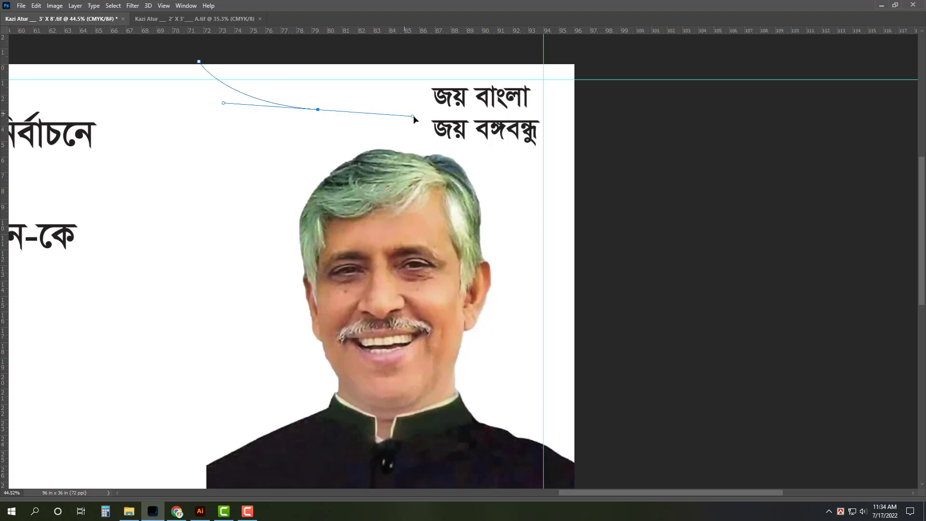
left_click(318, 110)
left_click_drag(588, 256, 616, 407)
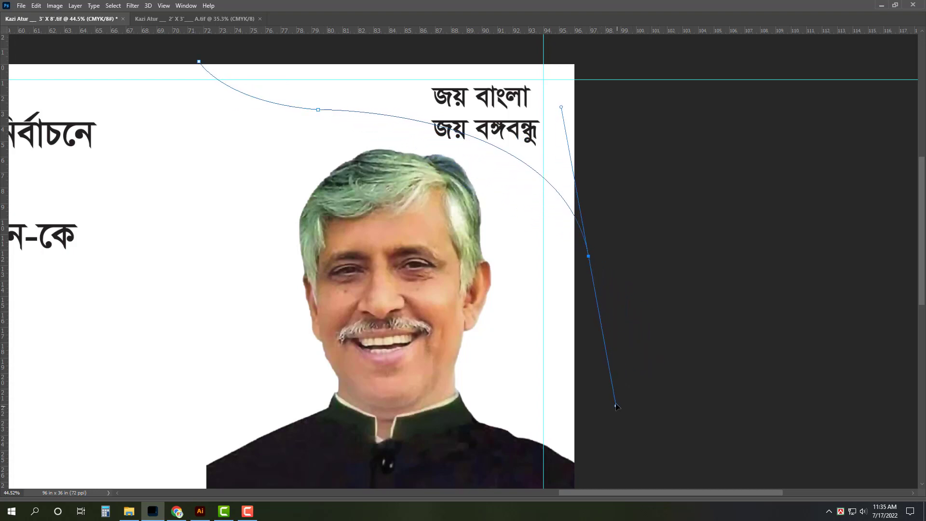
scroll(589, 260, "down", 2)
scroll(632, 304, "down", 1)
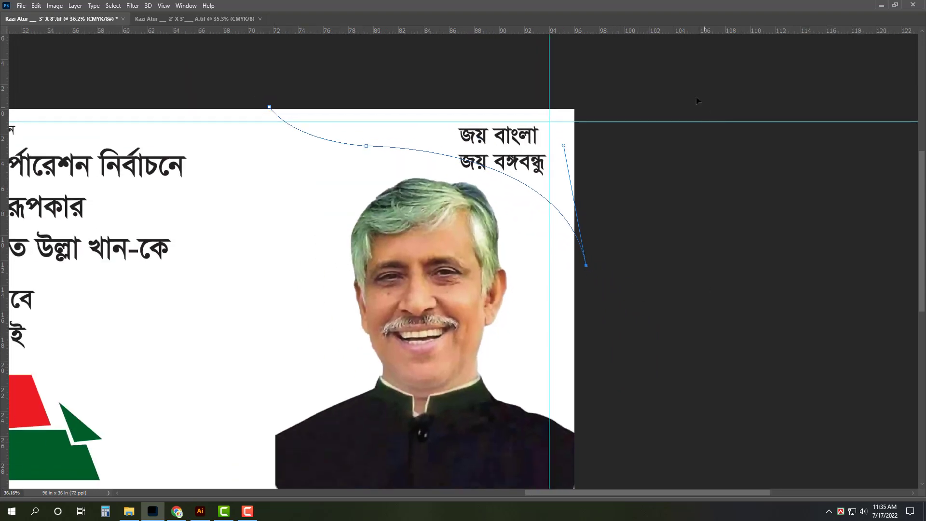
key("Return")
key("ctrl+j")
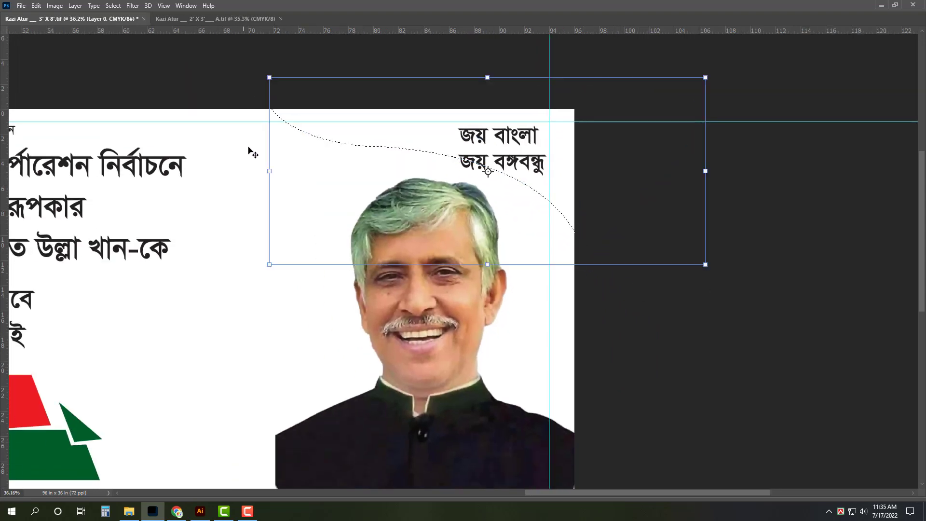
key("Tab")
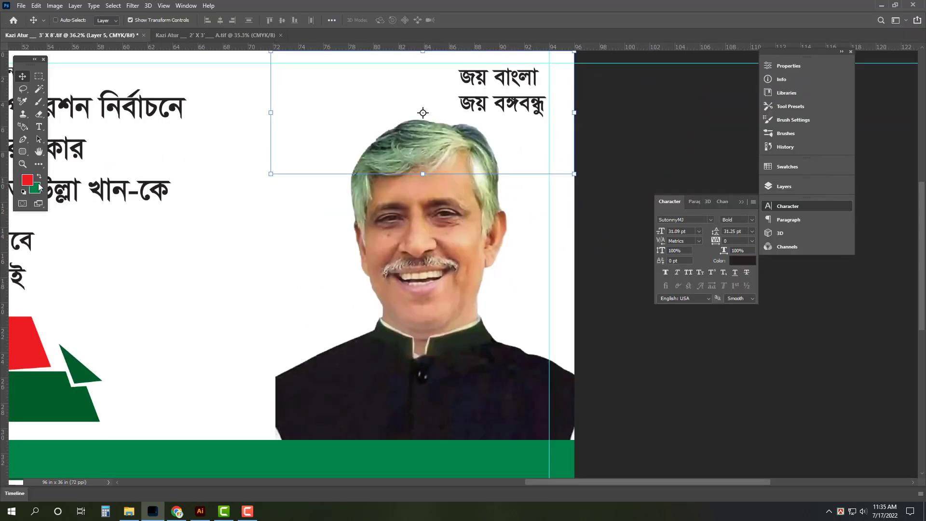
key("ctrl+BackSpace")
- Shrink the জয় বাংলা / জয় বঙ্গবন্ধু slogan slightly
left_click(516, 100)
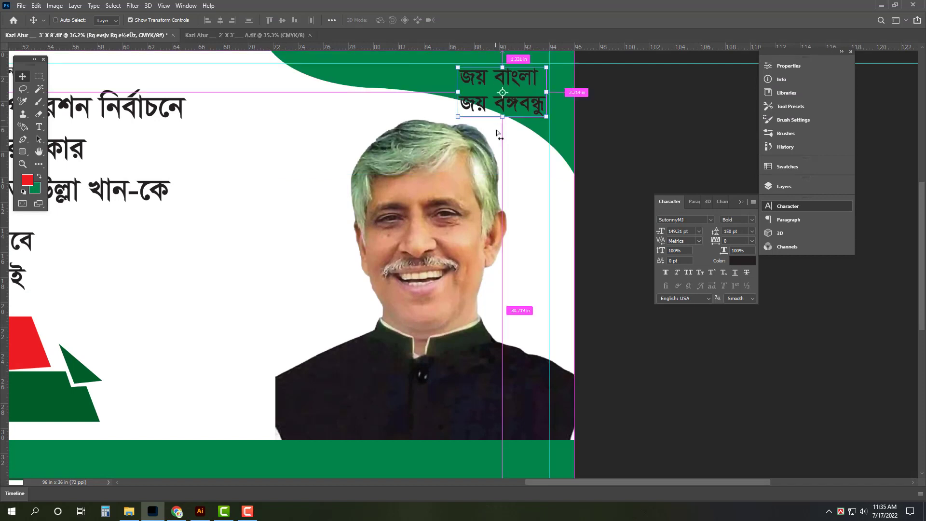
key("ctrl+t")
left_click_drag(466, 114, 468, 112)
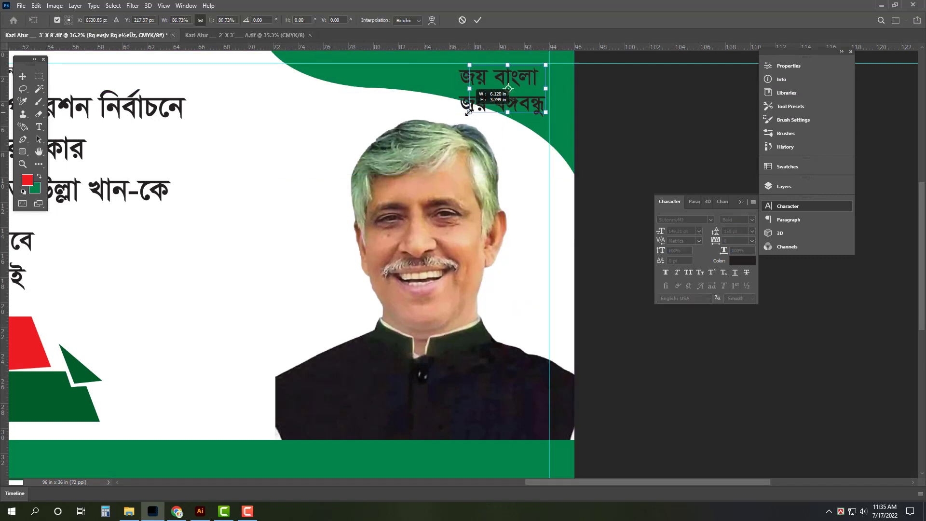
key("Return")
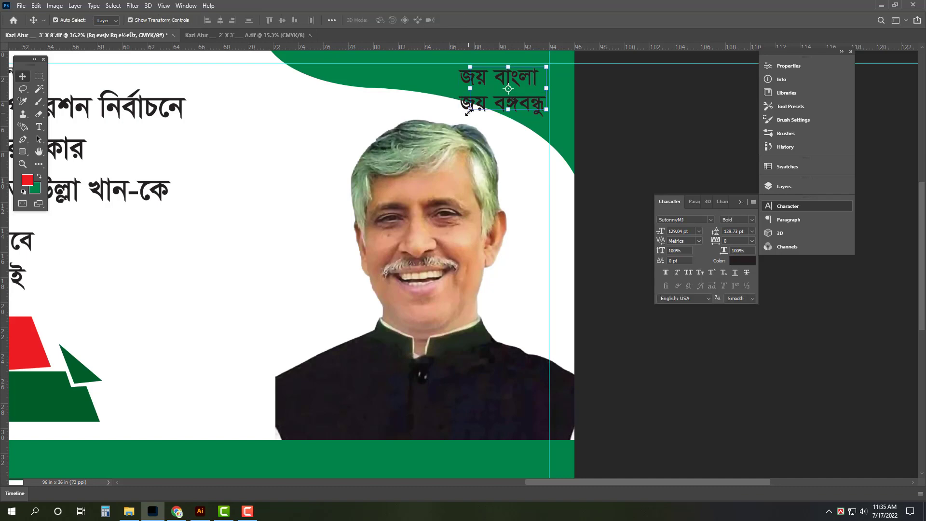
- Make the slogan white (#ffffff) and view the whole banner with panels hidden
left_click(39, 191)
type("ffffff")
key("Return")
key("ctrl+BackSpace")
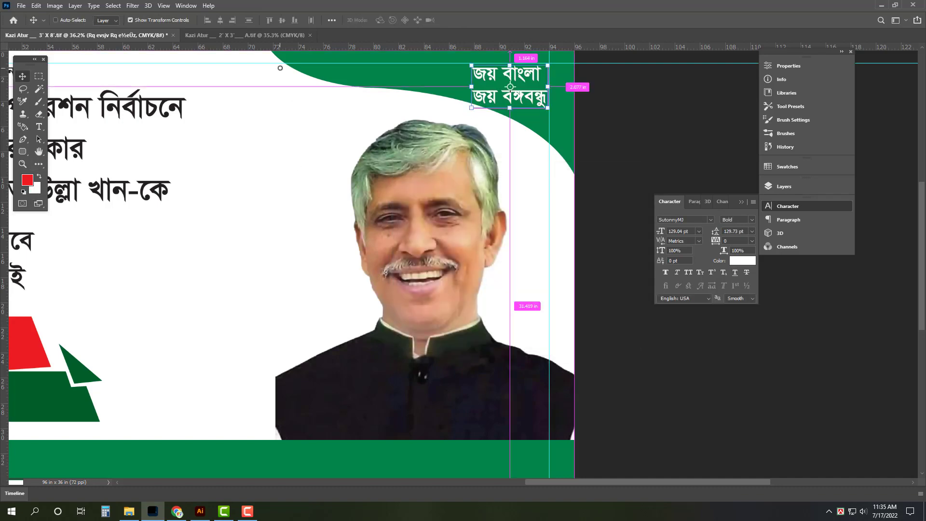
key("ctrl+0")
key("Tab")
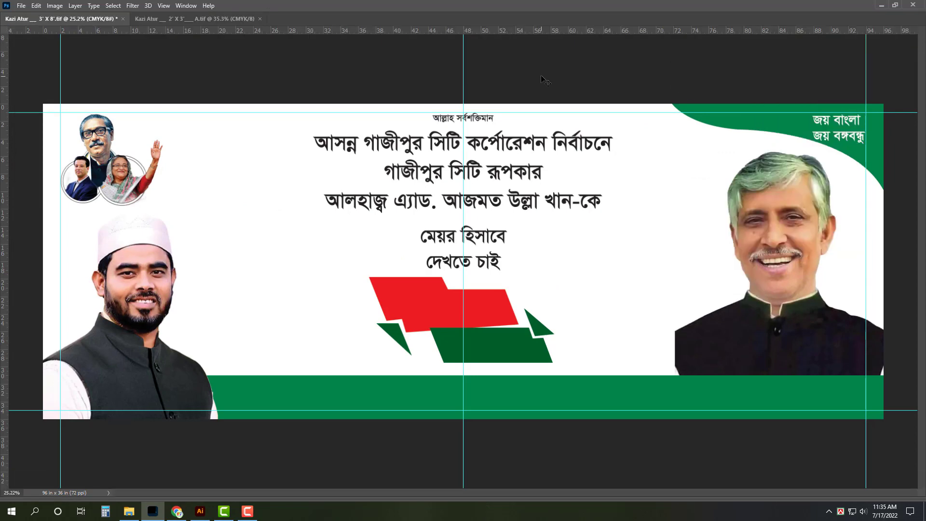
- Save the banner and paste in the sponsor's name line copied from the Eid poster
key("ctrl+s")
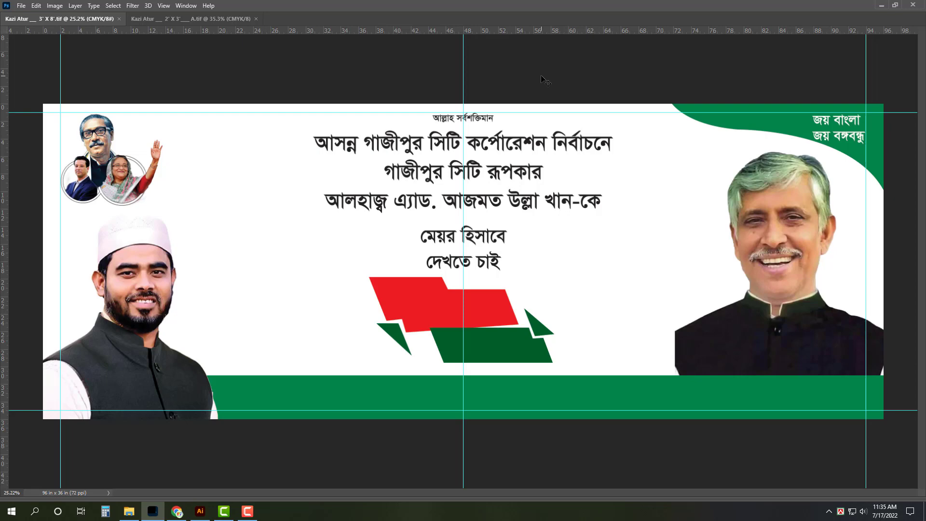
left_click(213, 18)
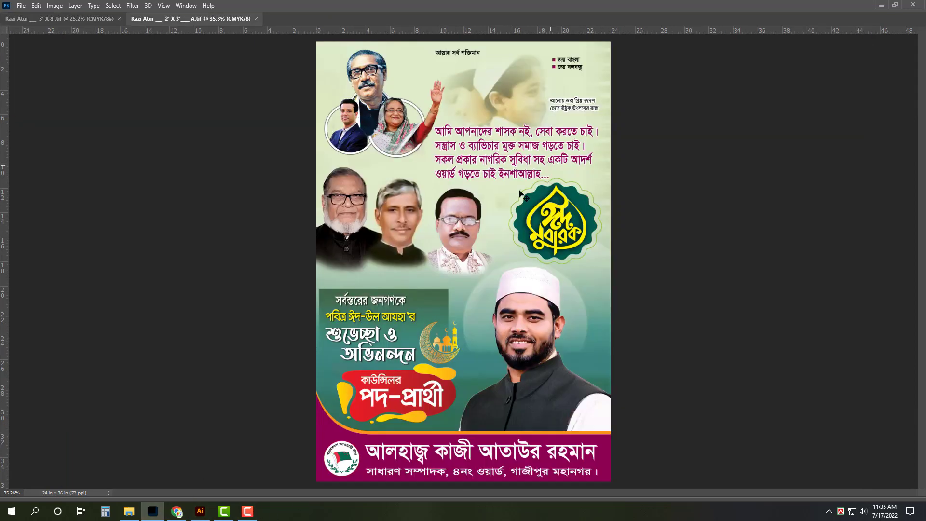
left_click(435, 453)
key("Delete")
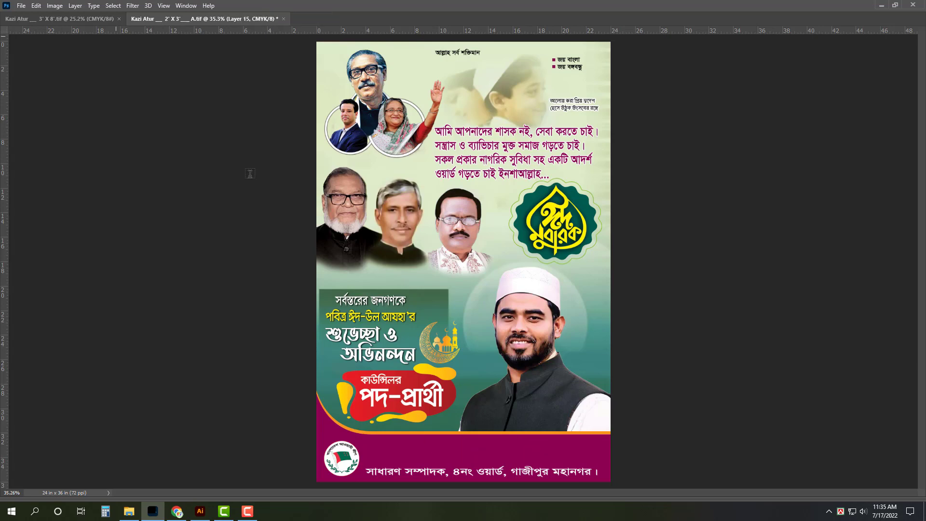
key("ctrl+z")
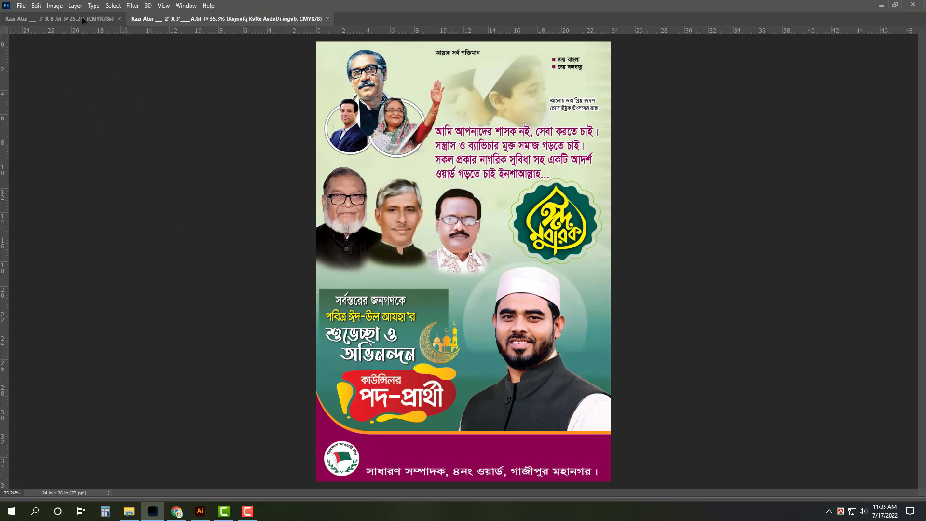
left_click(83, 20)
key("ctrl+v")
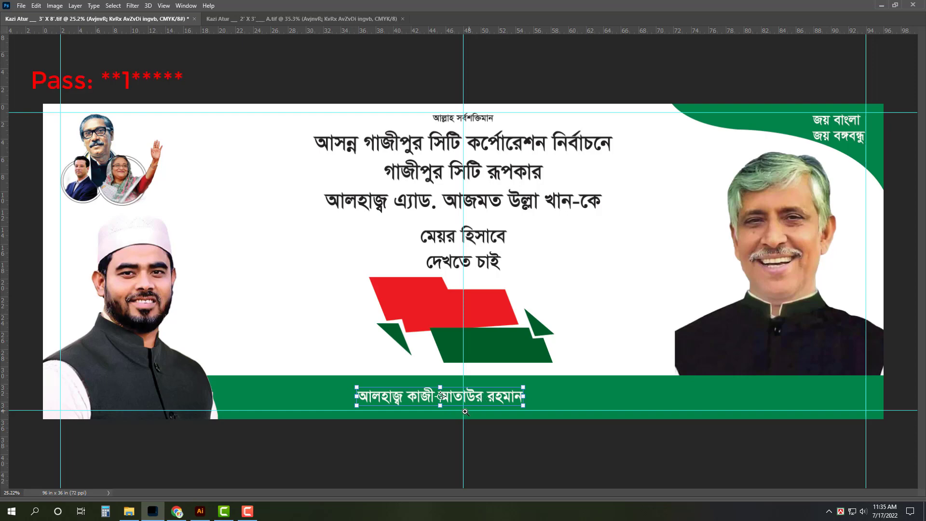
- Prefix the name line with সৌজন্যে: and shift it right onto the centre guide
scroll(489, 424, "up", 2)
key("t")
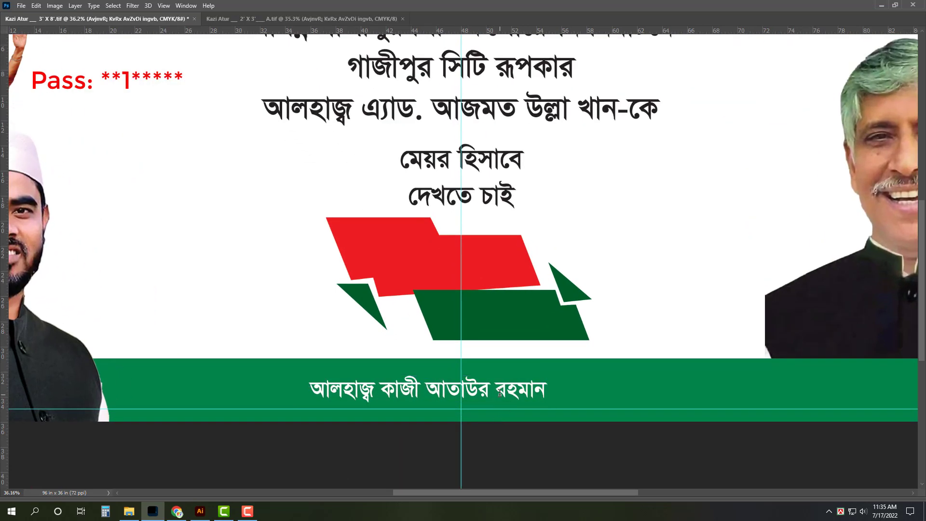
type("সৌজ")
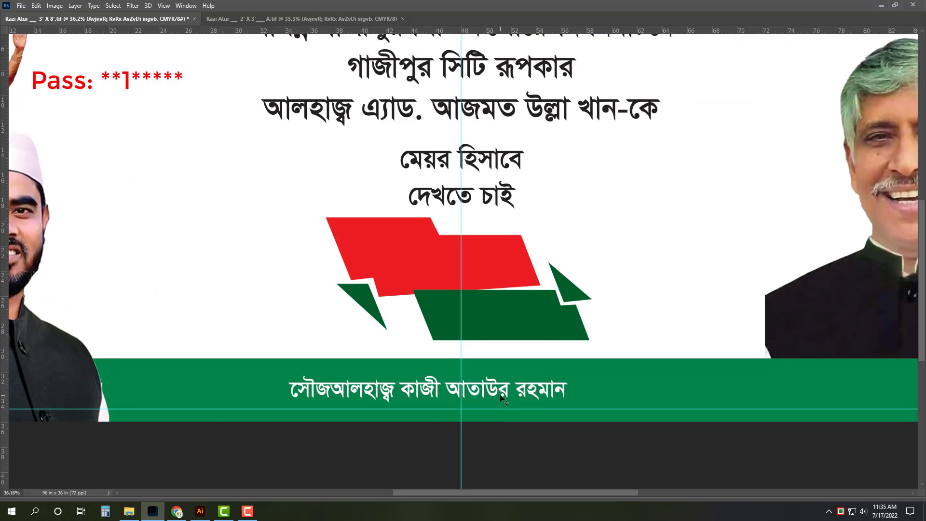
type("নে্য:")
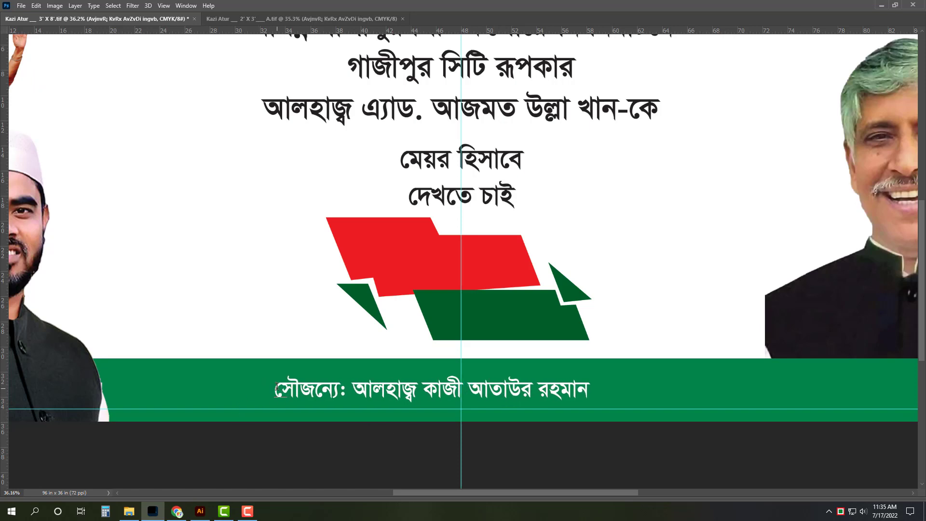
key("ctrl+Return")
key("ctrl+t")
key("ctrl+0")
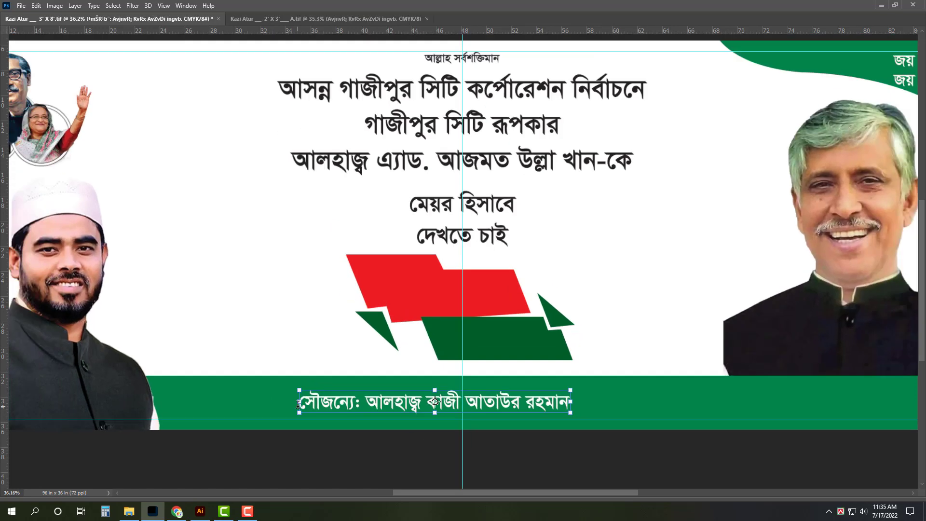
mouse_move(512, 400)
left_mouse_down()
mouse_move(560, 410)
mouse_move(637, 406)
mouse_move(561, 407)
left_mouse_up()
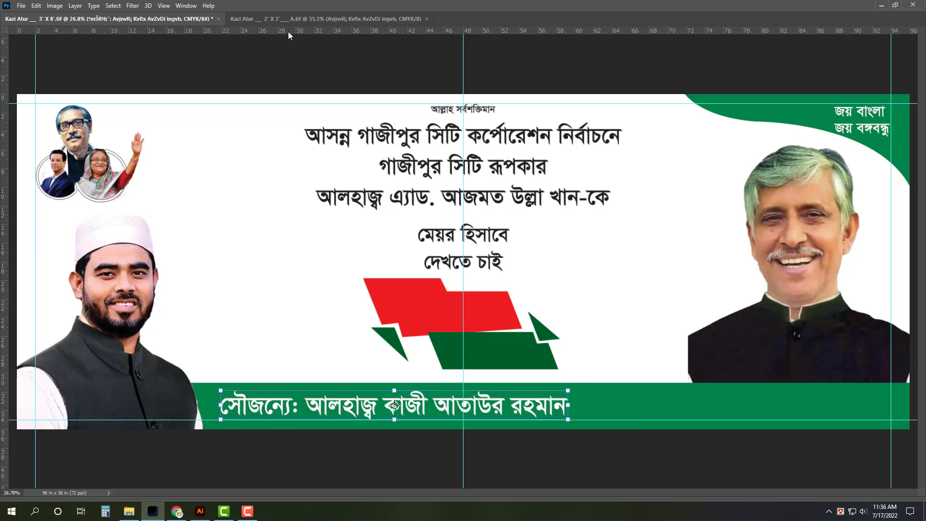
- Bring the সাধারণ সম্পাদক designation line into the green band and stretch it larger
left_click(356, 19)
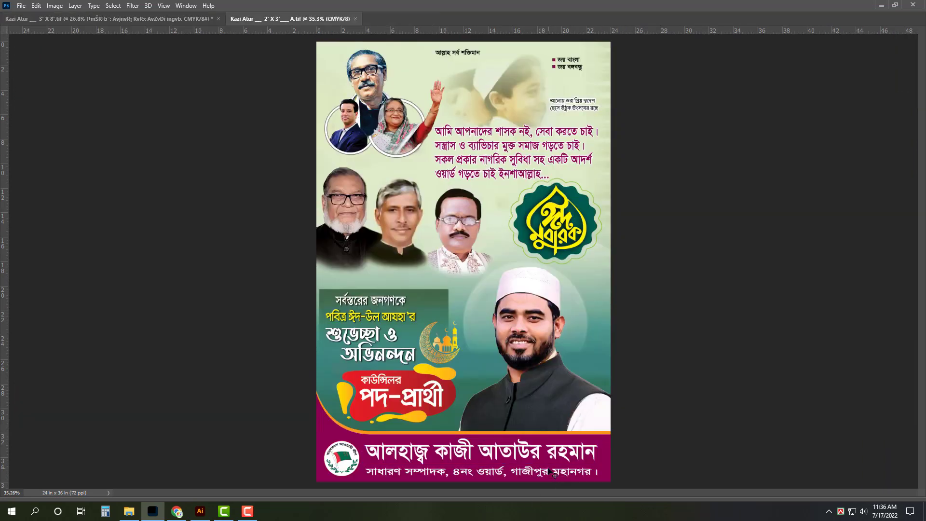
left_click(174, 20)
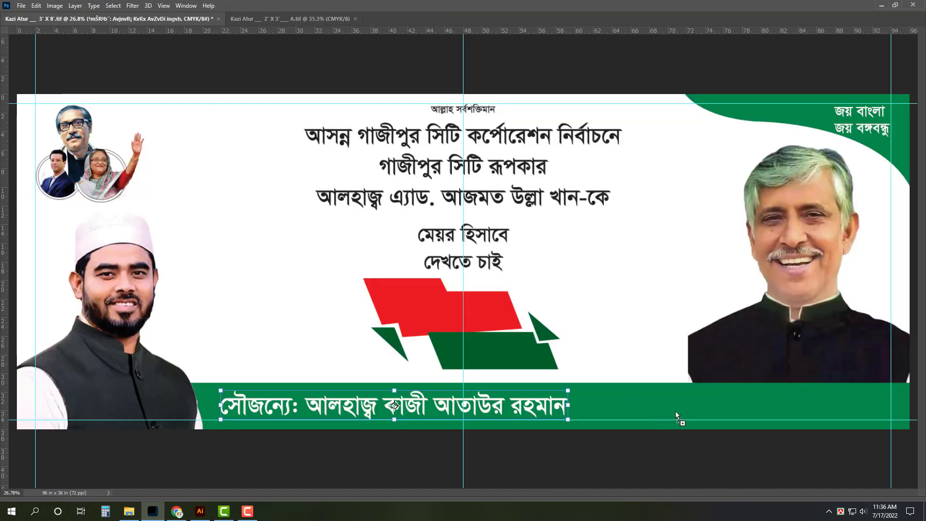
left_click_drag(676, 414, 678, 414)
scroll(675, 414, "up", 2)
mouse_move(806, 416)
left_mouse_down()
mouse_move(606, 399)
mouse_move(761, 389)
left_mouse_up()
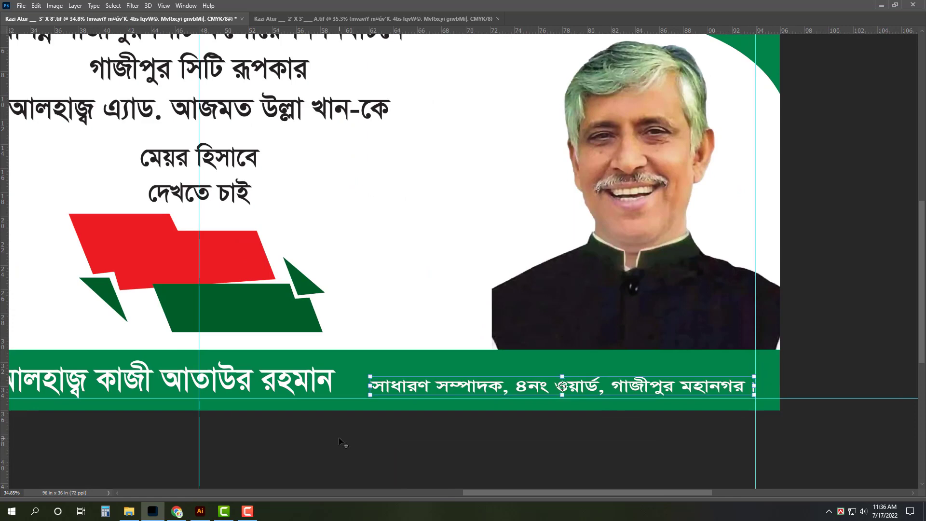
key("ctrl+0")
scroll(720, 464, "up", 2)
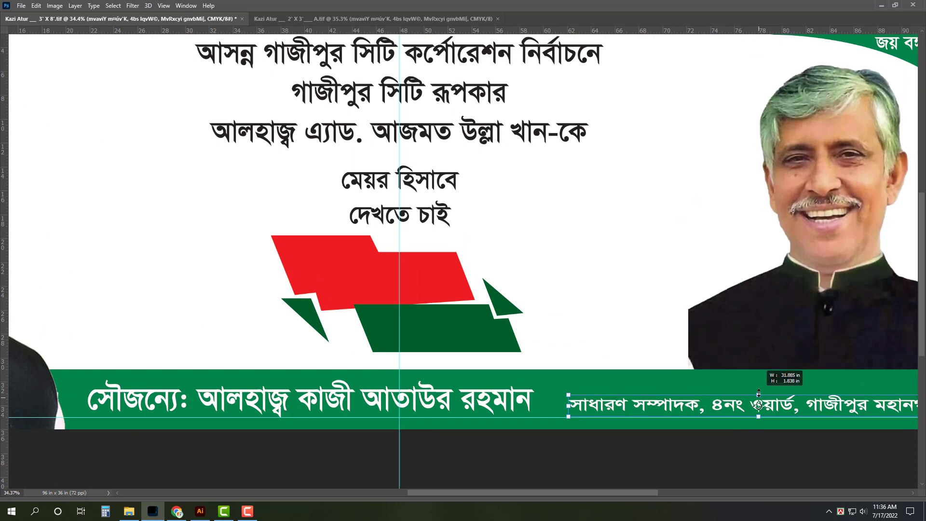
left_click_drag(759, 400, 759, 398)
key("Return")
- Widen the সৌজন্যে name line and nudge the designation line slightly right
left_click(479, 408)
key("ctrl+t")
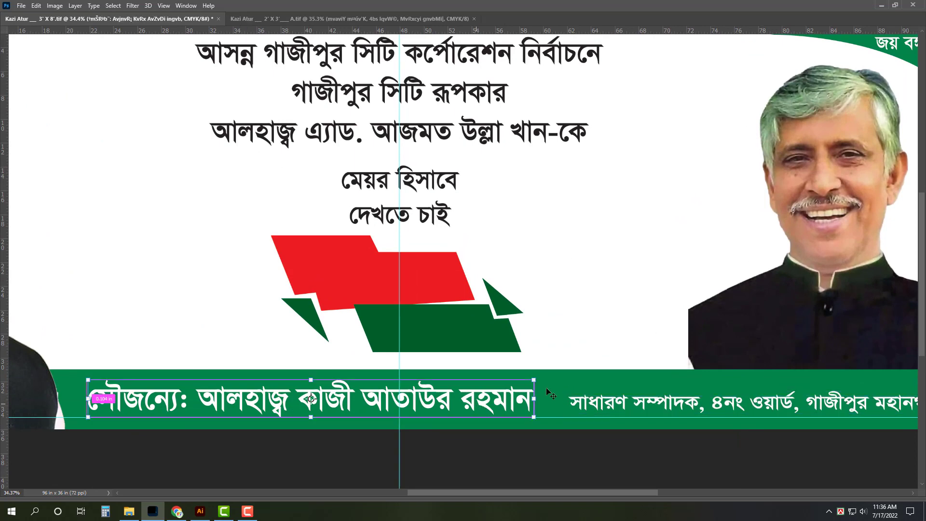
mouse_move(537, 378)
left_mouse_down()
mouse_move(562, 374)
mouse_move(564, 385)
left_mouse_up()
left_click(616, 410)
key("ctrl+t")
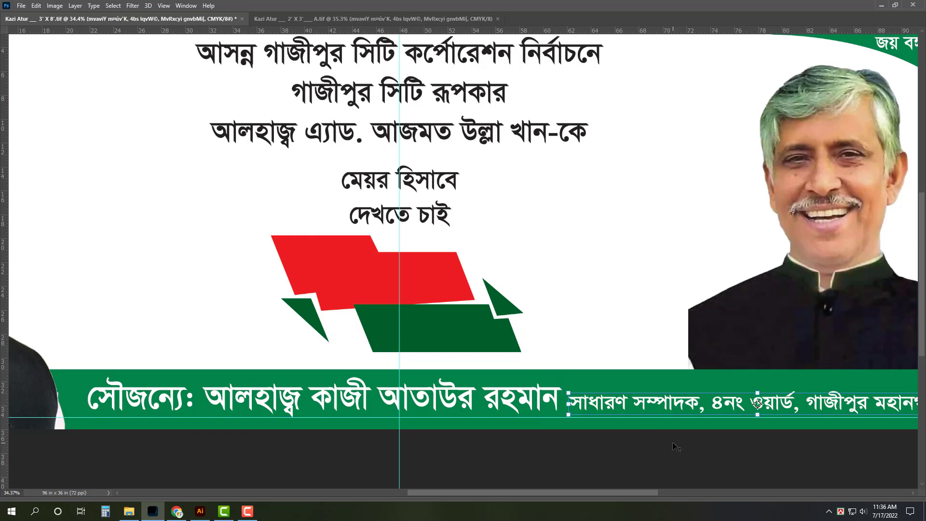
key("shift+Right")
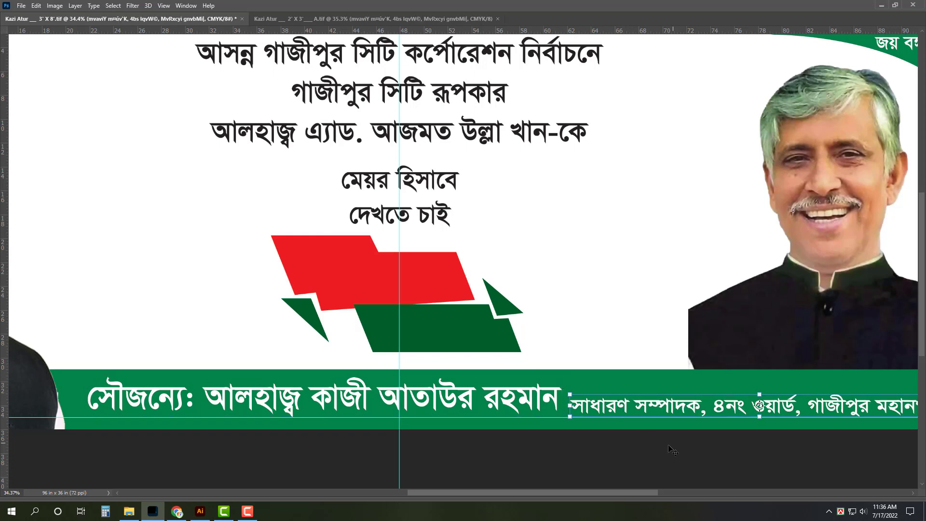
left_click(529, 405)
- Make the সৌজন্যে: prefix 176 pt with a 30 pt baseline shift
key("Tab")
key("t")
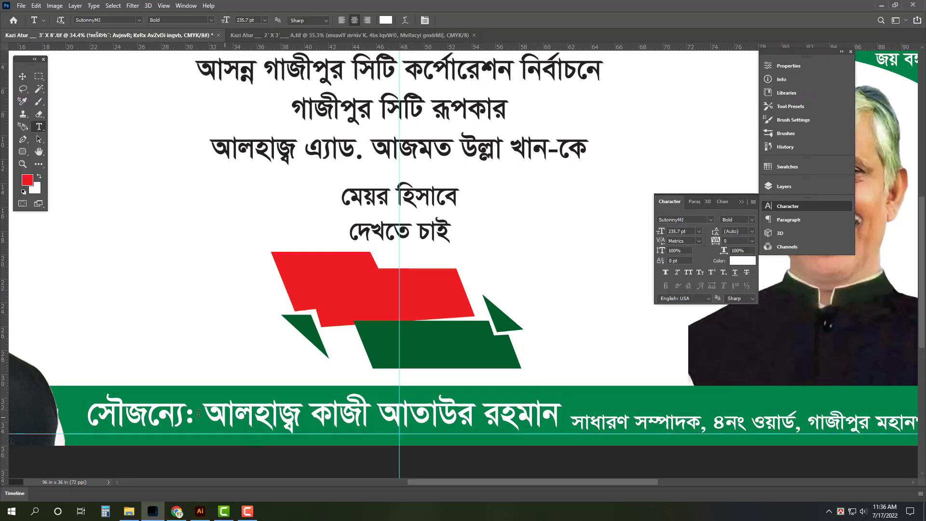
left_click_drag(194, 416, 88, 416)
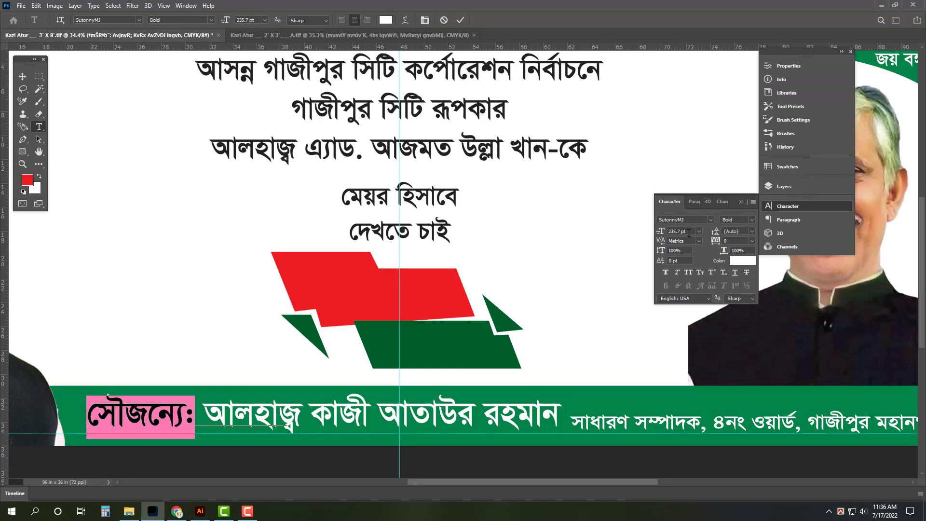
type("176")
key("Return")
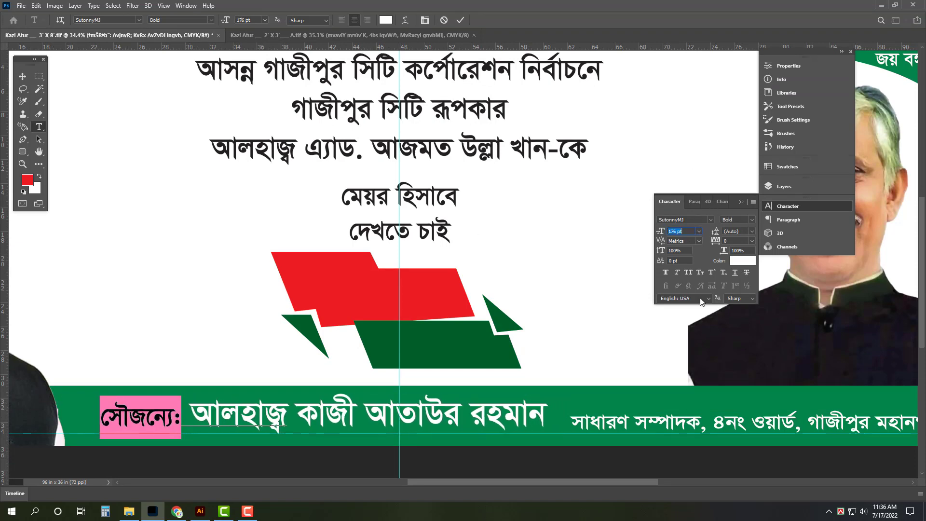
left_click(680, 261)
key("shift+Up")
key("shift+Up")
key("shift+Up")
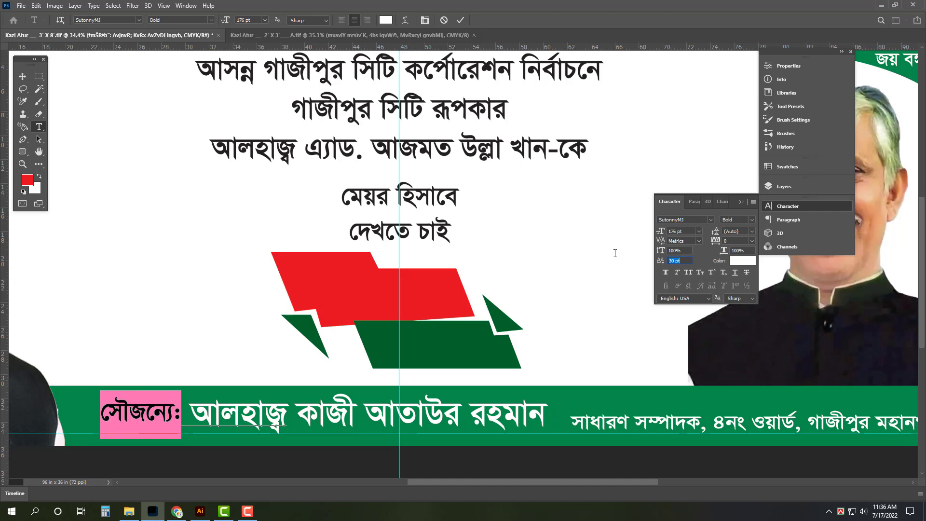
left_click(22, 77)
key("shift+Left")
key("shift+Left")
key("shift+Left")
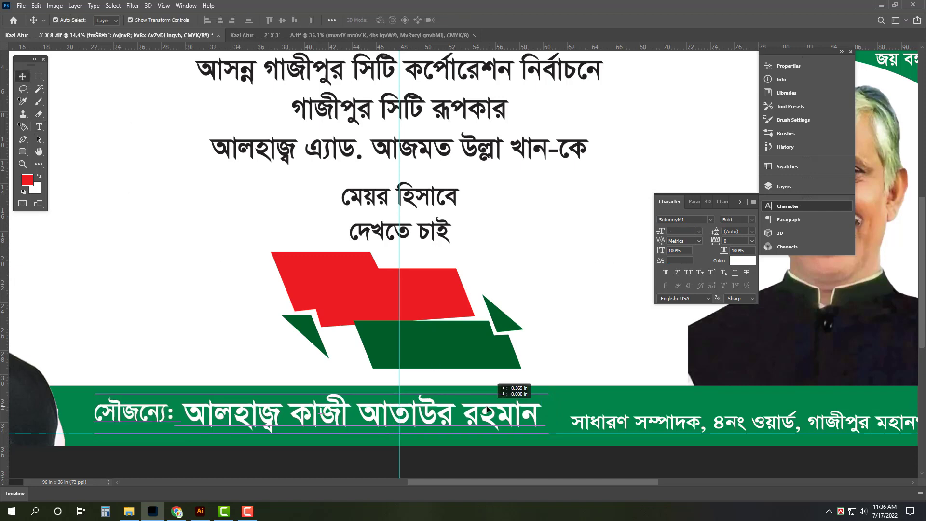
- Move the designation line toward the name and stretch both lines across the green band
left_click_drag(684, 425, 657, 425)
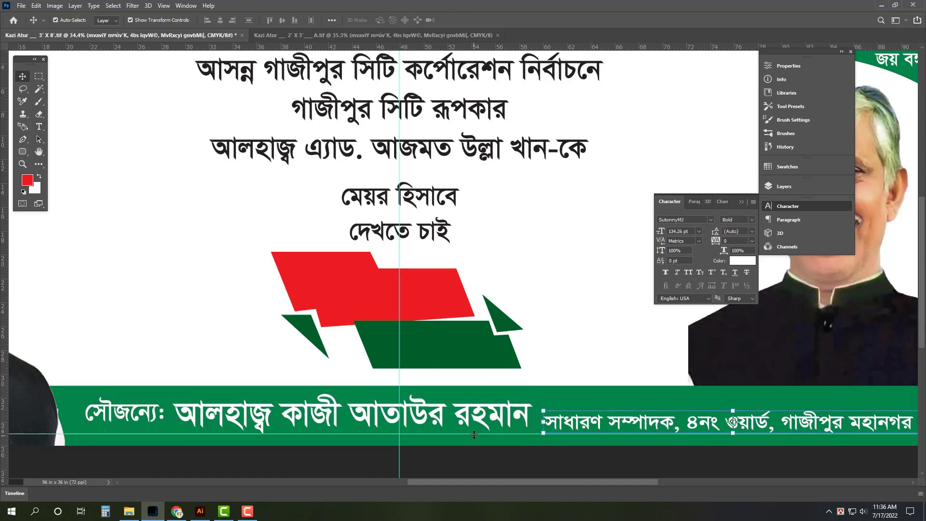
left_click(476, 416, "shift")
scroll(477, 415, "down", 3)
key("ctrl+t")
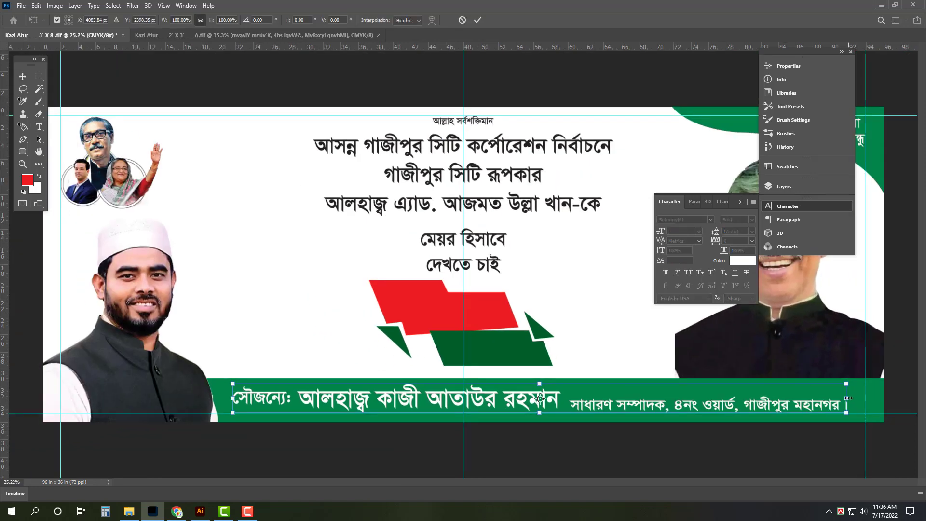
left_click_drag(848, 398, 869, 398)
key("Return")
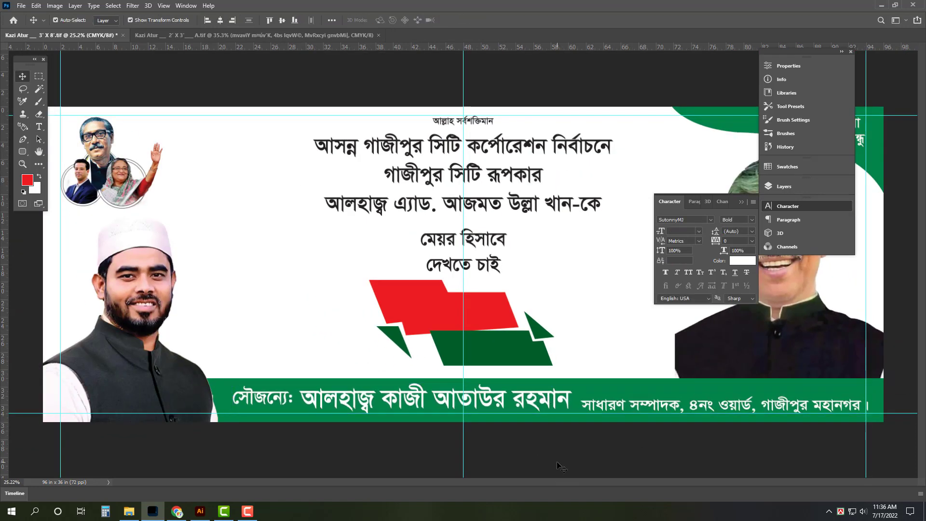
scroll(231, 388, "up", 5)
- Fit the whole banner on screen and remove the দেখতে চাই line
left_click(210, 381)
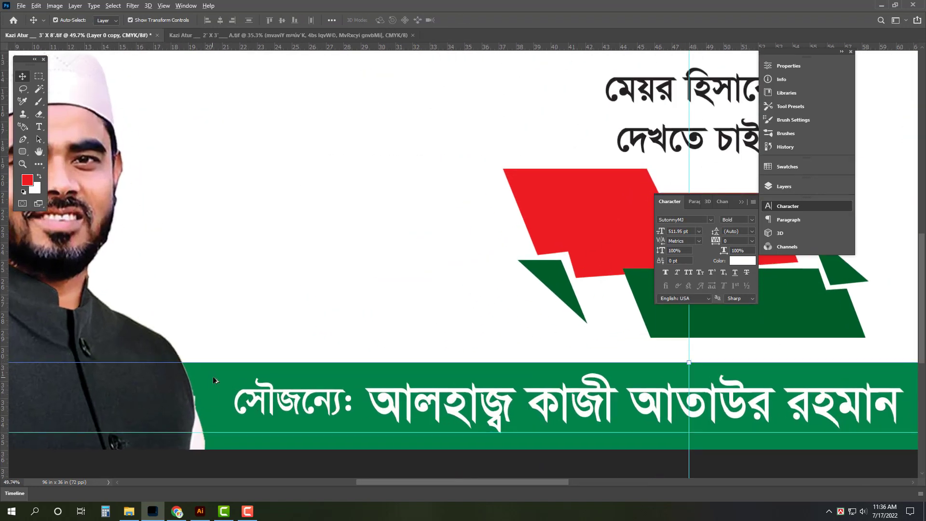
scroll(218, 378, "down", 10)
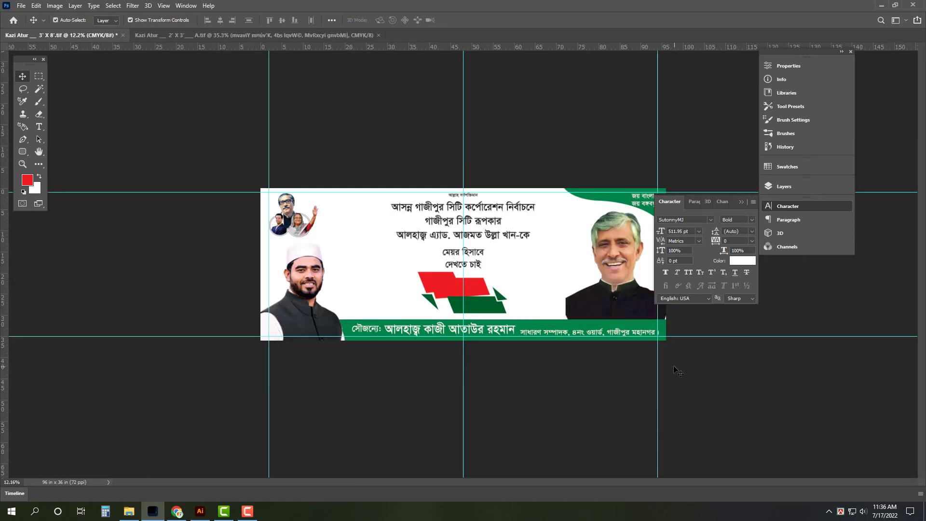
key("Tab")
key("ctrl+0")
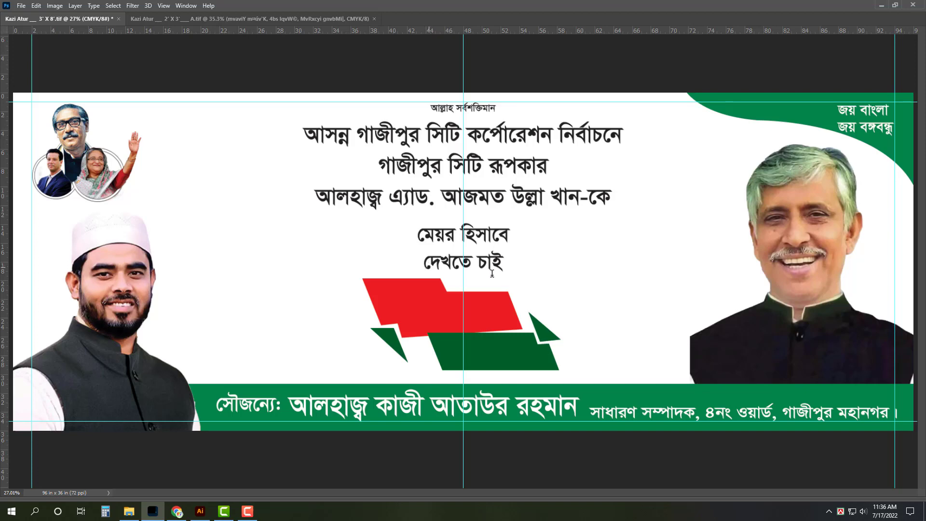
key("ctrl+z")
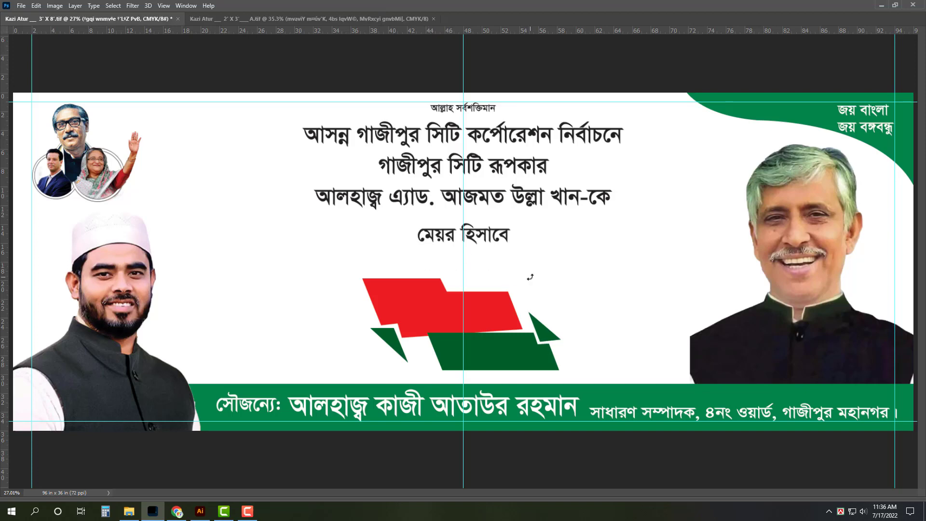
- Place the দেখতে চাই text just right of the ribbon logo
left_click_drag(486, 234, 624, 357)
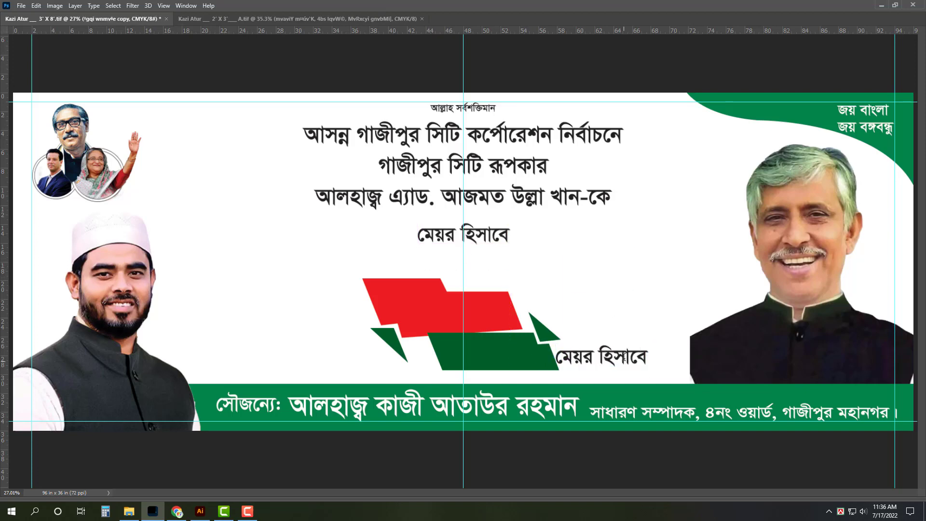
key("ctrl+z")
left_click_drag(624, 357, 632, 365)
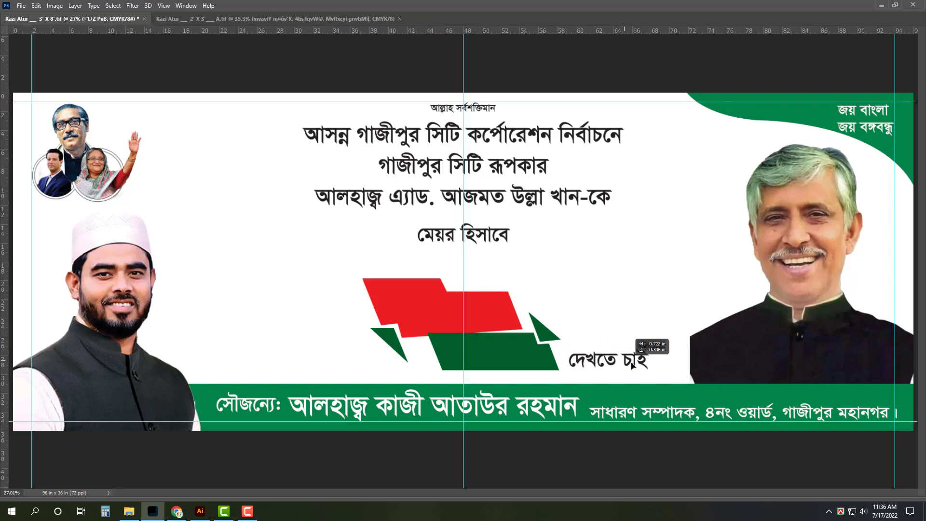
scroll(461, 285, "up", 2)
- Bring the headline copy to the front and shorten it to মেয়র on the red band
left_click_drag(474, 209, 488, 329)
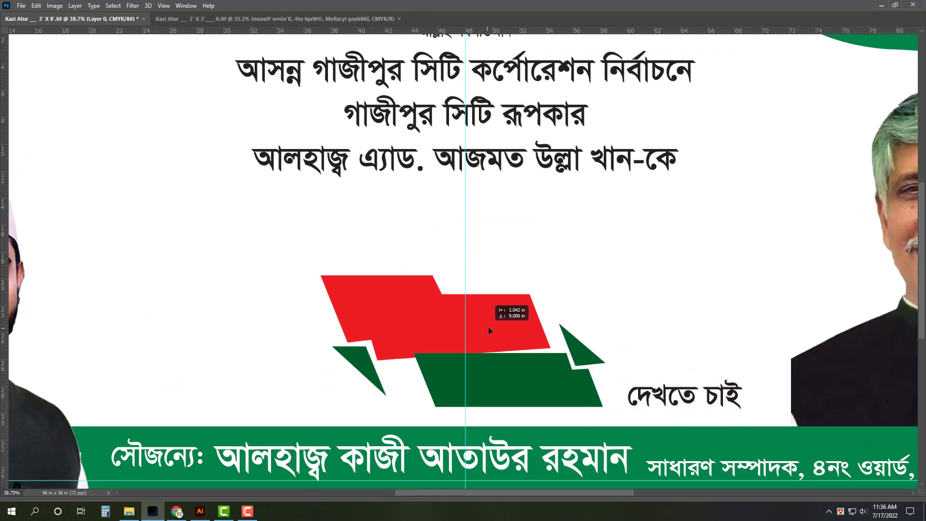
key("ctrl+shift+bracketright")
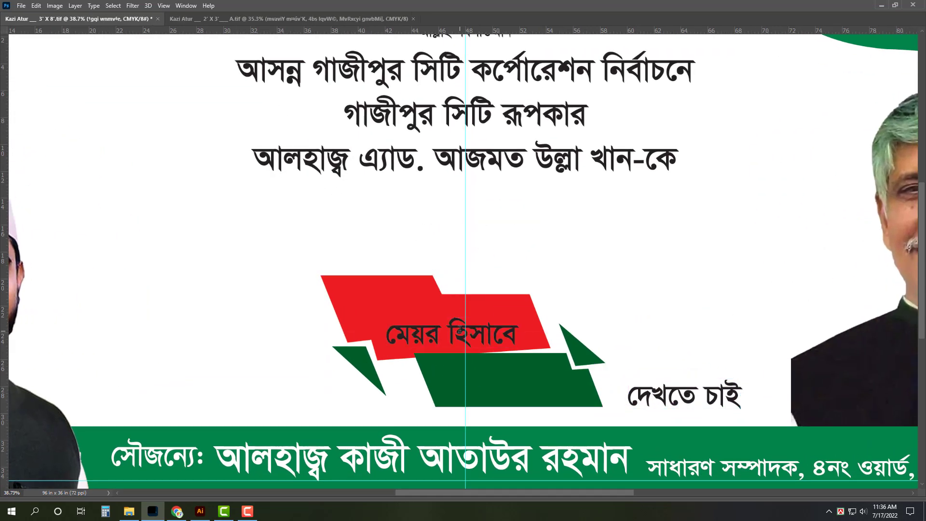
key("BackSpace")
key("BackSpace")
key("BackSpace")
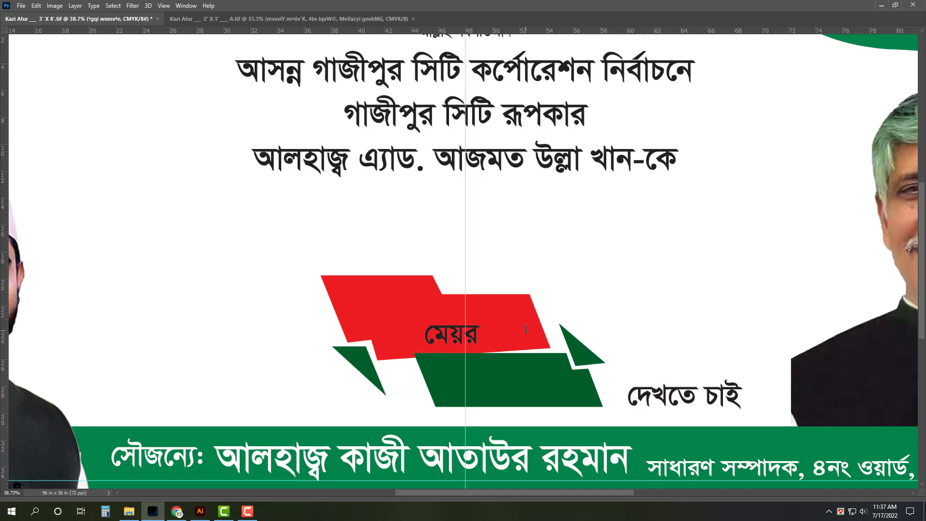
key("ctrl+Return")
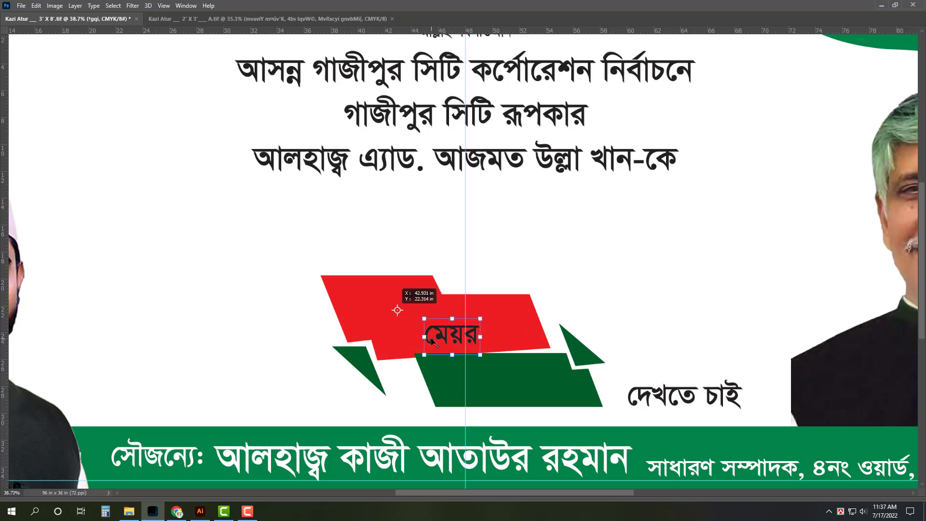
key("ctrl+t")
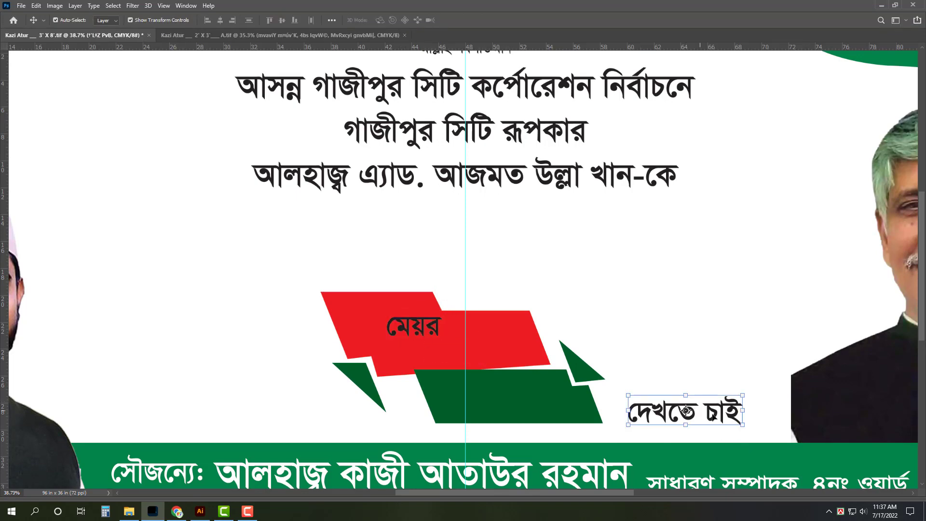
mouse_move(708, 412)
left_mouse_down()
mouse_move(519, 402)
mouse_move(527, 399)
left_mouse_up()
- Change the green band's copied text to হিসাবে
double_click(526, 403)
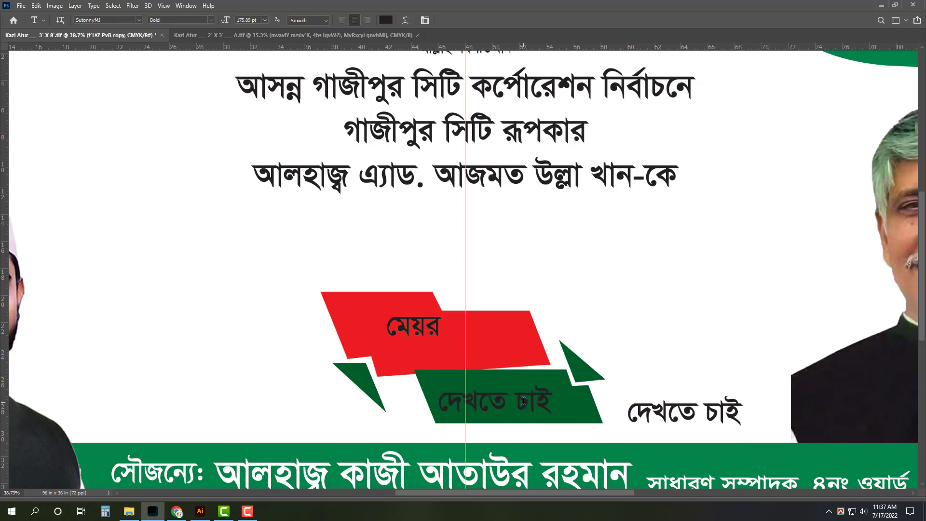
type("হিসাবে")
key("ctrl+Return")
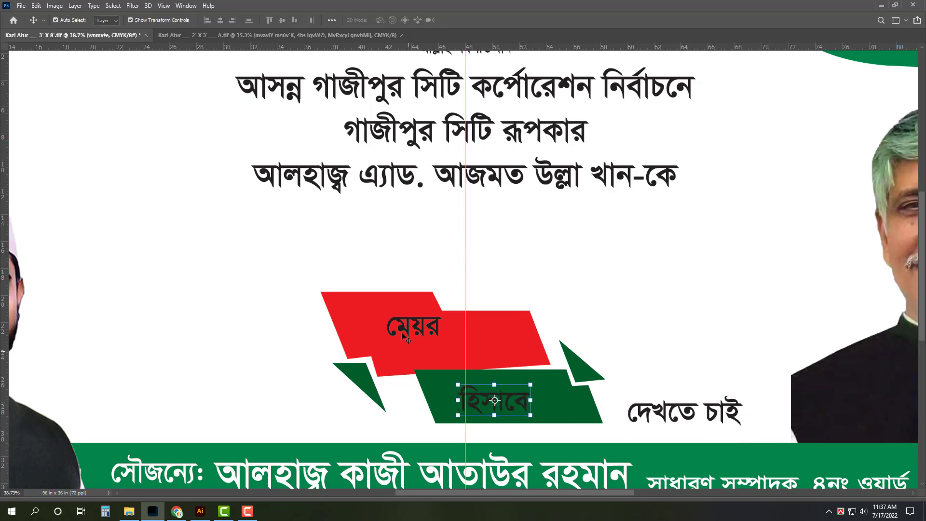
left_click(403, 335)
key("Tab")
left_click(697, 222)
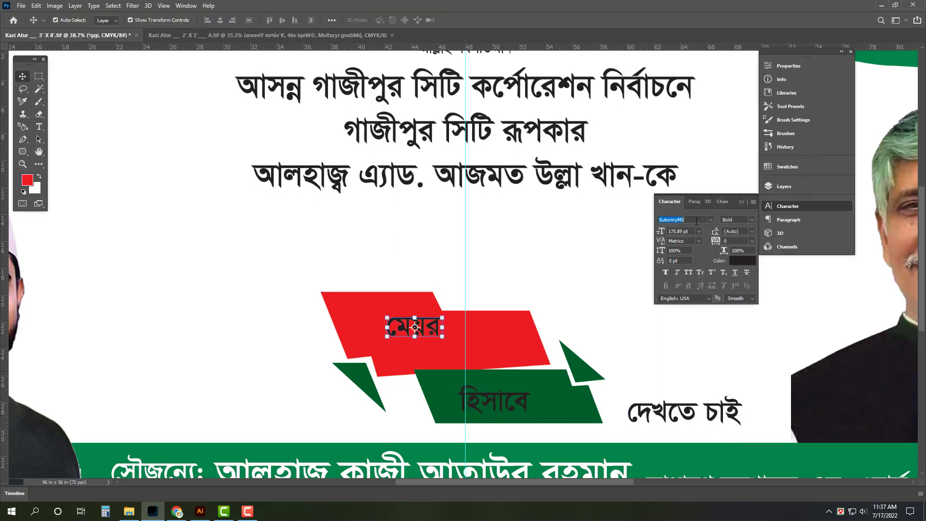
- Set মেয়র in the non-italic FN Liakat Mymensingh font
type("li m")
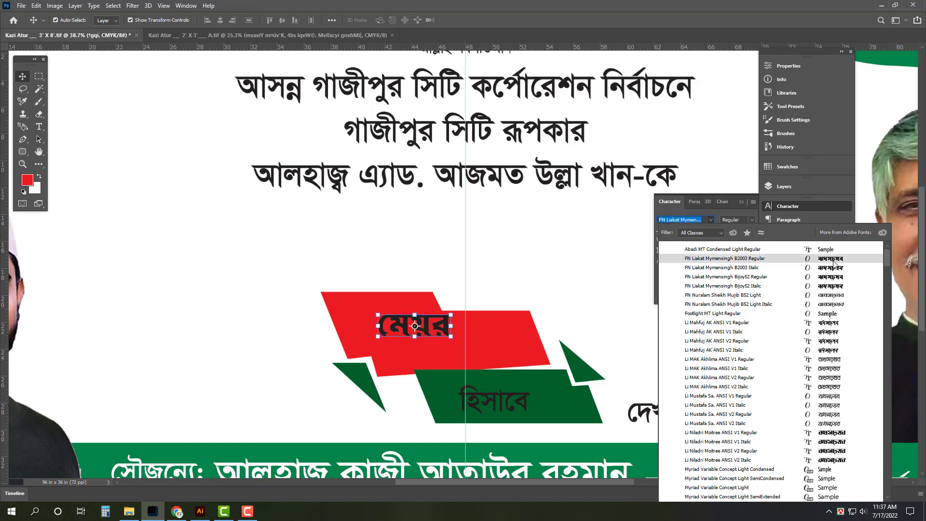
left_click(835, 285)
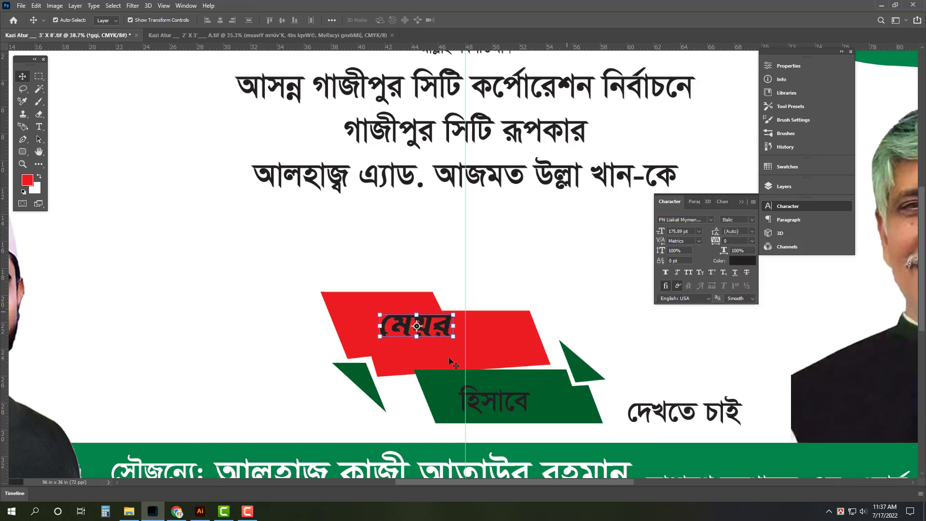
left_click_drag(429, 337, 643, 211)
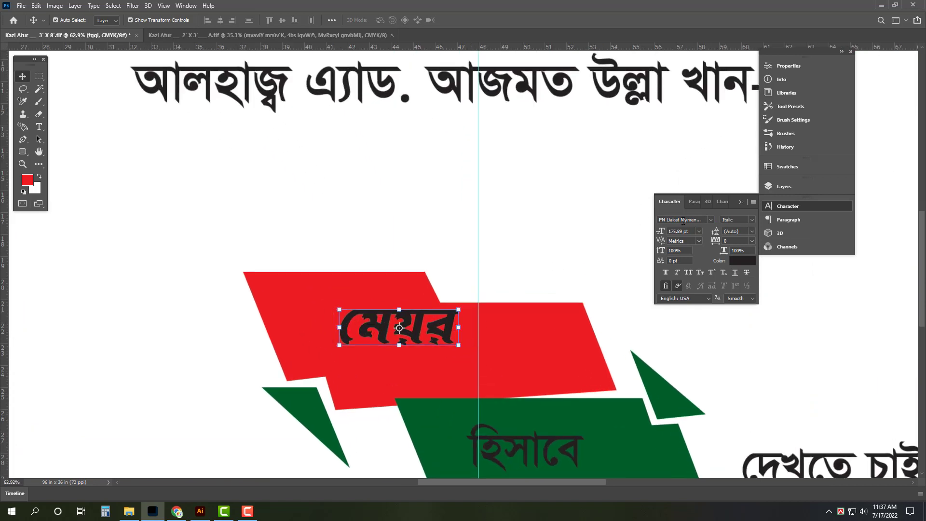
left_click(683, 220)
type("li")
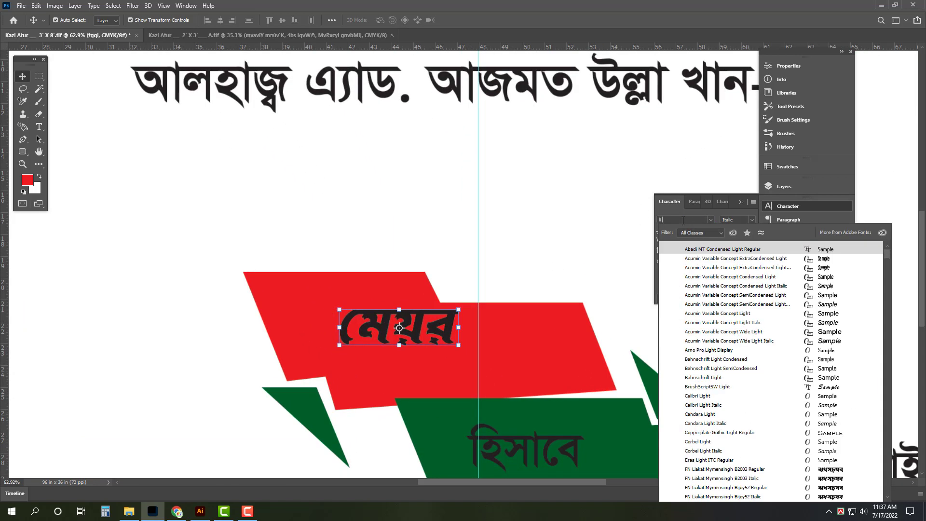
scroll(839, 279, "down", 5)
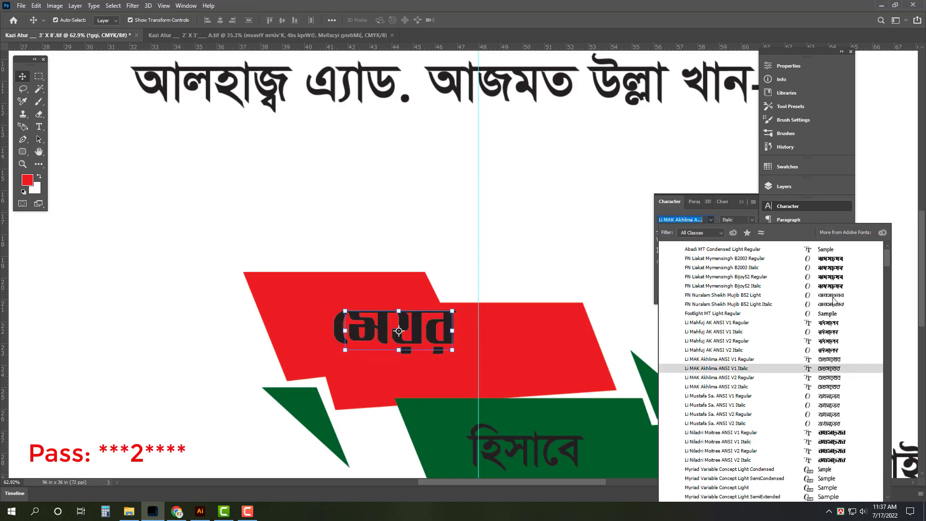
left_click(830, 258)
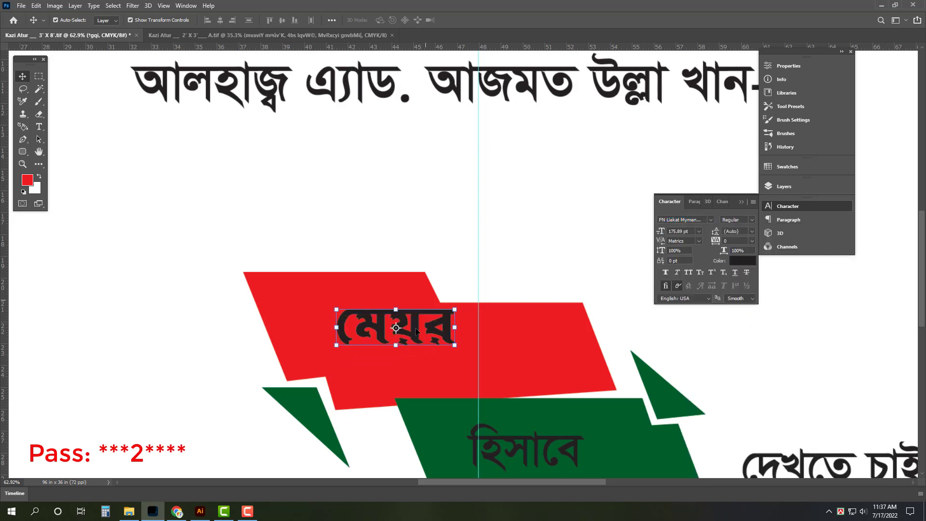
- Enlarge মেয়র to fill the red band and colour it white
key("Tab")
scroll(469, 321, "up", 3)
left_click_drag(449, 330, 538, 383)
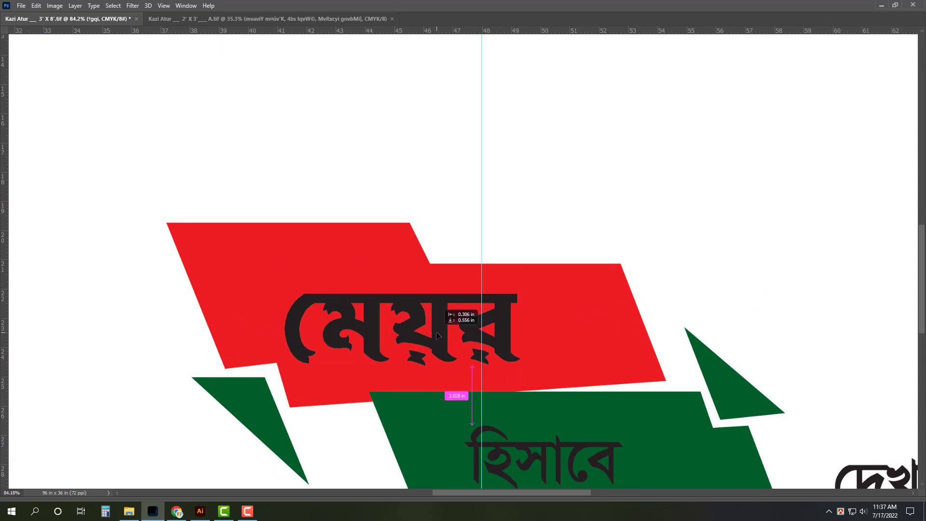
left_click_drag(455, 324, 448, 339)
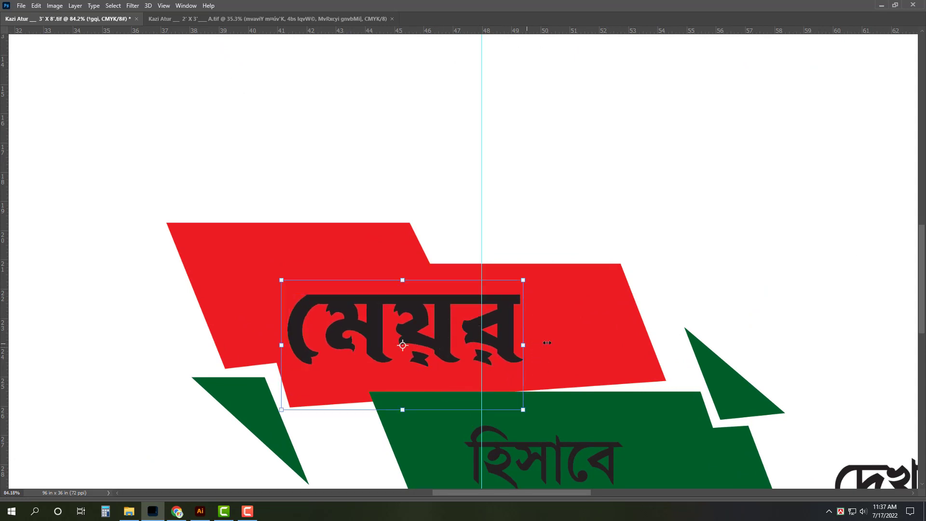
left_click_drag(547, 343, 558, 333)
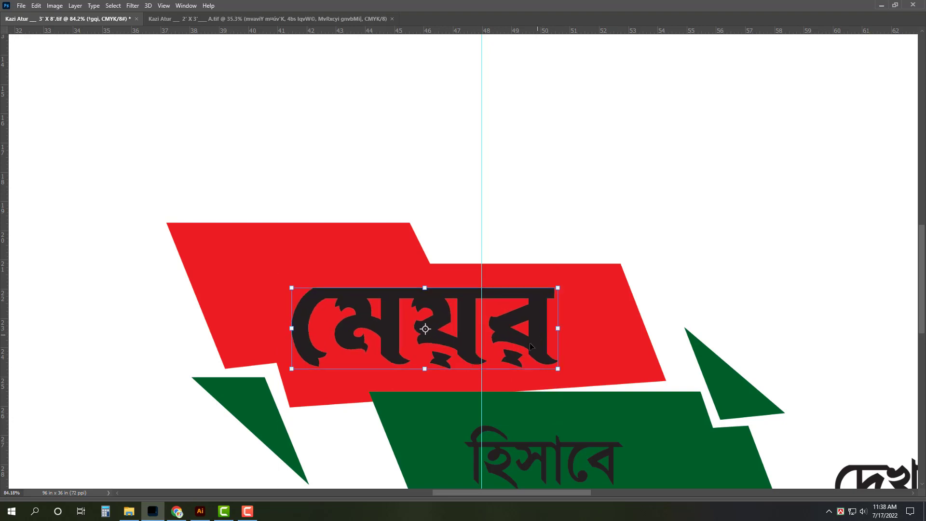
key("Tab")
key("ctrl+BackSpace")
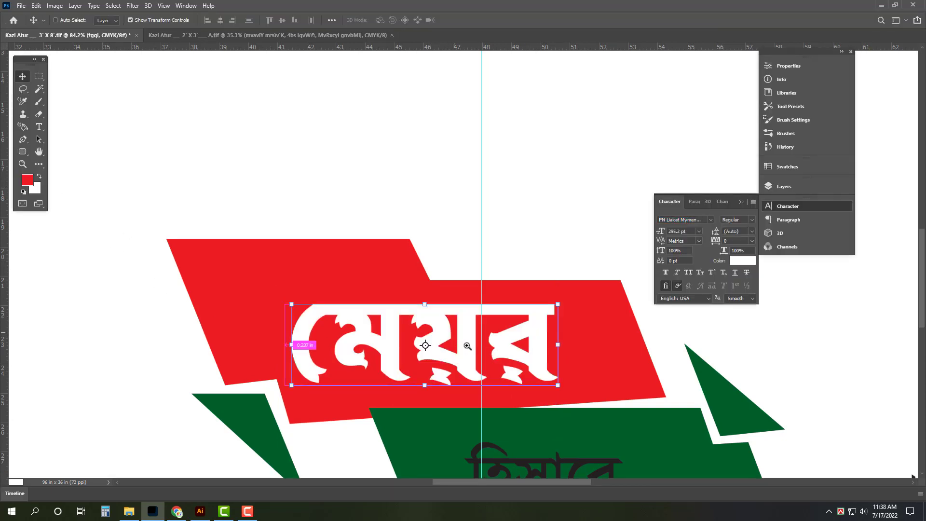
left_click_drag(468, 345, 371, 191)
left_click(448, 320, "ctrl")
- Give হিসাবে FN Liakat Mymensingh B2003 Regular, scale it to about 122%, and make it white
left_click(700, 220)
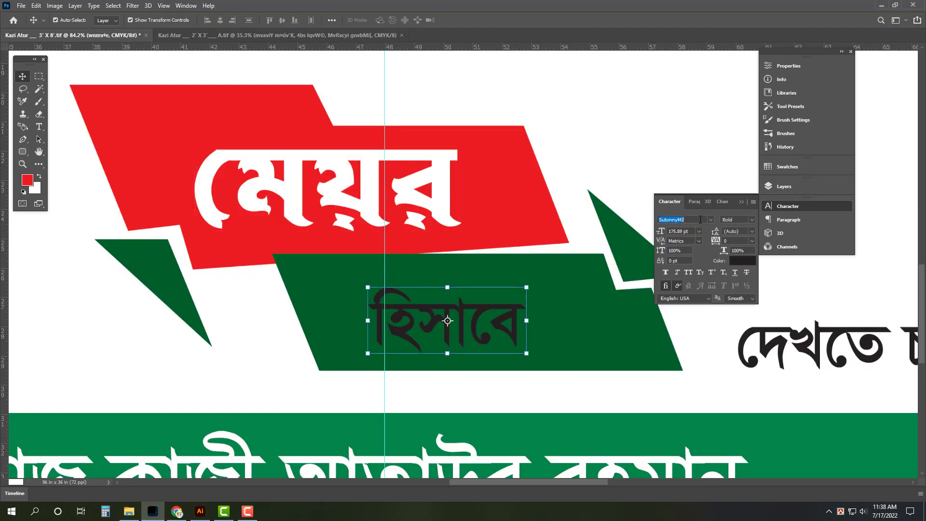
type("li m")
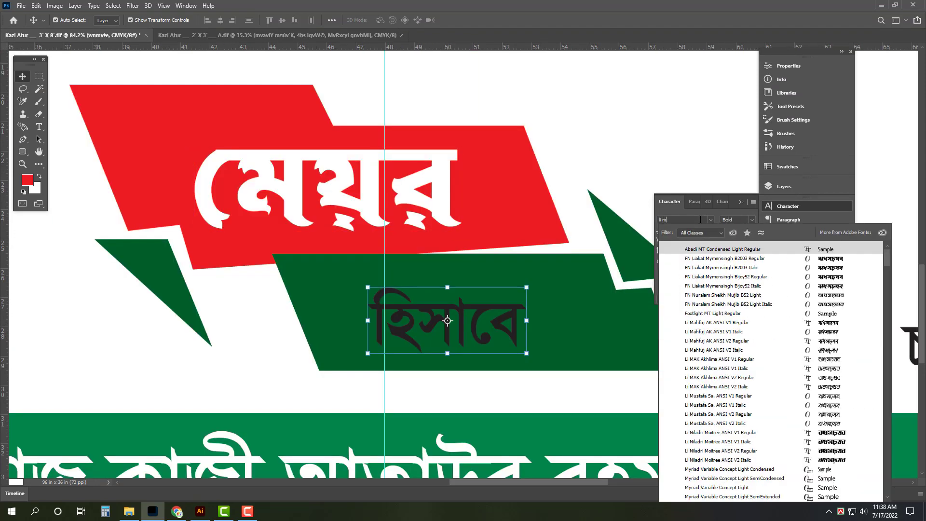
left_click(832, 260)
key("ctrl+t")
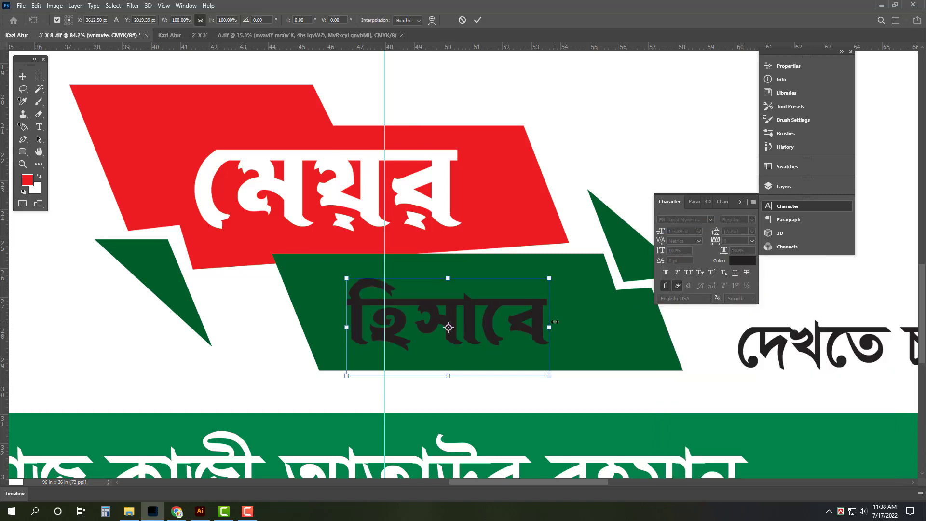
left_click_drag(583, 327, 573, 327)
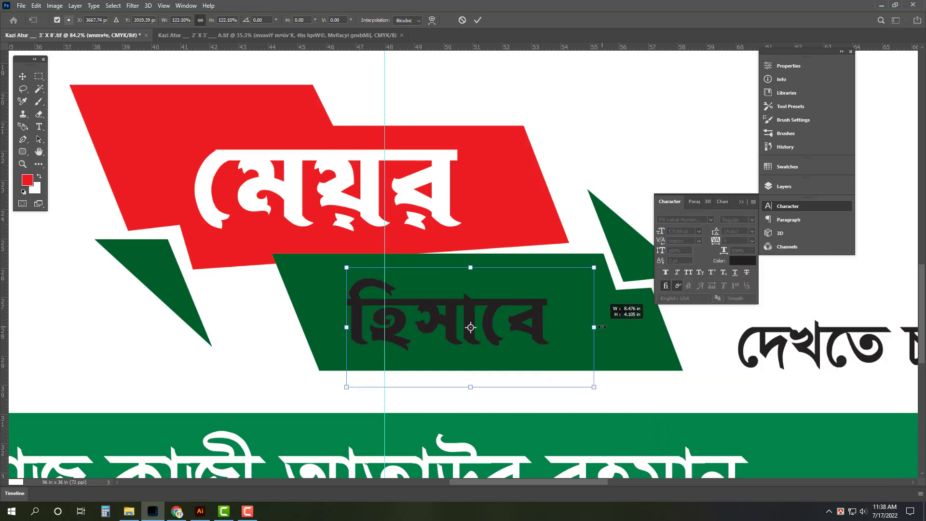
key("Return")
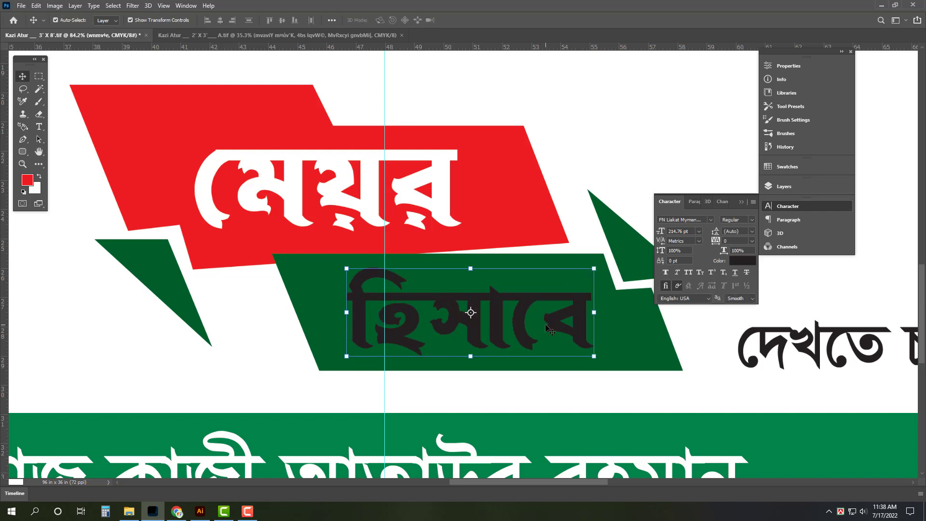
left_click_drag(546, 327, 539, 328)
left_click(743, 260)
left_click(397, 192)
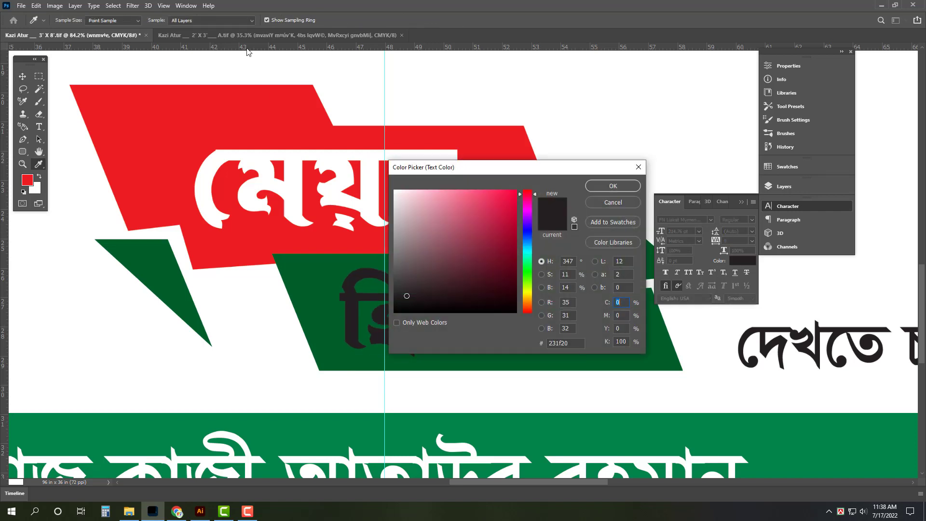
key("Return")
- Fill মেয়র with yellow and stretch it to about 114% width
left_click(266, 171)
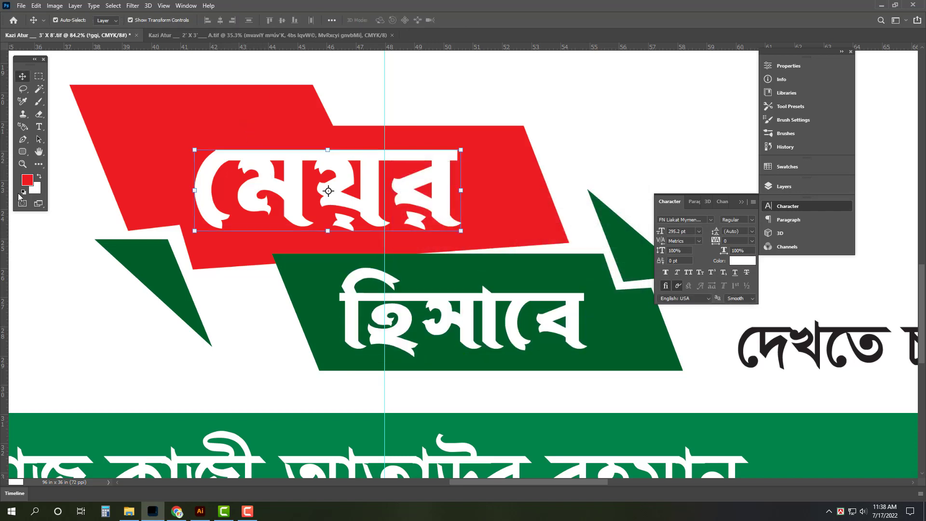
left_click(36, 190)
left_click(541, 314)
left_click(612, 184)
key("ctrl+BackSpace")
key("ctrl+t")
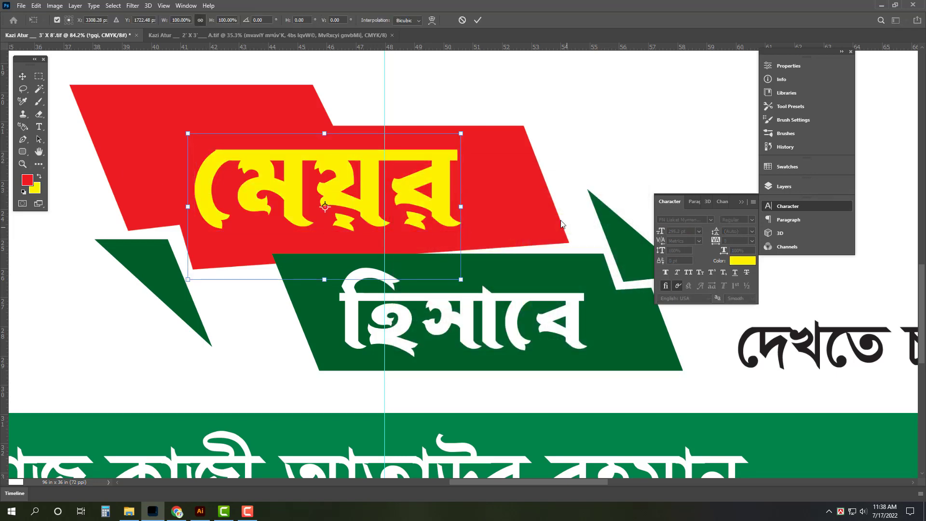
left_click_drag(462, 211, 504, 206)
key("Return")
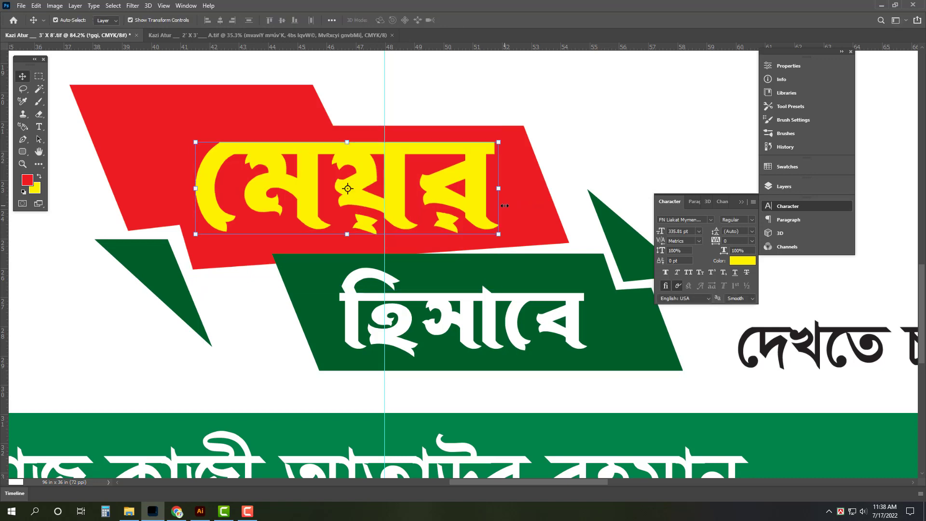
- Slightly shrink the leader photo group and fit the whole banner in view
scroll(466, 199, "down", 6)
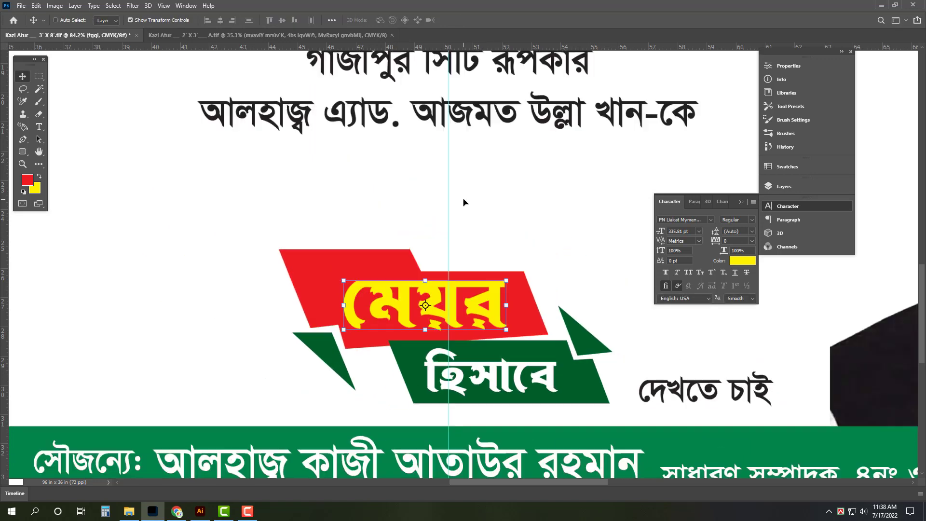
key("Tab")
scroll(656, 376, "up", 2)
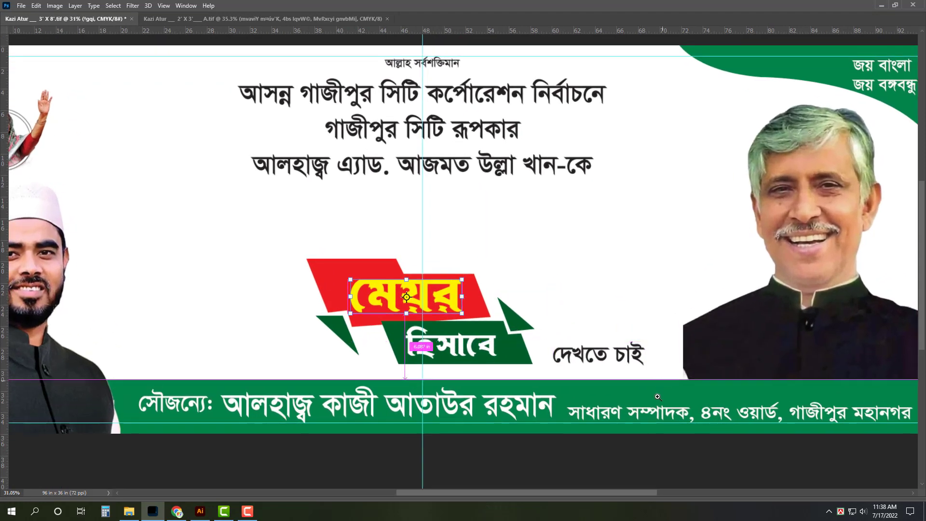
left_click(627, 357)
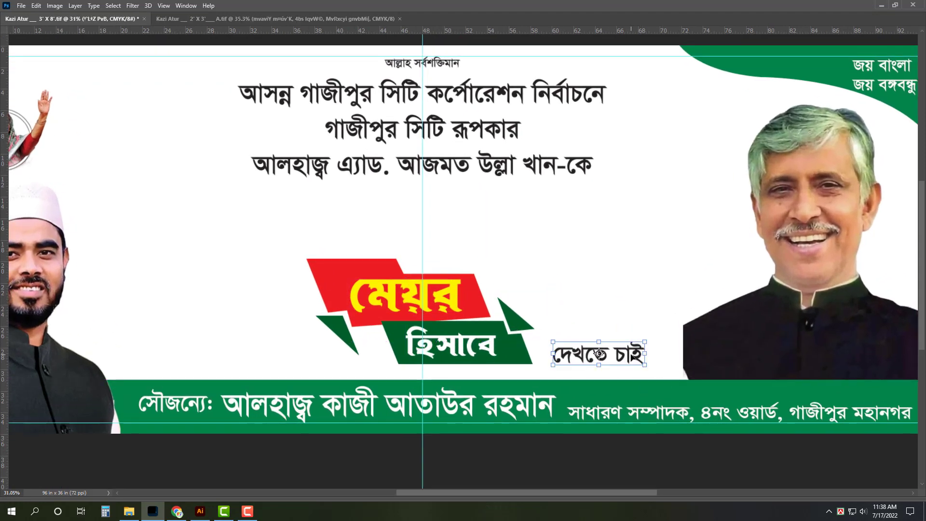
scroll(632, 357, "down", 1)
left_click(512, 199)
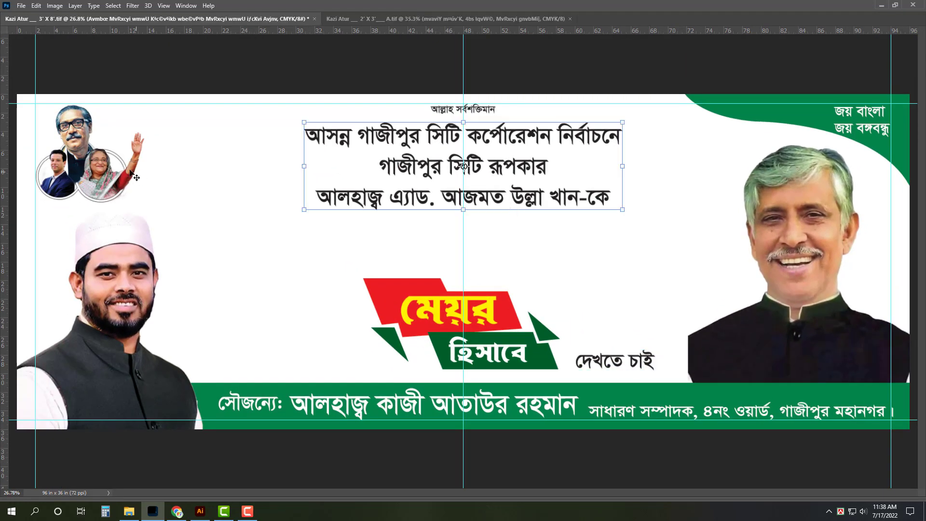
left_click(113, 170)
left_click_drag(147, 203, 145, 202)
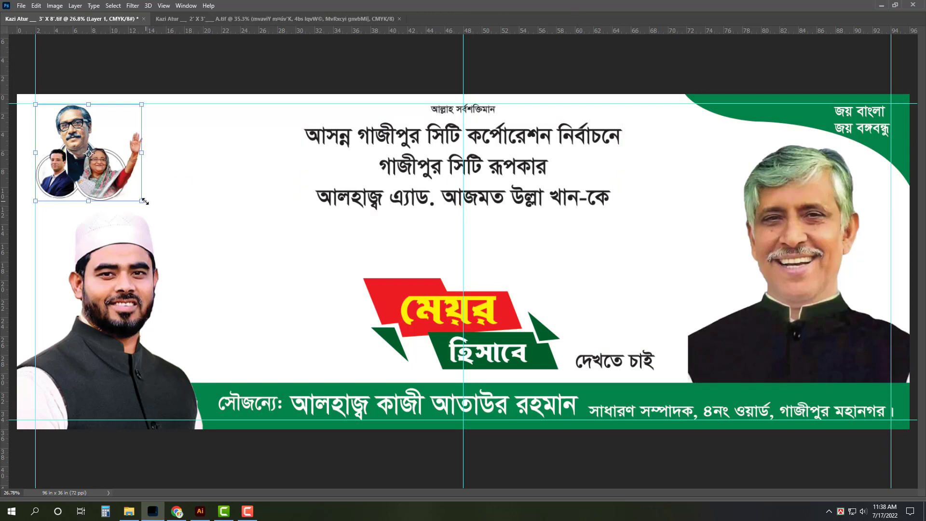
key("Return")
key("ctrl+minus")
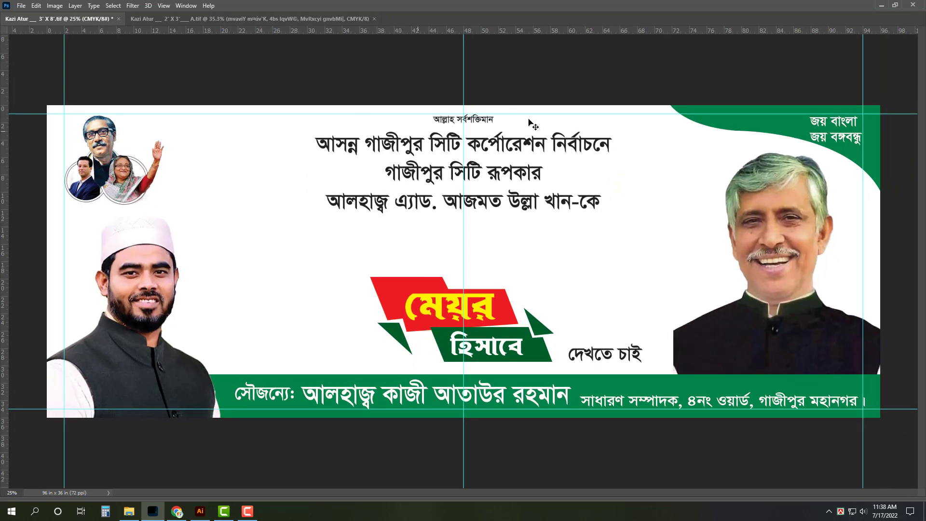
- Duplicate the green corner swoosh, flip it horizontally, and move it to the top-left corner
left_click_drag(758, 134, 271, 134, "alt")
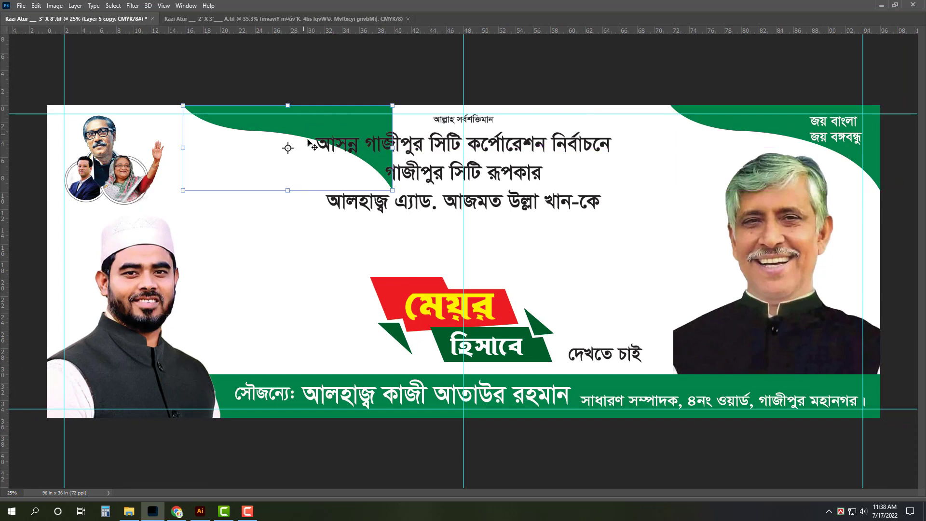
right_click(308, 124)
left_click(354, 290)
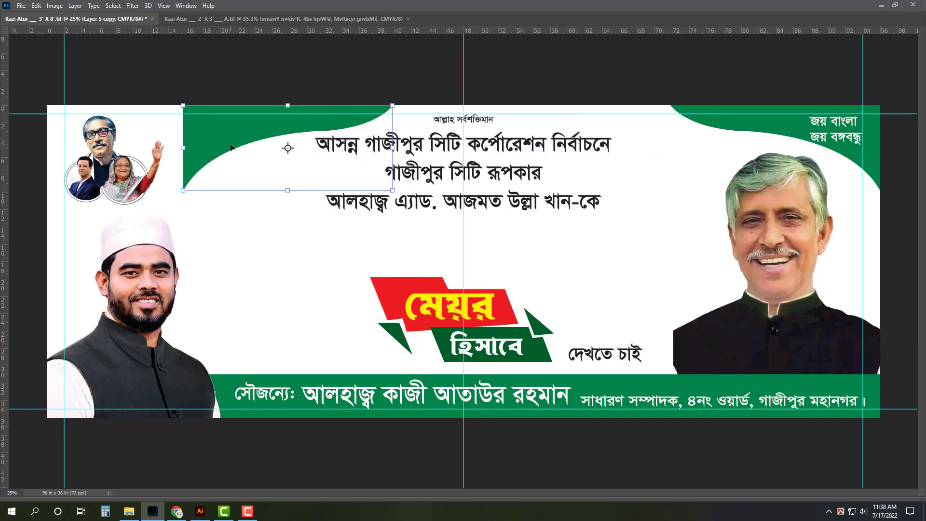
left_click_drag(222, 130, 84, 131)
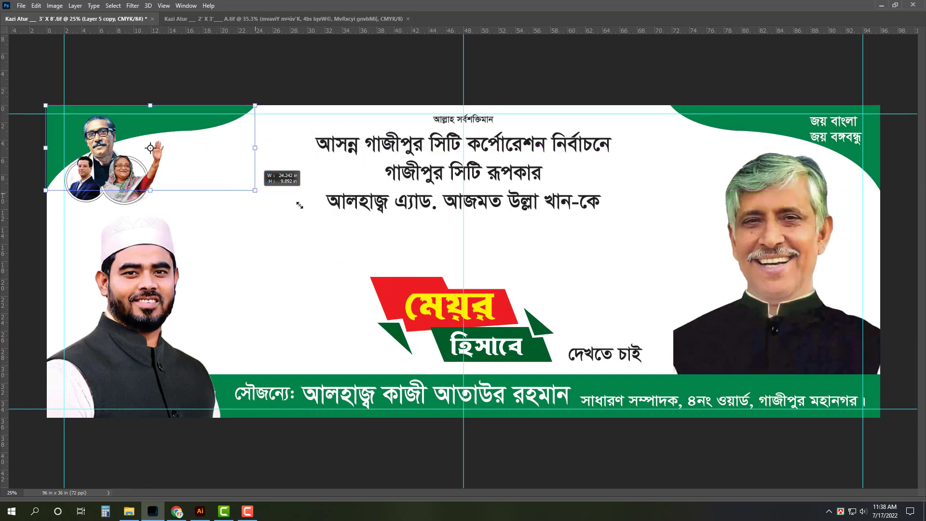
left_click_drag(262, 190, 348, 221)
key("ctrl+z")
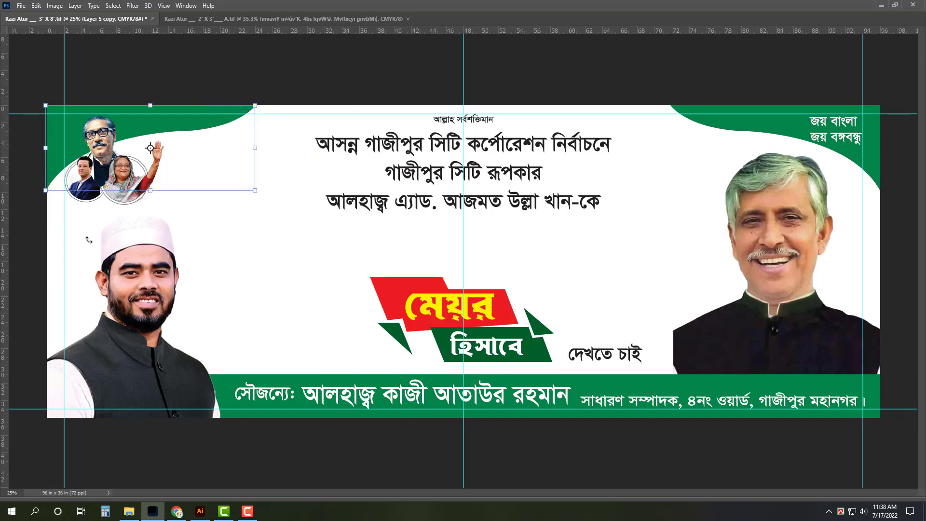
- Stretch the swoosh copy down behind the left portrait and out to the banner's left edge
mouse_move(355, 234)
left_mouse_down()
mouse_move(449, 266)
mouse_move(255, 190)
left_mouse_up()
mouse_move(48, 195)
left_mouse_down()
mouse_move(38, 365)
mouse_move(53, 357)
left_mouse_up()
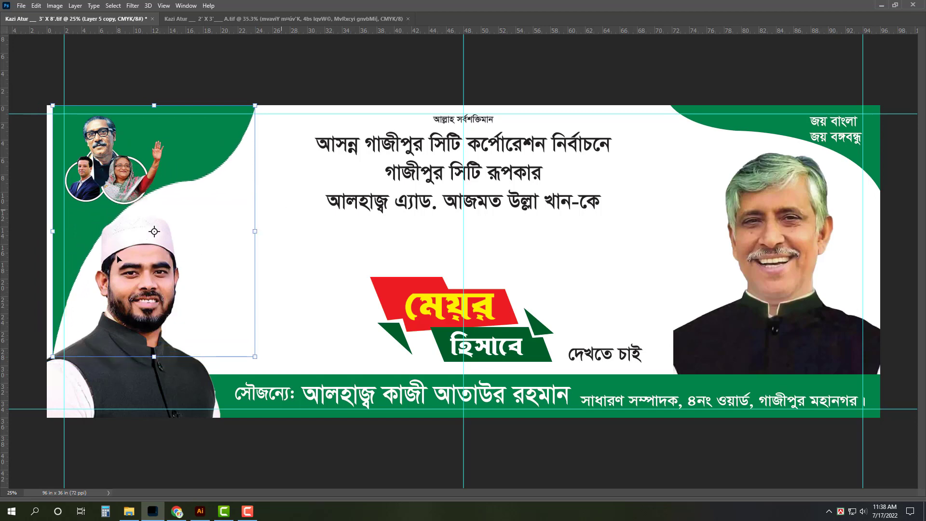
left_click_drag(57, 228, 44, 231)
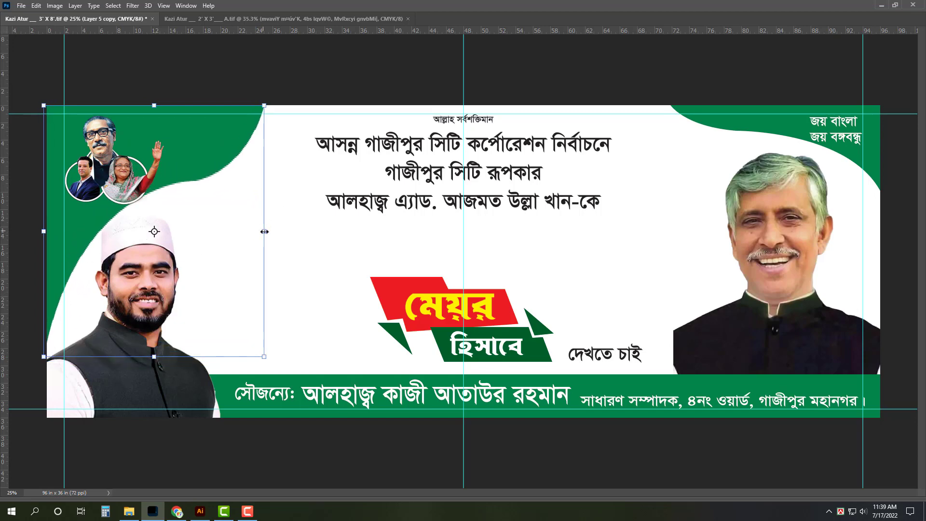
mouse_move(264, 231)
left_mouse_down()
mouse_move(302, 230)
mouse_move(285, 231)
left_mouse_up()
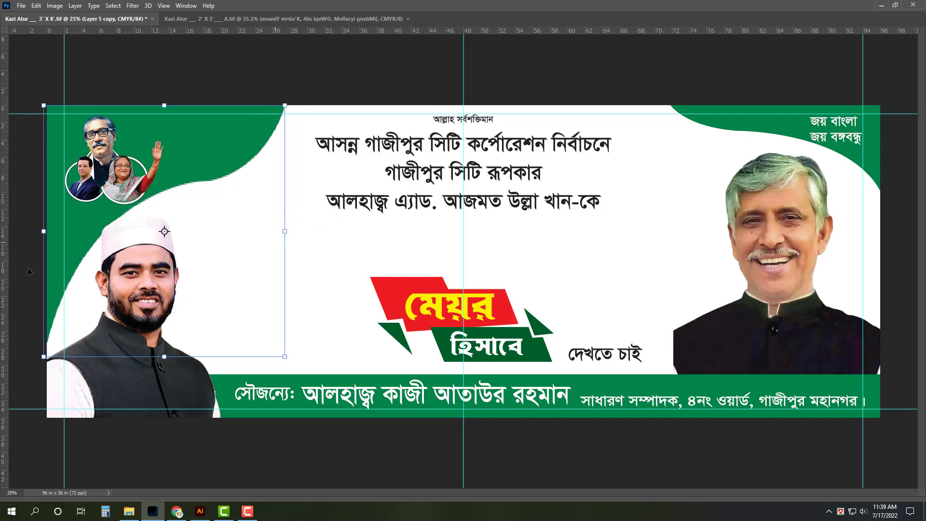
left_click_drag(44, 232, 31, 231)
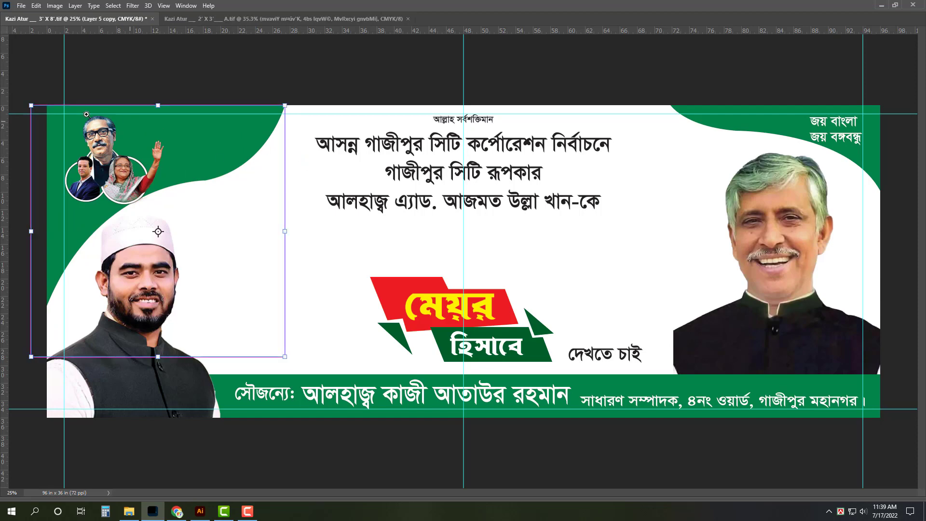
scroll(204, 144, "up", 2)
- Fill the top-left corner swoosh with a very light blue
key("Tab")
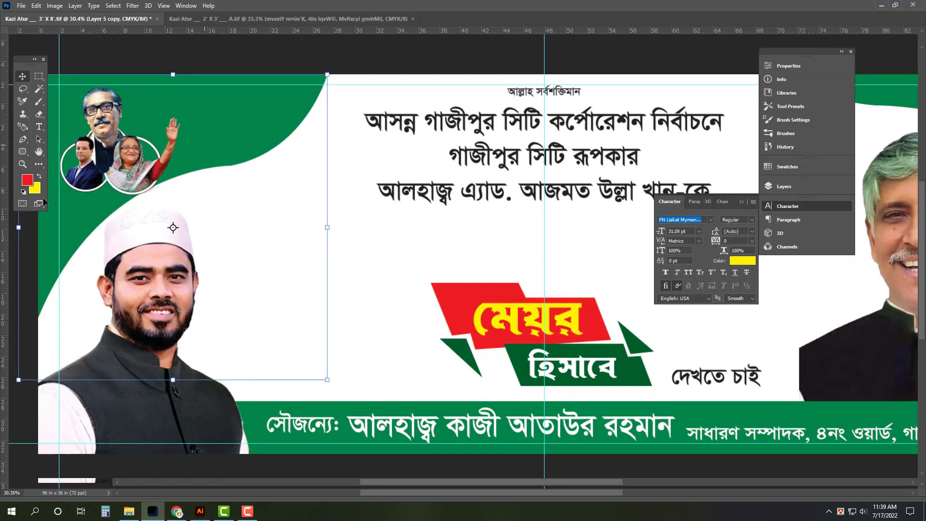
left_click(35, 188)
left_click(73, 191)
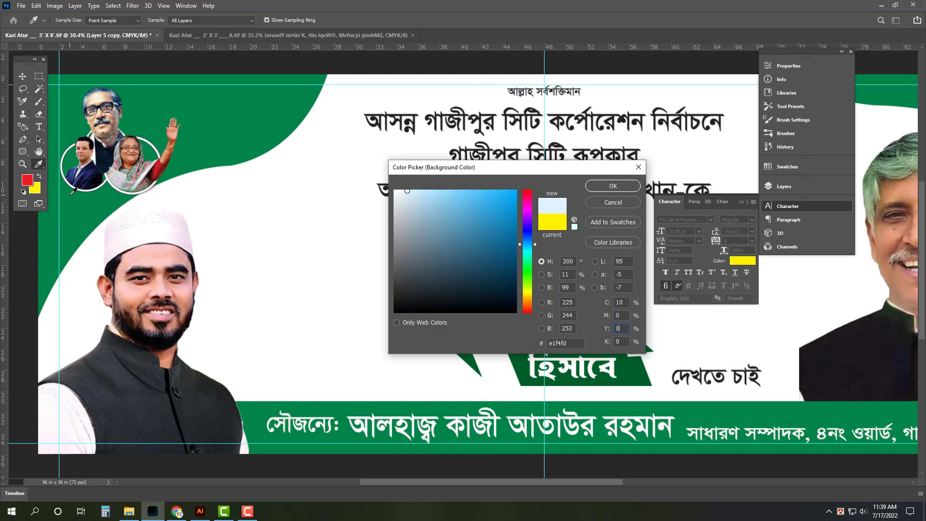
key("Return")
key("v")
key("ctrl+BackSpace")
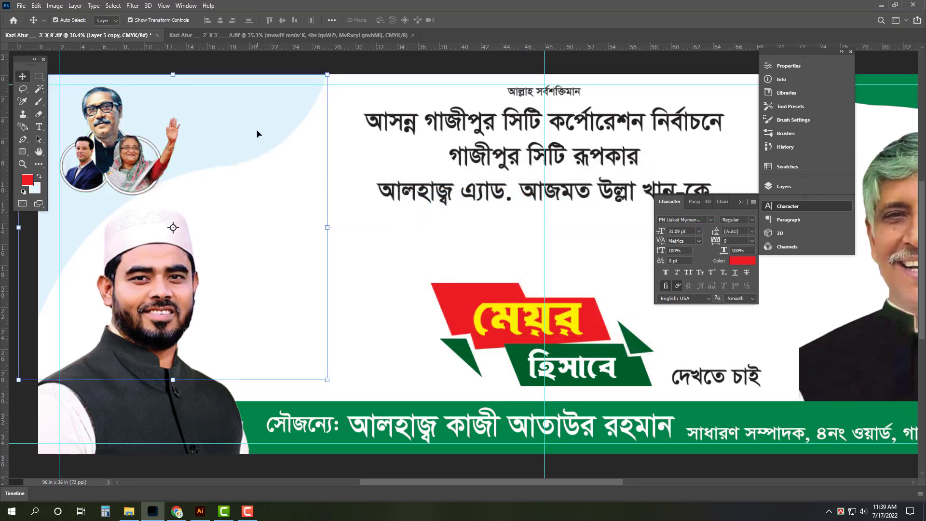
- Duplicate the light-blue curve slightly offset and merge the copy into its layer
key("ctrl+0")
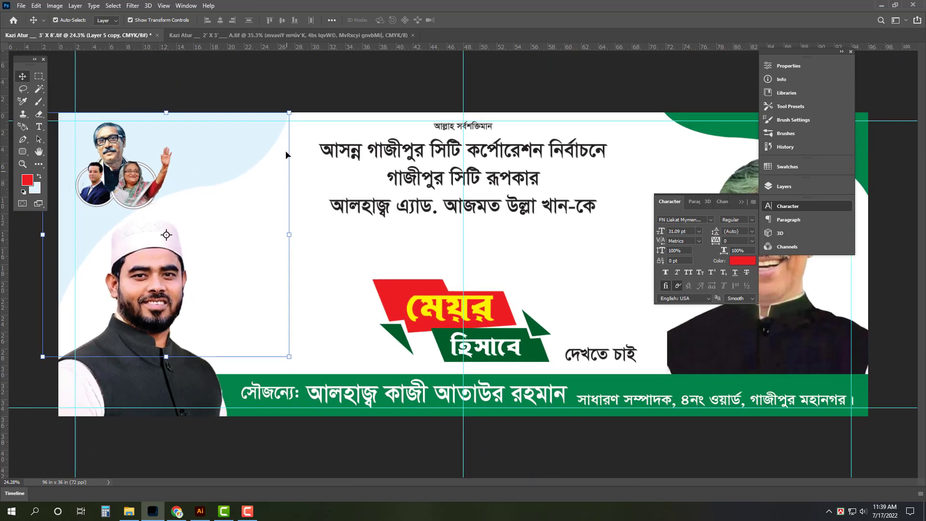
key("Tab")
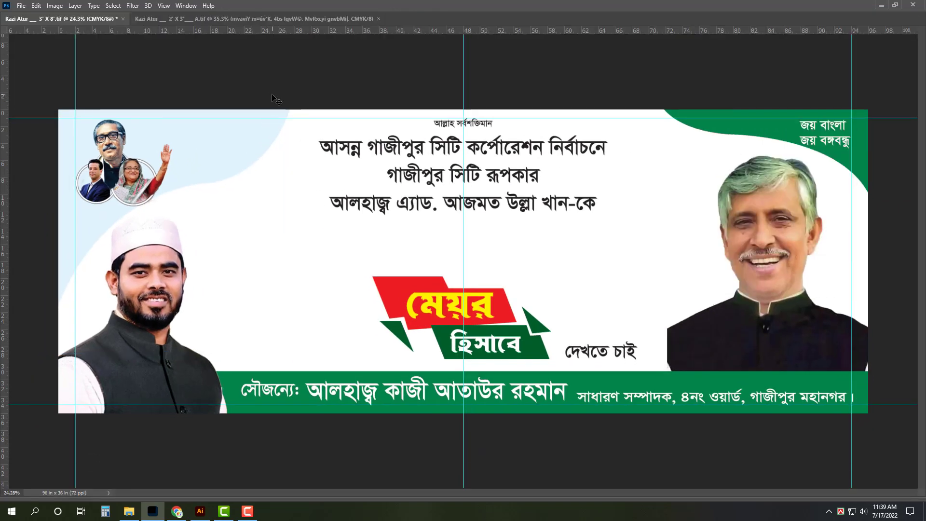
left_click_drag(210, 155, 239, 156)
key("ctrl+shift+e")
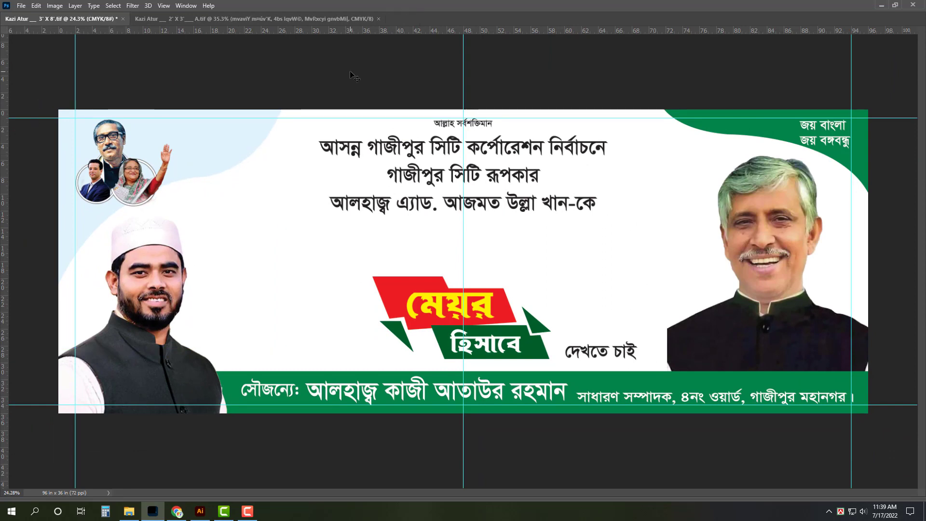
- Recolour the green footer band with a custom deep blue
key("Tab")
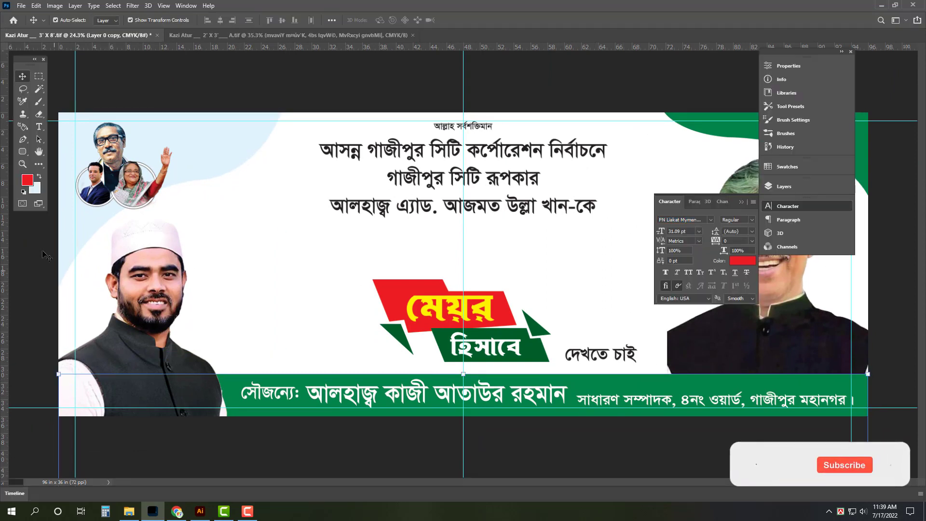
left_click(39, 164)
left_click(35, 190)
type("100")
key("Tab")
type("60")
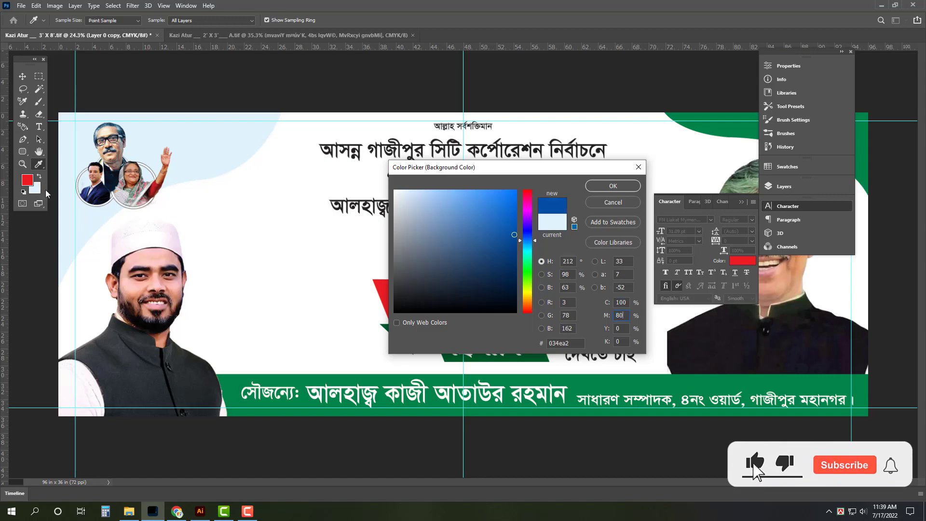
key("Return")
key("ctrl+BackSpace")
key("Tab")
scroll(47, 193, "down", 3)
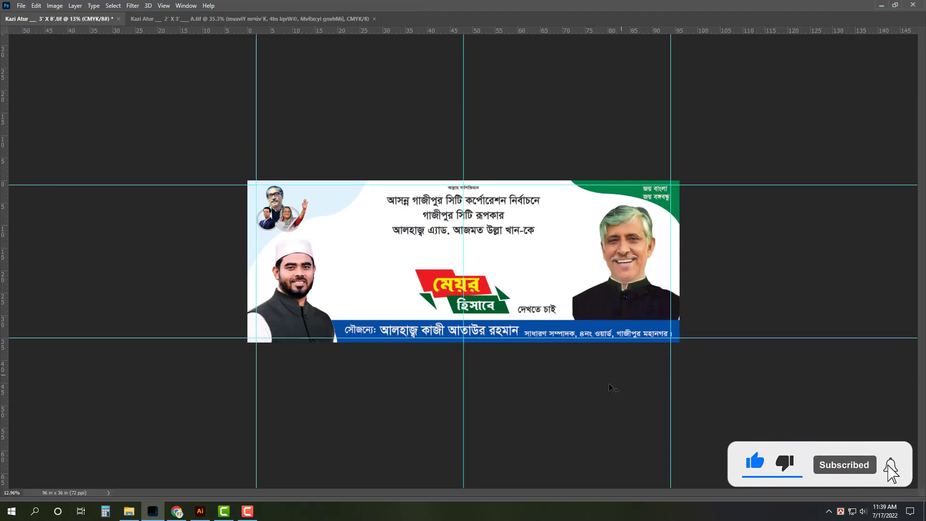
scroll(576, 347, "up", 4)
scroll(577, 347, "up", 2)
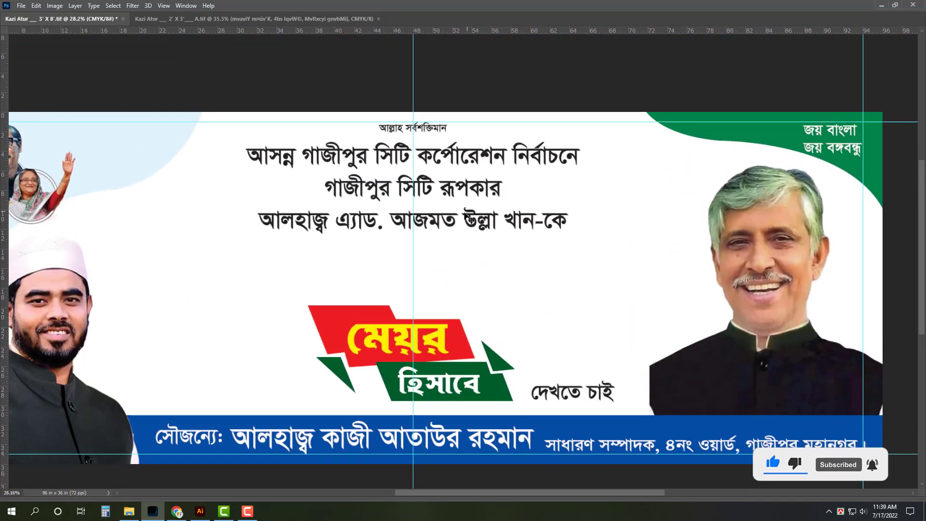
- Delete the third line of the three-line headline
left_click(460, 229)
left_click(375, 226)
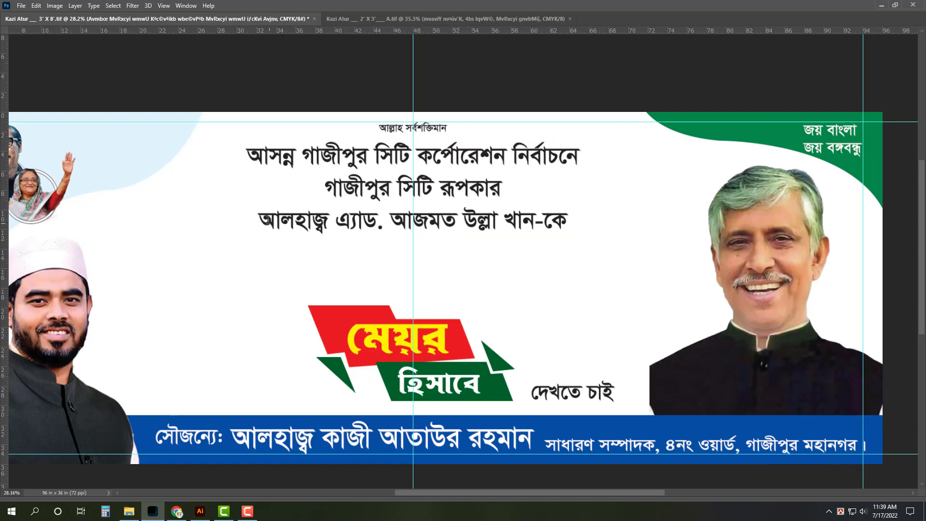
key("shift+Right")
key("shift+Right")
key("shift+Right")
left_click(568, 221, "shift")
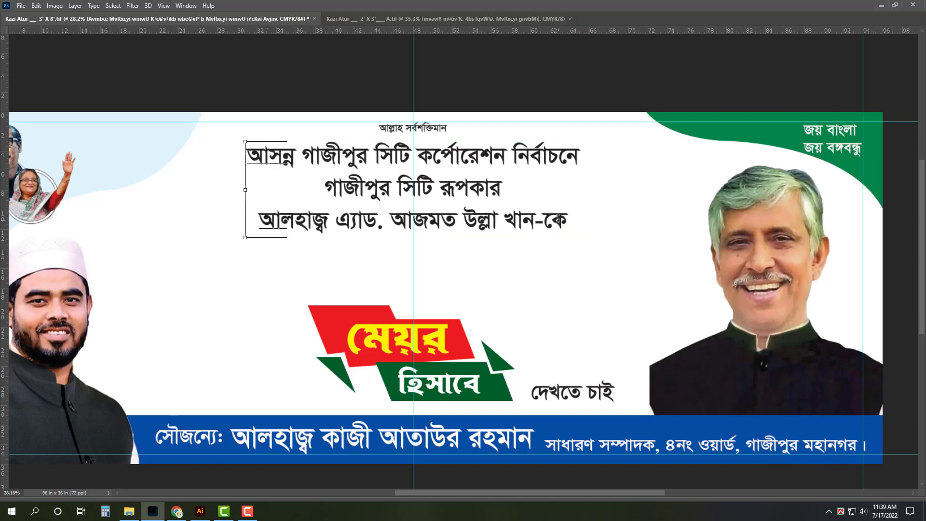
key("BackSpace")
- Duplicate the headline below, replace it with the candidate's name, and enlarge it
left_click_drag(455, 157, 455, 235)
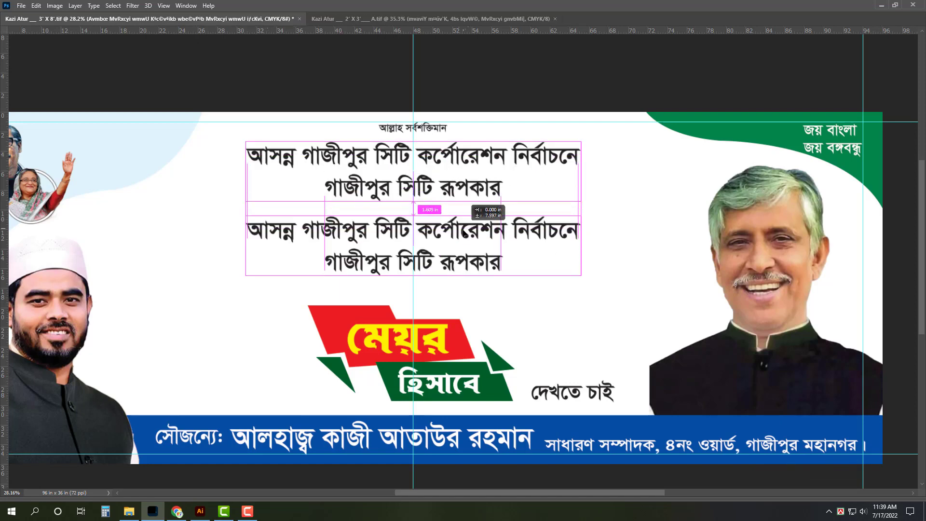
key("ctrl+a")
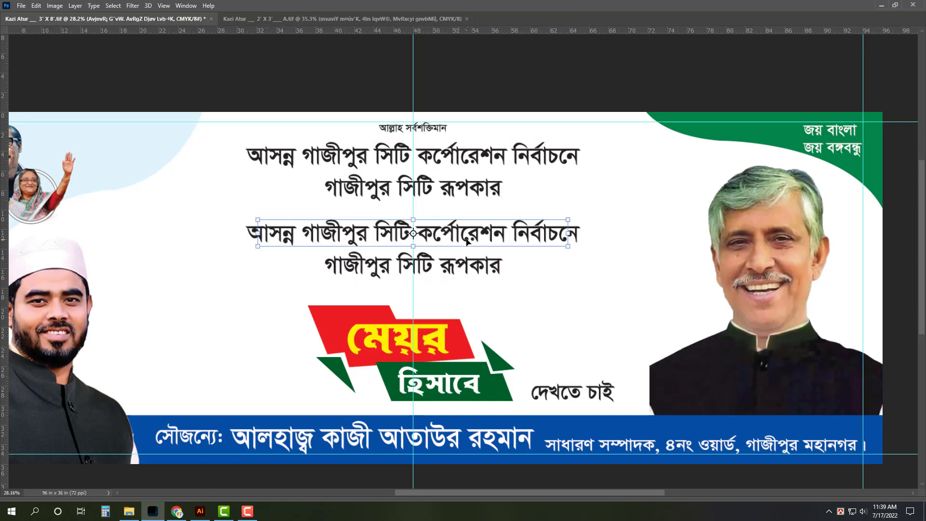
key("ctrl+v")
key("ctrl+Return")
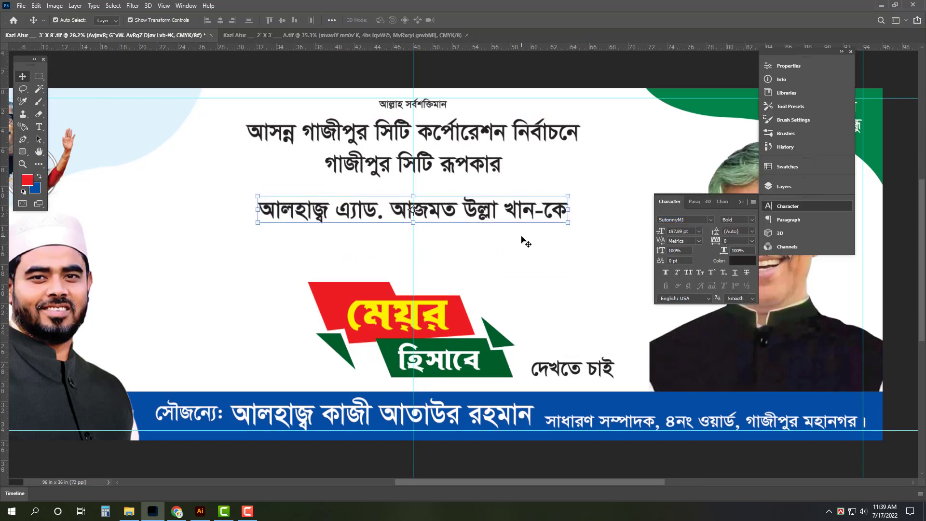
key("Tab")
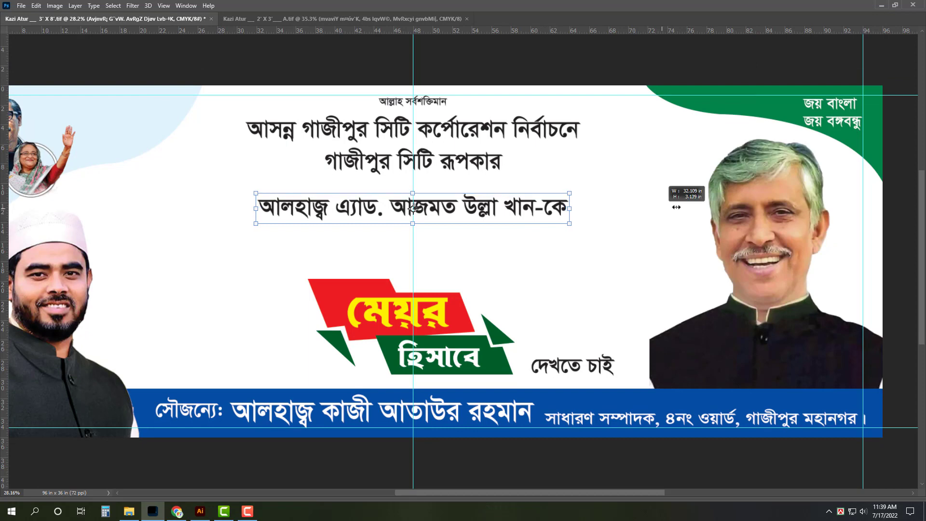
left_click_drag(568, 209, 677, 207)
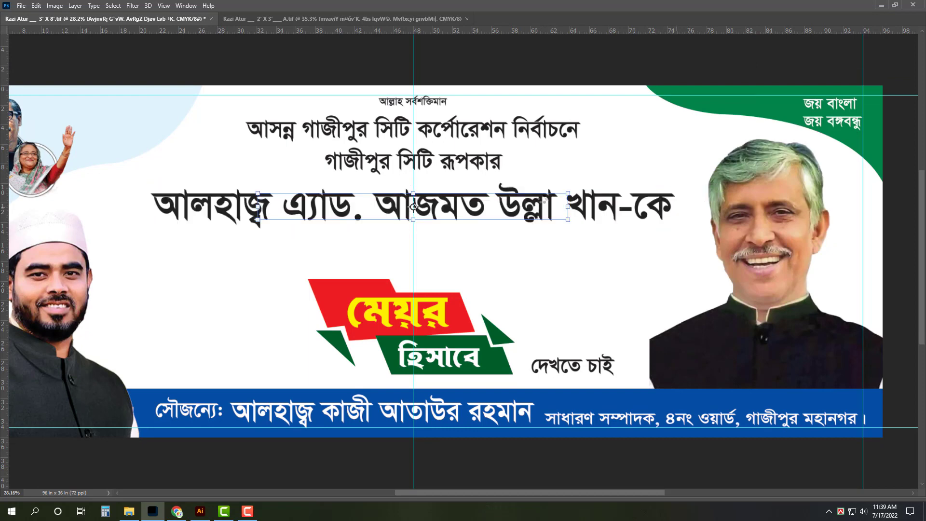
key("Return")
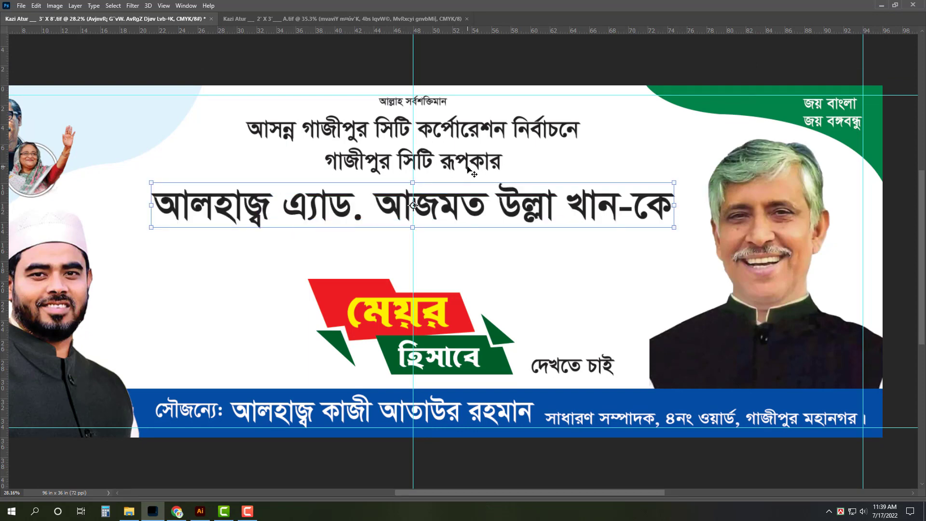
- Cut the top headline to one line, enlarge it, and colour it blue
left_click(468, 166)
key("t")
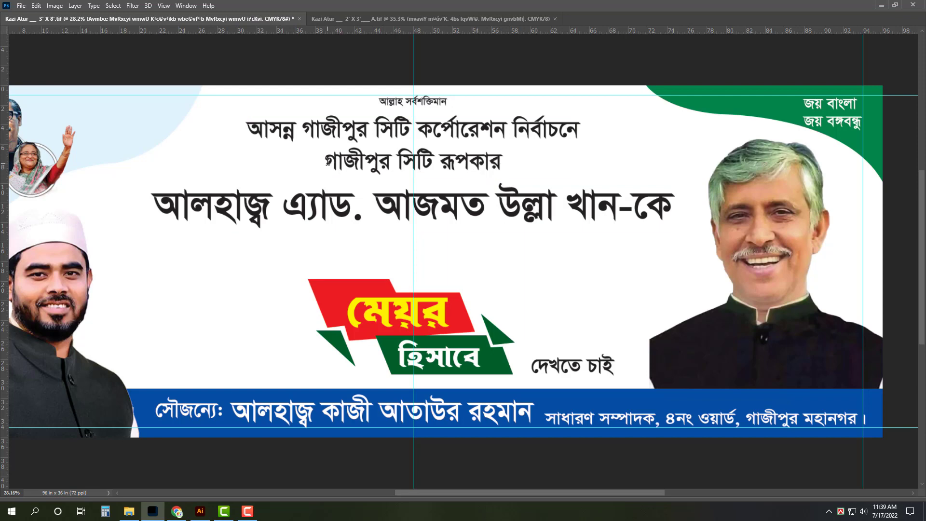
key("BackSpace")
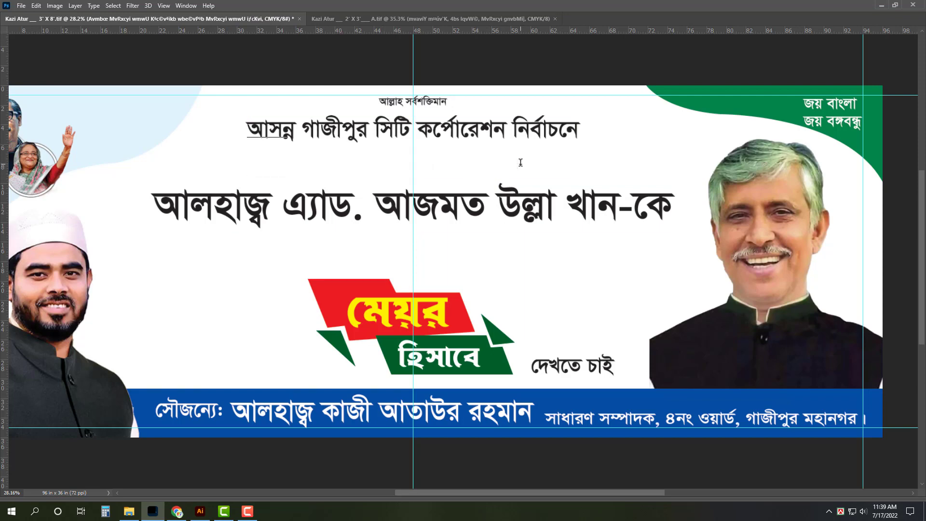
key("ctrl+Return")
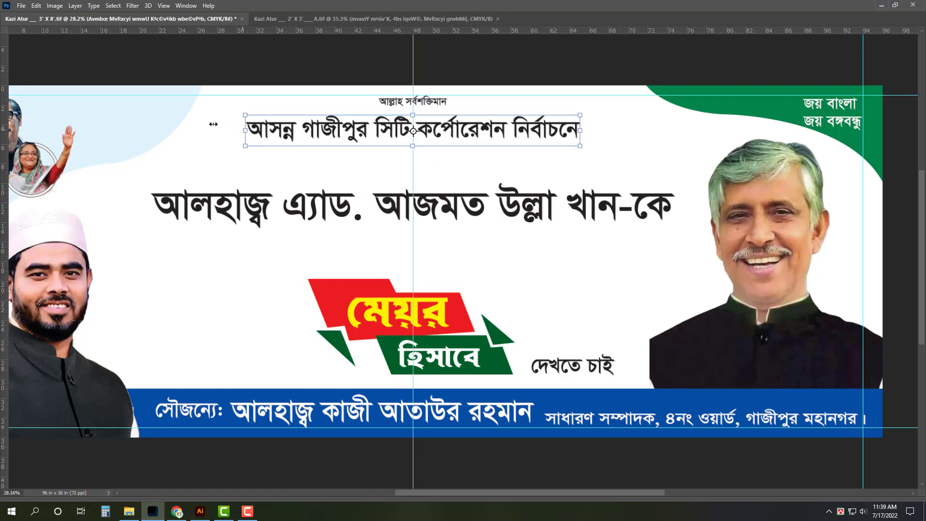
left_click_drag(213, 124, 209, 124)
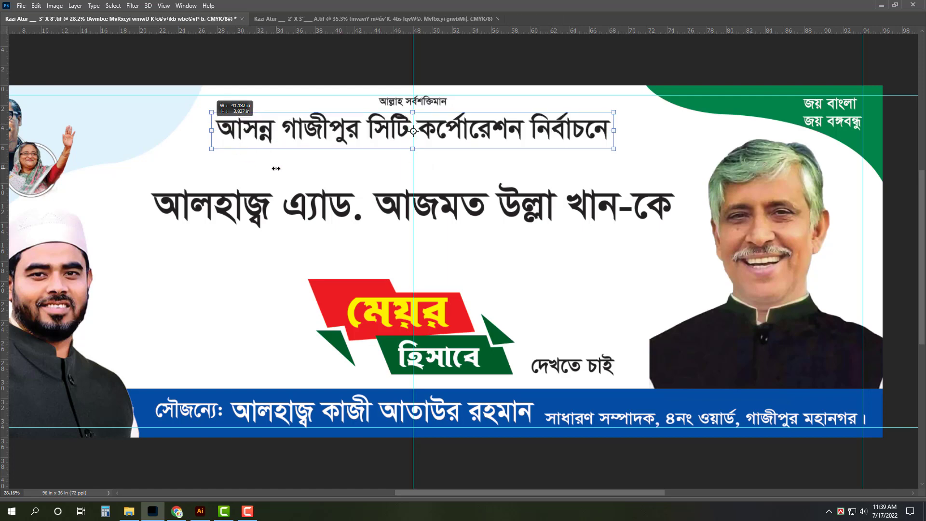
key("Return")
key("ctrl+t")
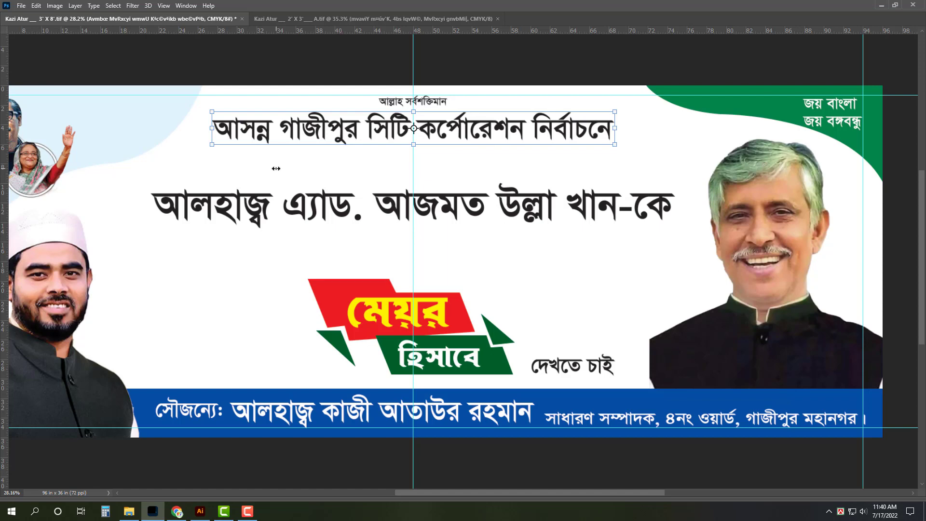
key("Tab")
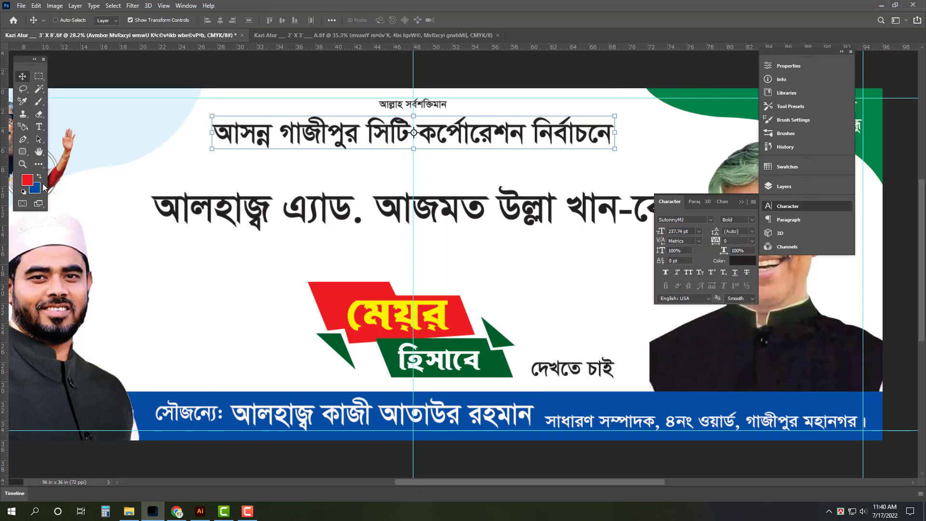
key("ctrl+BackSpace")
key("Tab")
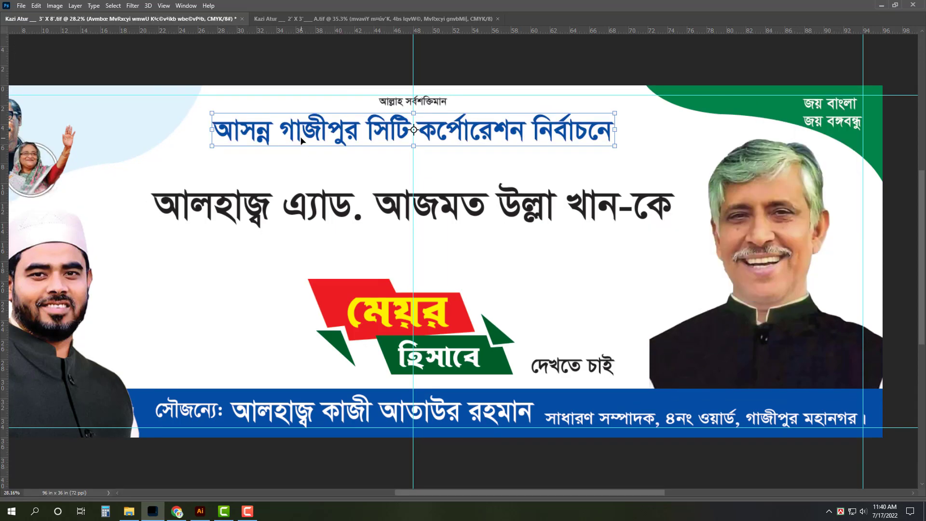
- Place a small black গাজীপুর সিটি রূপকার line above the name, left-aligned with it
left_click_drag(275, 137, 203, 176, "alt")
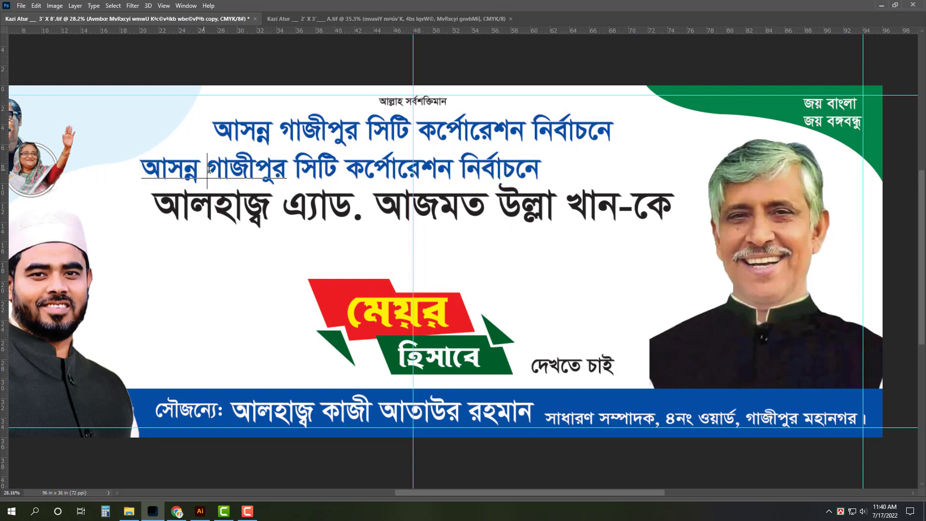
left_click_drag(263, 179, 192, 176)
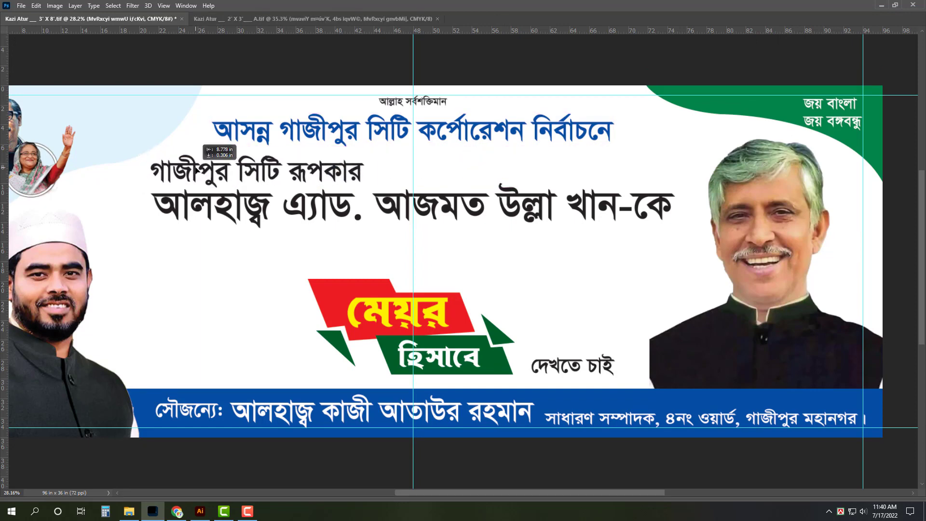
left_click_drag(259, 187, 259, 192)
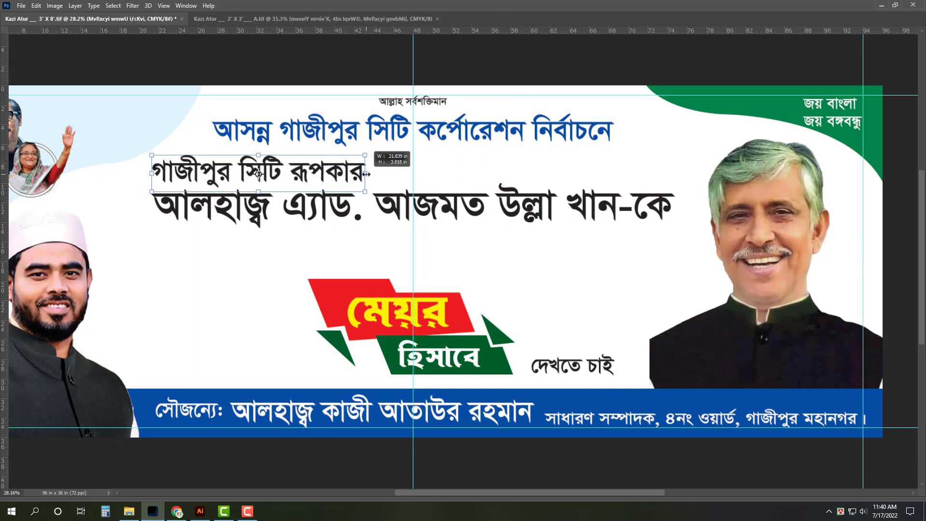
key("ctrl+z")
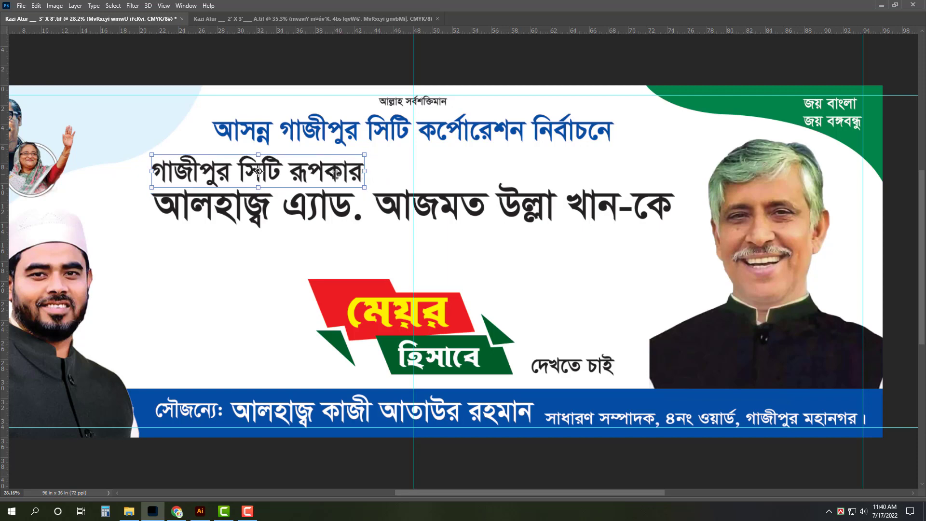
left_click_drag(334, 175, 498, 167)
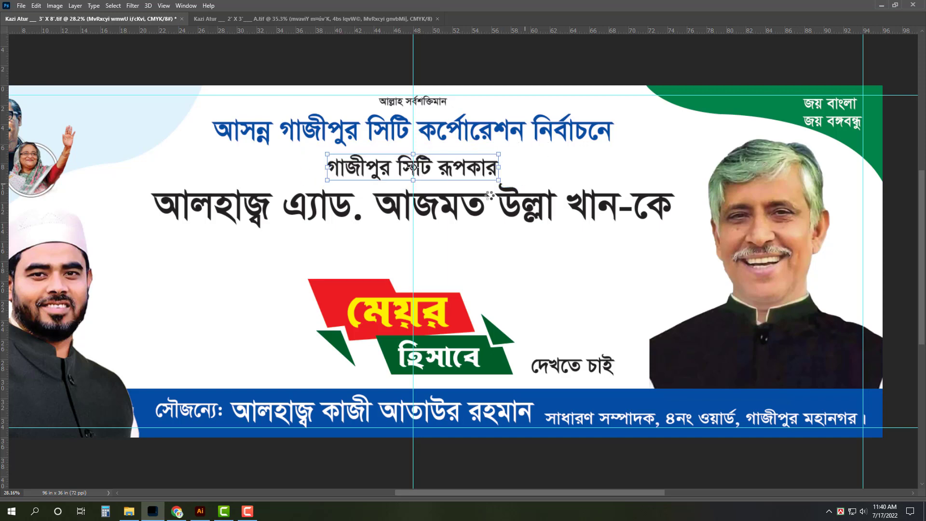
left_click_drag(444, 165, 303, 168)
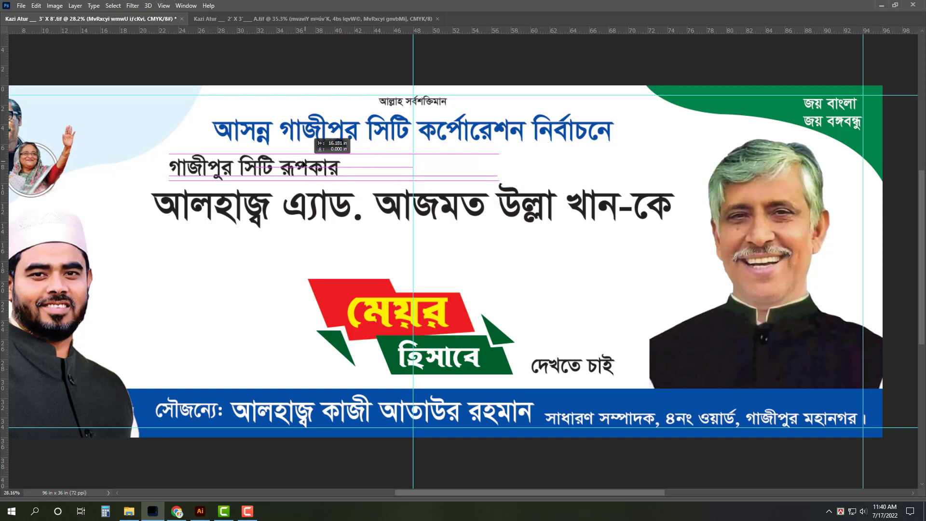
key("Return")
left_click(299, 207, "shift")
key("Tab")
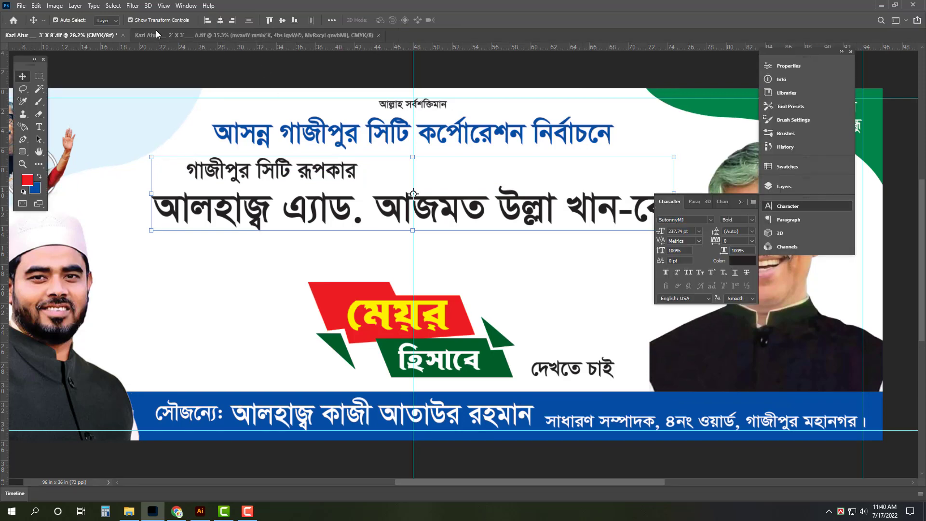
key("Tab")
key("Tab")
key("Tab")
left_click(273, 167)
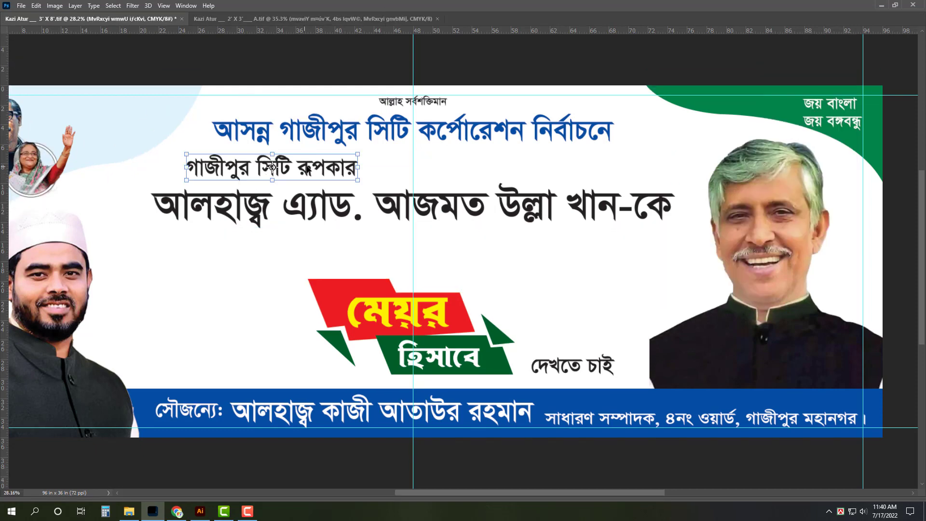
left_click(456, 190)
- Save the banner and select the large candidate-name text layer
left_click(393, 141)
key("ctrl+s")
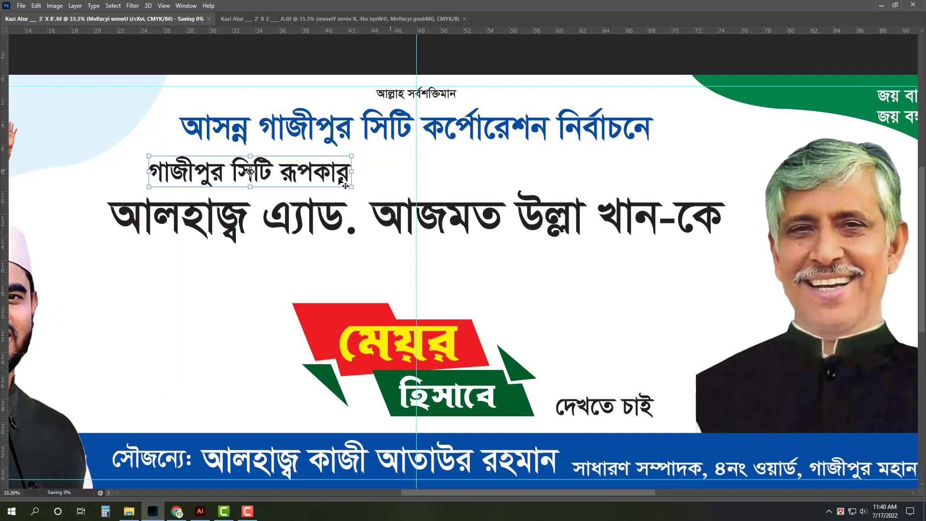
left_click(418, 236)
key("Tab")
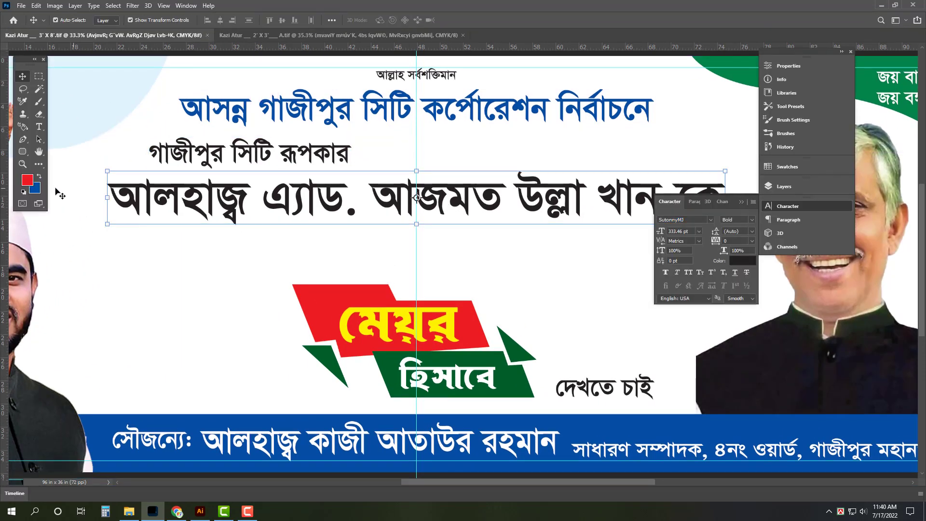
left_click(39, 177)
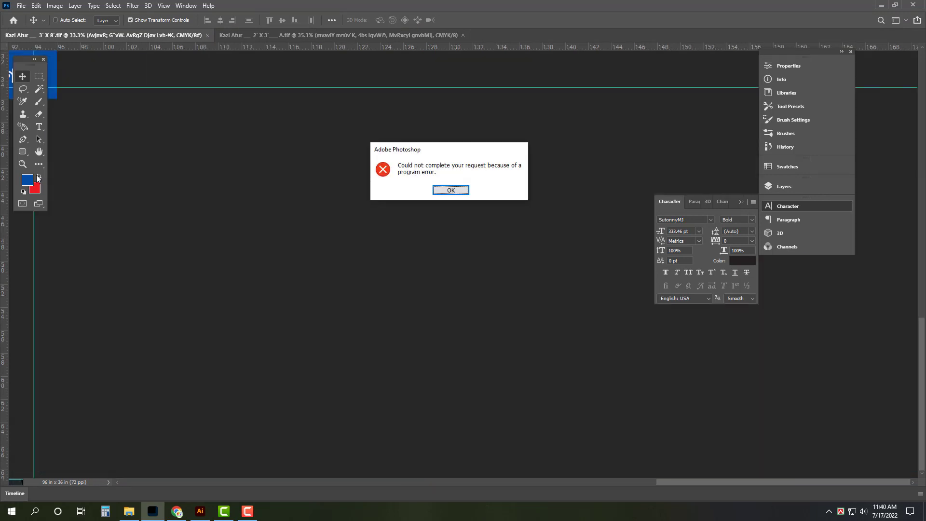
key("Return")
key("ctrl+0")
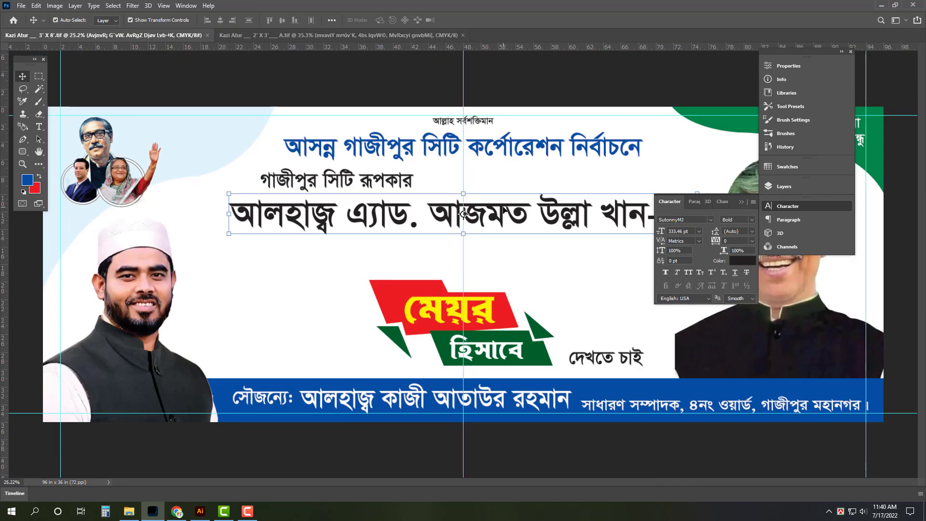
key("Return")
- Set the candidate-name text colour to red in the Character panel
left_click(742, 260)
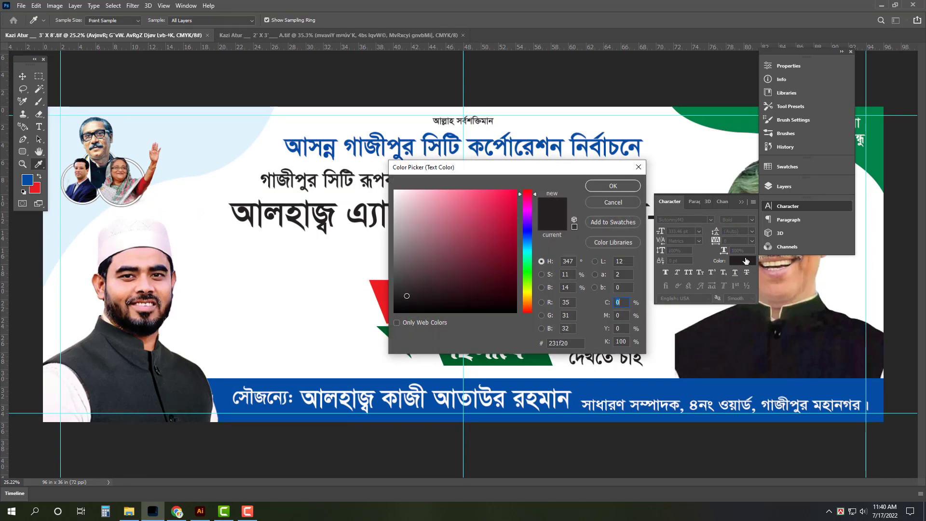
key("Tab")
type("100")
key("Tab")
type("100")
key("Tab")
key("Return")
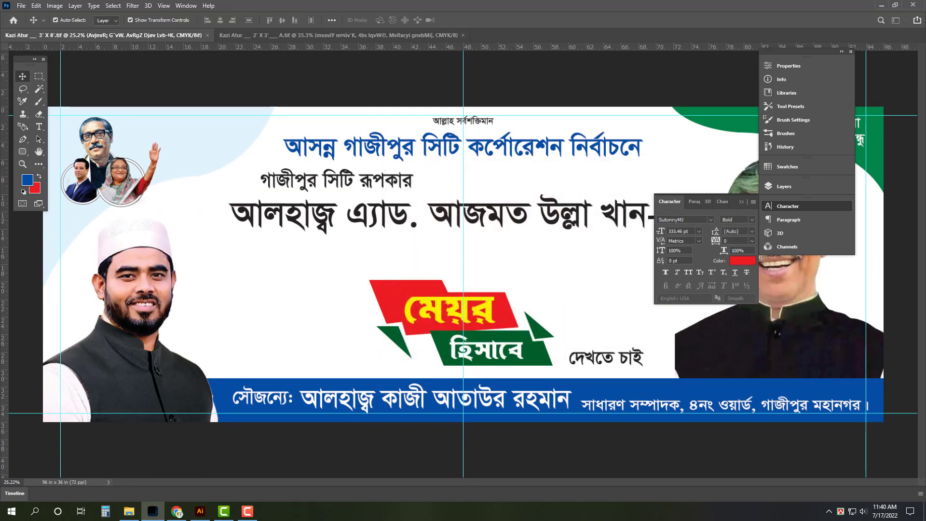
left_click(788, 206)
left_click(540, 187)
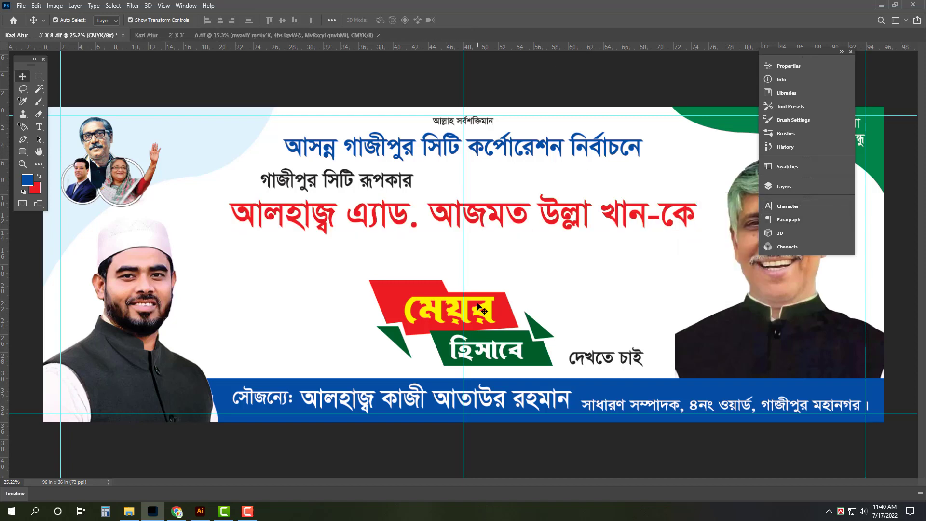
left_click(535, 337)
key("Tab")
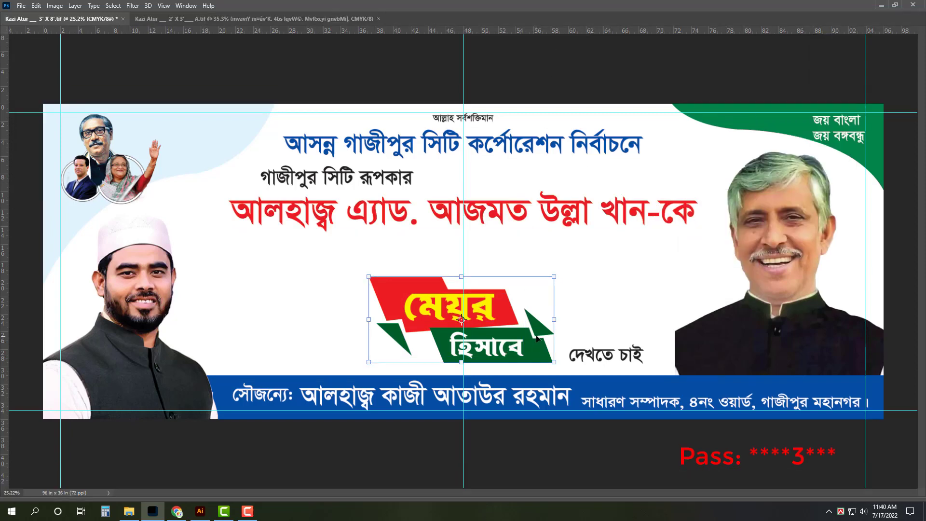
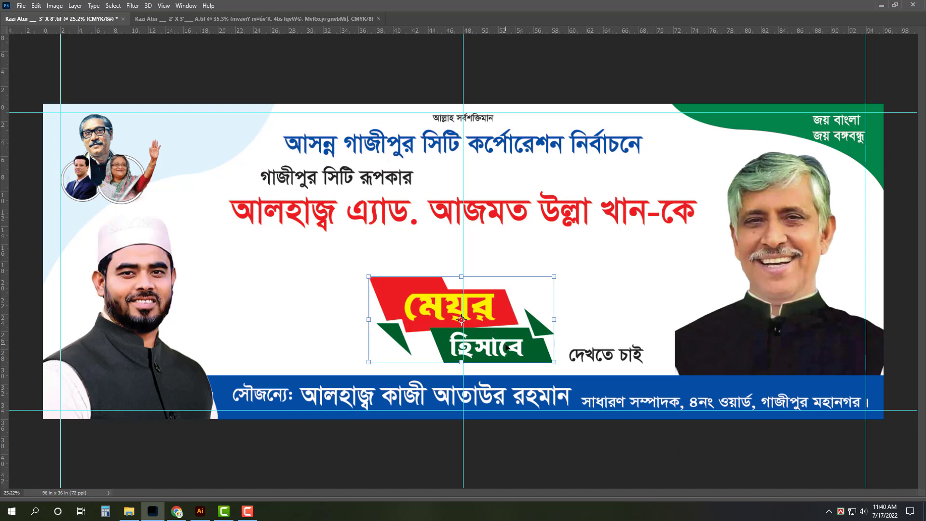
- Move the মেয়র হিসাবে badge up-right, then reposition and enlarge the দেখতে চাই line
mouse_move(507, 346)
left_mouse_down()
mouse_move(612, 311)
mouse_move(600, 314)
left_mouse_up()
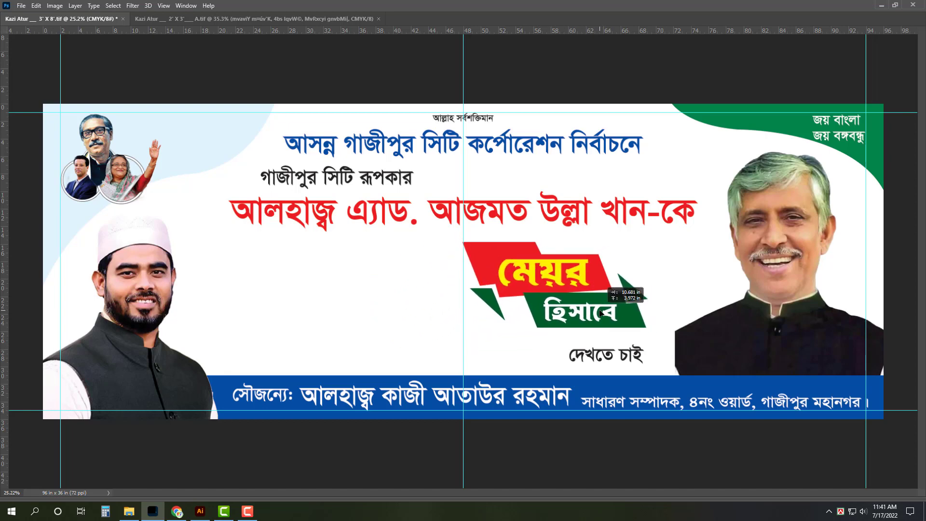
scroll(630, 364, "up", 2)
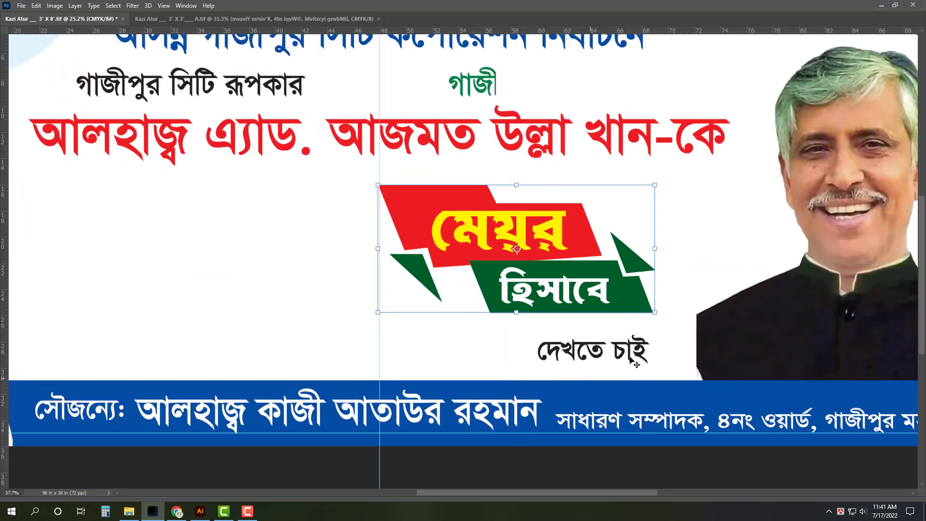
left_click_drag(629, 361, 650, 369)
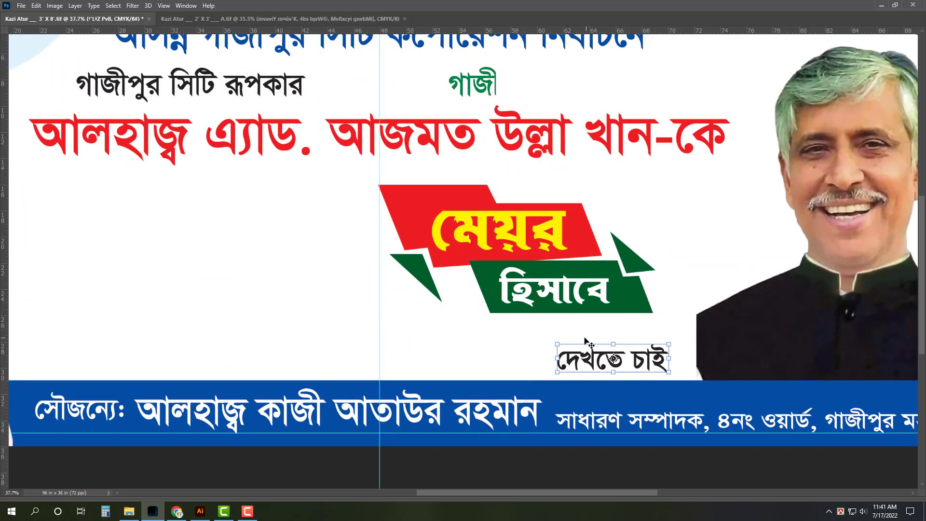
left_click_drag(557, 344, 489, 315)
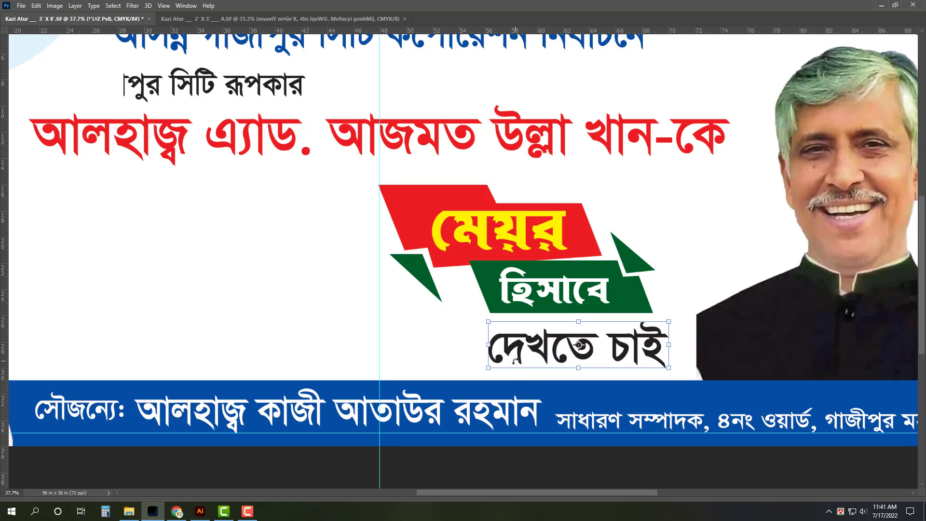
key("shift+Down")
key("shift+Down")
key("shift+Down")
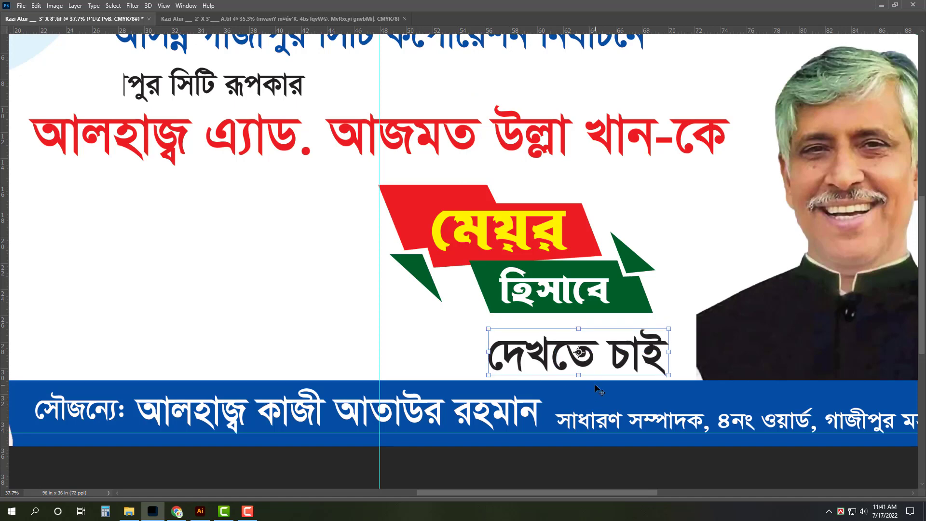
- Select the মেয়র and হিসাবে strips as one badge and nudge it slightly down
left_click(601, 285)
left_click(562, 241, "shift")
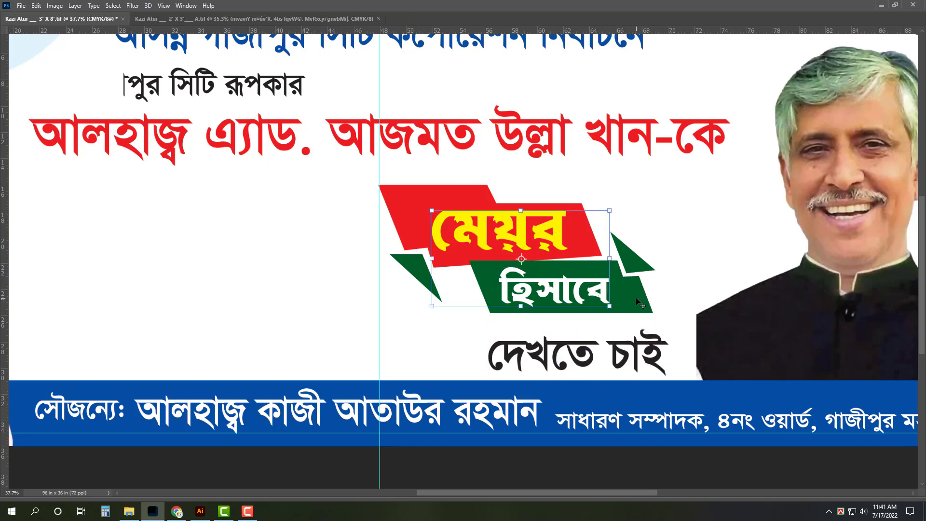
left_click(635, 297, "shift")
key("shift+Down")
key("shift+Down")
key("shift+Down")
key("Tab")
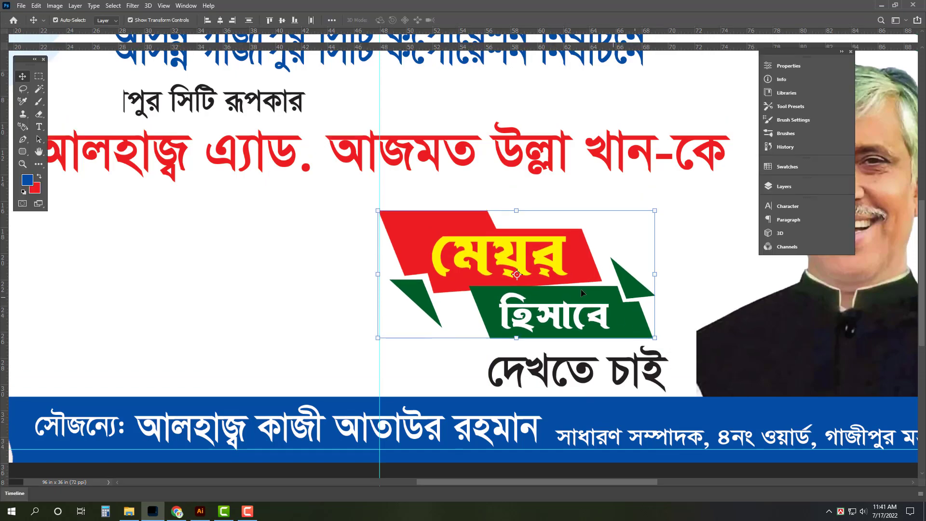
- Set the red candidate-name headline's font to KongshoMJ Bold
left_click(427, 159)
key("ctrl+0")
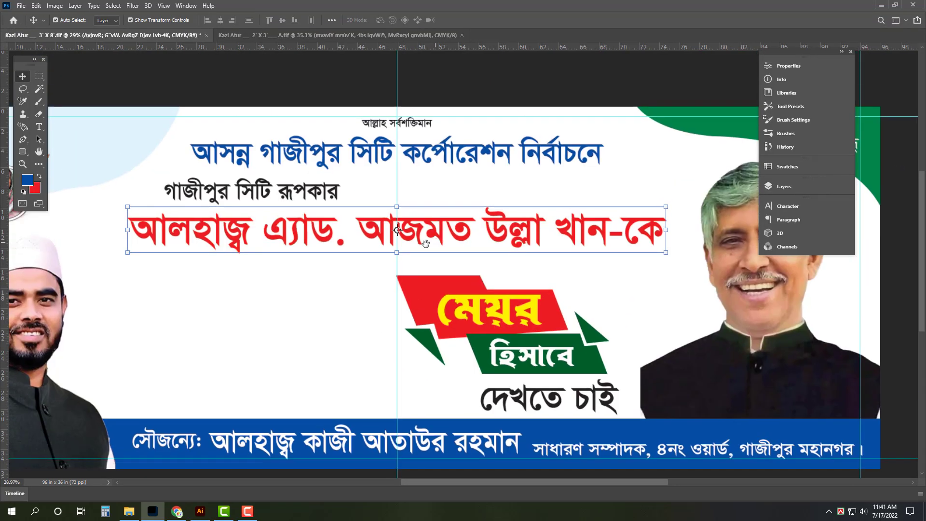
scroll(425, 243, "up", 1)
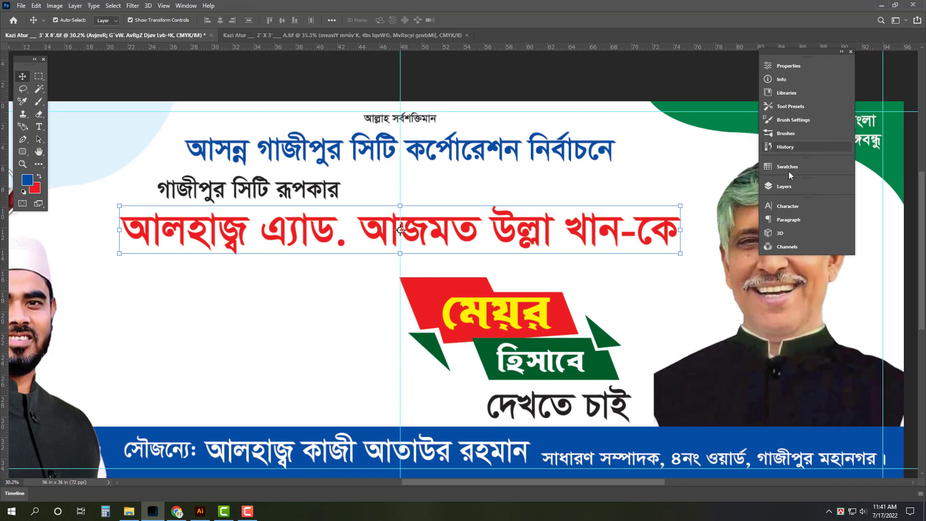
left_click(796, 207)
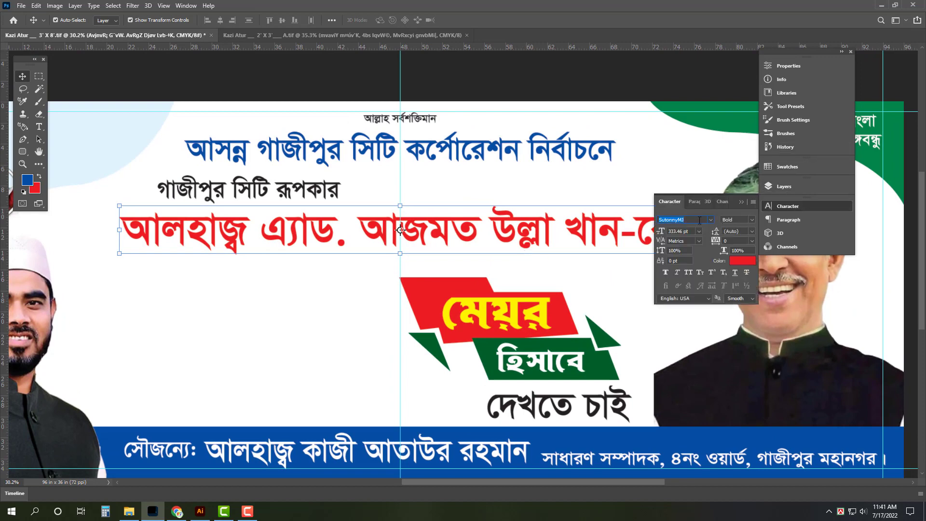
type("kongs")
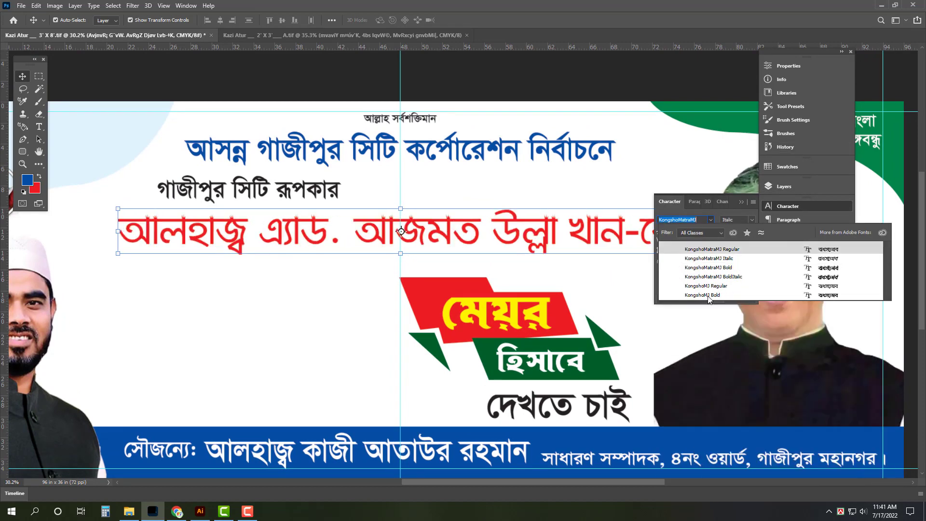
left_click(716, 295)
key("Tab")
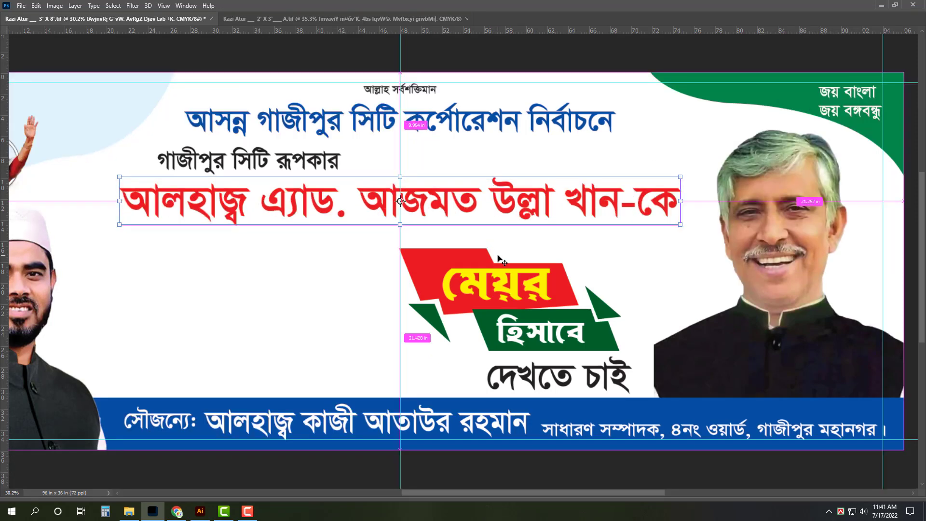
- Stretch the red headline vertically to make it taller
left_click_drag(403, 235, 405, 261)
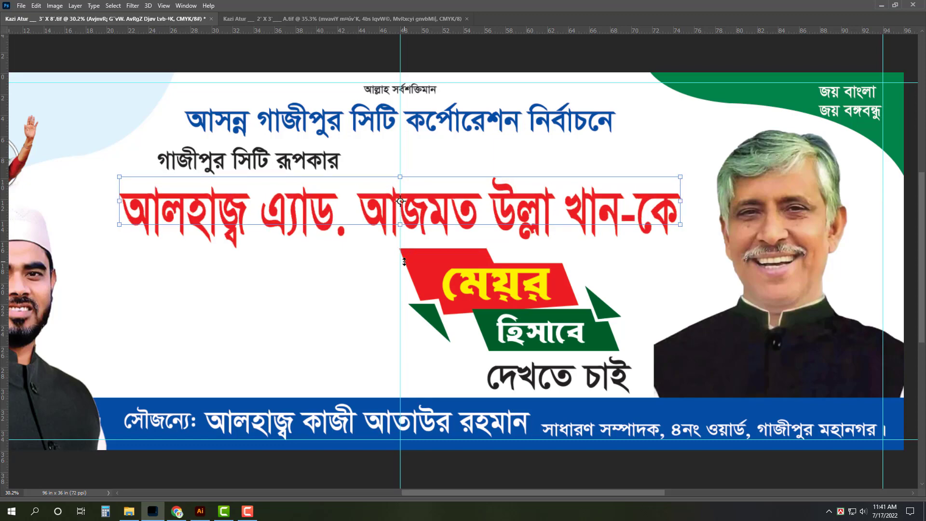
key("Tab")
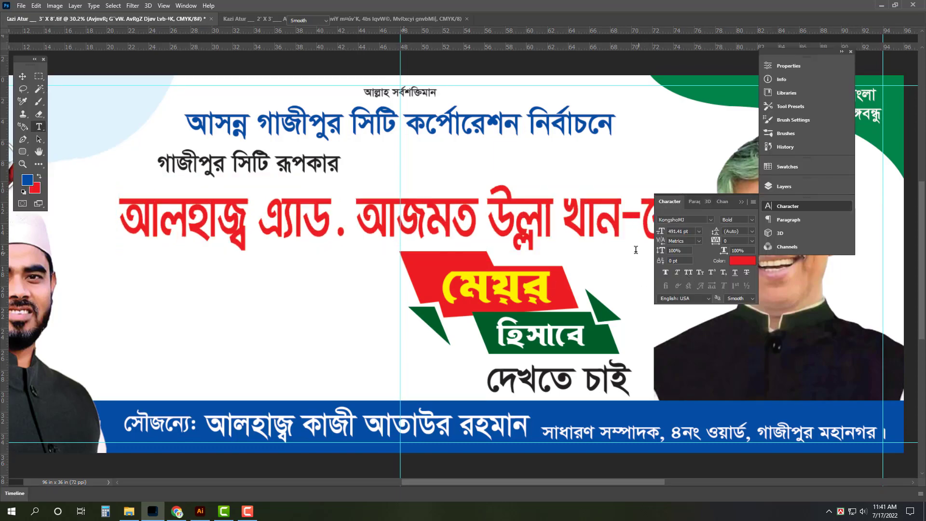
scroll(501, 277, "up", 1)
left_click_drag(574, 229, 357, 205)
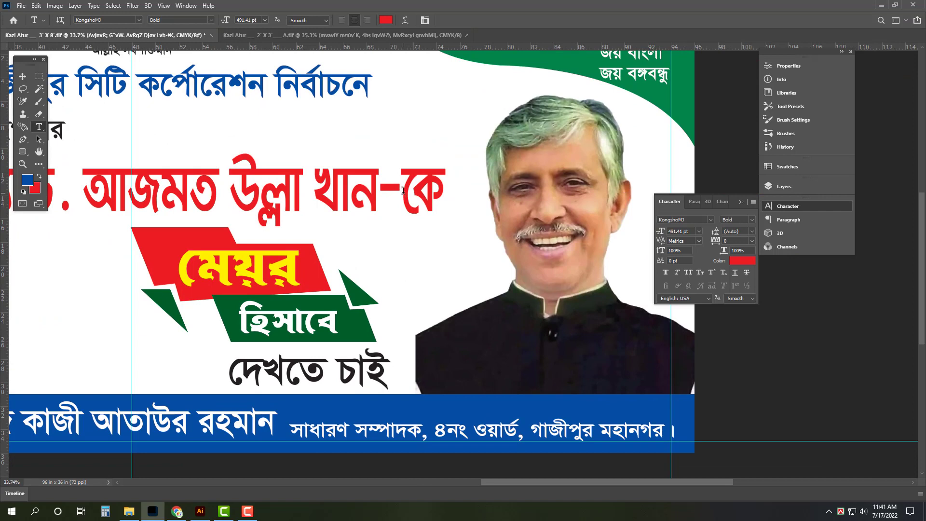
- Set the selected headline letters to 412 pt SutonnyMJ and remove the stray space in খান-কে
key("v")
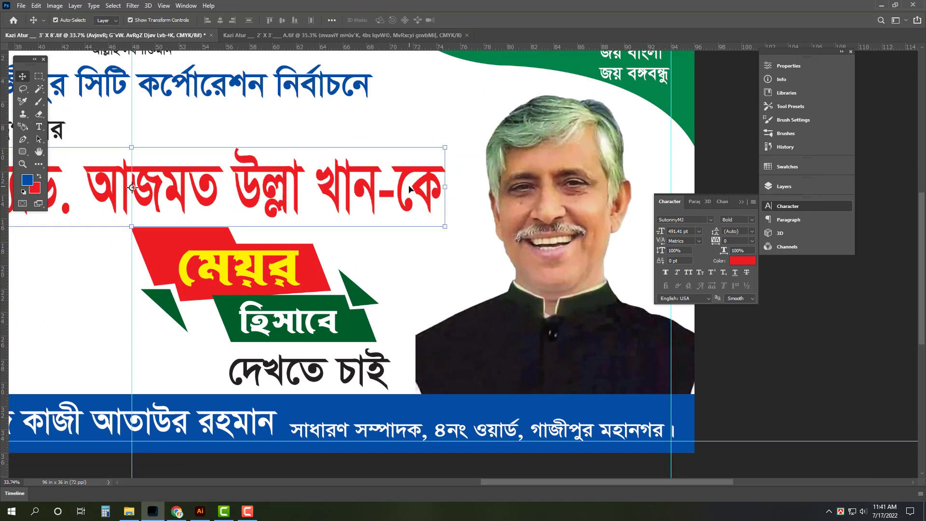
double_click(409, 188)
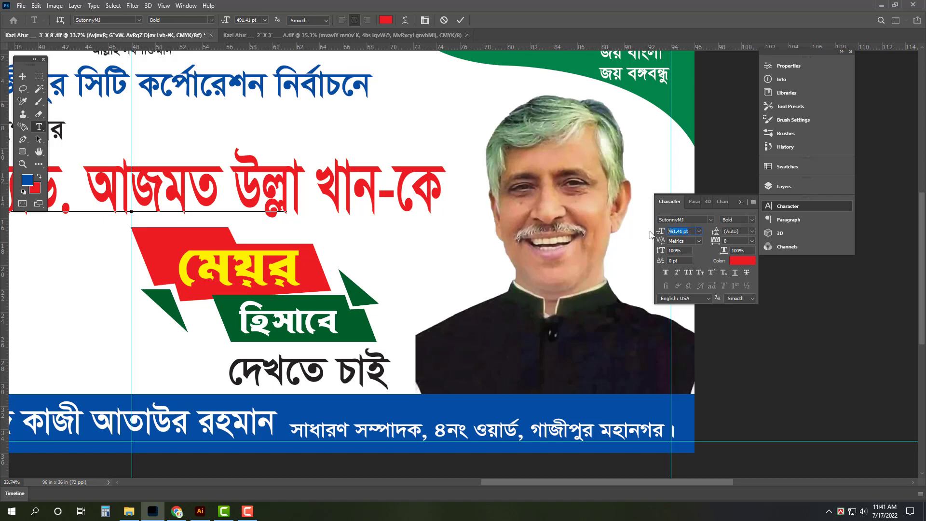
left_click_drag(660, 232, 650, 235)
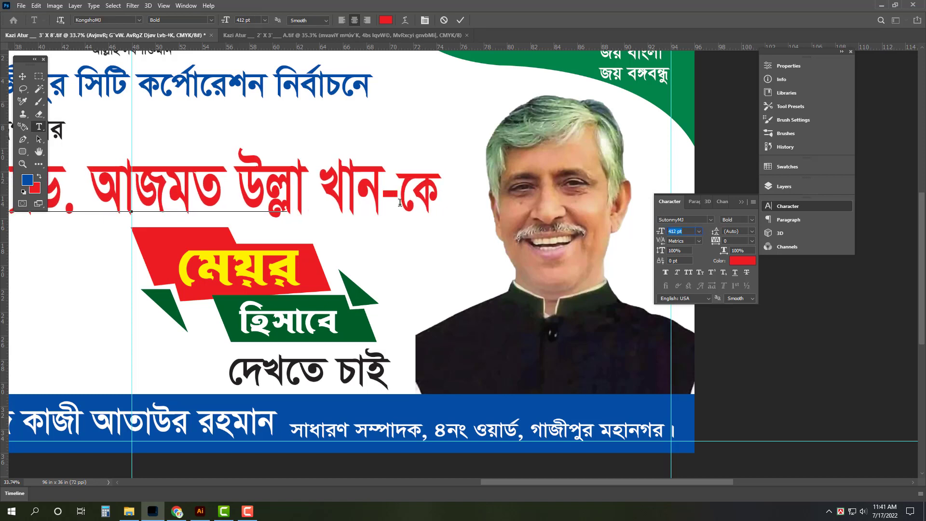
left_click(411, 192)
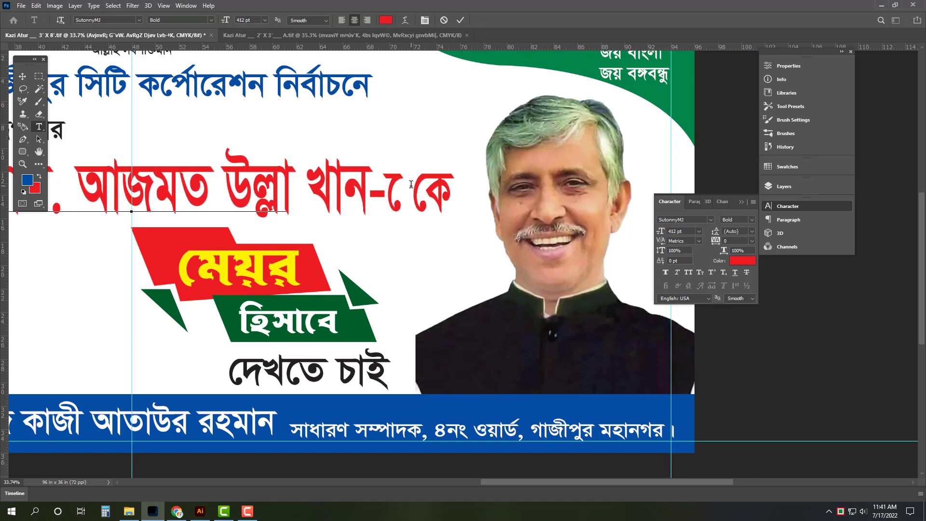
key("BackSpace")
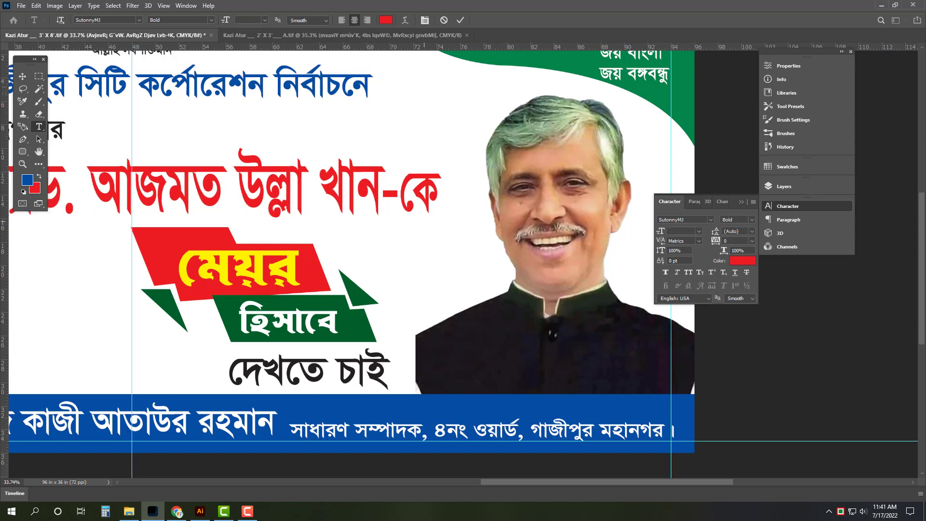
left_click(22, 76)
key("ctrl+0")
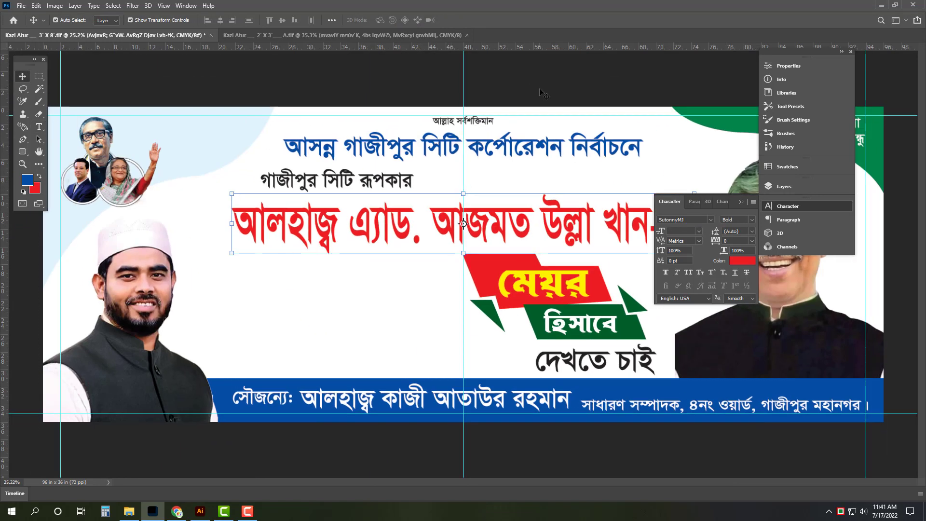
left_click(540, 92)
key("Tab")
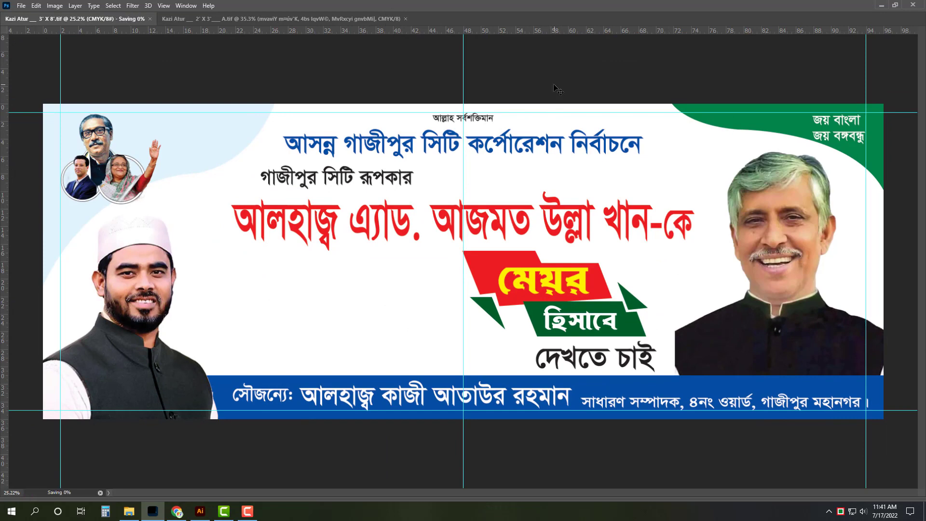
- Select the boat-emblem party logo in Illustrator, zoom in on it, and return to Photoshop
left_click(201, 512)
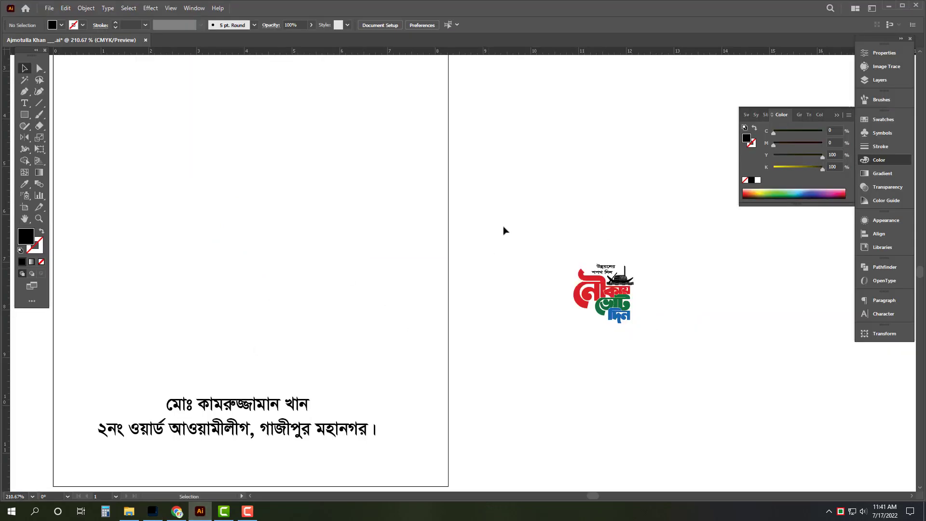
left_click_drag(504, 230, 681, 398)
left_click(682, 367)
key("z")
mouse_move(647, 293)
left_mouse_down()
mouse_move(738, 339)
mouse_move(619, 355)
left_mouse_up()
key("ctrl+plus")
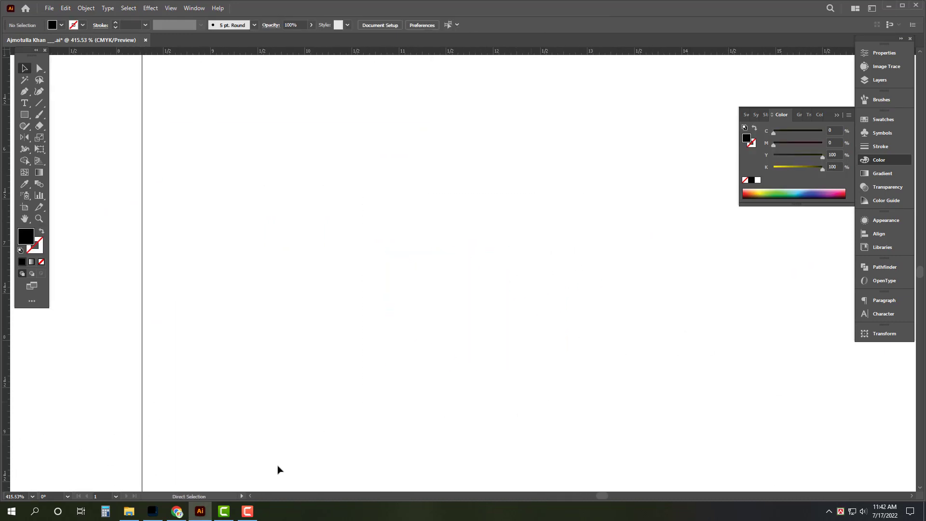
left_click(152, 511)
- Paste the boat logo as pixels and size it between the photo and the মেয়র হিসাবে badge
key("ctrl+v")
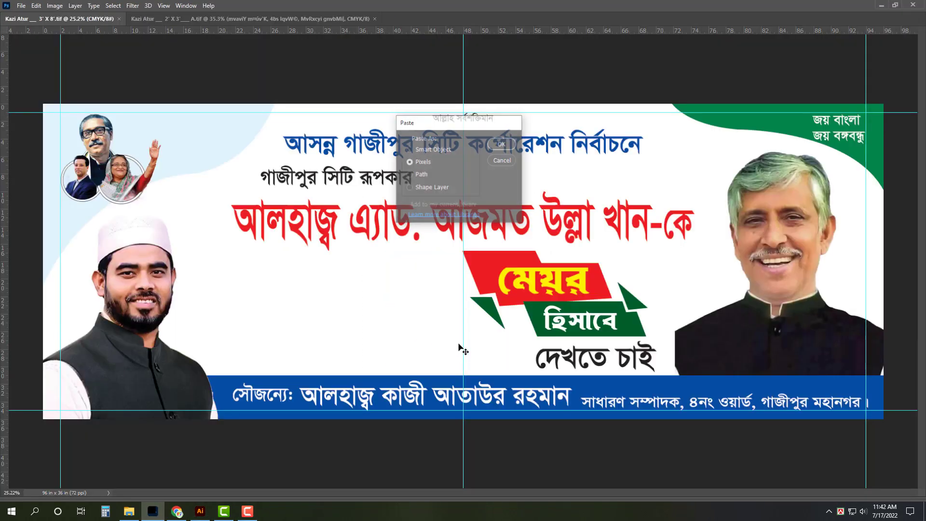
key("Return")
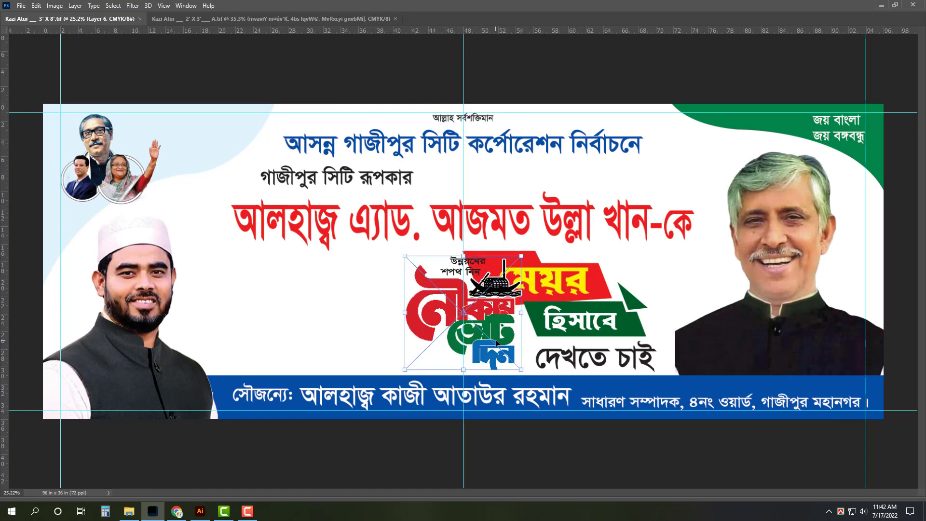
left_click_drag(495, 343, 352, 343)
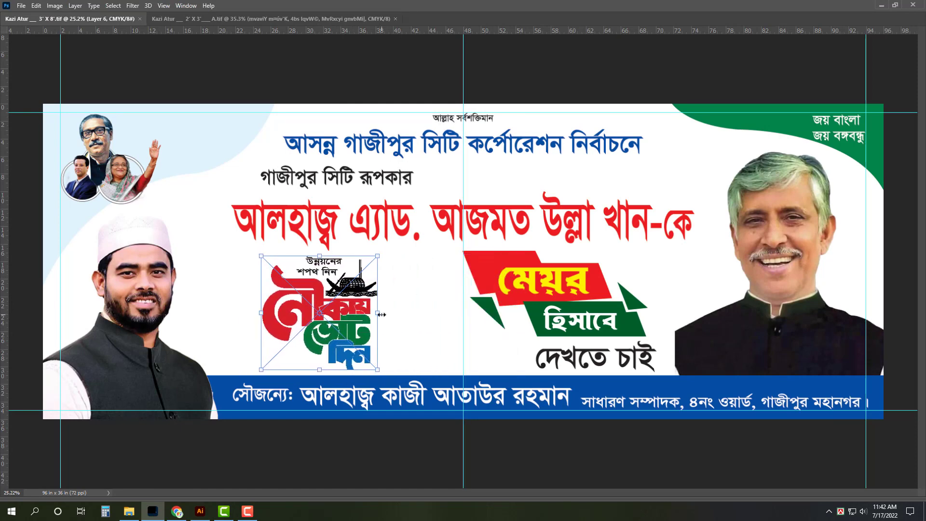
left_click_drag(377, 312, 371, 312)
left_click_drag(355, 333, 350, 333)
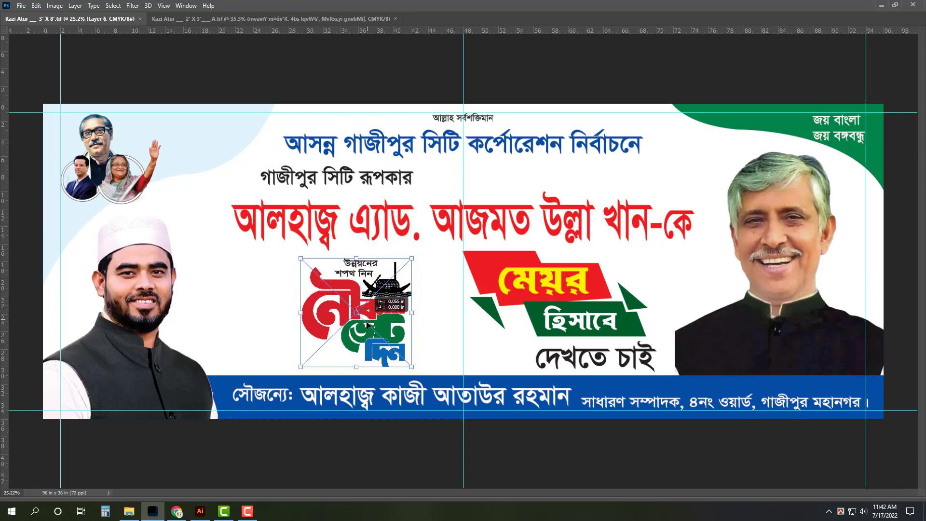
left_click_drag(368, 323, 386, 324)
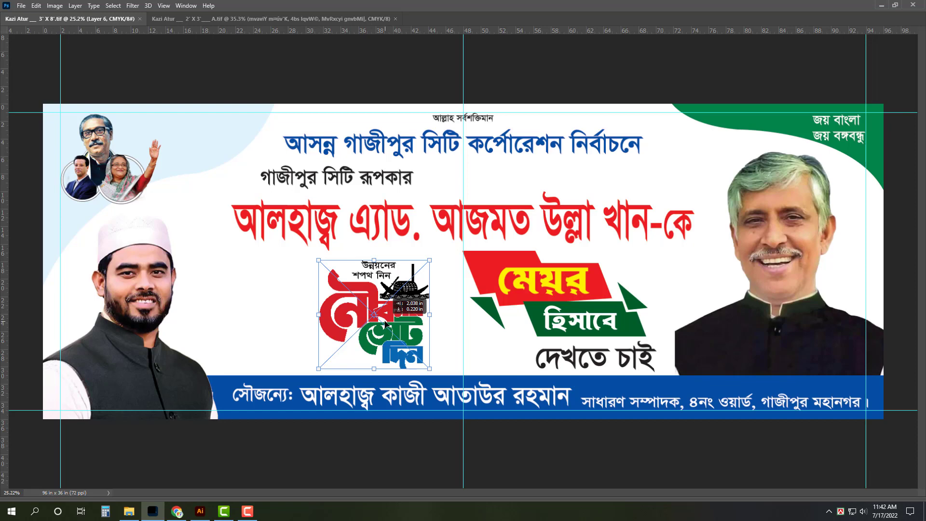
left_click_drag(386, 324, 329, 324)
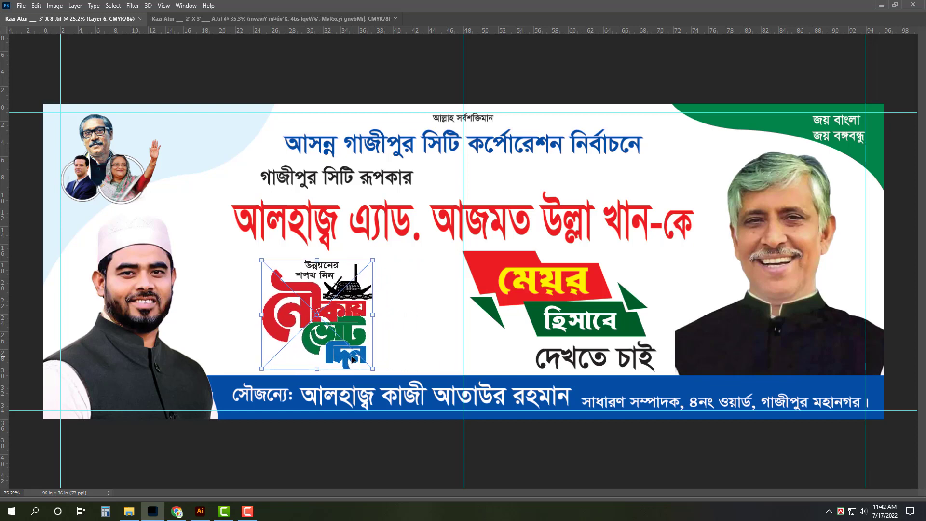
key("Return")
- Fit the banner on screen, hide the guides and save the file
key("ctrl+0")
key("ctrl+semicolon")
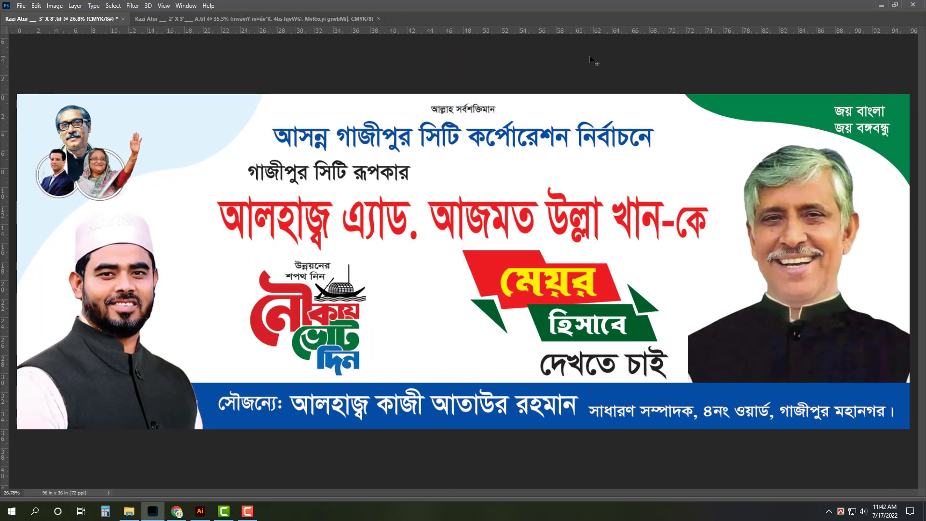
key("ctrl+s")
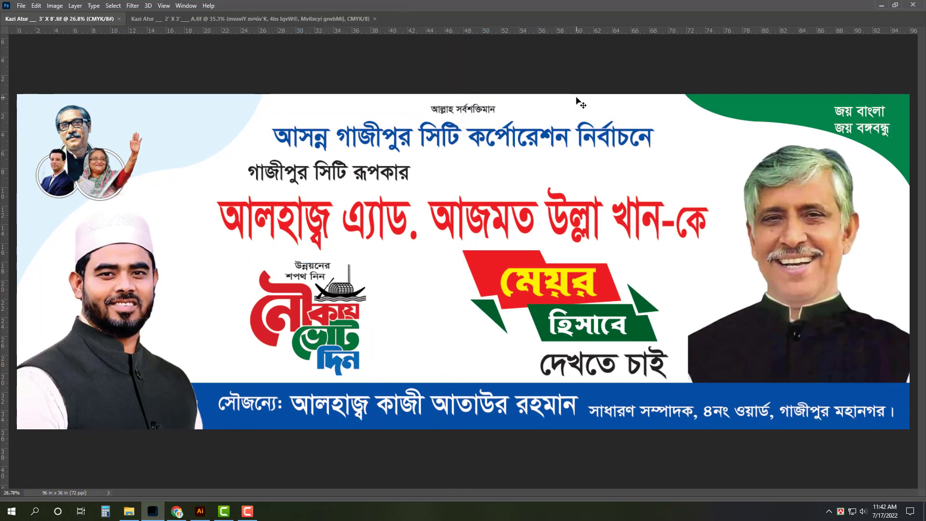
- Open the blue-backed portrait photo from the Pic folder with Adobe Photoshop 2021
left_click(129, 511)
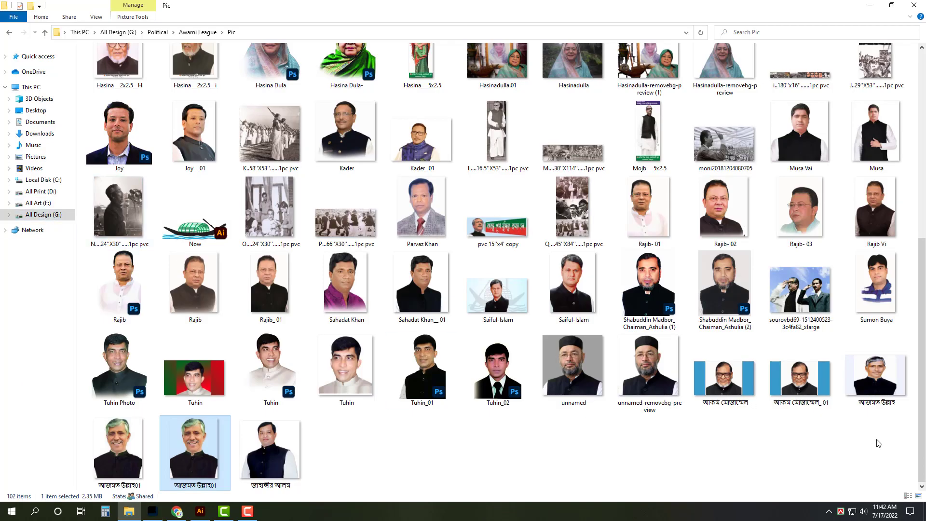
left_click(814, 404)
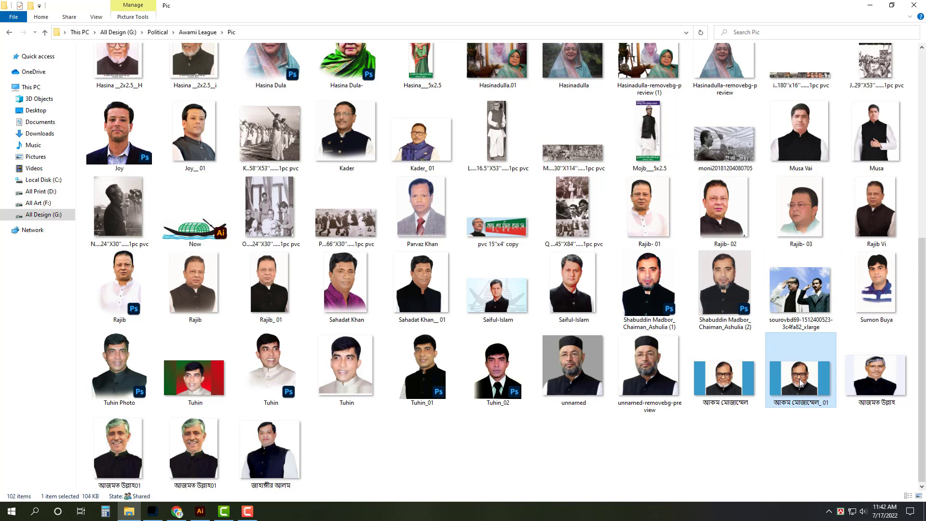
right_click(799, 382)
mouse_move(773, 230)
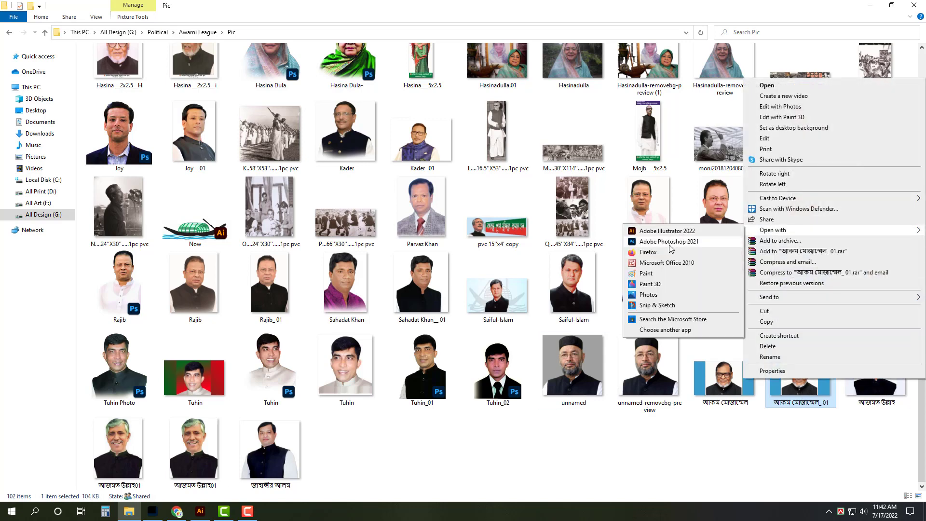
left_click(670, 242)
- Unlock the photo layer, Magic Wand-select the white and blue backdrop, feather it, and delete it
key("Tab")
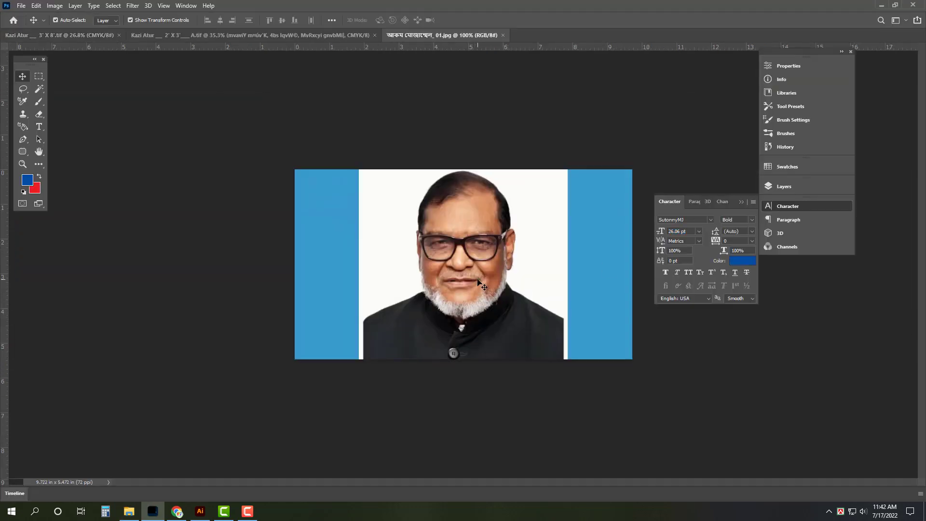
key("ctrl+0")
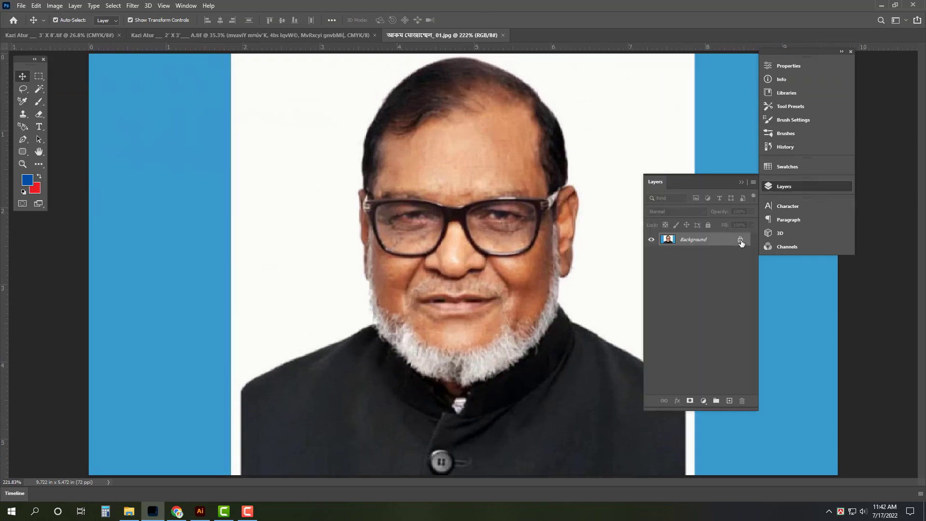
left_click(740, 240)
scroll(424, 217, "down", 1)
scroll(377, 233, "down", 2)
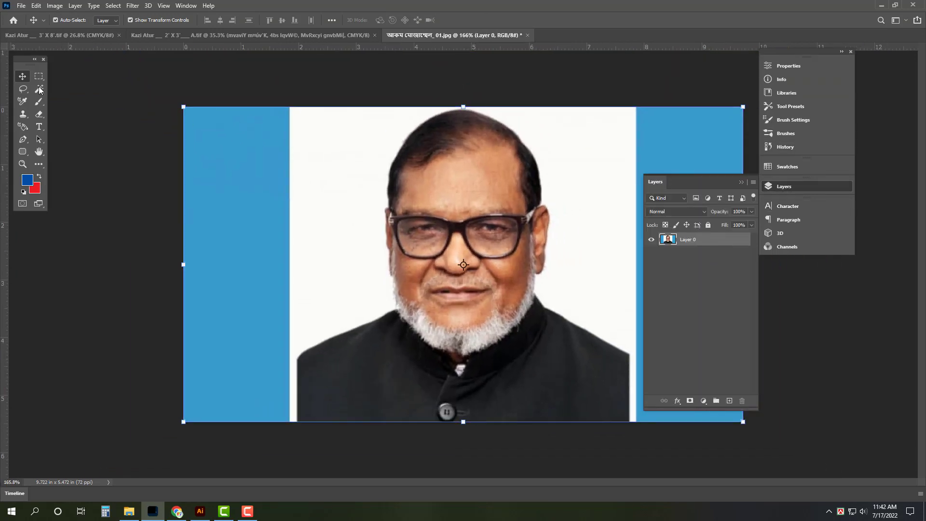
left_click(40, 90)
left_click(314, 139)
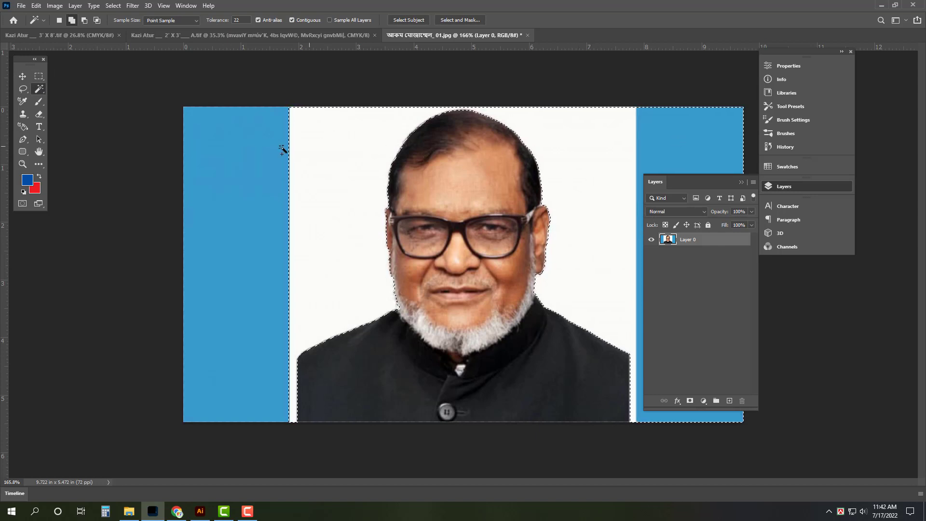
left_click(265, 154, "shift")
right_click(587, 151)
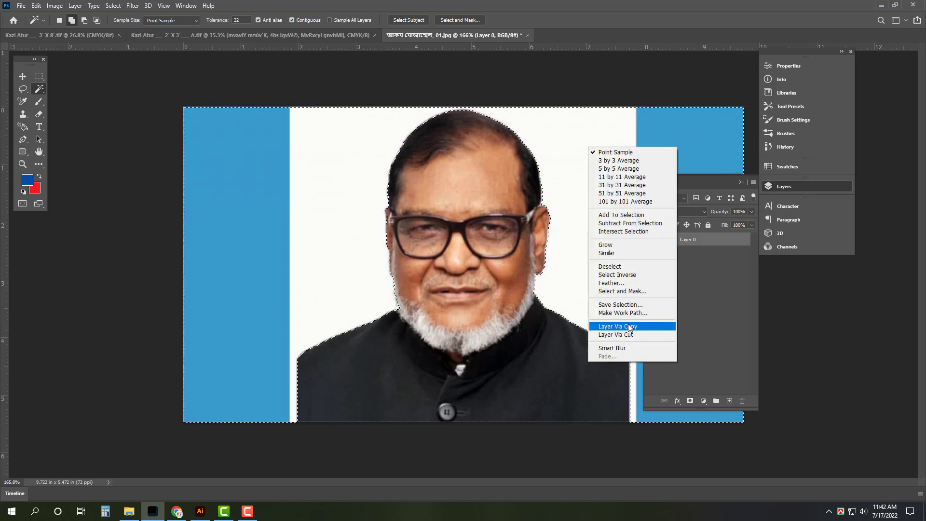
left_click(619, 285)
key("Return")
key("Delete")
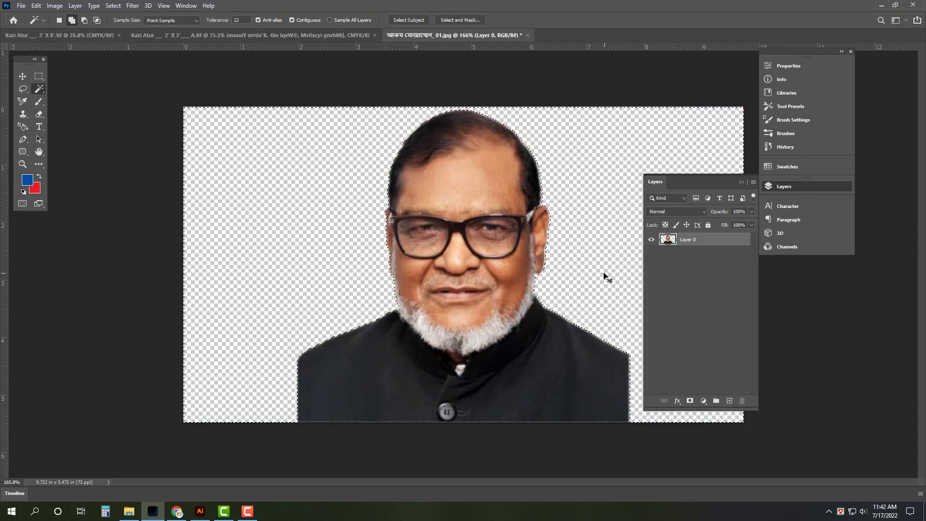
- Select all and copy the cut-out portrait, then close the photo without saving
key("ctrl+d")
key("v")
key("ctrl+a")
key("Delete")
key("ctrl+w")
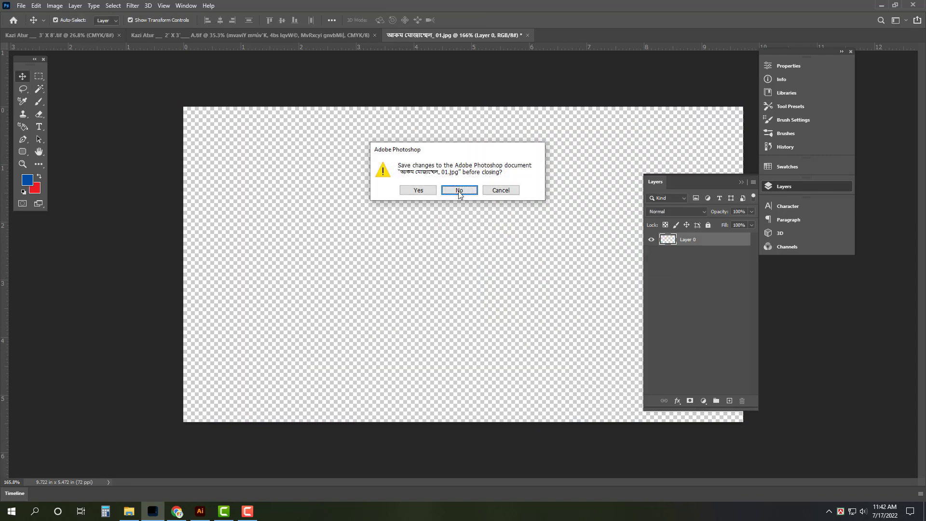
left_click(459, 189)
key("Tab")
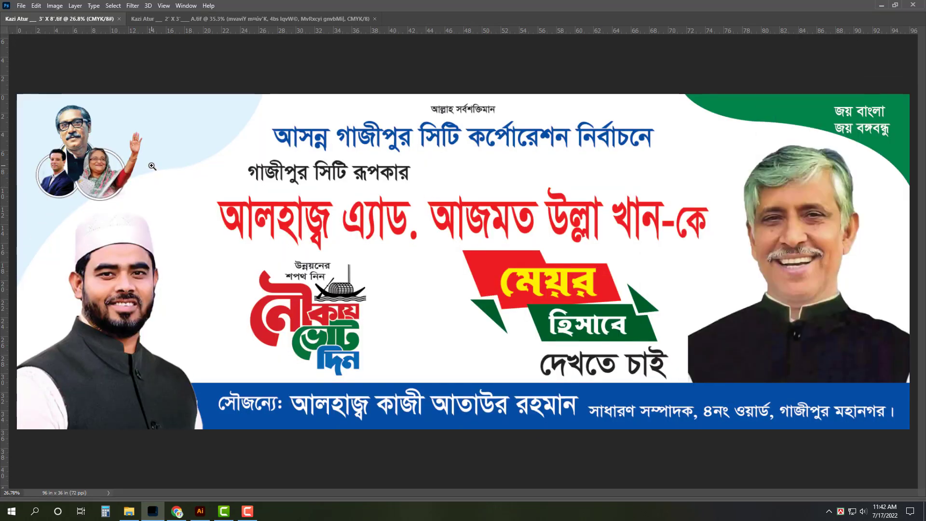
- Paste the cut-out portrait and move it beside the leader photos at the top-left
scroll(112, 153, "up", 2)
key("ctrl+v")
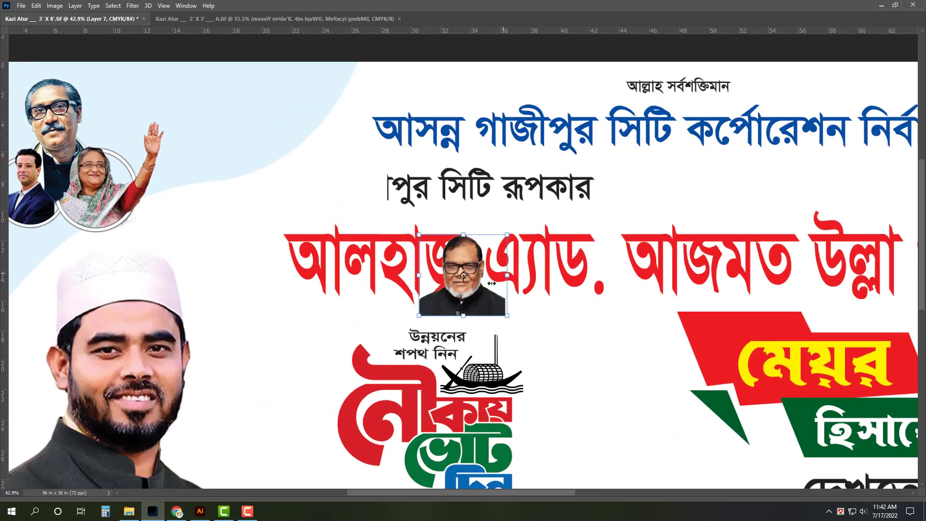
right_click(473, 268)
left_click(462, 265)
left_click_drag(472, 251, 206, 167)
- Flip the portrait horizontally and adjust its size
key("ctrl+t")
right_click(207, 168)
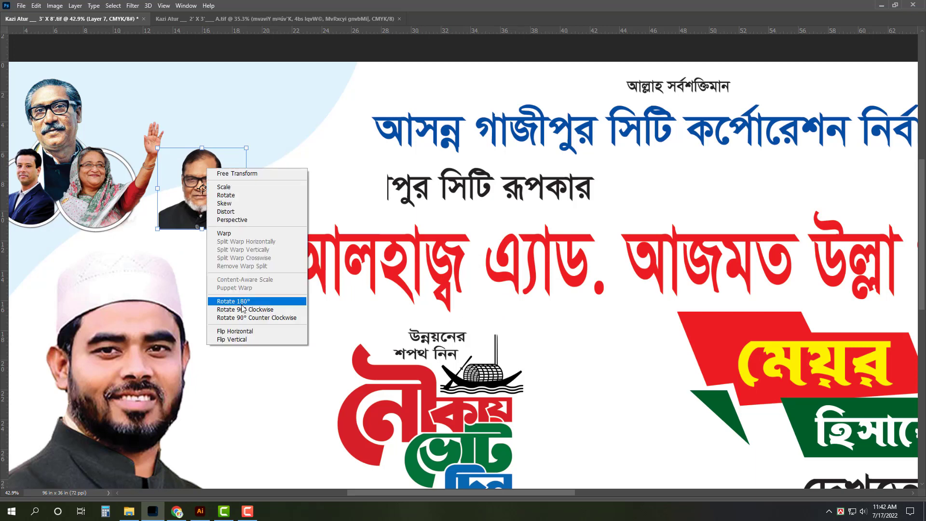
left_click(242, 332)
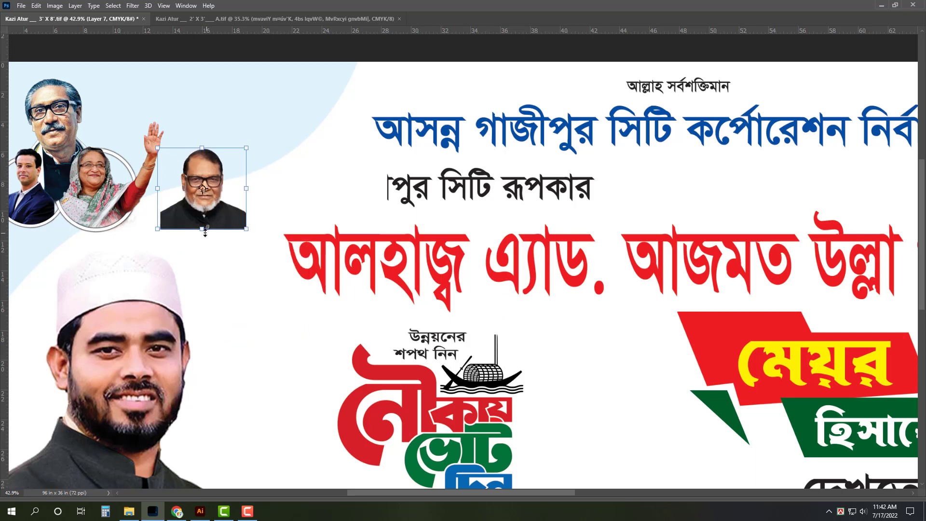
left_click_drag(205, 230, 203, 242)
left_click_drag(200, 211, 203, 220)
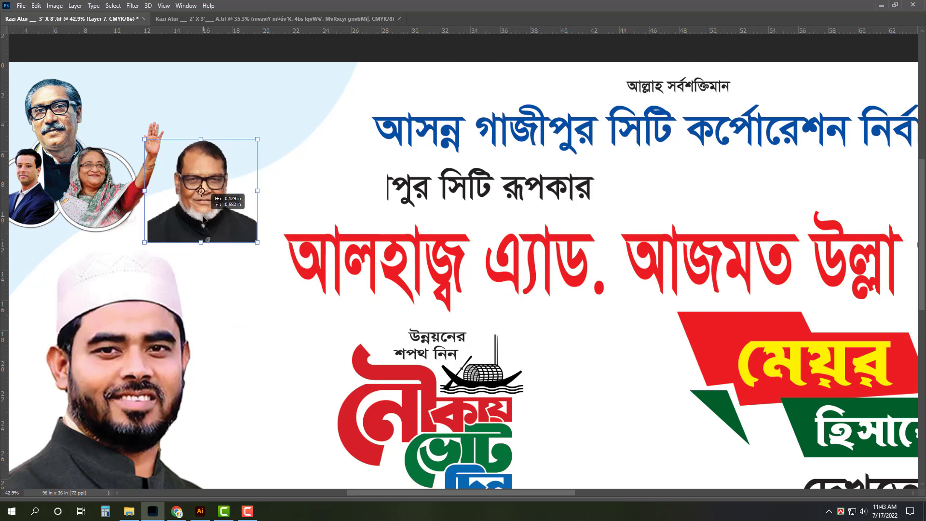
left_click_drag(257, 139, 247, 147)
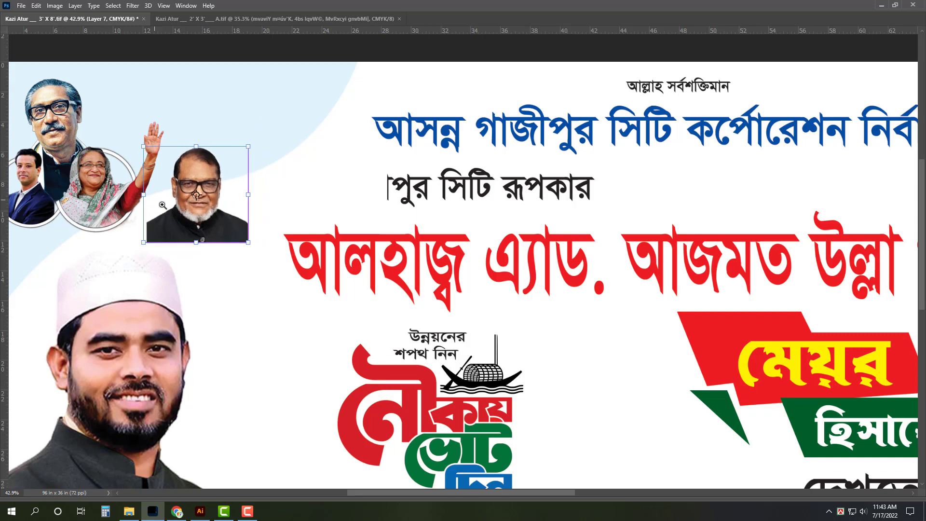
left_click(162, 205, "ctrl")
- Fade out the bottom of the portrait with an enlarged Eraser brush
key("Tab")
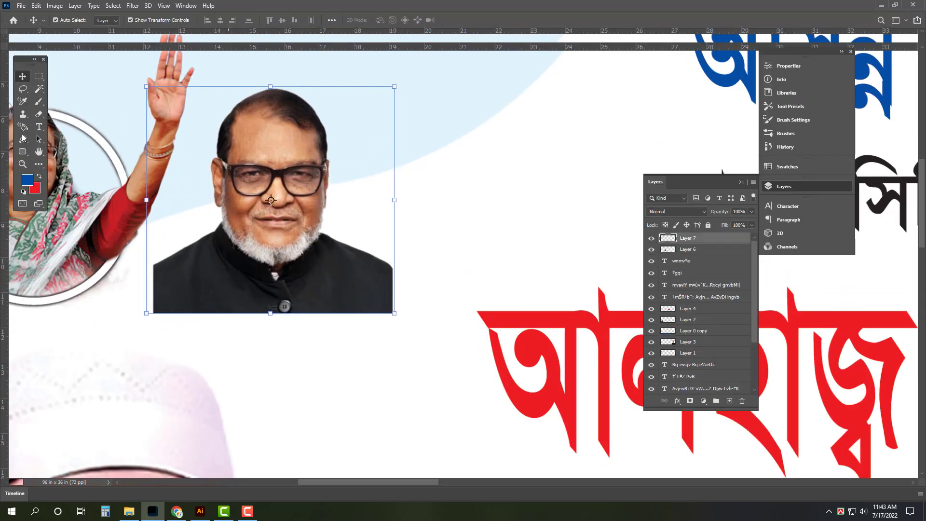
left_click(39, 114)
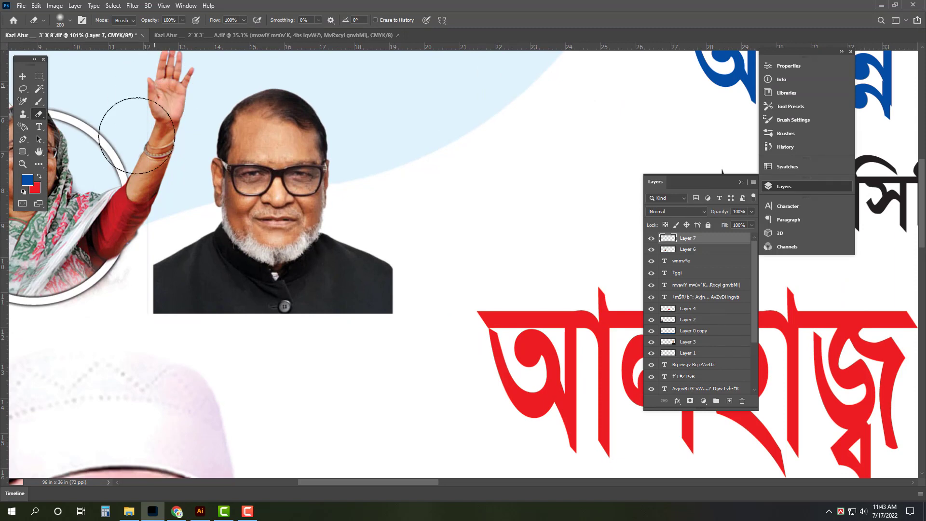
key("bracketright")
key("bracketright")
key("bracketright")
mouse_move(174, 337)
left_mouse_down()
mouse_move(435, 239)
mouse_move(234, 321)
mouse_move(188, 285)
left_mouse_up()
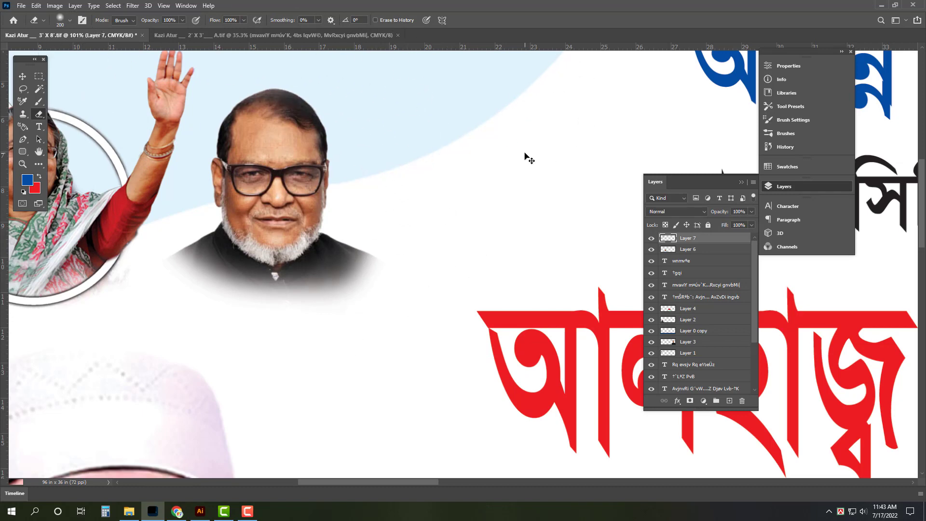
- Enlarge the faded portrait slightly and apply the transform
key("Tab")
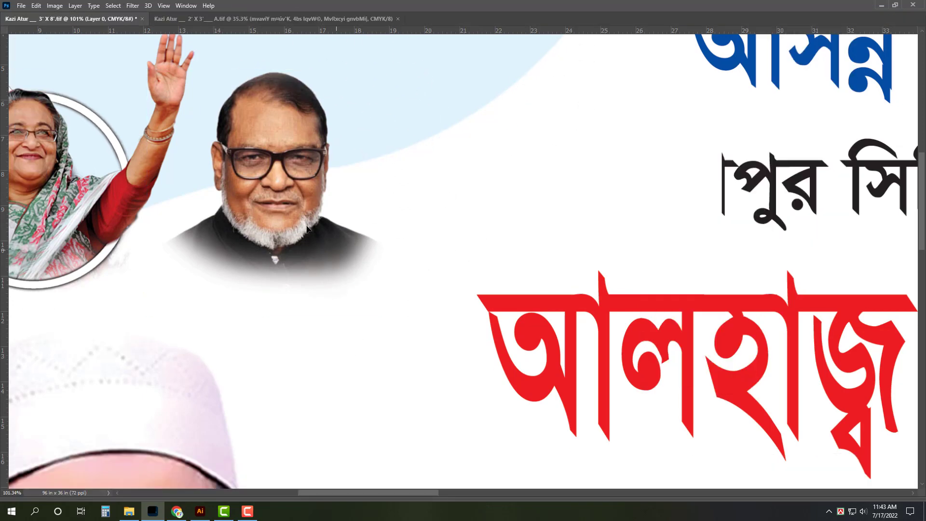
left_click_drag(390, 312, 408, 321)
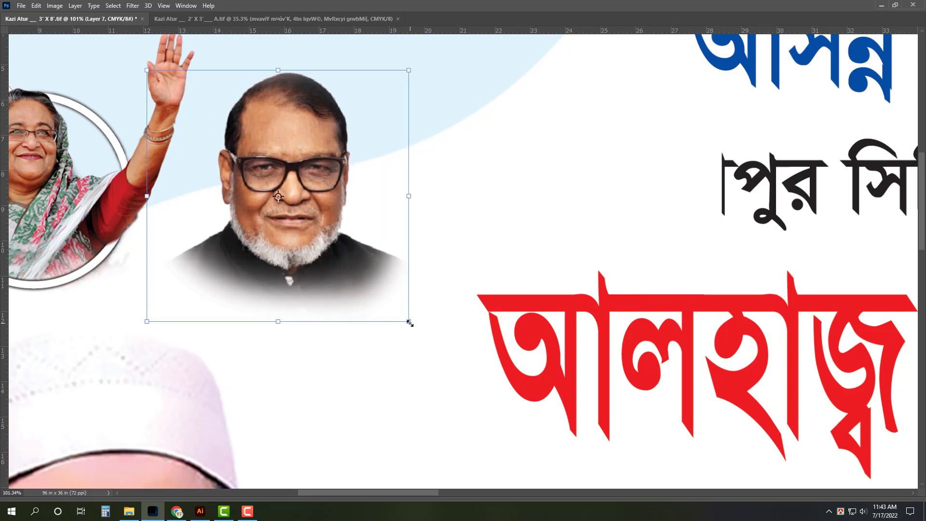
key("ctrl+0")
left_click(280, 77)
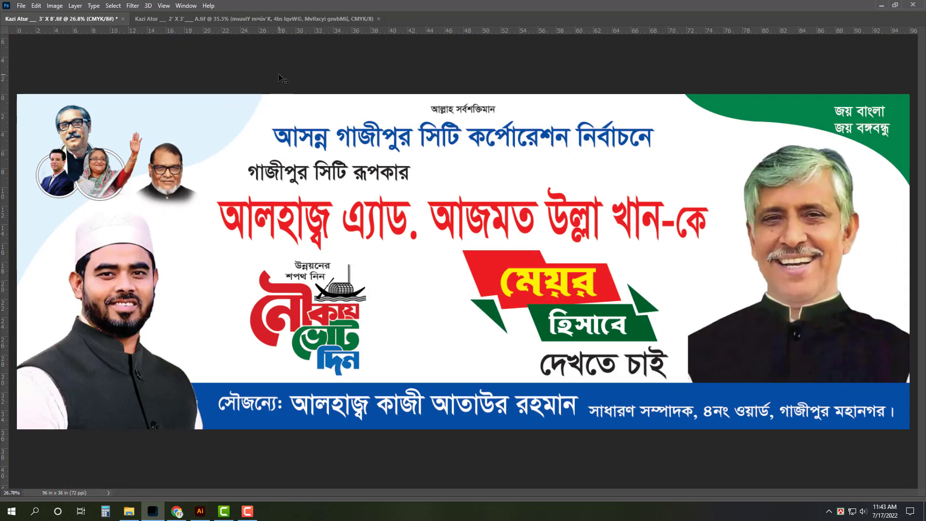
key("Tab")
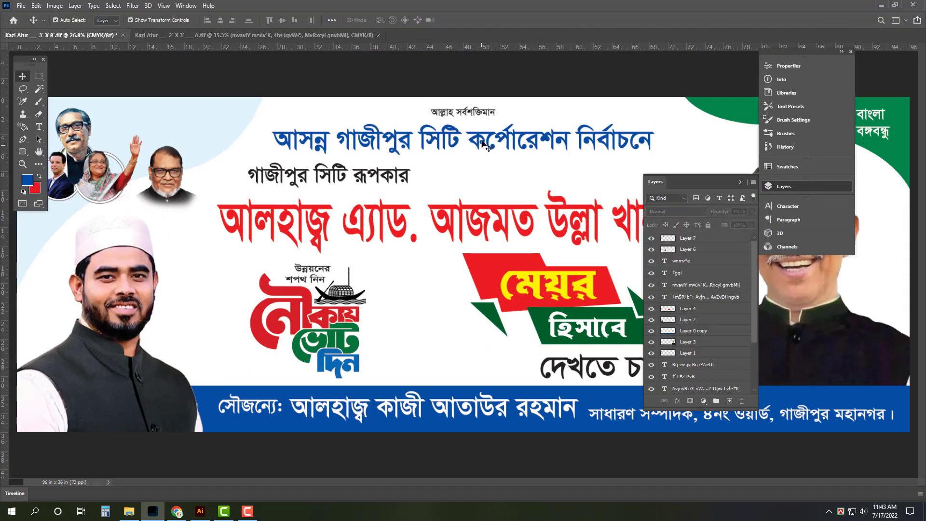
left_click(486, 145, "ctrl")
scroll(555, 212, "up", 1)
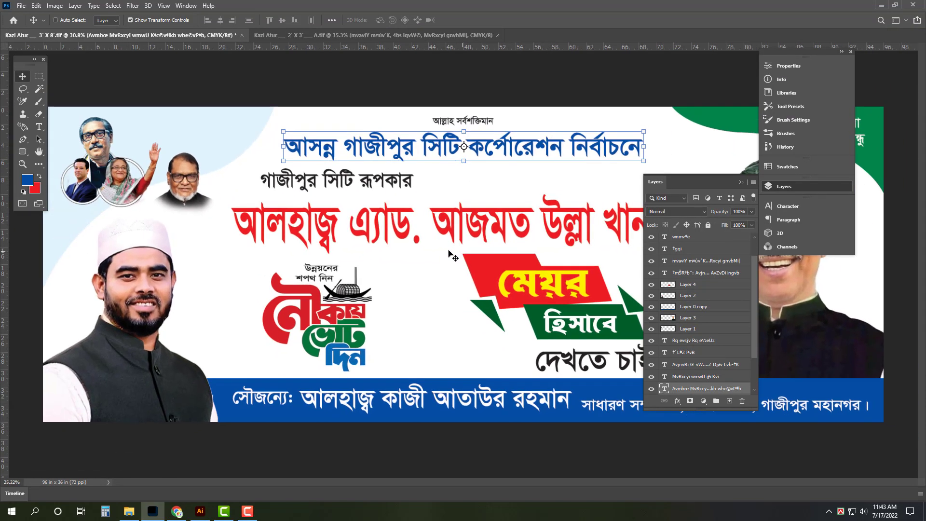
- Browse to All Design > Background > Desings and open 15196 in Adobe Photoshop 2021
left_click(128, 511)
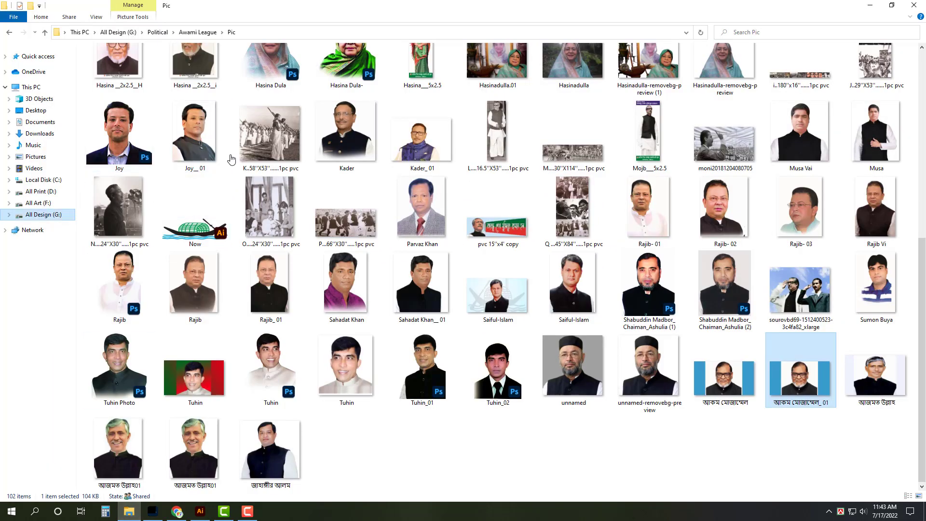
left_click(48, 214)
double_click(256, 102)
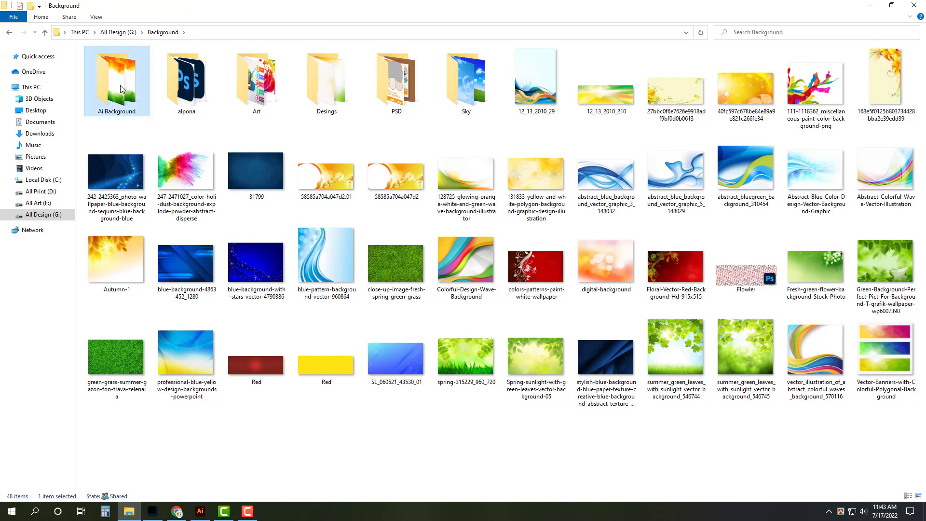
double_click(116, 82)
key("BackSpace")
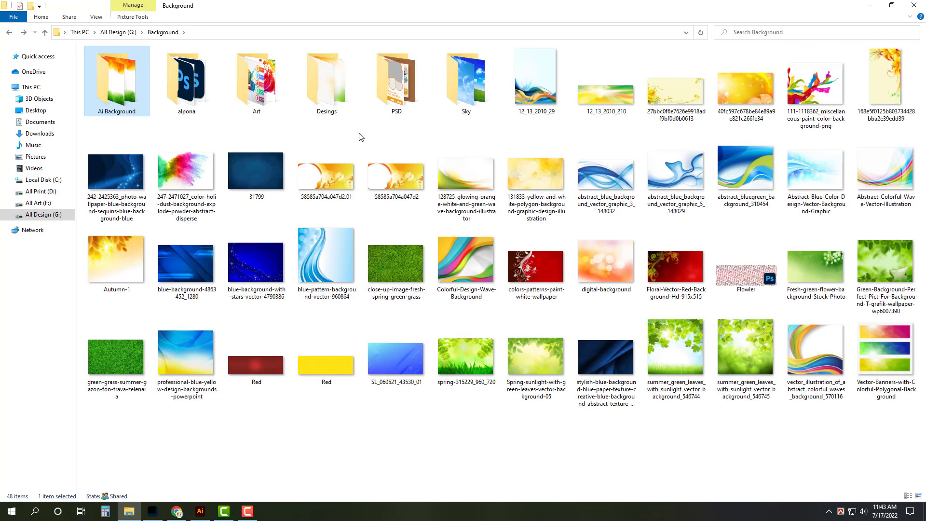
double_click(333, 89)
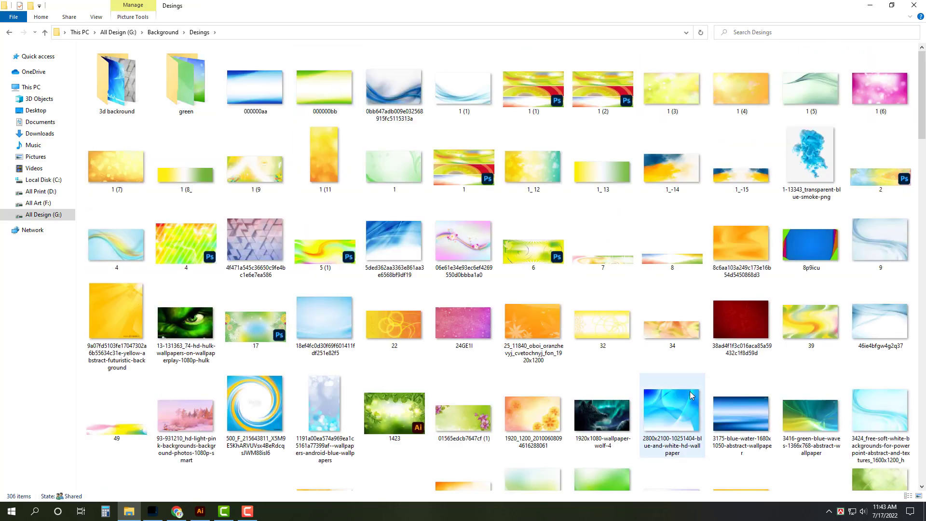
scroll(640, 385, "down", 5)
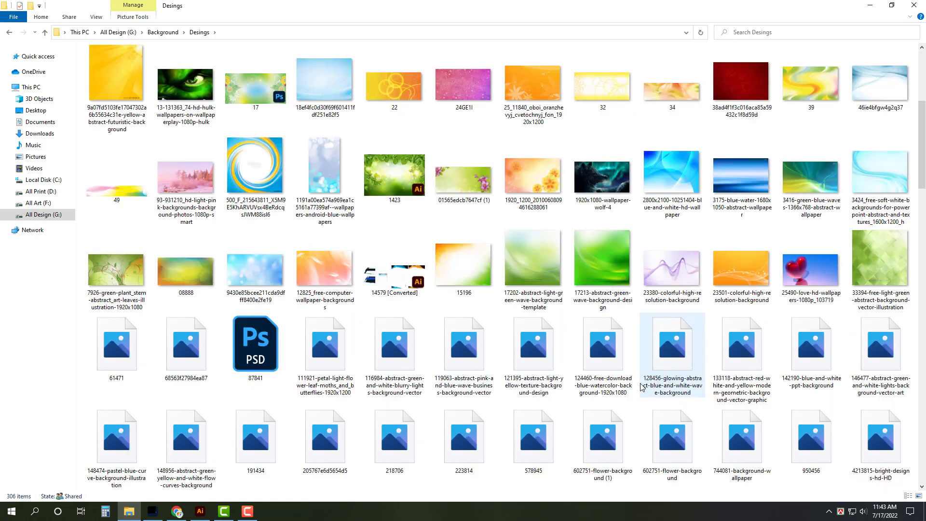
left_click(464, 282)
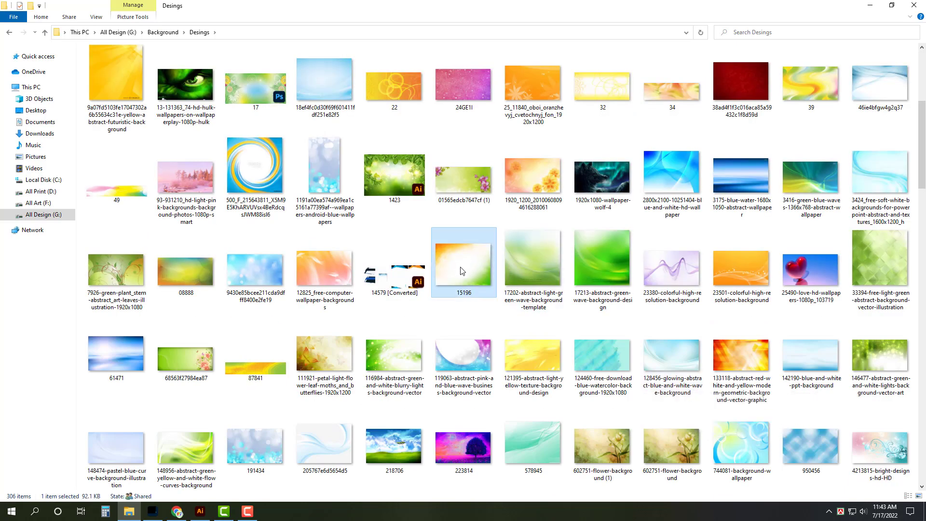
right_click(467, 278)
mouse_move(494, 352)
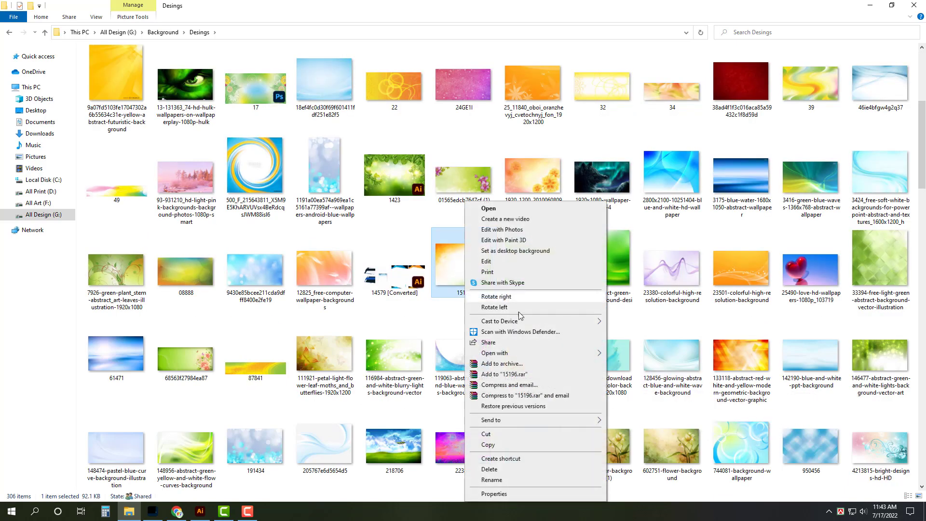
left_click(631, 365)
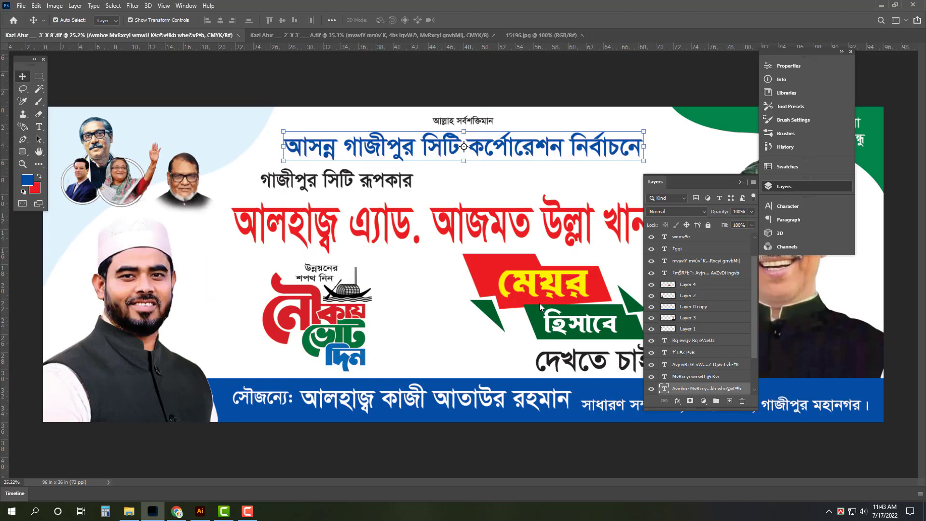
- Copy 15196 into the banner and stretch it to the banner's full height and width
key("ctrl+BackSpace")
key("ctrl+w")
key("n")
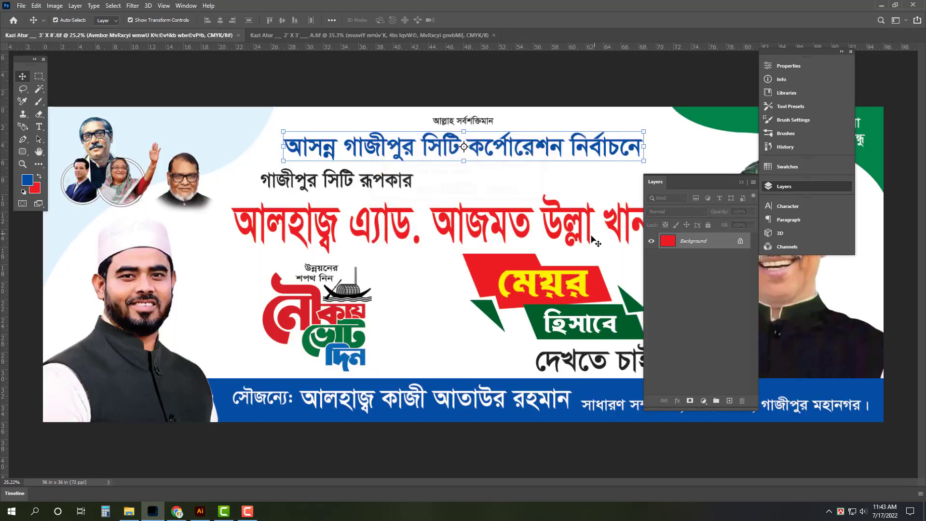
key("Tab")
key("ctrl+0")
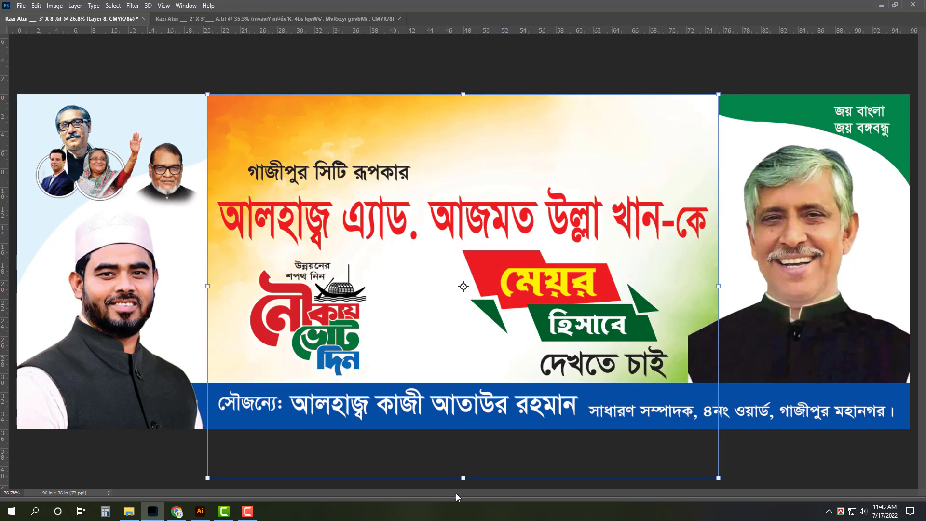
left_click_drag(464, 478, 463, 429)
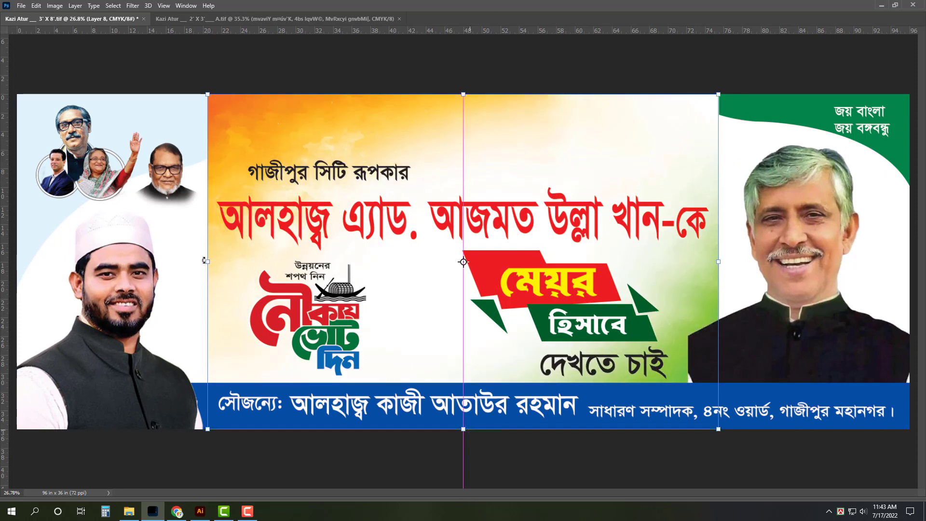
left_click_drag(207, 264, 16, 263)
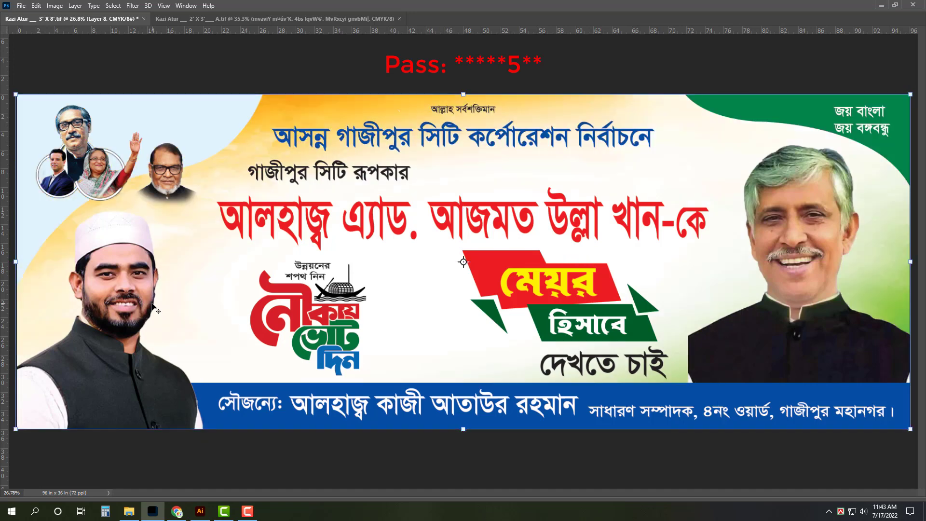
- Pick a light cyan colour and fill the top-left patch, then undo the fill
key("Tab")
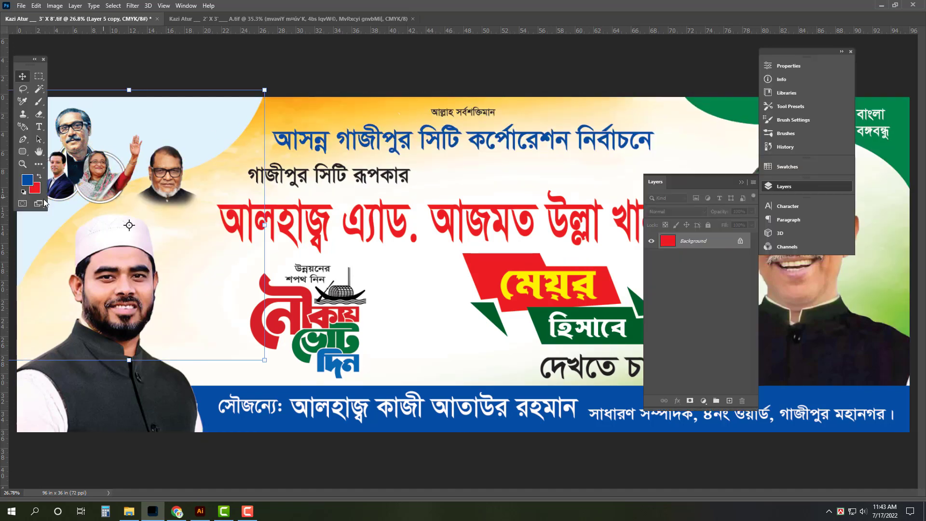
left_click(34, 188)
left_click(526, 250)
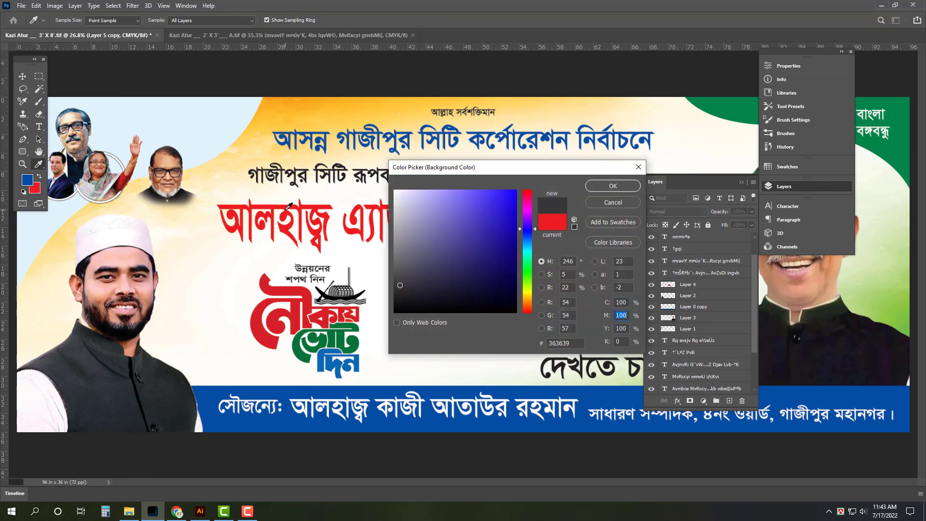
left_click(526, 282)
left_click(614, 186)
key("ctrl+BackSpace")
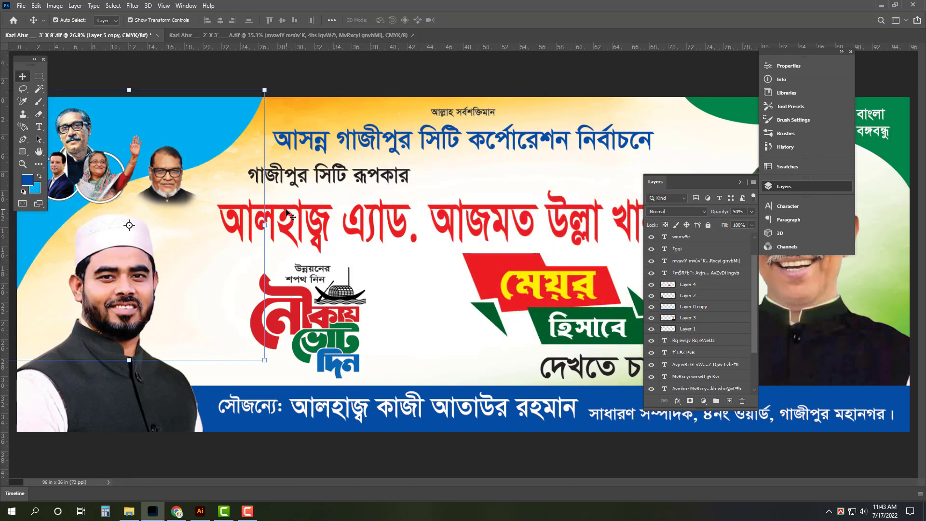
key("ctrl+z")
- Lower the top-left patch layer's opacity to about 30%
key("2")
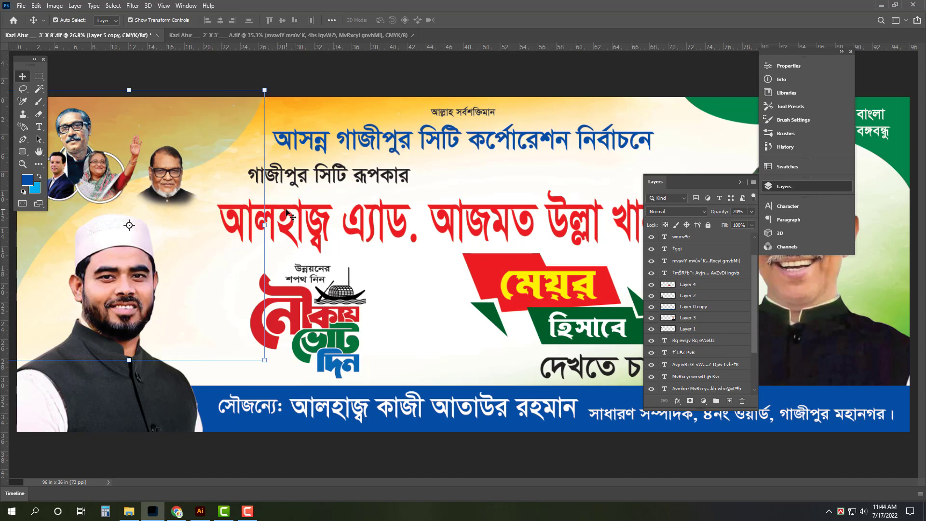
key("5")
key("3")
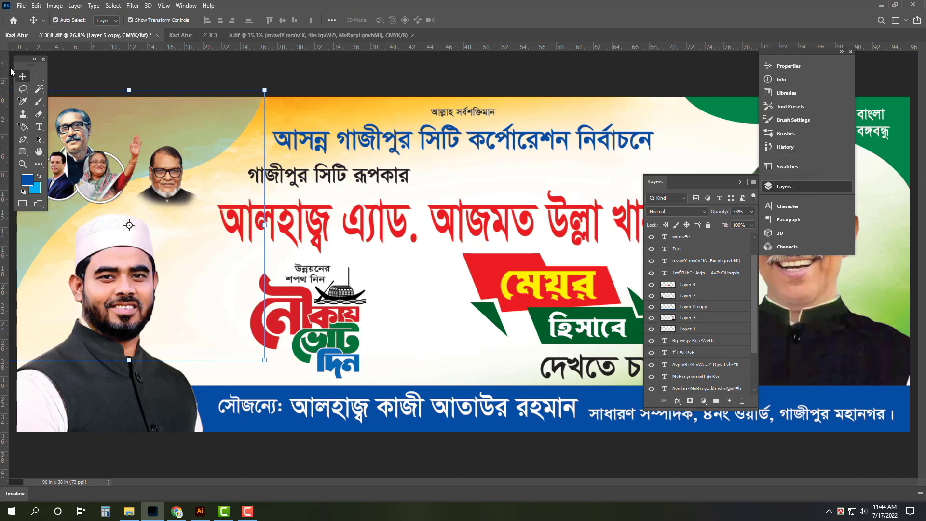
left_click(41, 190)
key("Return")
key("Tab")
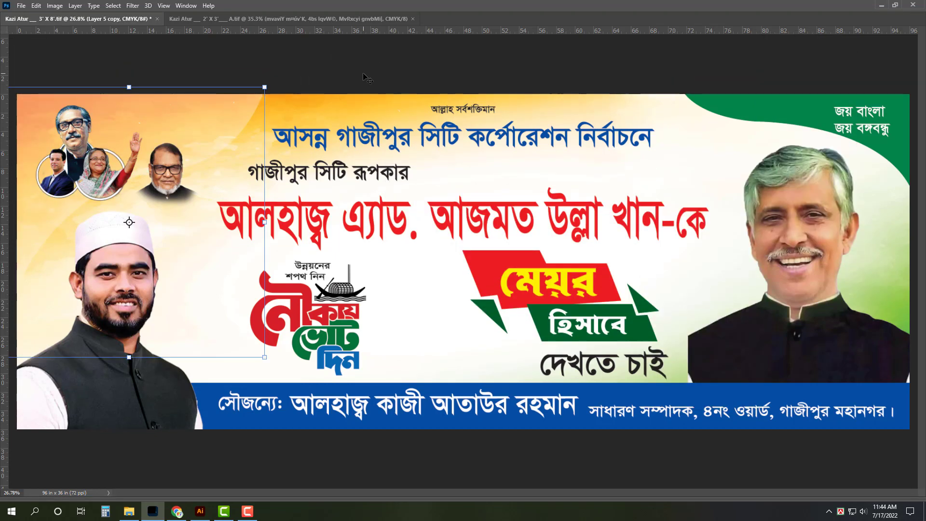
- Merge the faded patch into the layer below, then duplicate and merge it again
key("ctrl+e")
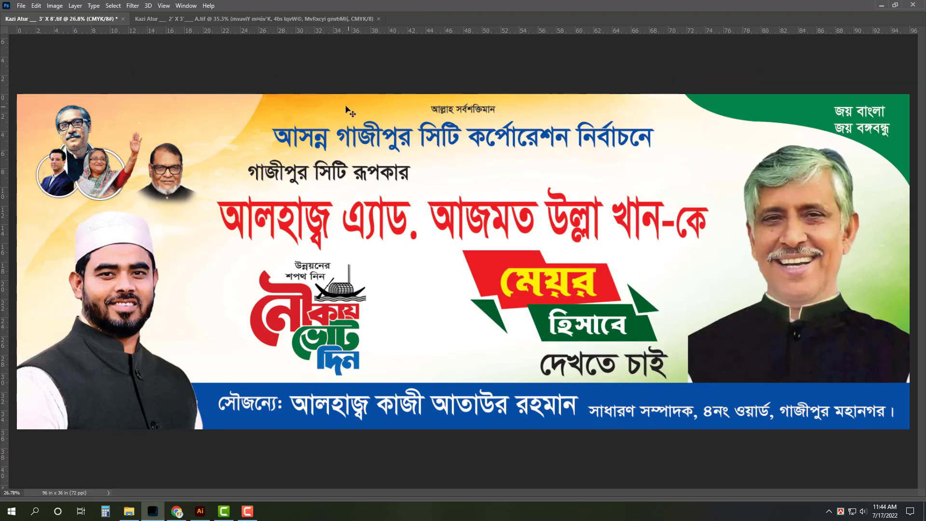
key("ctrl+z")
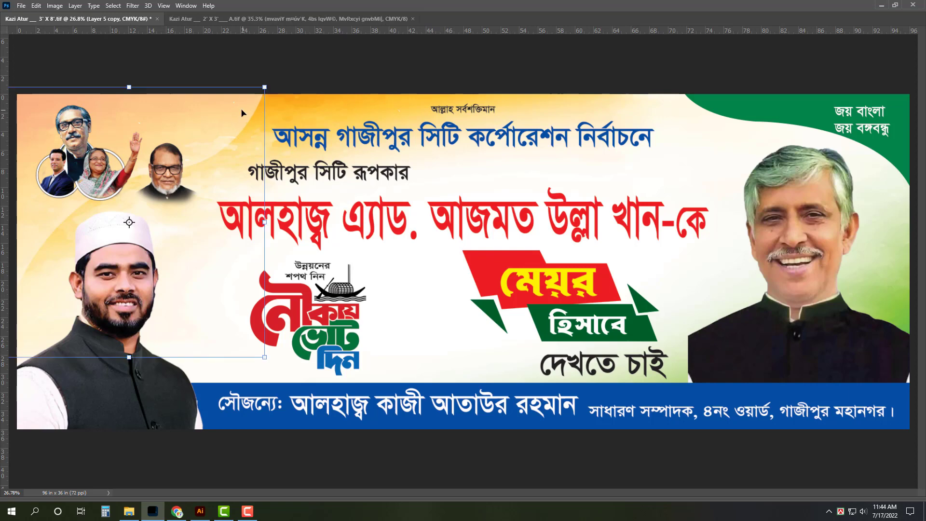
key("ctrl+e")
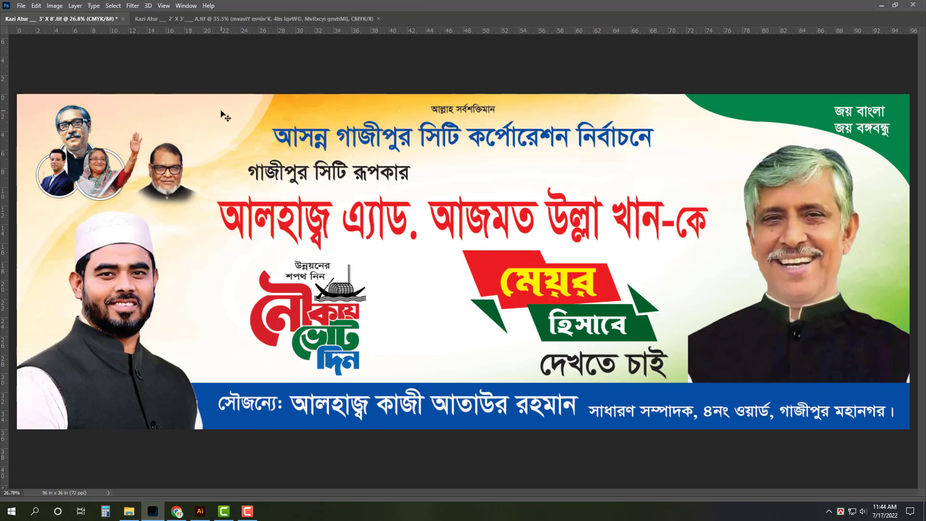
key("ctrl+j")
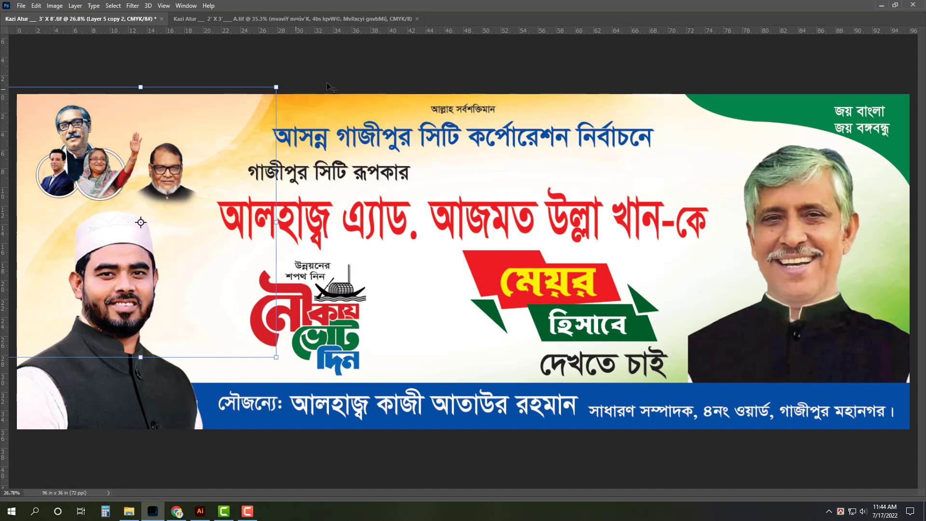
key("ctrl+e")
left_click(475, 112)
- Give the top heading a white outside stroke, then save the banner
key("Tab")
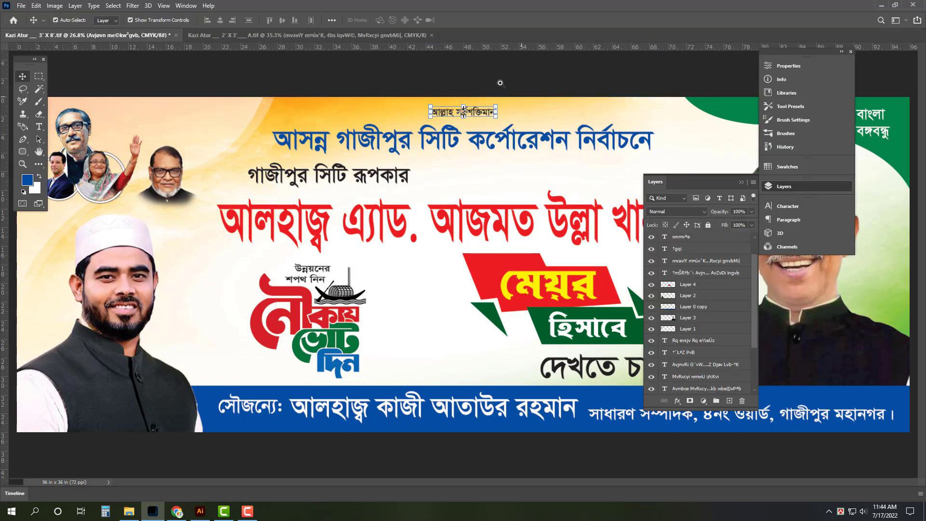
scroll(483, 116, "up", 5)
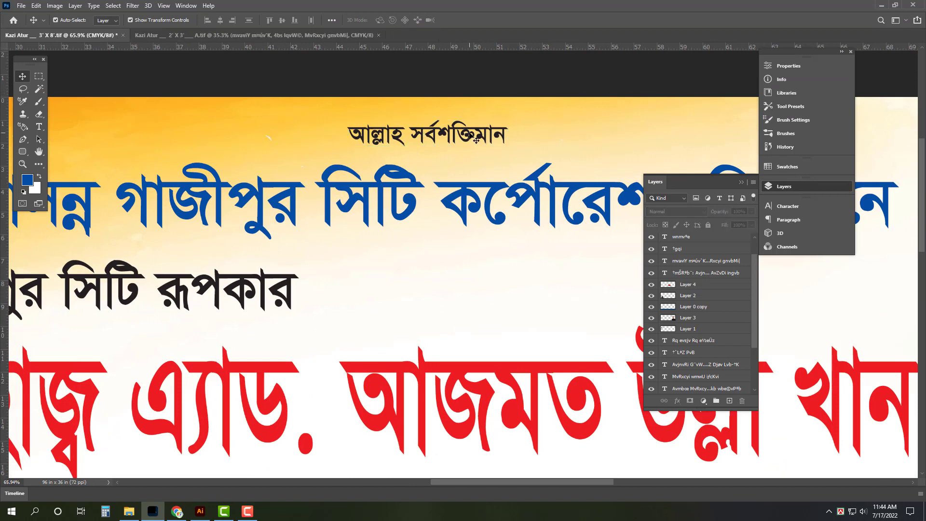
scroll(727, 340, "down", 1)
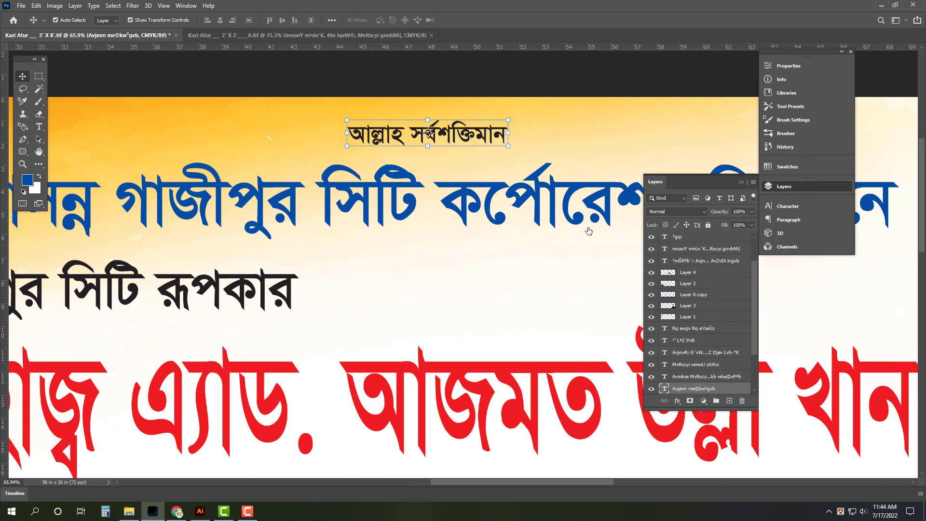
left_click(578, 215)
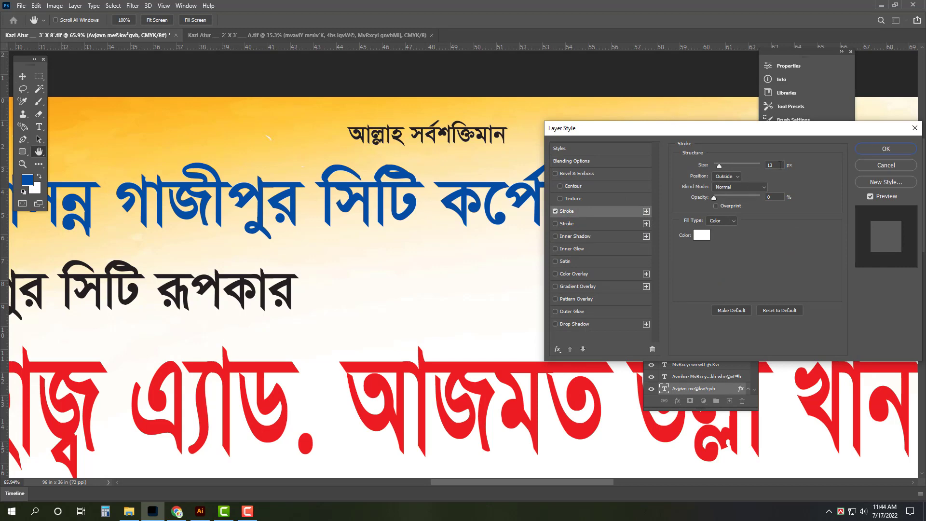
left_click(705, 237)
left_click(628, 216)
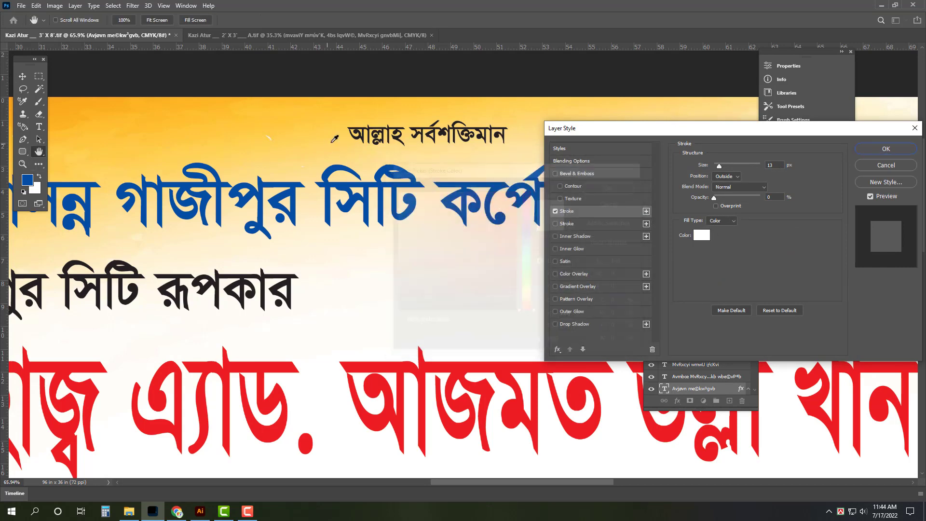
left_click(731, 179)
left_click(753, 182)
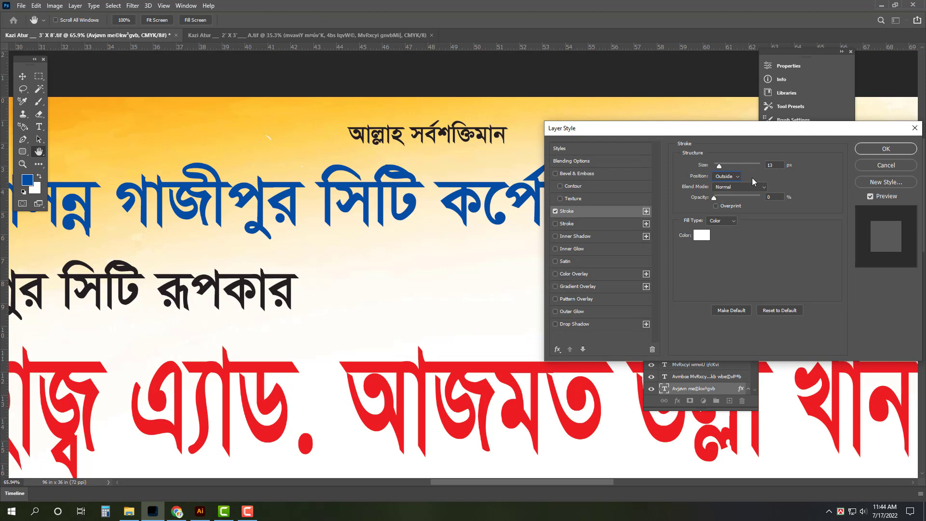
key("Return")
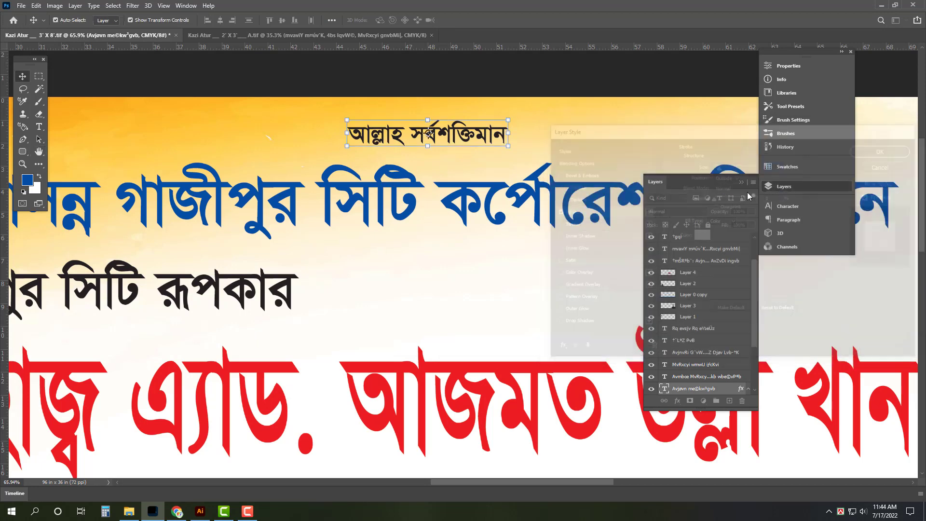
key("ctrl+0")
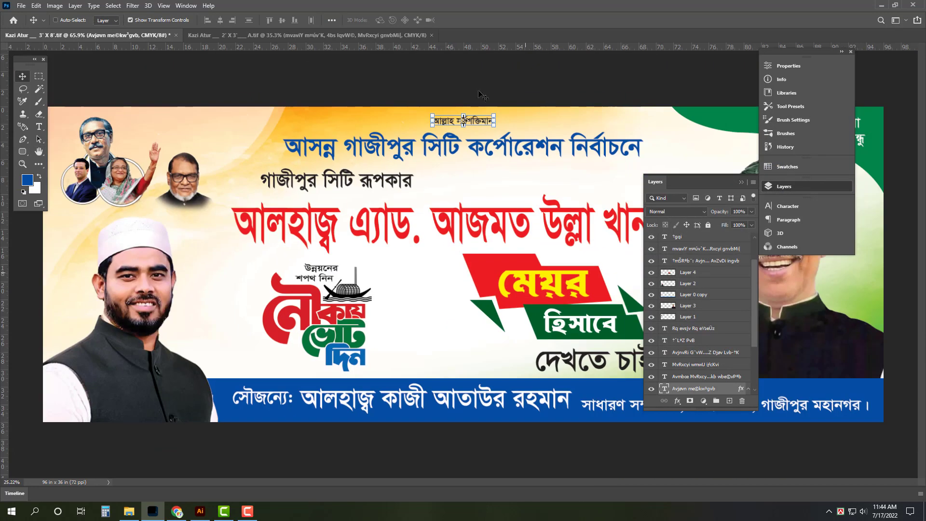
key("ctrl+s")
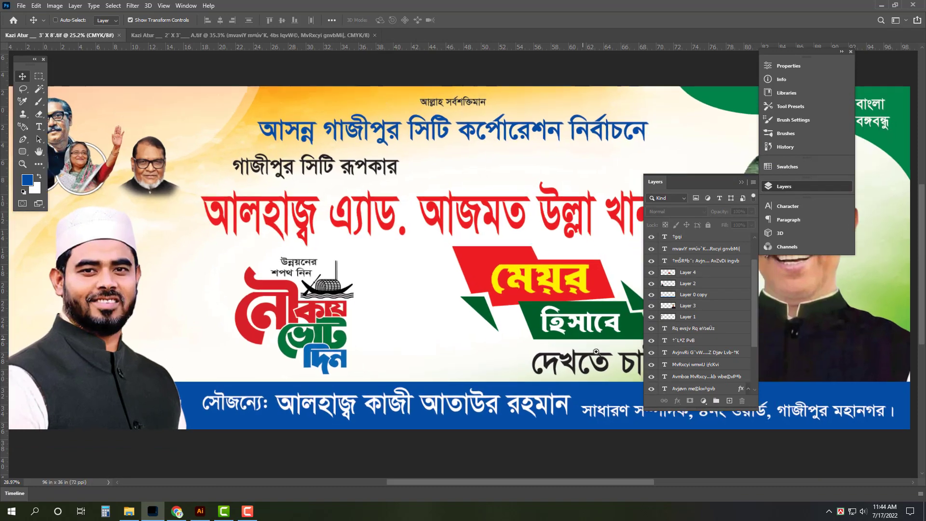
- Add a drop shadow to মেয়র with Use Global Light off and spread 0
scroll(364, 288, "up", 5)
left_click(365, 289)
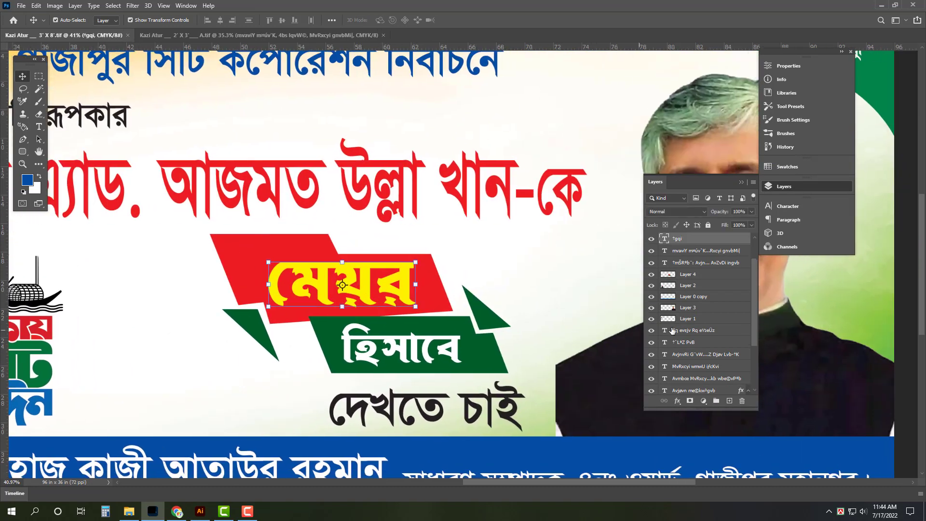
double_click(714, 238)
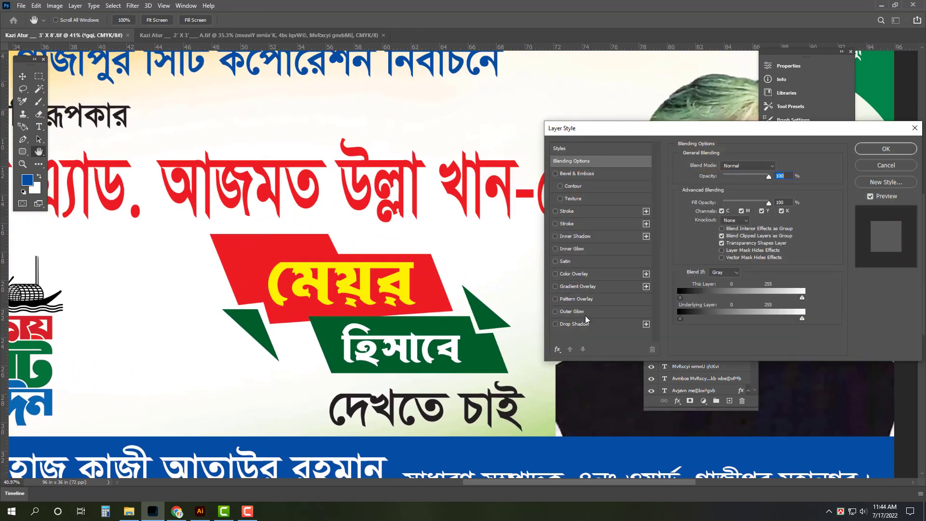
left_click(586, 324)
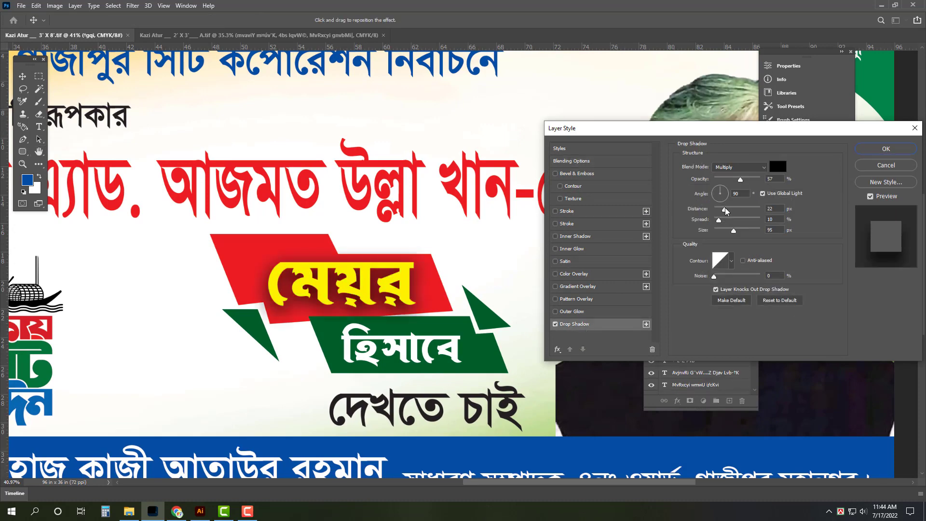
left_click(763, 194)
left_click_drag(718, 220, 722, 230)
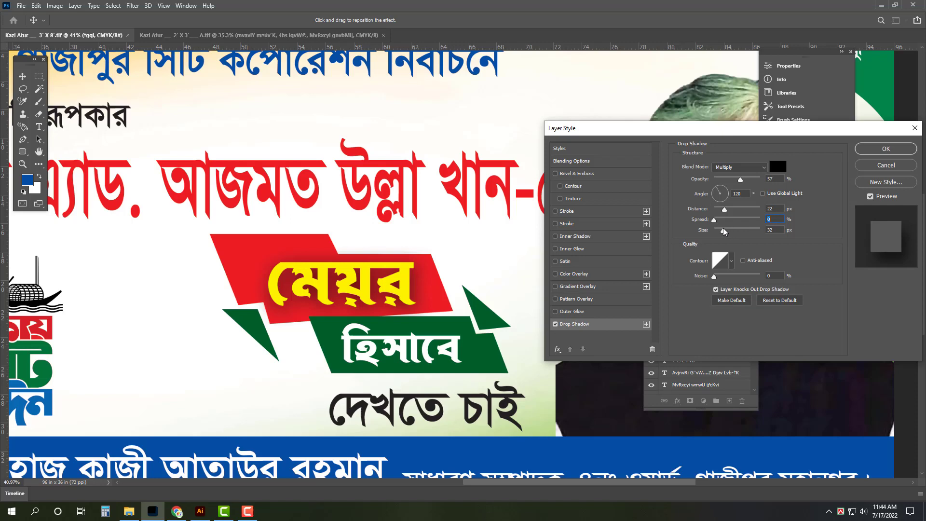
- Confirm the মেয়র shadow and copy its layer style onto হিসাবে
key("Return")
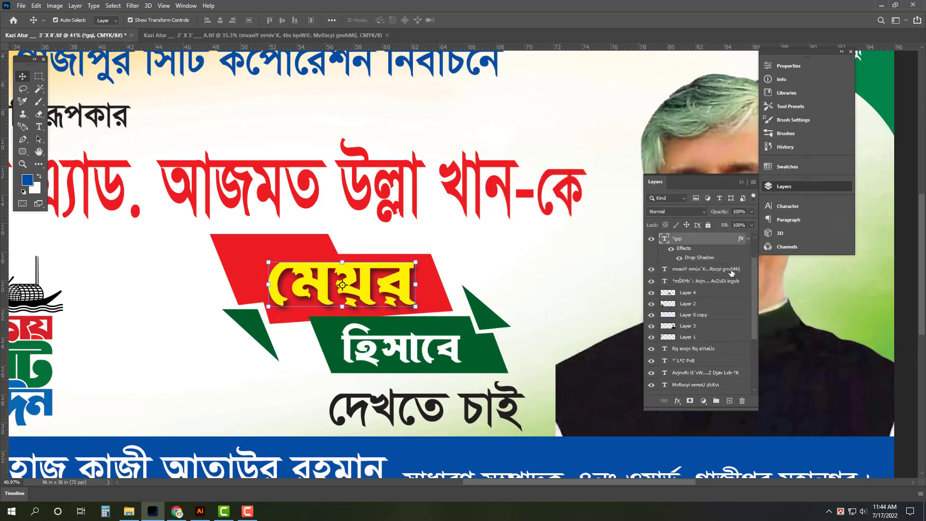
right_click(728, 239)
left_click(793, 388)
key("alt+bracketright")
right_click(728, 245)
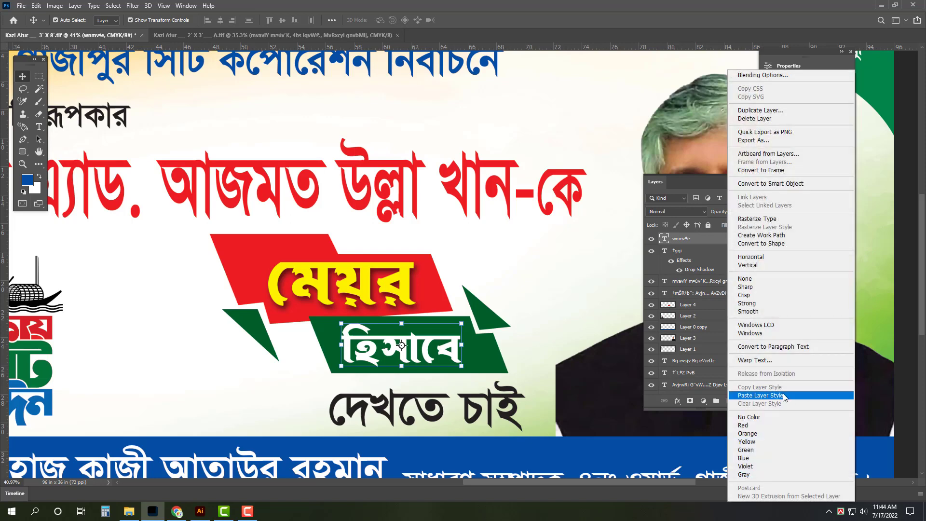
left_click(791, 396)
- Give দেখতে চাই an 8 px white stroke and a 39% opacity, 14 px drop shadow
left_click(514, 400)
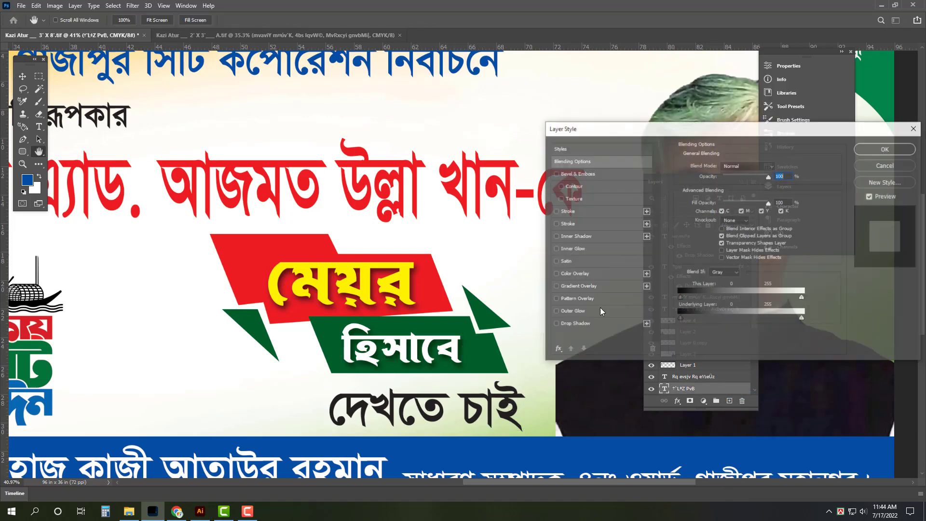
left_click(592, 324)
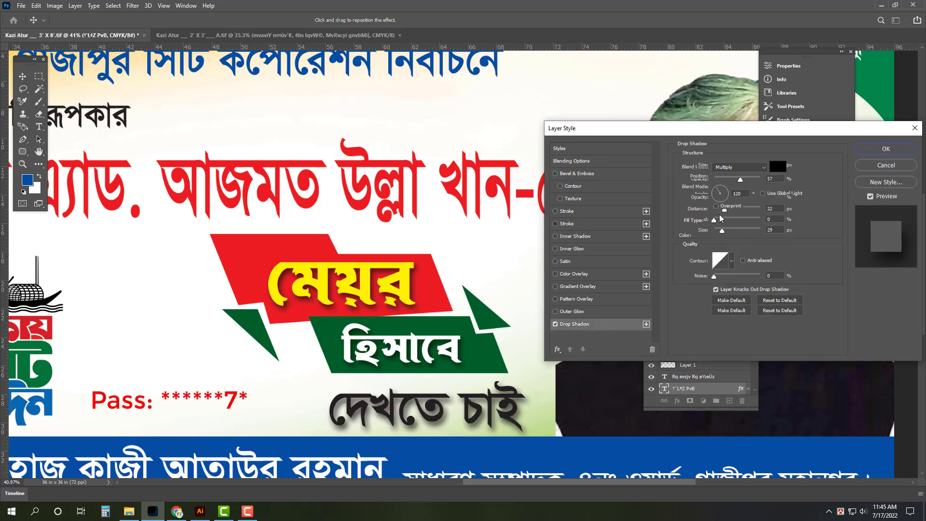
left_click(567, 224)
left_click(702, 237)
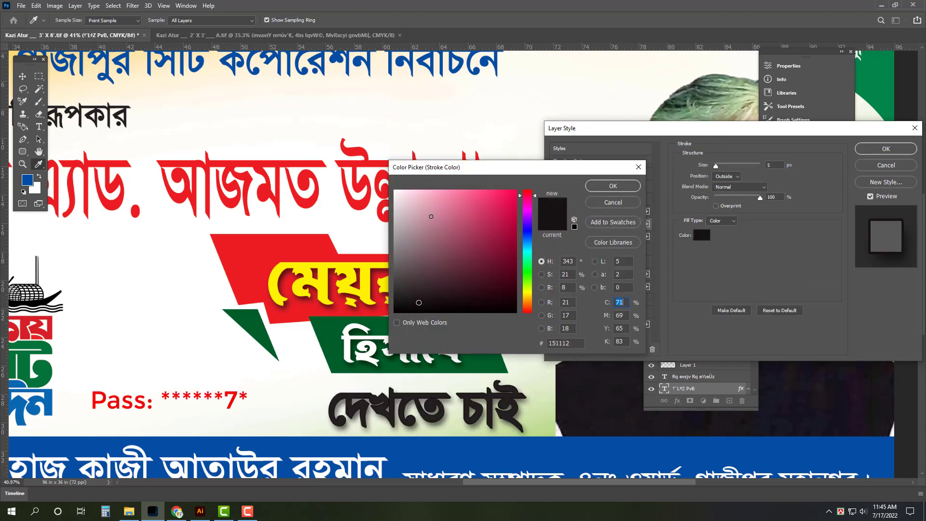
left_click(402, 189)
left_click(617, 185)
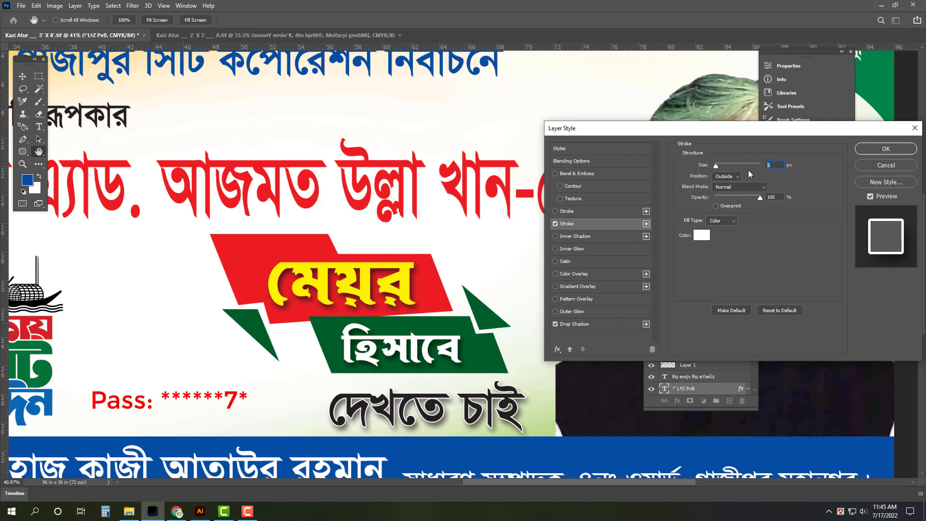
type("8")
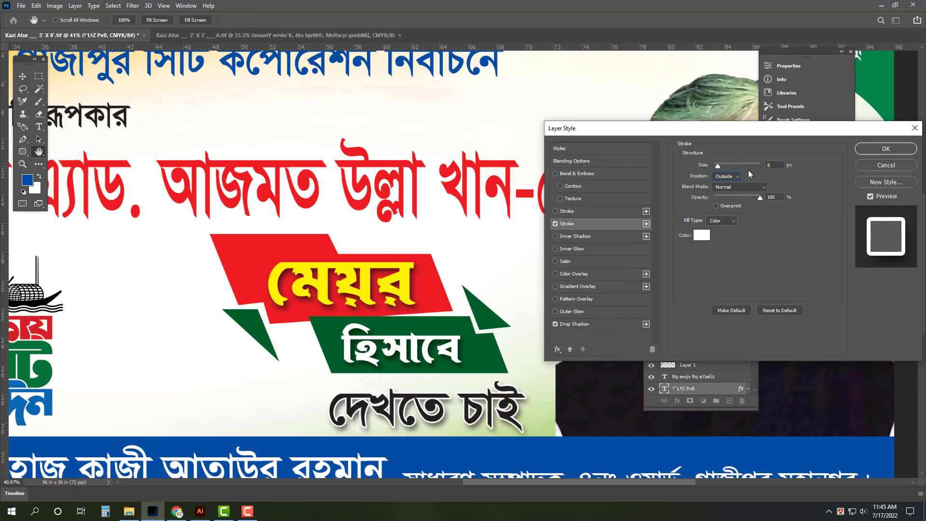
left_click(607, 323)
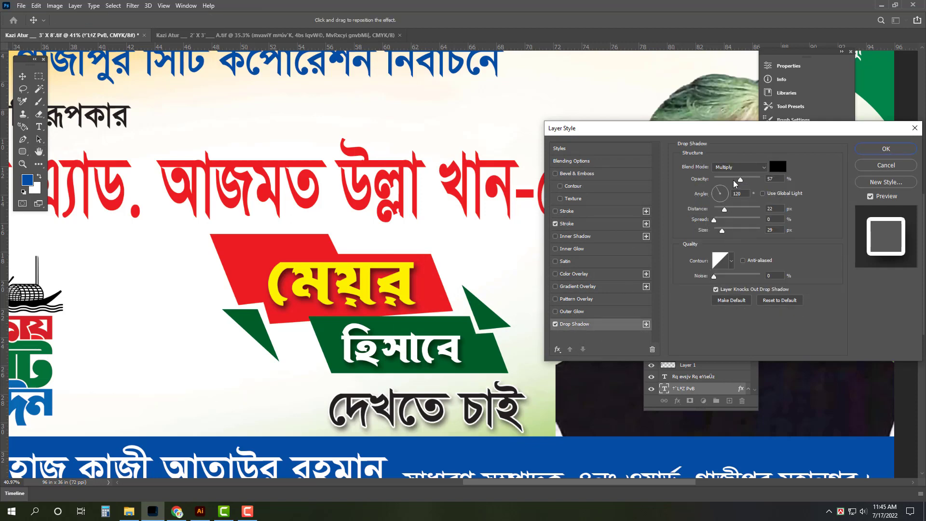
left_click_drag(740, 179, 733, 182)
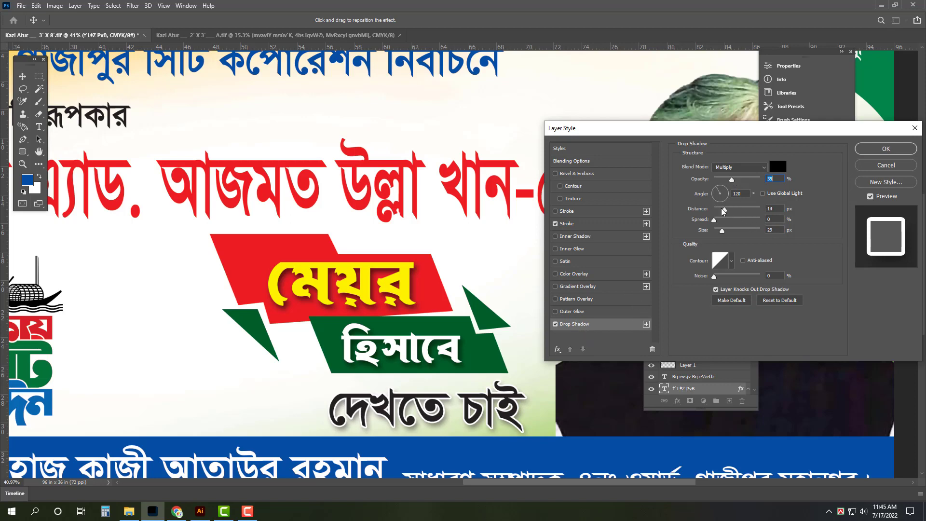
left_click_drag(723, 211, 722, 212)
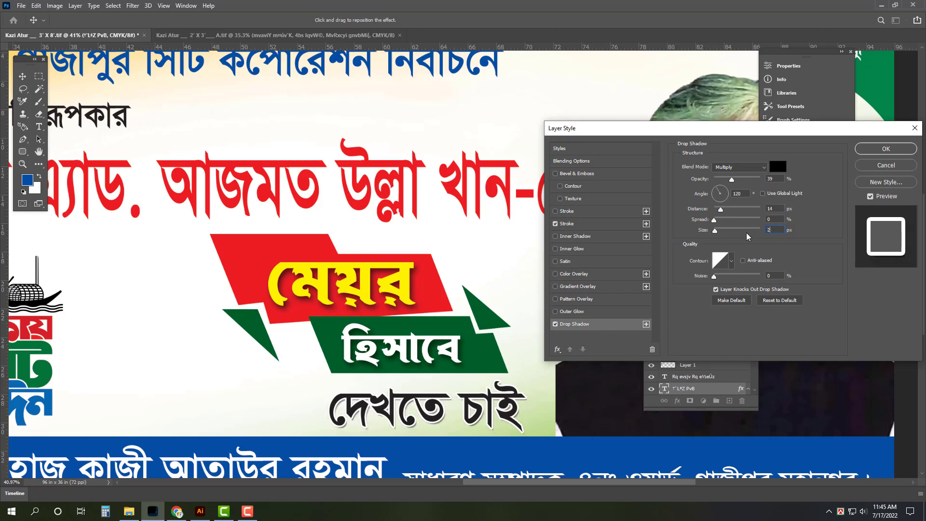
left_click(775, 229)
type("0")
key("Return")
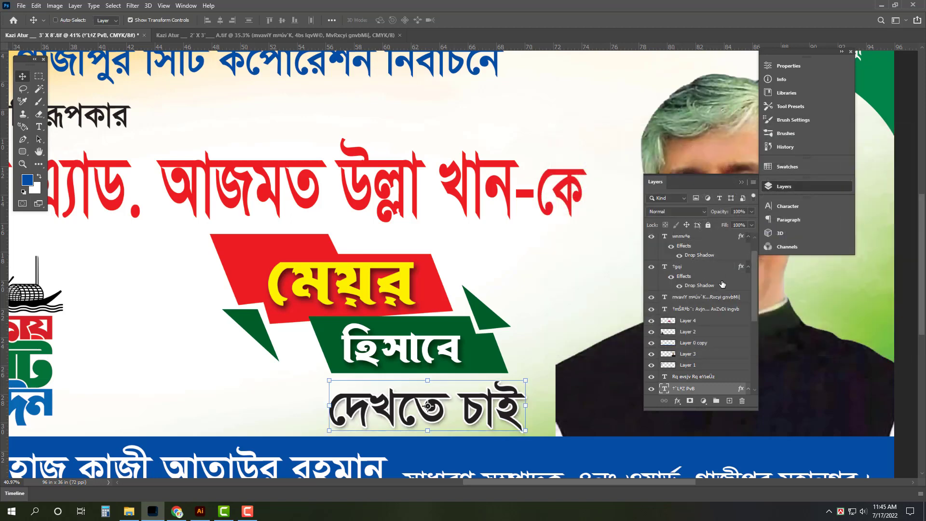
- Copy the দেখতে চাই style onto the top election line and গাজীপুর সিটি রূপকার
key("ctrl")
key("ctrl+0")
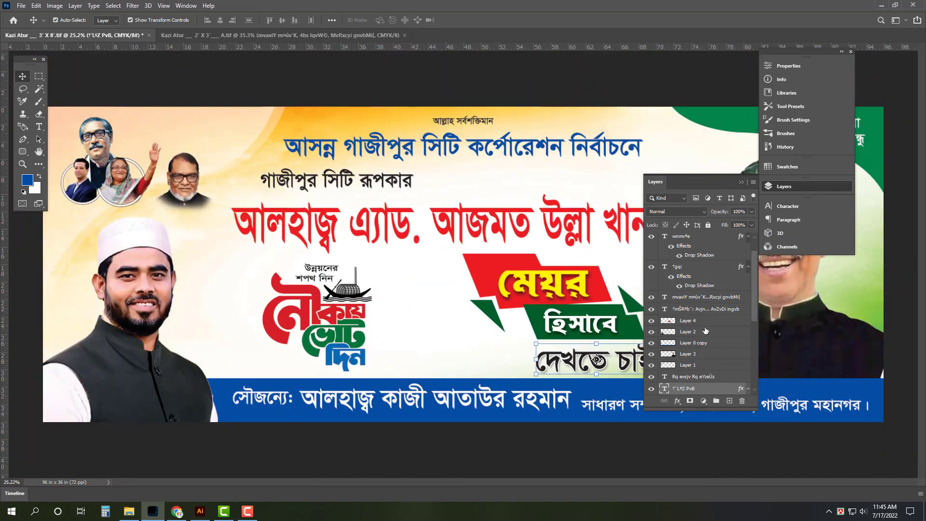
right_click(727, 395)
left_click(778, 408)
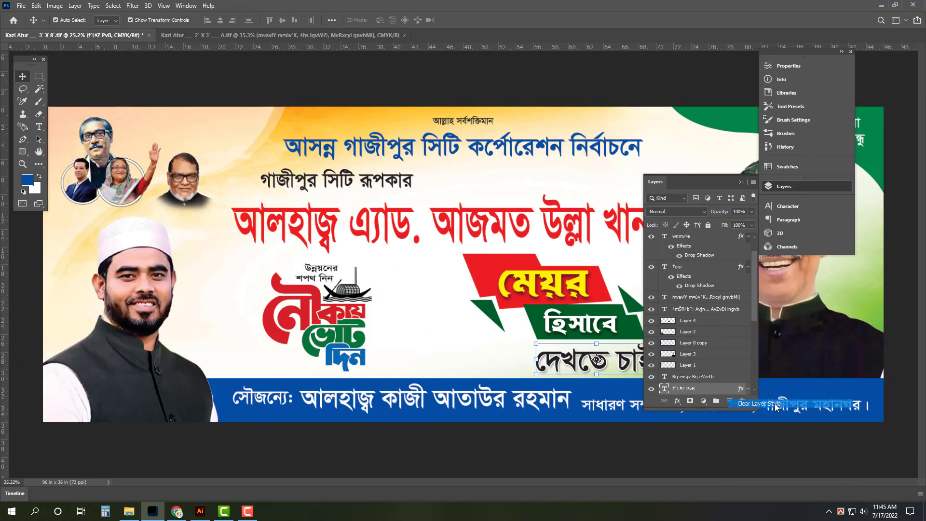
right_click(716, 394)
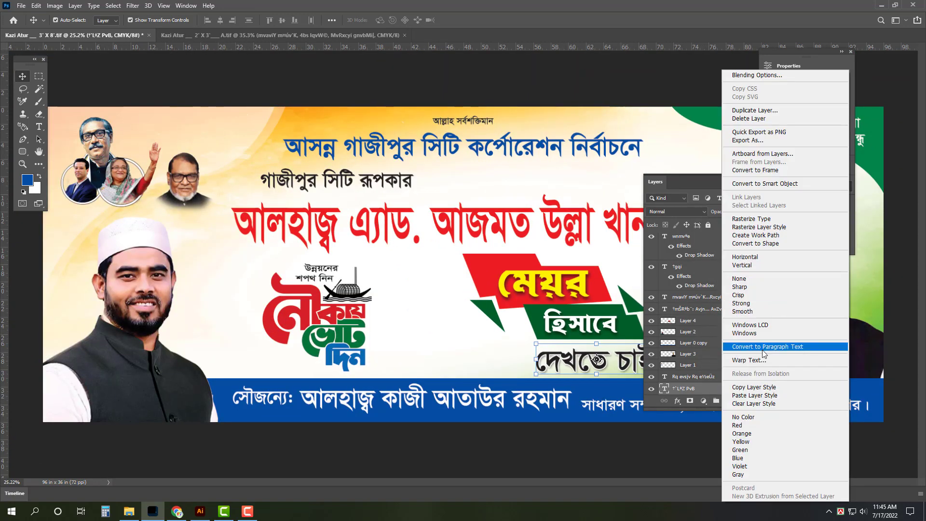
left_click(765, 395)
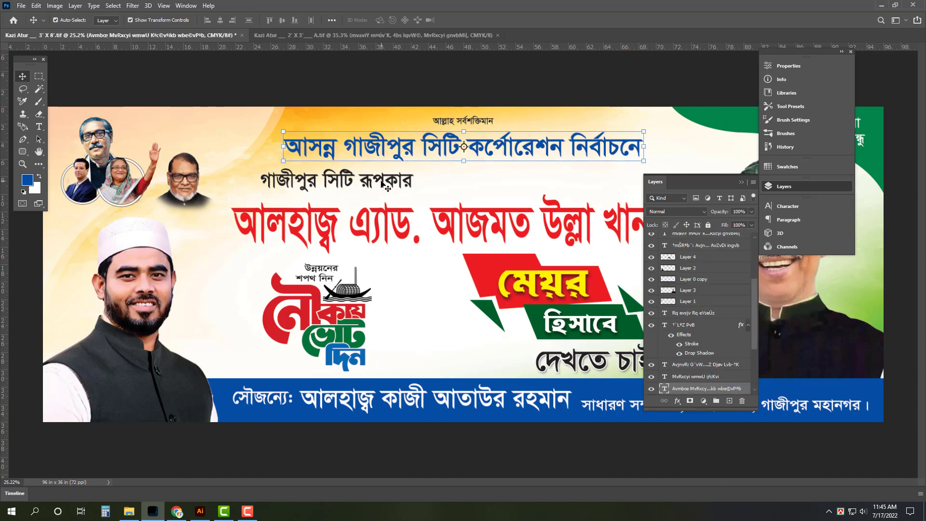
right_click(735, 389)
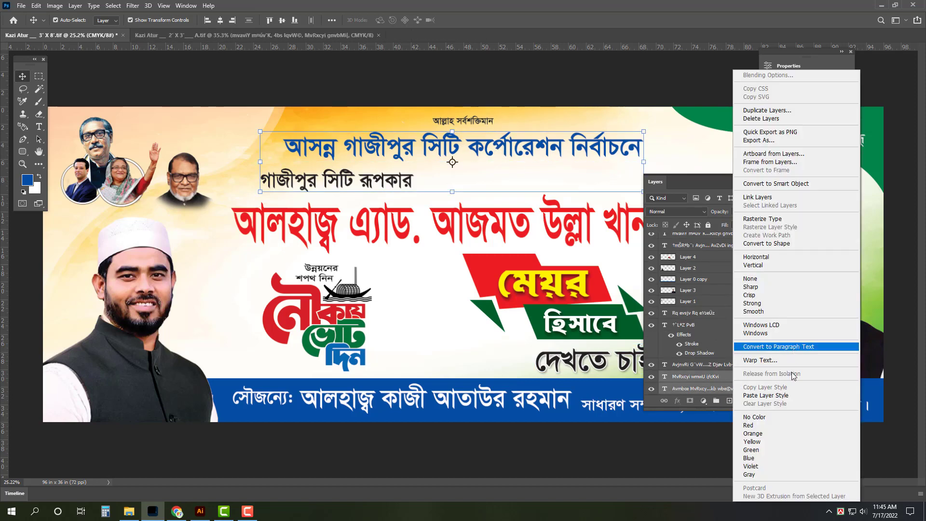
left_click(771, 393)
- Centre the গাজীপুর সিটি রূপকার line on the middle layout guide
left_click(290, 181)
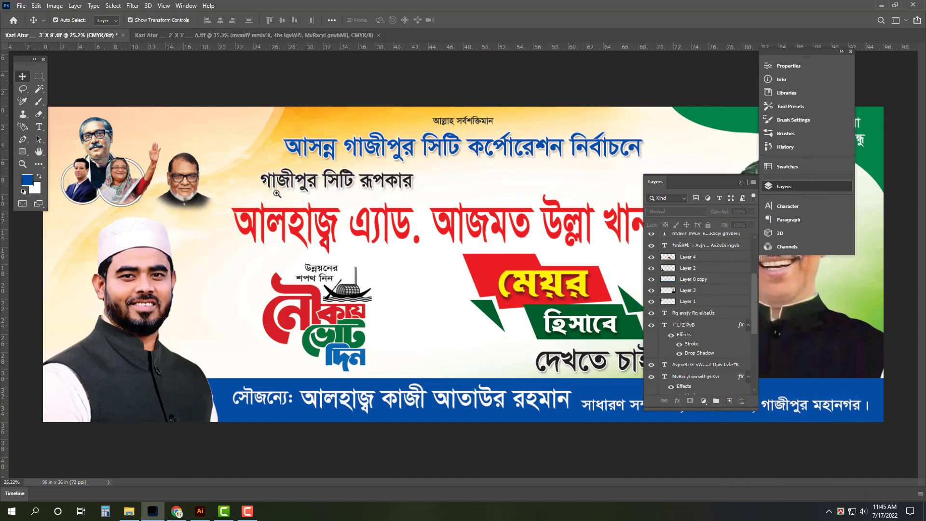
scroll(260, 179, "up", 3)
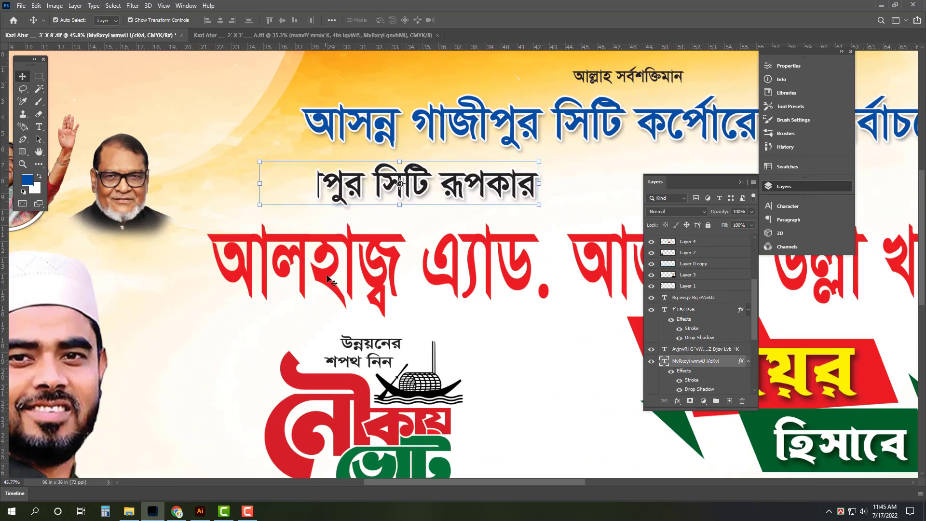
key("t")
key("v")
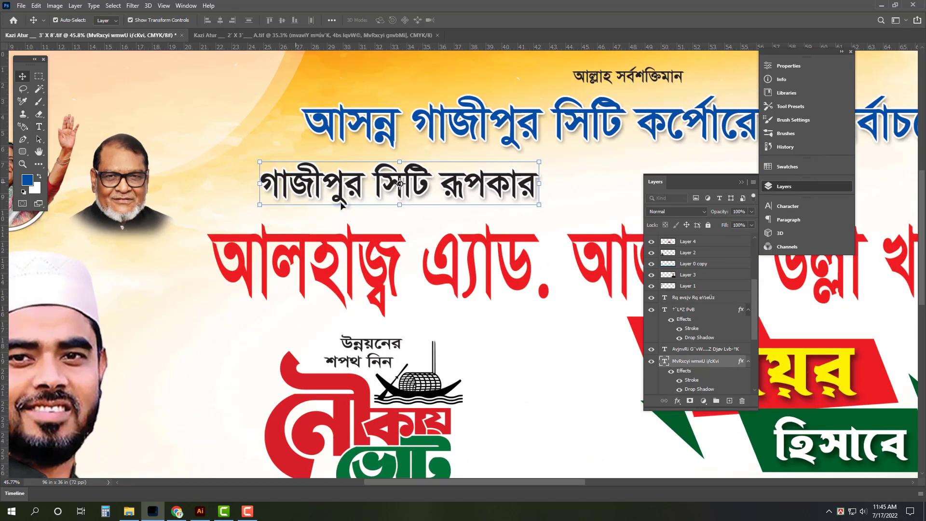
mouse_move(447, 189)
left_mouse_down()
mouse_move(414, 188)
mouse_move(493, 193)
left_mouse_up()
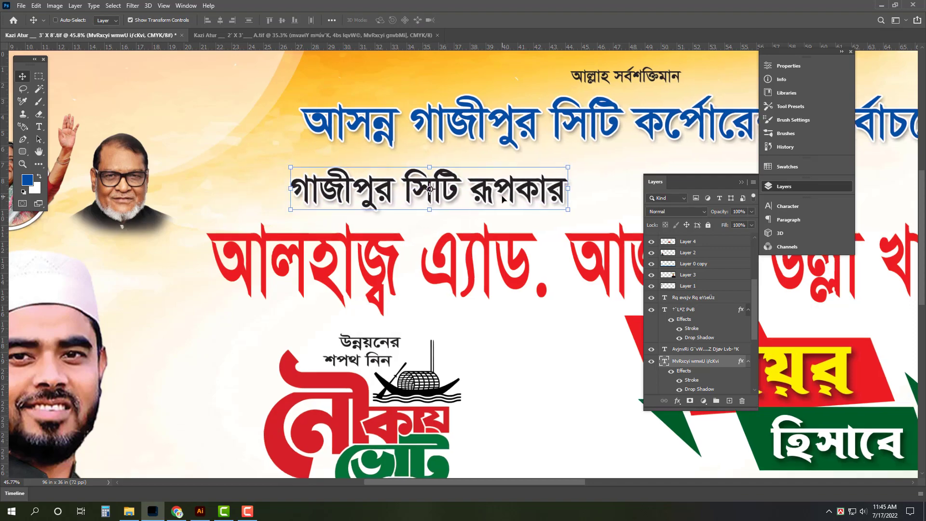
key("Tab")
key("ctrl+0")
key("ctrl+semicolon")
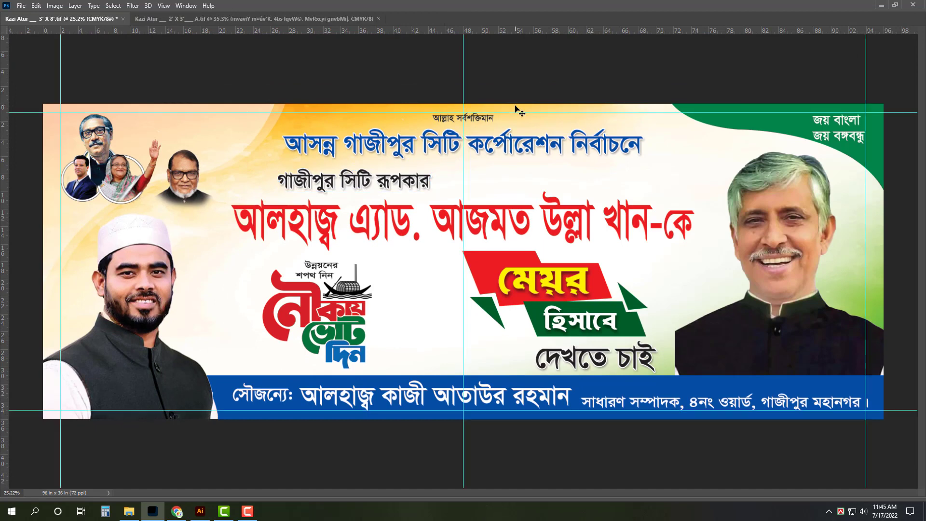
left_click(355, 179)
left_click_drag(438, 190, 523, 193)
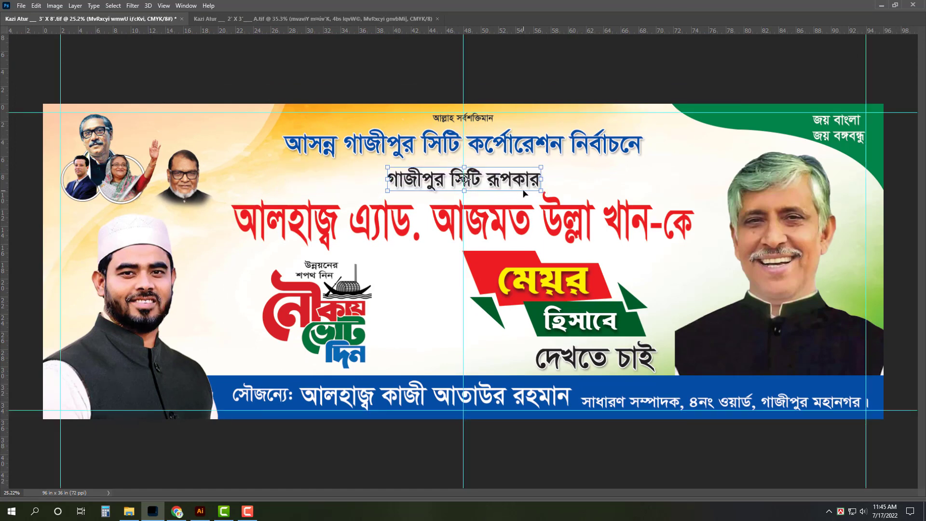
- Nudge গাজীপুর সিটি রূপকার slightly up-left and deselect all layers
key("Tab")
left_click(796, 206)
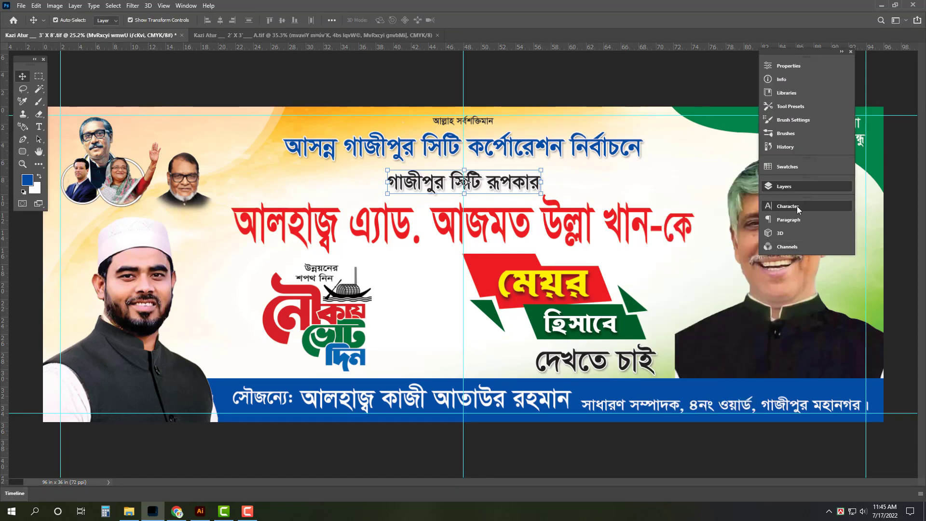
left_click(709, 121)
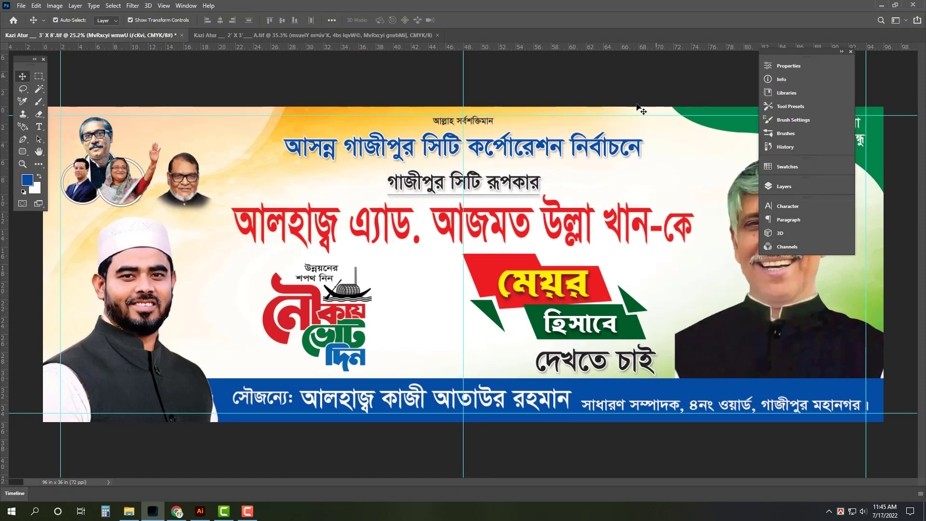
key("Tab")
left_click_drag(514, 173, 513, 171)
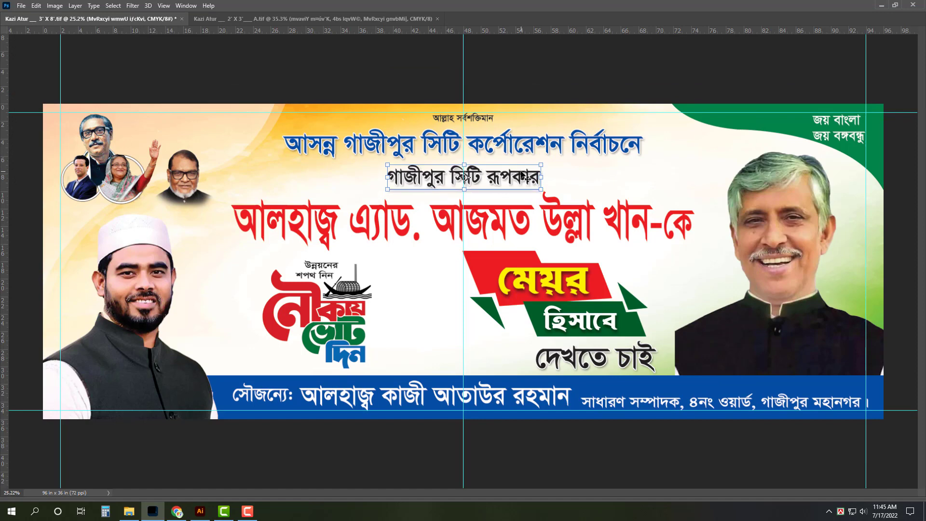
left_click(574, 148)
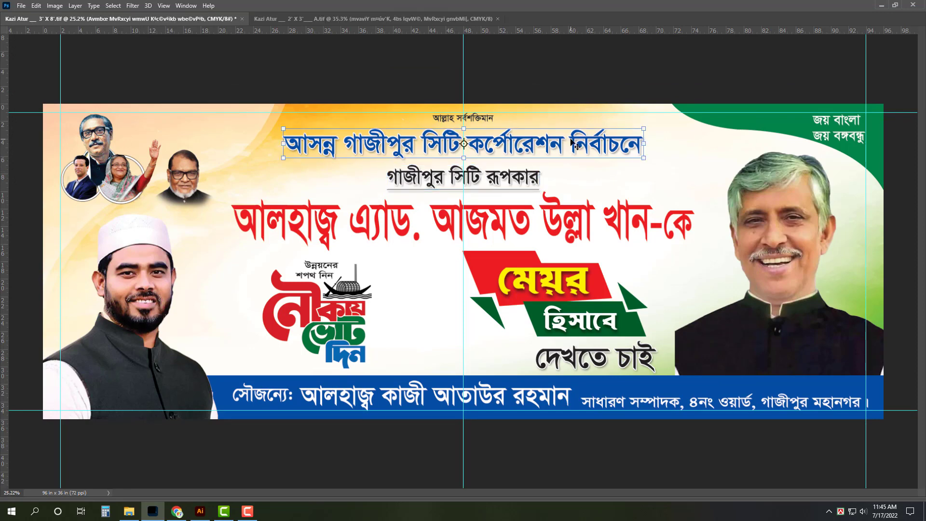
left_click(558, 79)
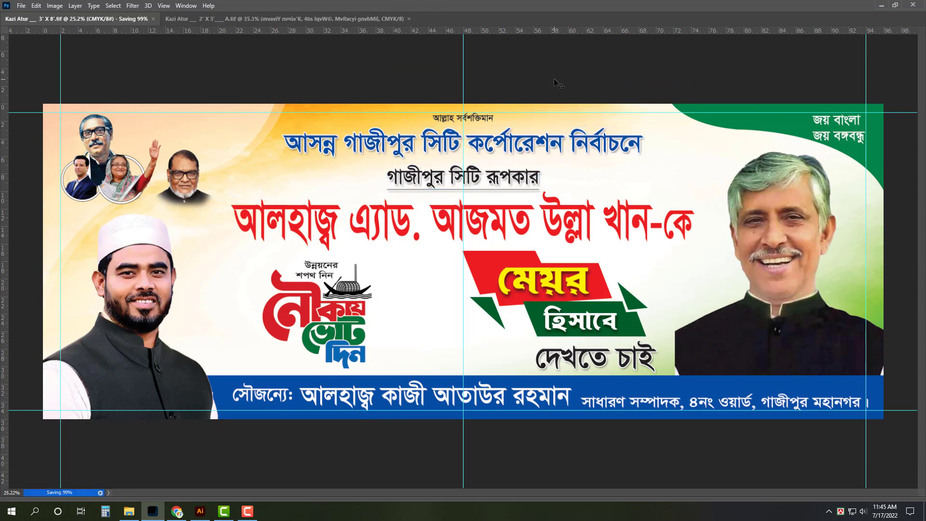
key("Tab")
- Set the red headline's drop shadow to 23 px distance and 27 px size
left_click(438, 218)
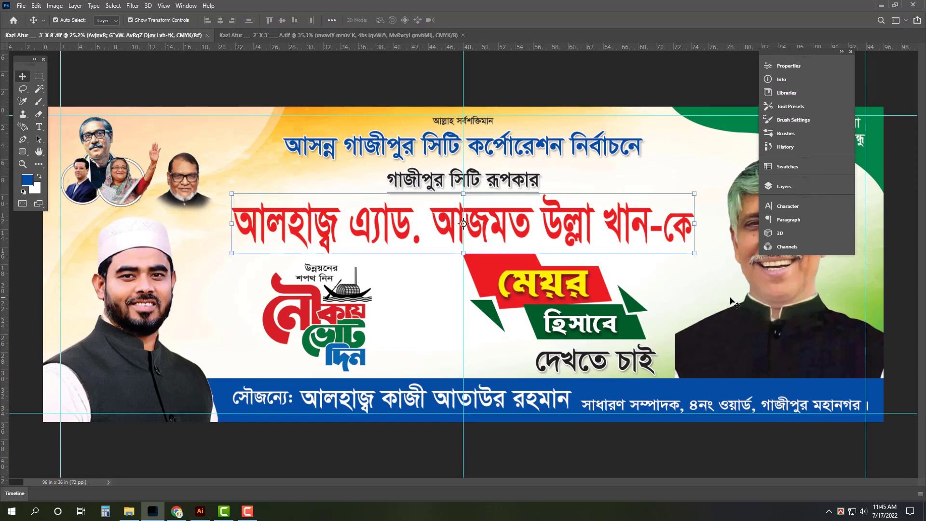
left_click_drag(587, 233, 613, 257)
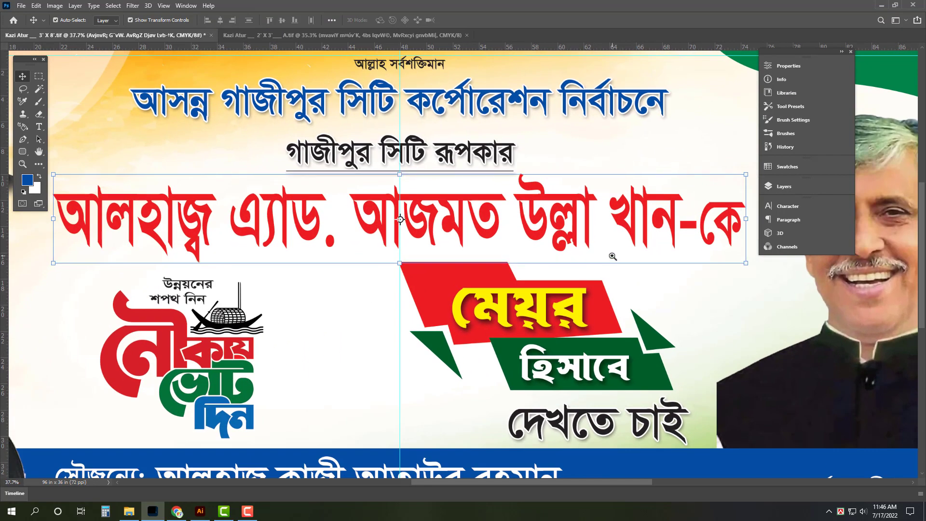
left_click(798, 192)
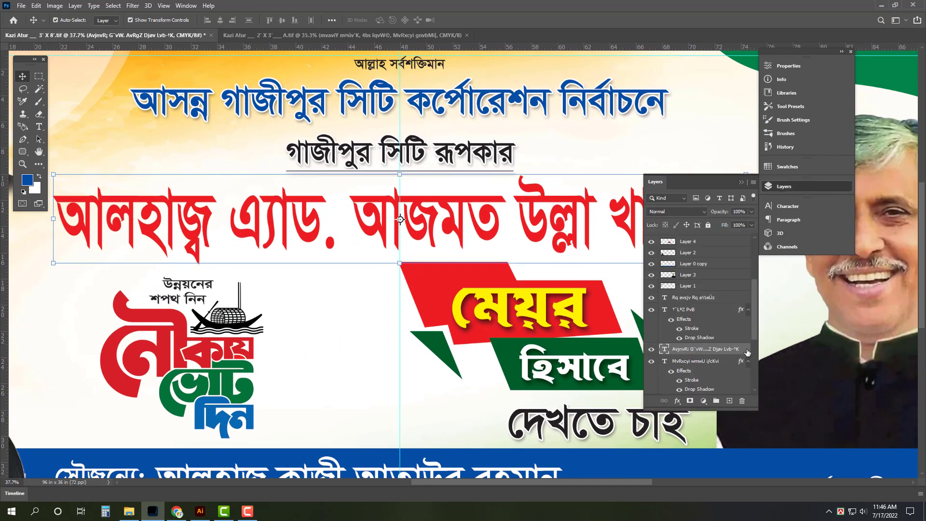
double_click(723, 348)
left_click(578, 324)
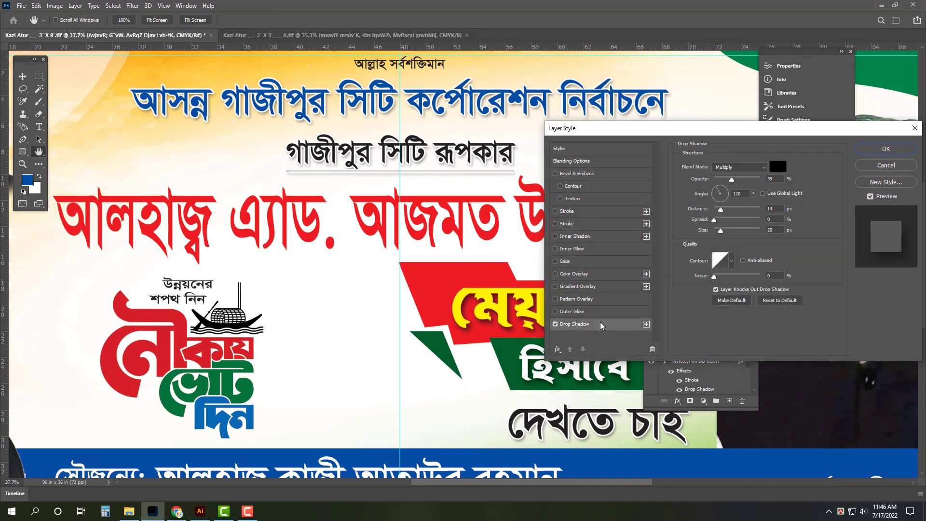
left_click(583, 211)
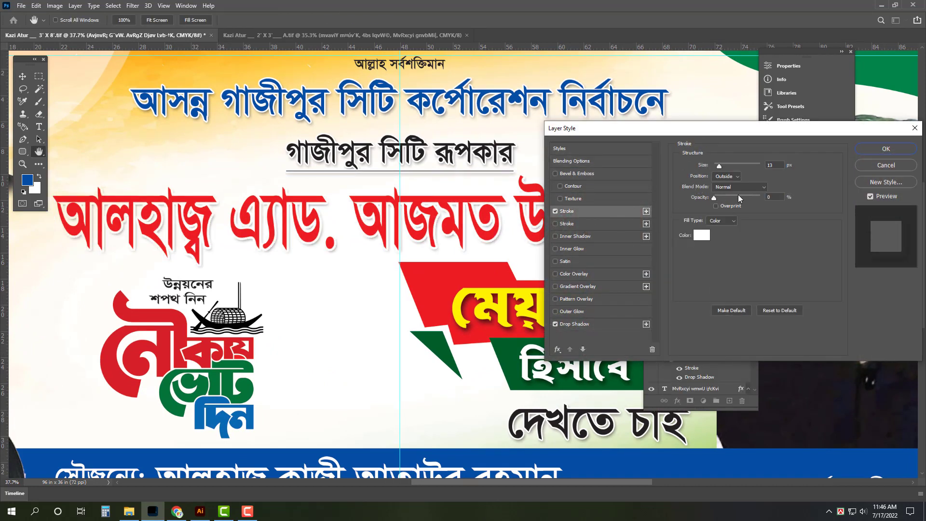
left_click(595, 325)
left_click_drag(723, 211, 725, 233)
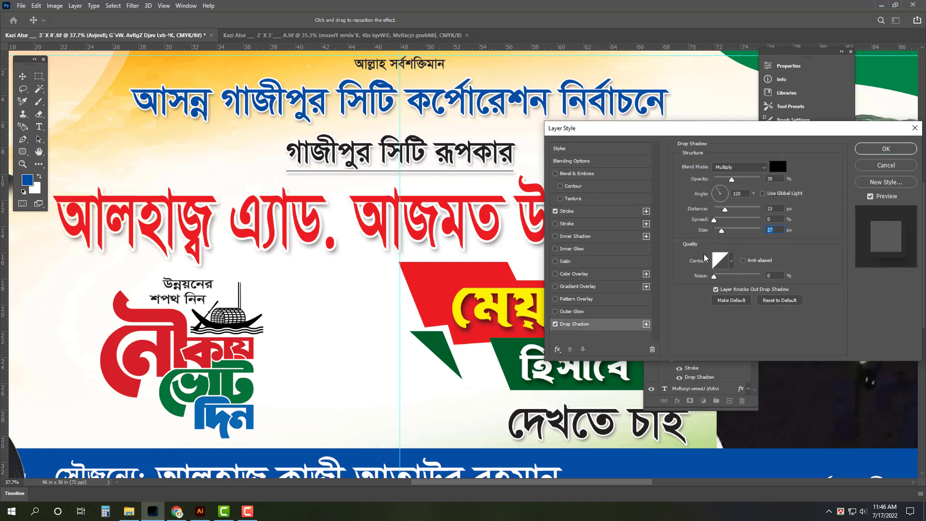
key("Return")
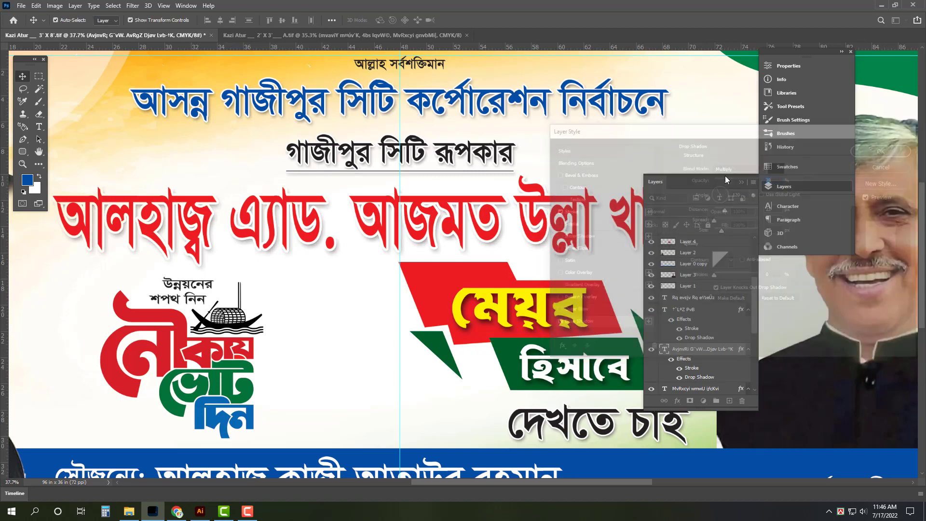
key("ctrl+0")
- Place the Eid poster's party emblem beside the boat slogan, enlarge it, merge down, and save
key("ctrl+s")
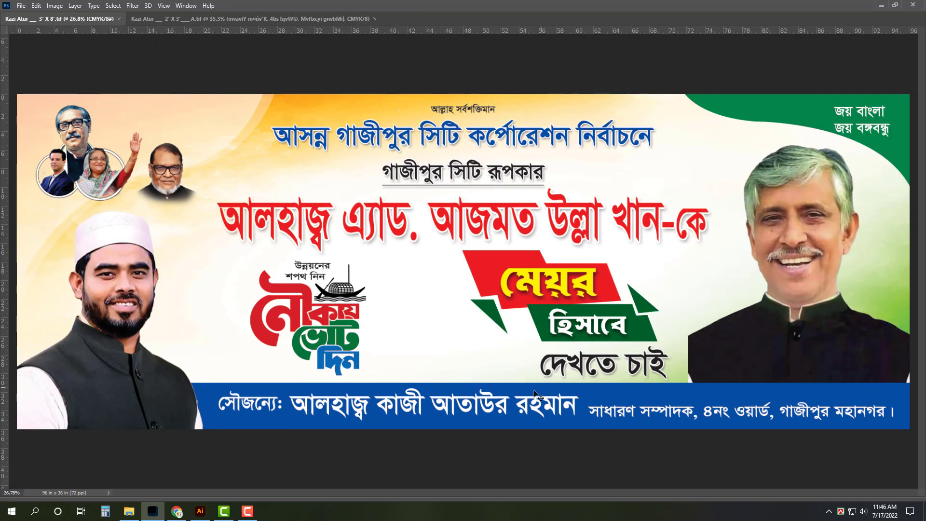
left_click(294, 17)
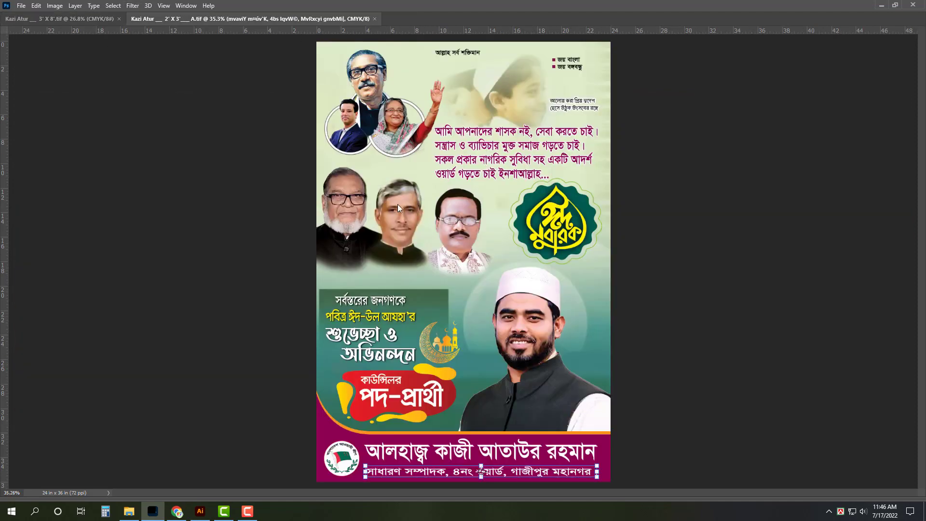
left_click(99, 19)
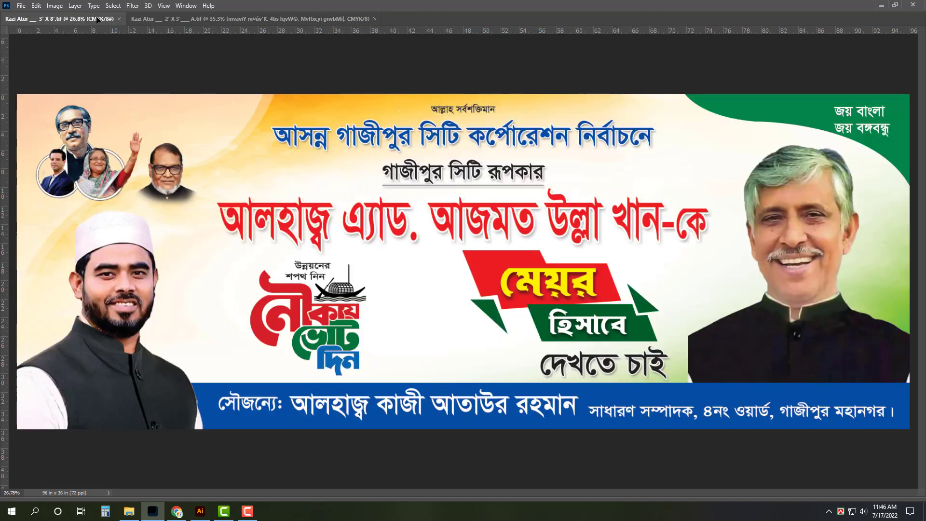
key("ctrl+t")
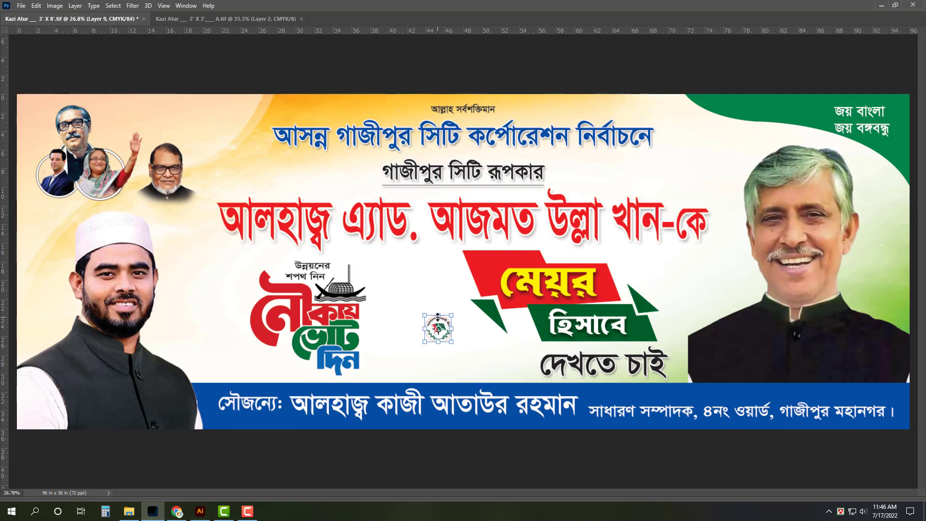
mouse_move(438, 314)
left_mouse_down()
mouse_move(445, 297)
mouse_move(440, 335)
left_mouse_up()
key("Return")
key("ctrl+e")
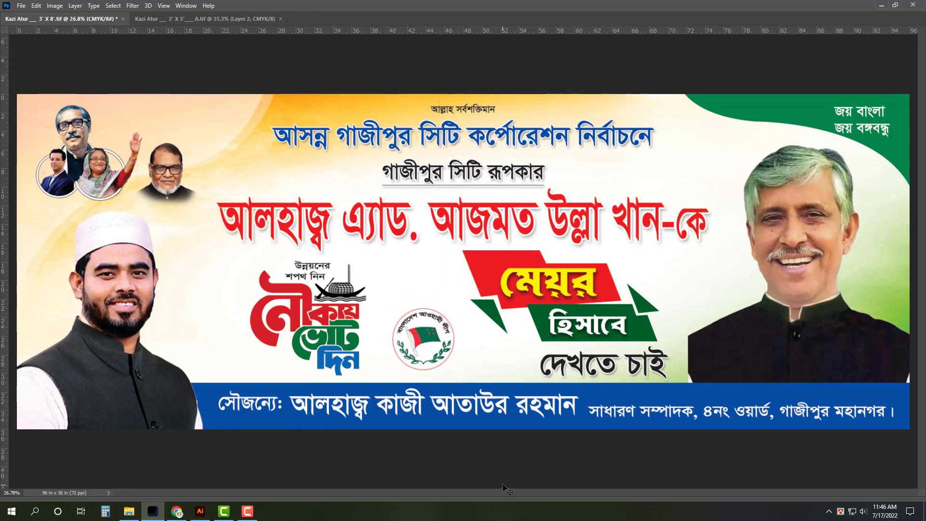
key("ctrl+s")
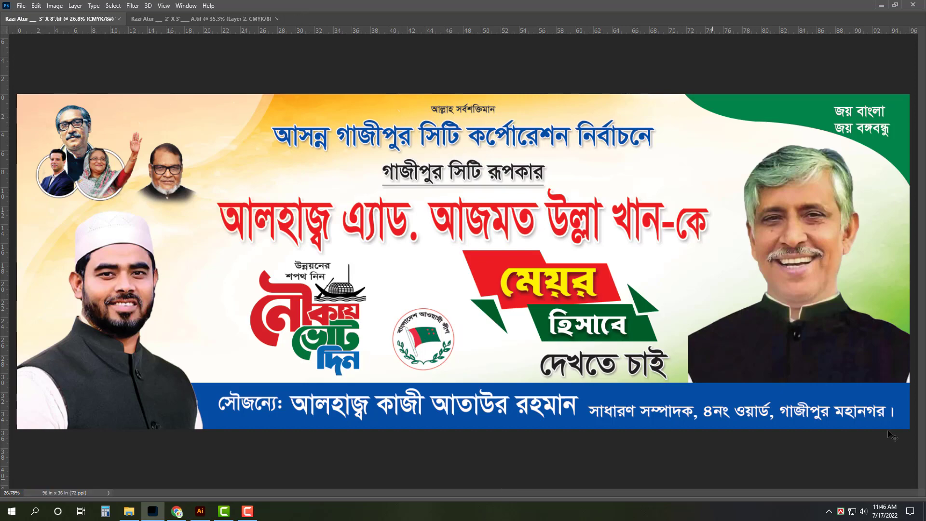
- Fill the copy behind the blue strip with orange as the background colour
mouse_move(888, 435)
left_mouse_down()
mouse_move(626, 387)
mouse_move(637, 393)
mouse_move(660, 374)
left_mouse_up()
key("v")
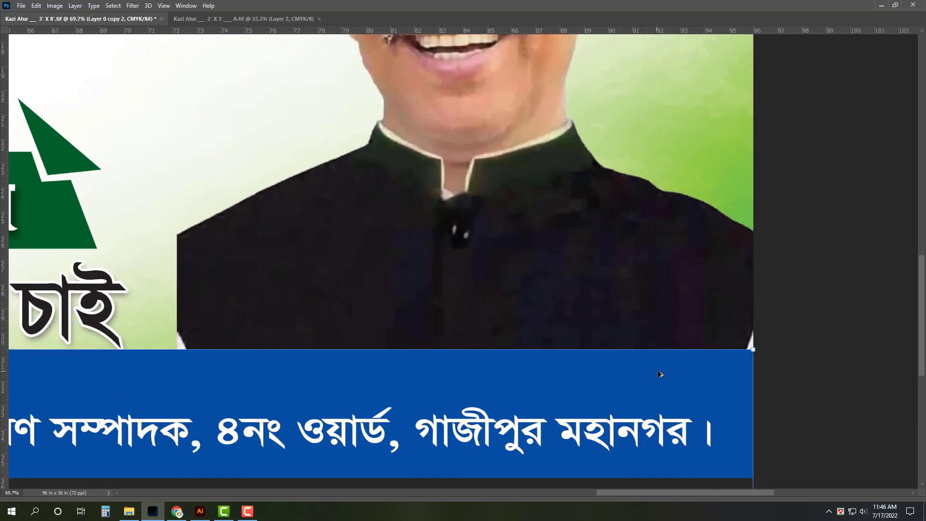
key("Tab")
left_click(39, 164)
left_click(35, 188)
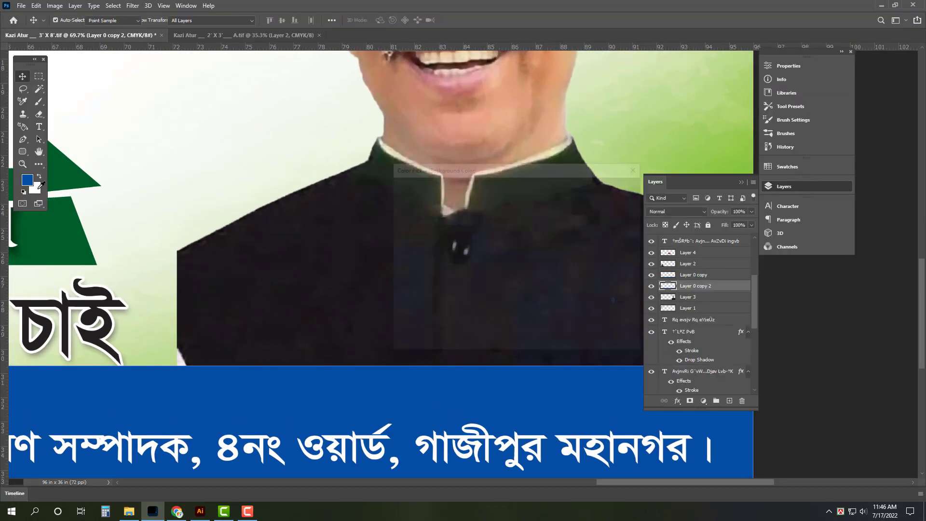
left_click(208, 232)
type("100")
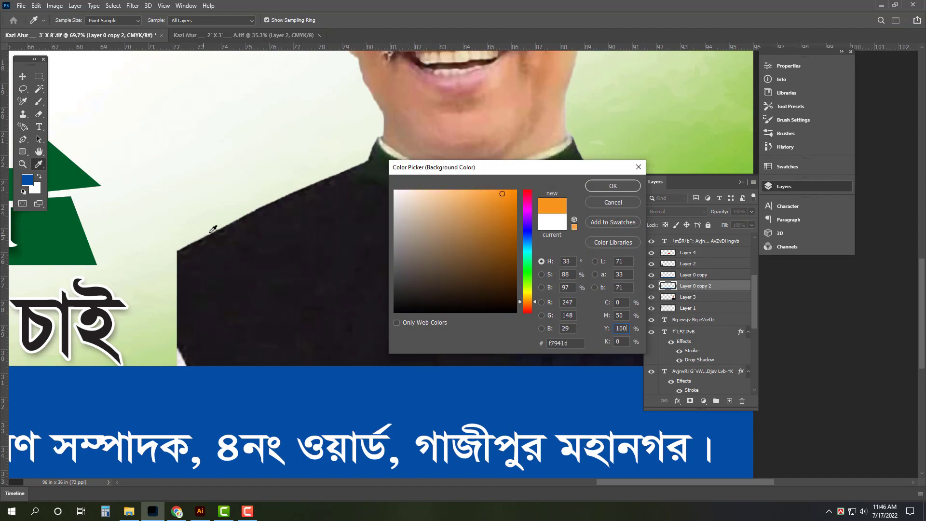
key("Return")
- Nudge the blue bottom strip with Shift+arrows to reveal a thin orange edge
key("v")
key("ctrl+minus")
key("ctrl+minus")
key("ctrl+minus")
key("Tab")
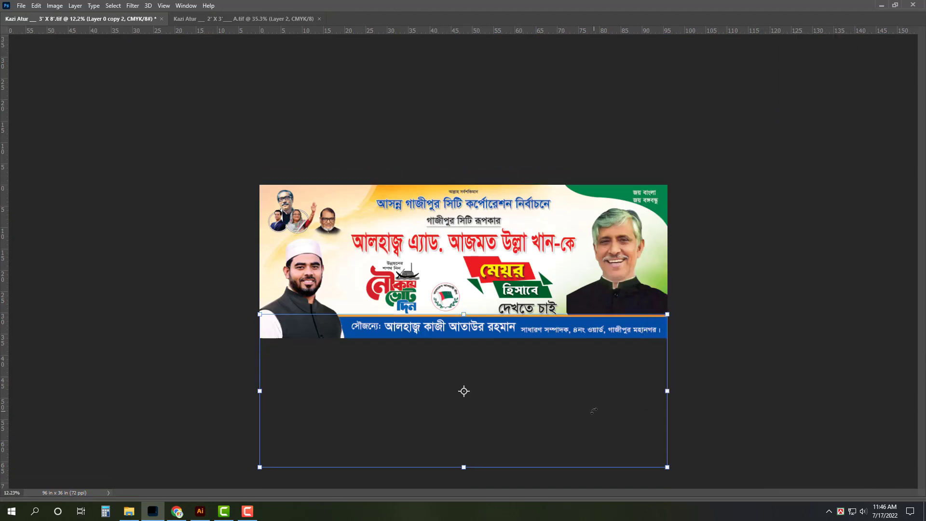
key("z")
left_click(503, 343)
key("ctrl+plus")
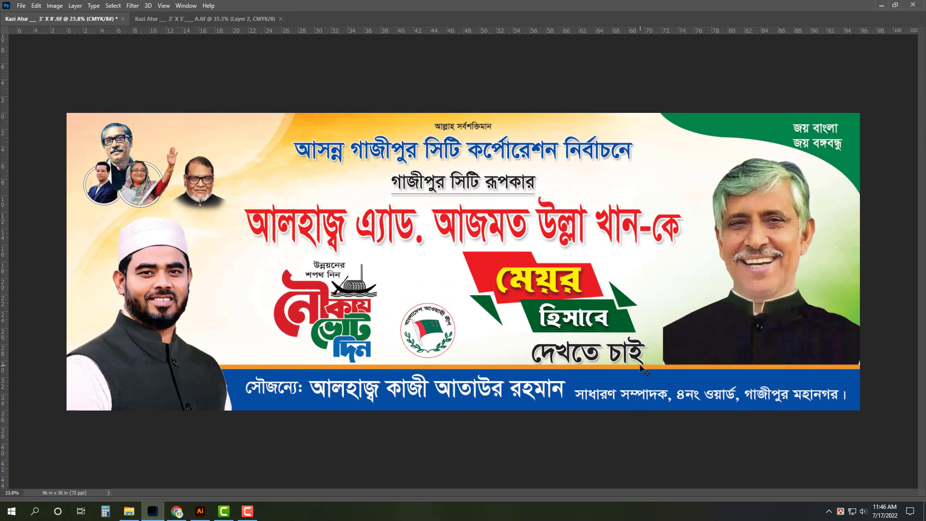
left_click(647, 372, "ctrl")
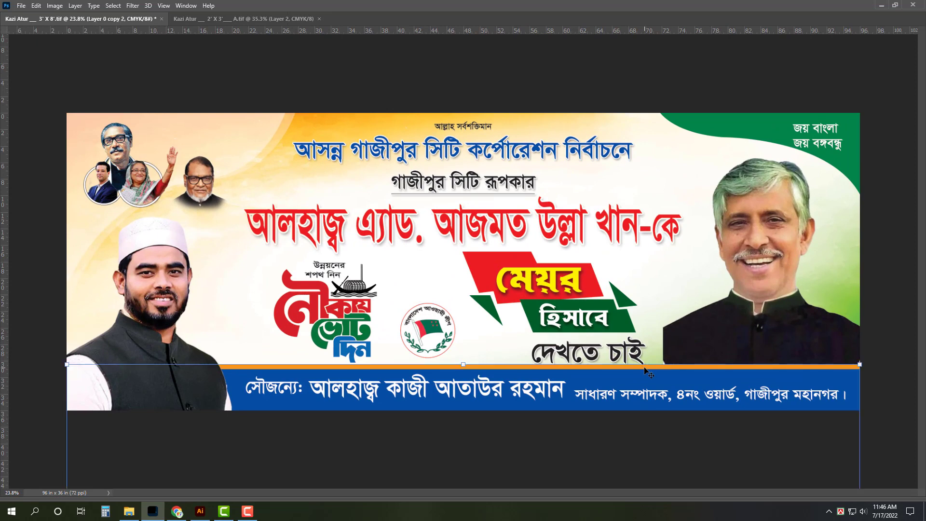
left_click(607, 399, "ctrl")
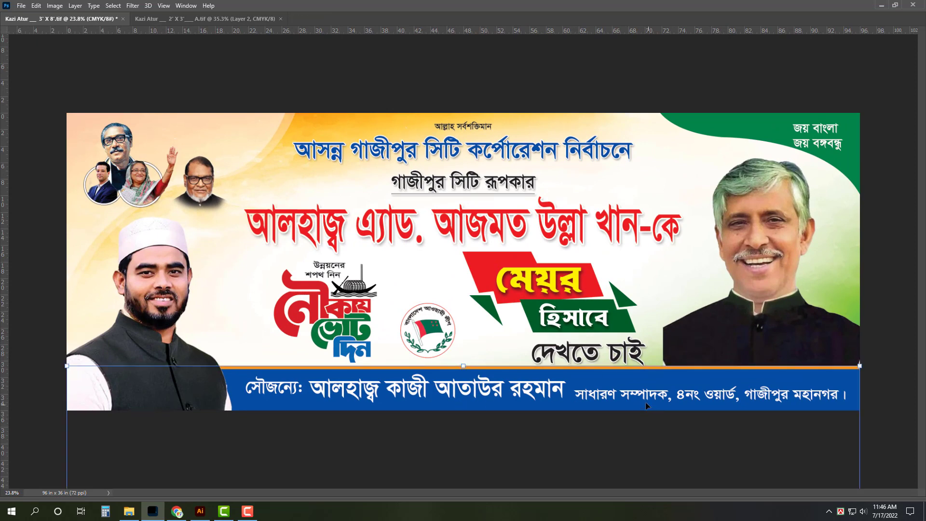
key("shift+Down")
key("shift+Down")
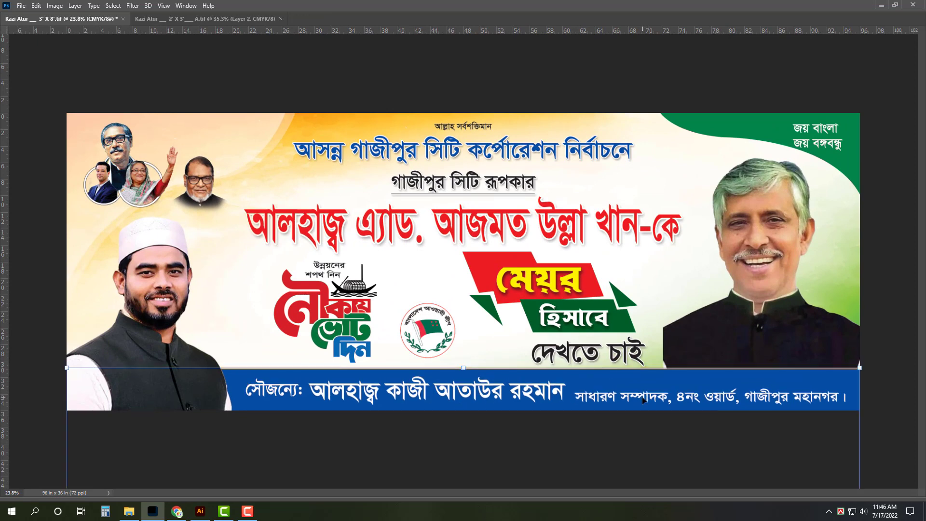
key("shift+Up")
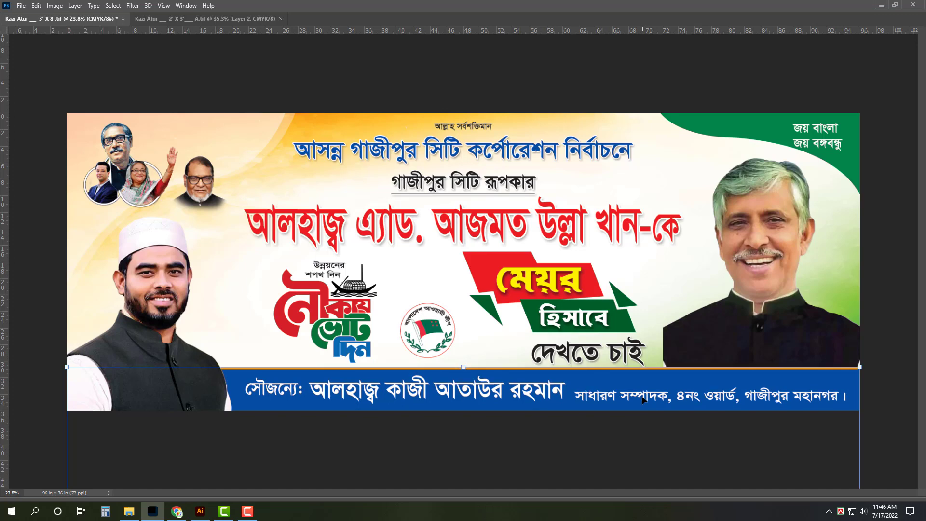
key("shift+Up")
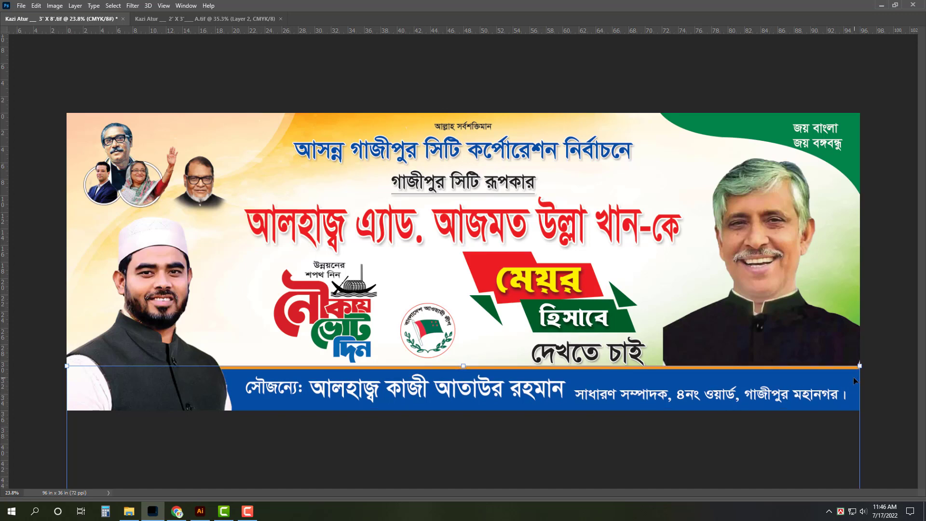
key("shift+Down")
key("shift+Down")
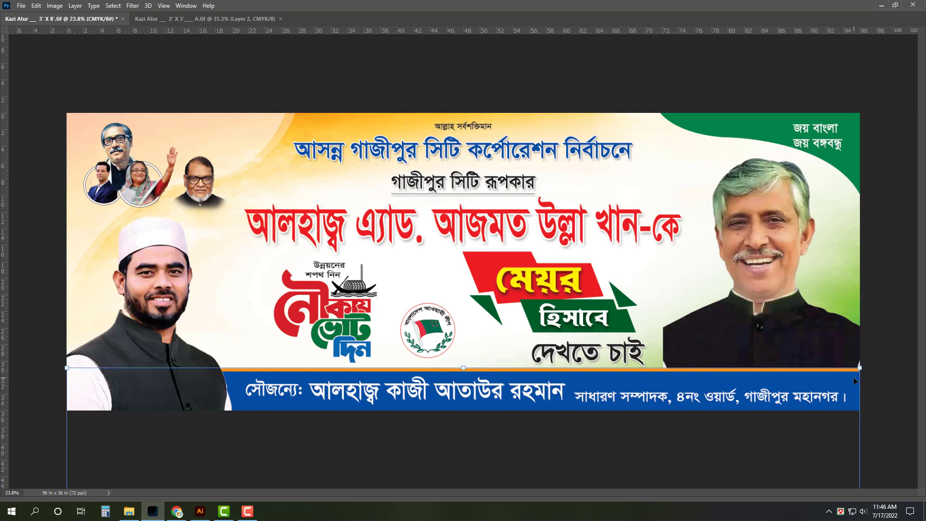
left_click(599, 357)
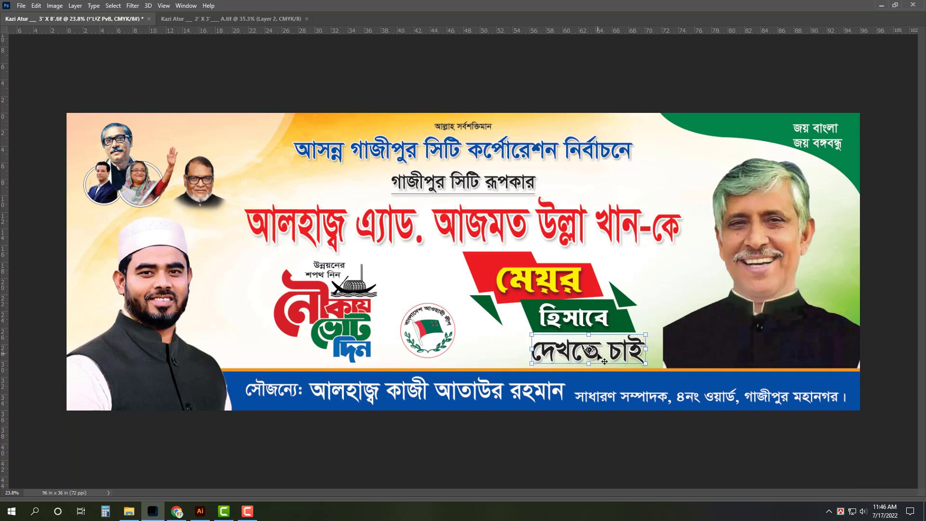
- Save the banner and export it via Save for Web as a maximum-quality JPEG
key("ctrl+s")
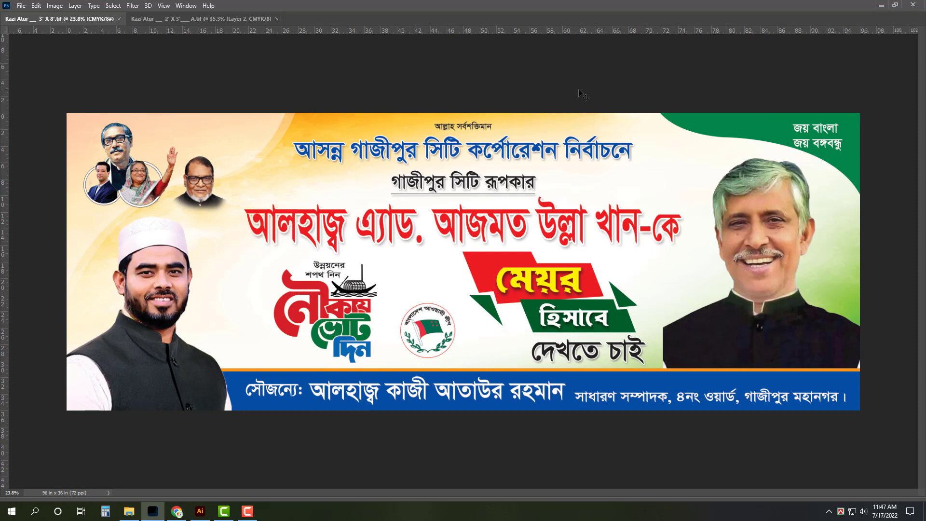
key("ctrl+alt+shift+s")
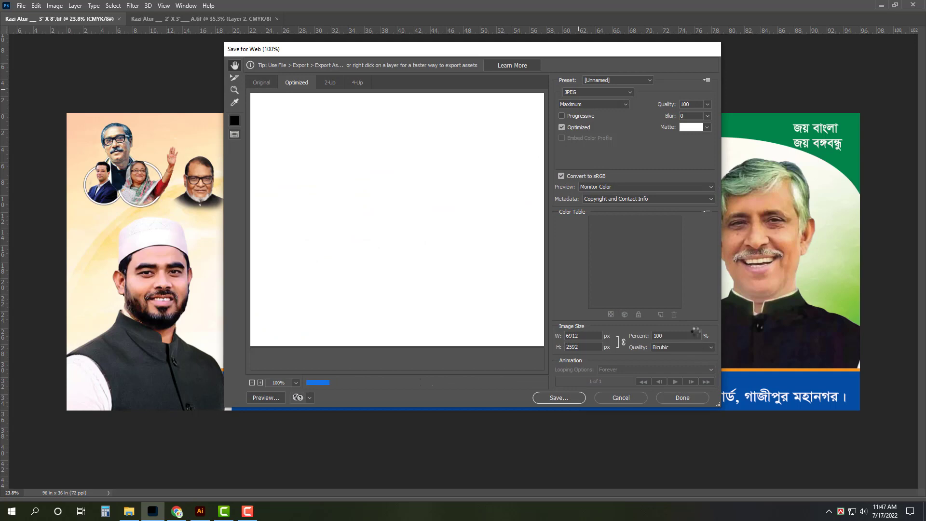
left_click(560, 400)
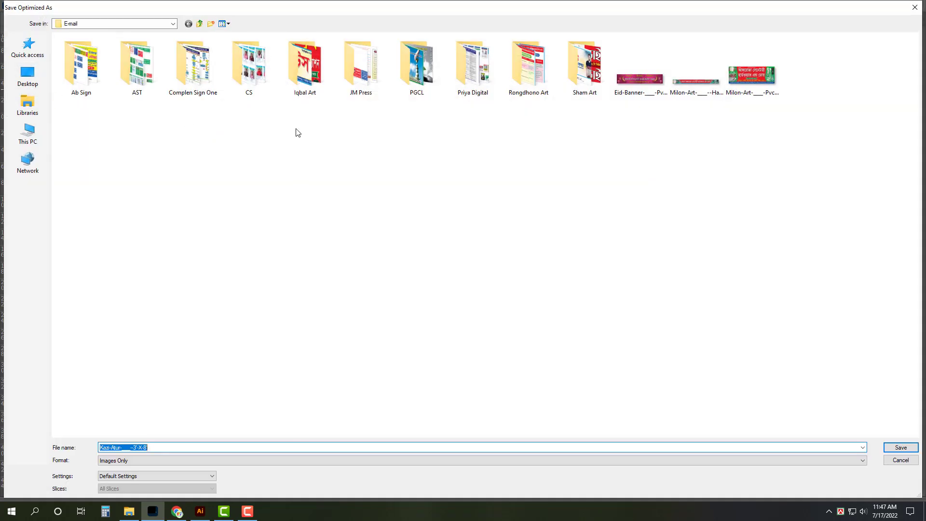
left_click(900, 460)
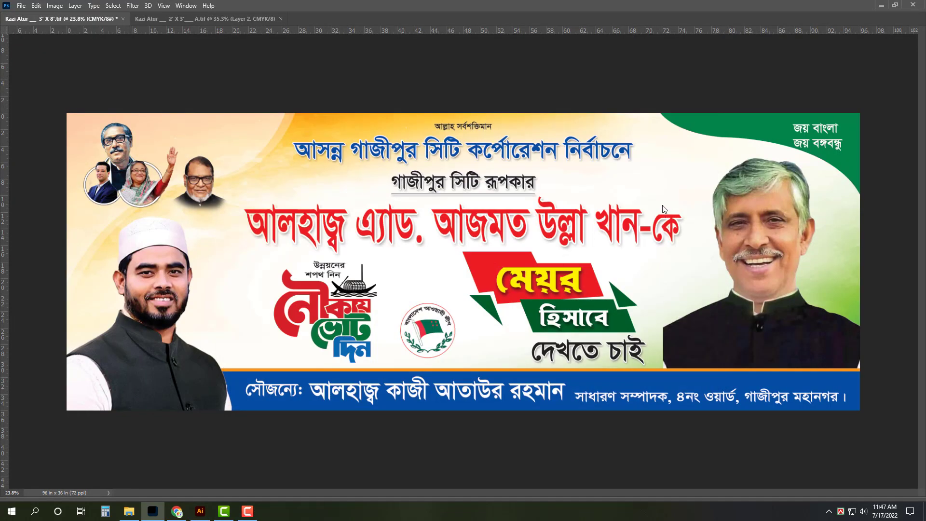
- Close the banner and Eid poster documents and show the Windows desktop
key("ctrl+w")
left_click(459, 191)
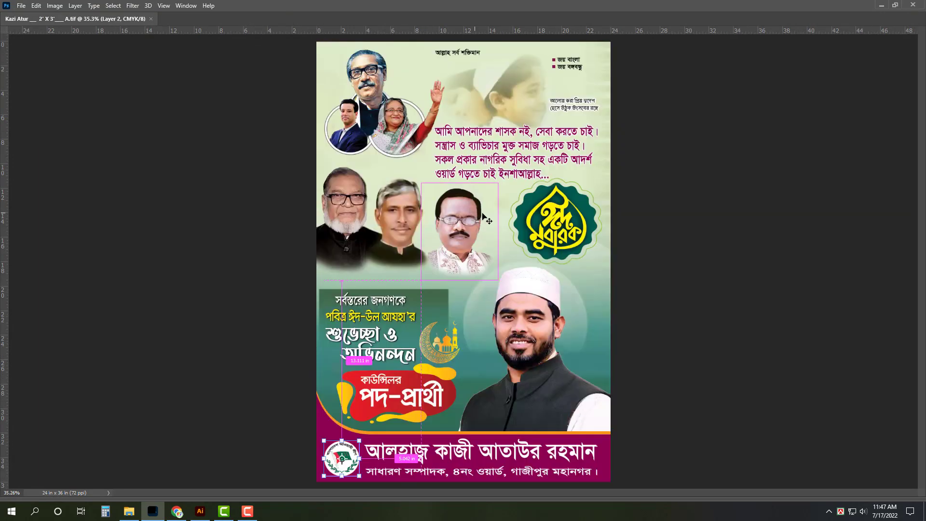
key("ctrl+w")
key("super+d")
right_click(423, 146)
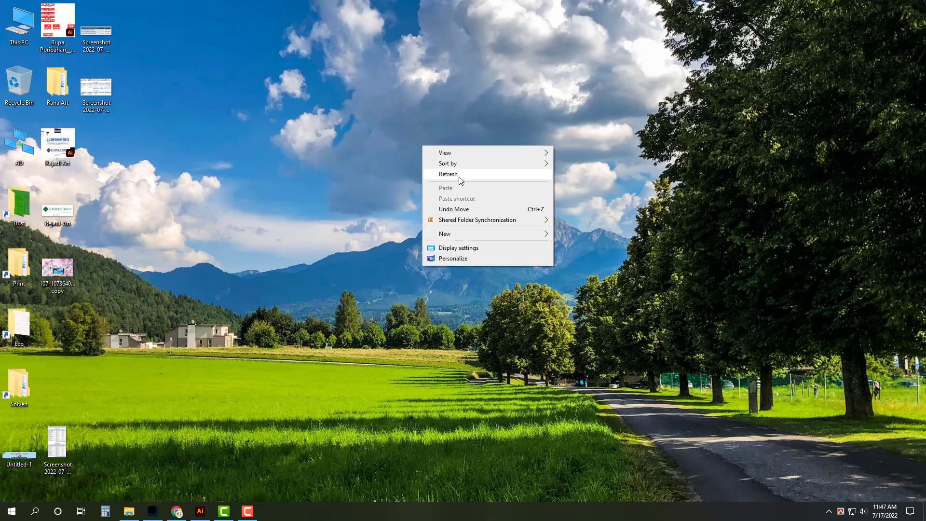